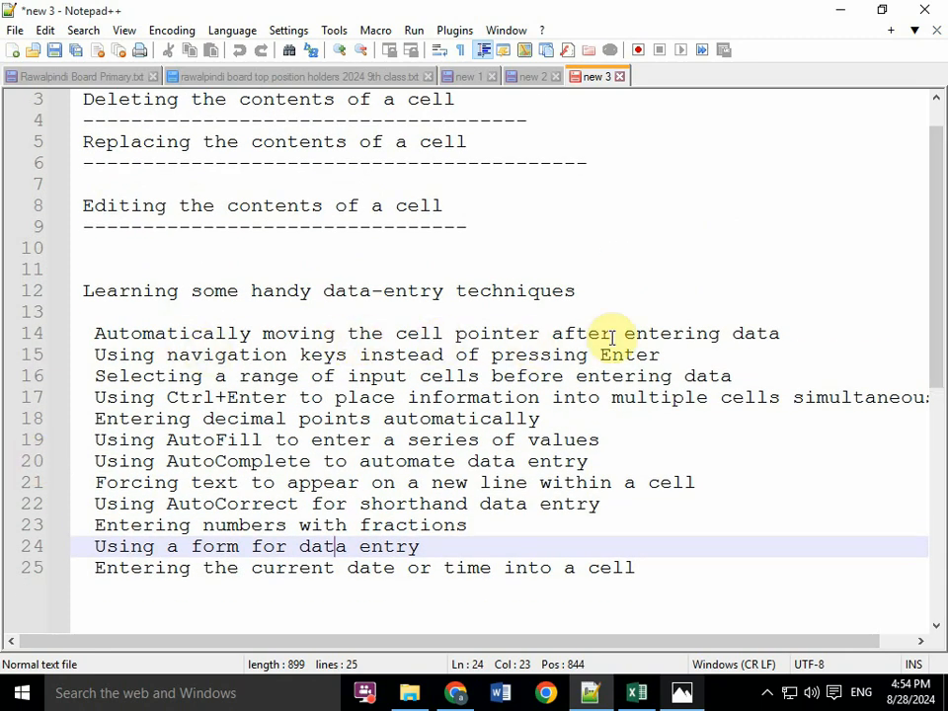
- Add a dashed underline on a new line below the heading "Automatically moving the cell pointer after entering data"
{"action": "left_click", "coordinate": [780, 333]}
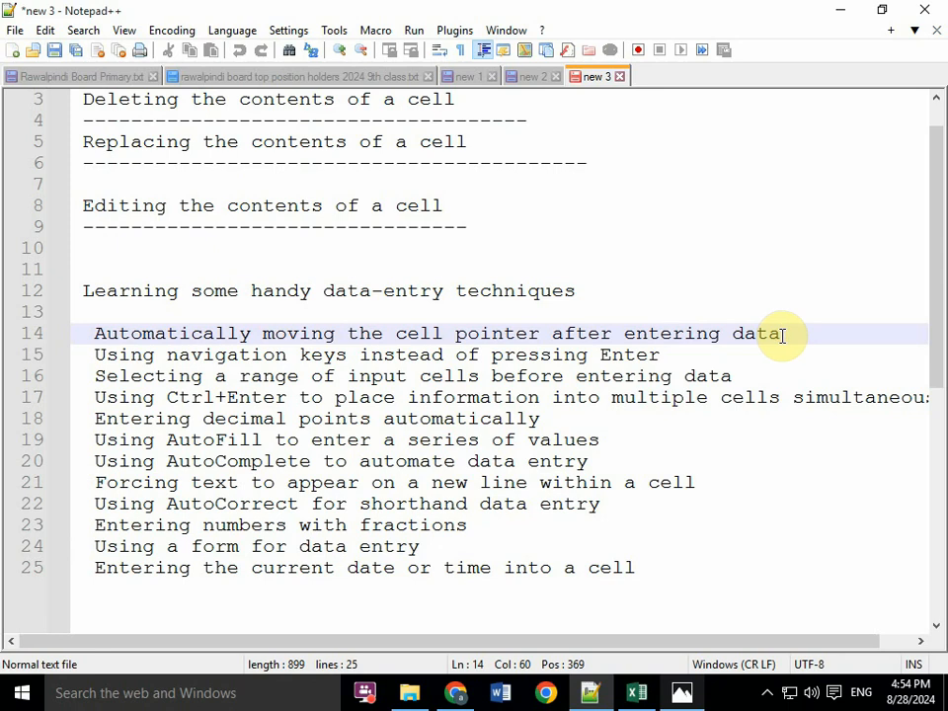
{"action": "key", "text": "Return"}
{"action": "type", "text": "-------------------------"}
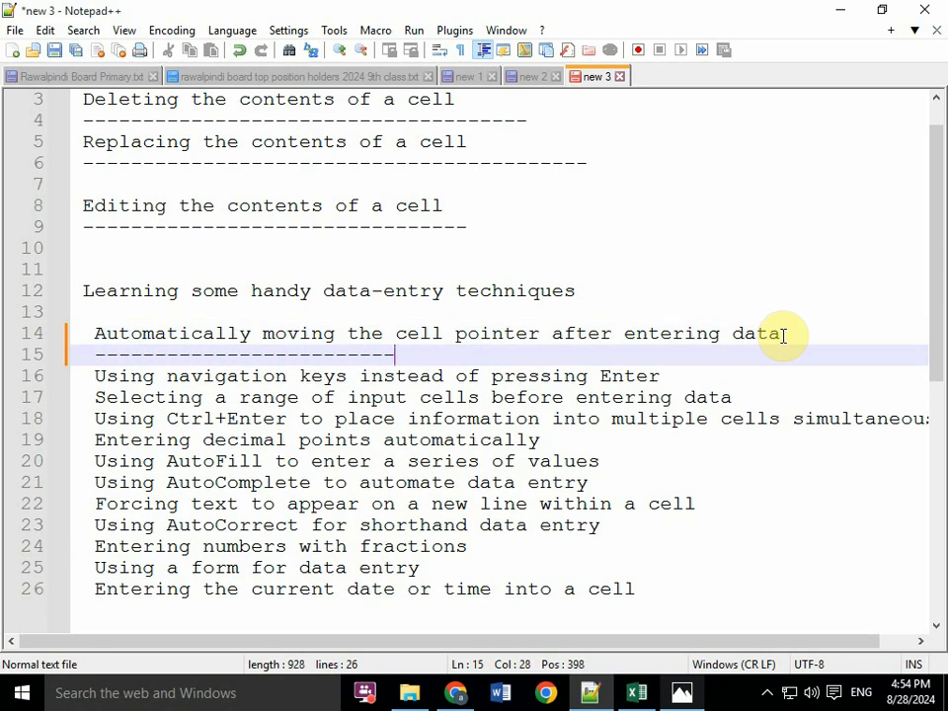
{"action": "type", "text": "------------------------"}
- Close the image viewer, switch to the tblstd workbook in Excel and open Sheet3
{"action": "right_click", "coordinate": [682, 692]}
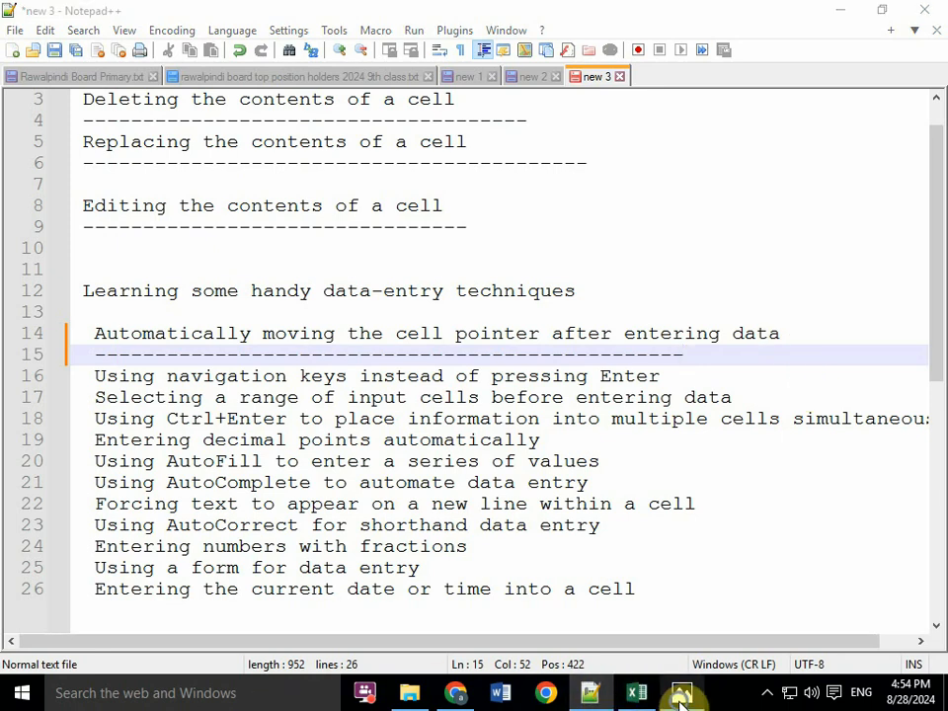
{"action": "left_click", "coordinate": [674, 660]}
{"action": "left_click", "coordinate": [637, 693]}
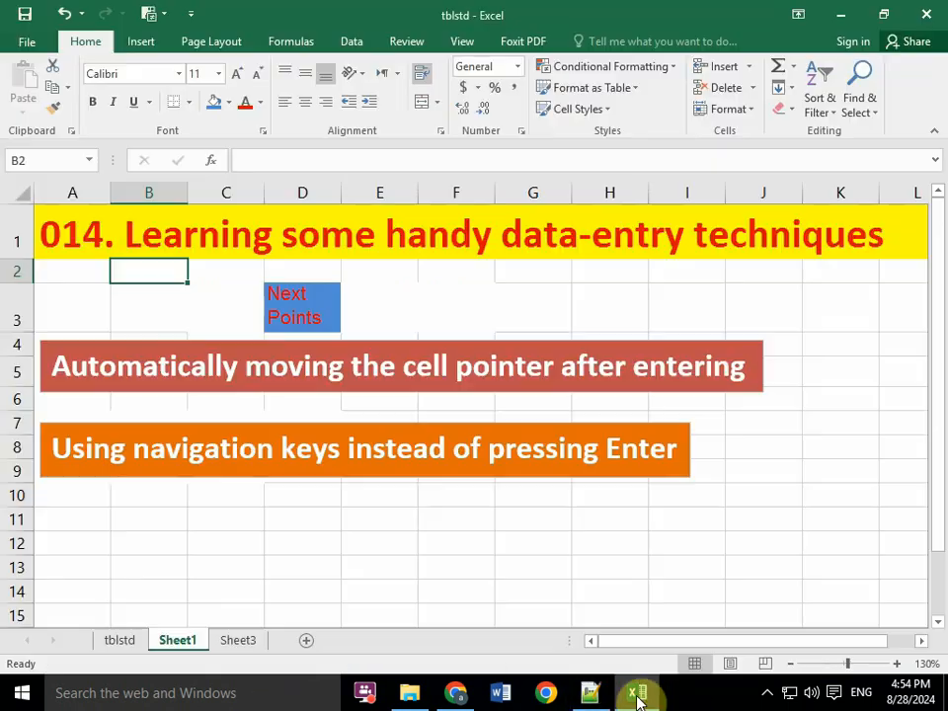
{"action": "left_click", "coordinate": [238, 640]}
- Narrow column D on Sheet3 to about the width of its neighbouring columns
{"action": "left_click", "coordinate": [149, 262]}
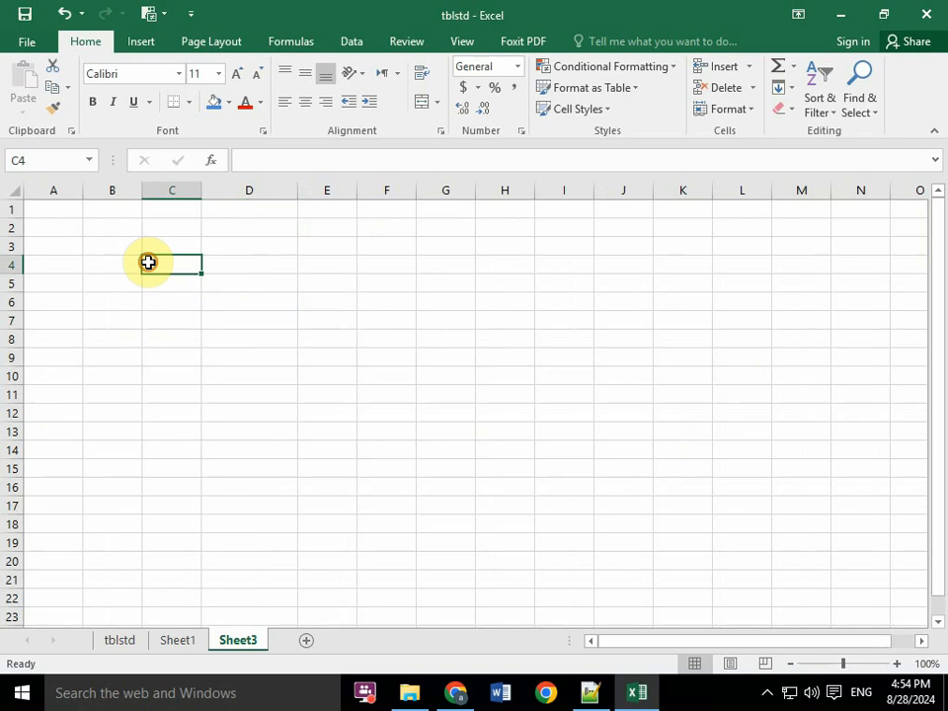
{"action": "left_click", "coordinate": [61, 233]}
{"action": "left_click_drag", "start_coordinate": [299, 191], "coordinate": [260, 191]}
{"action": "left_click", "coordinate": [169, 231]}
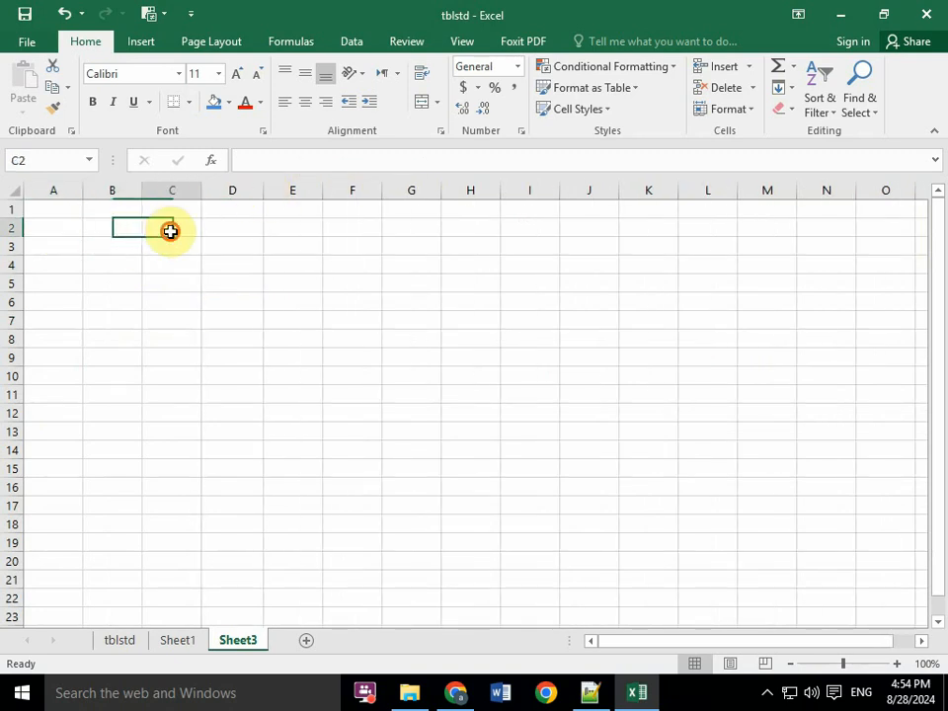
- Enter 12, 14, 15 and 13 down column B in cells B2 to B5
{"action": "left_click", "coordinate": [117, 235]}
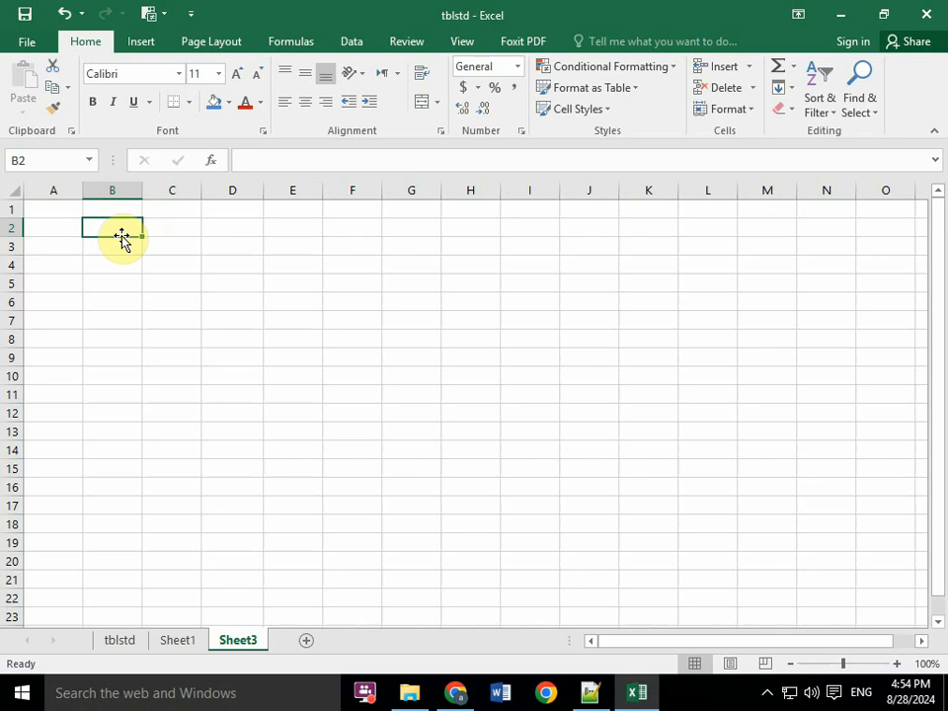
{"action": "type", "text": "12"}
{"action": "key", "text": "Return"}
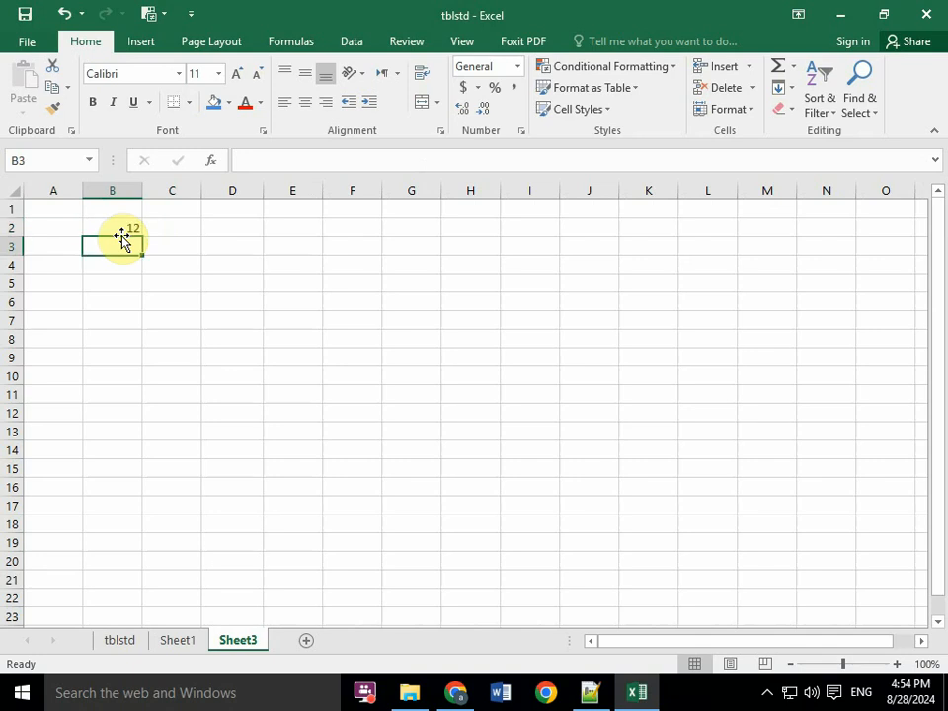
{"action": "type", "text": "14"}
{"action": "key", "text": "Return"}
{"action": "type", "text": "15"}
{"action": "key", "text": "Return"}
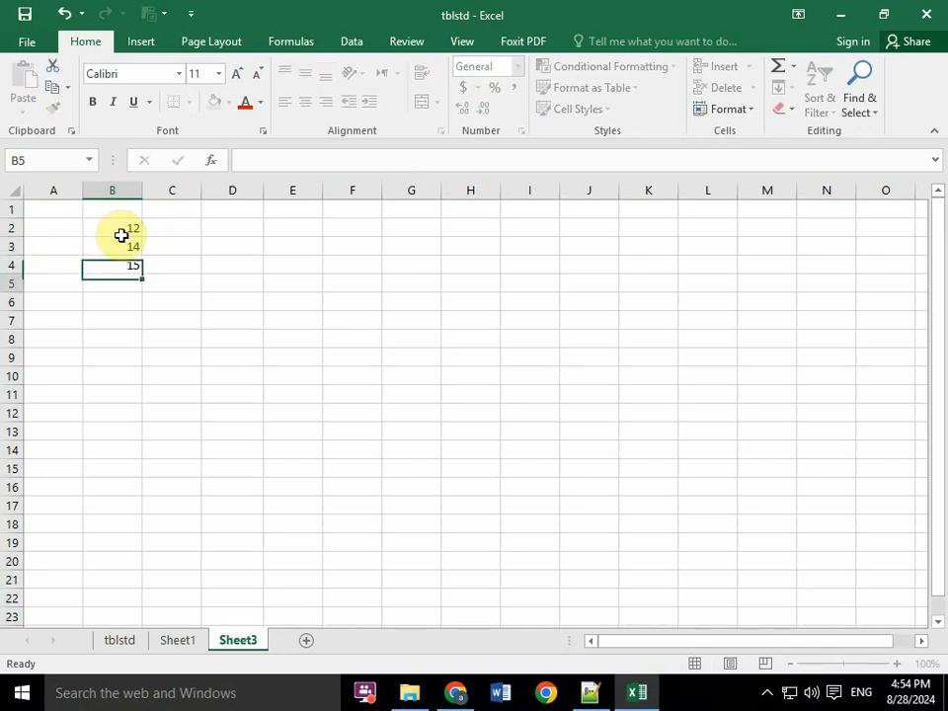
{"action": "type", "text": "13"}
{"action": "key", "text": "Return"}
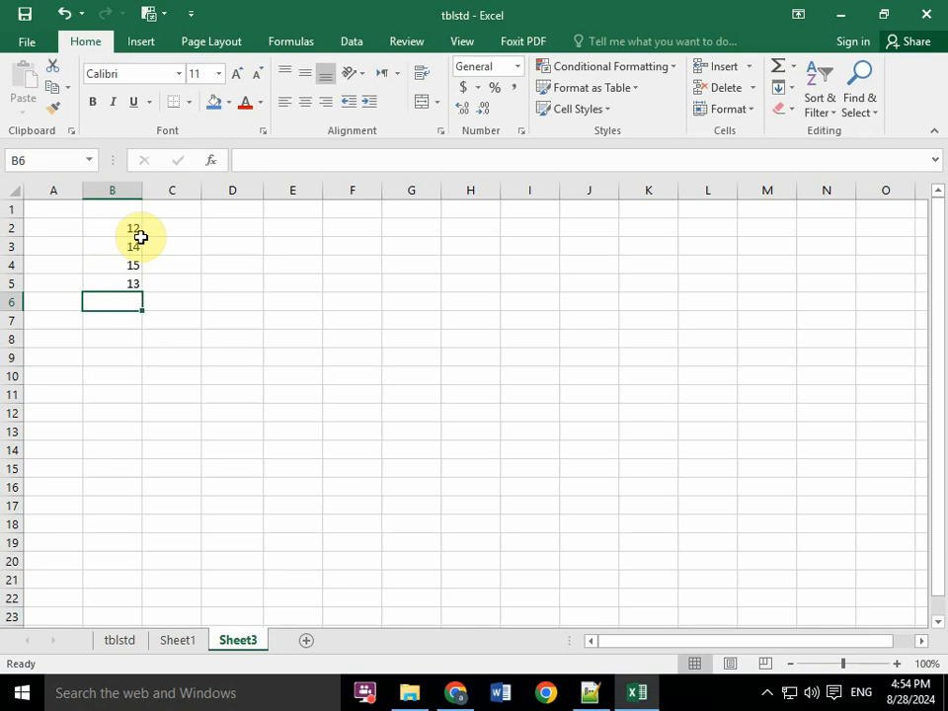
{"action": "left_click", "coordinate": [128, 225]}
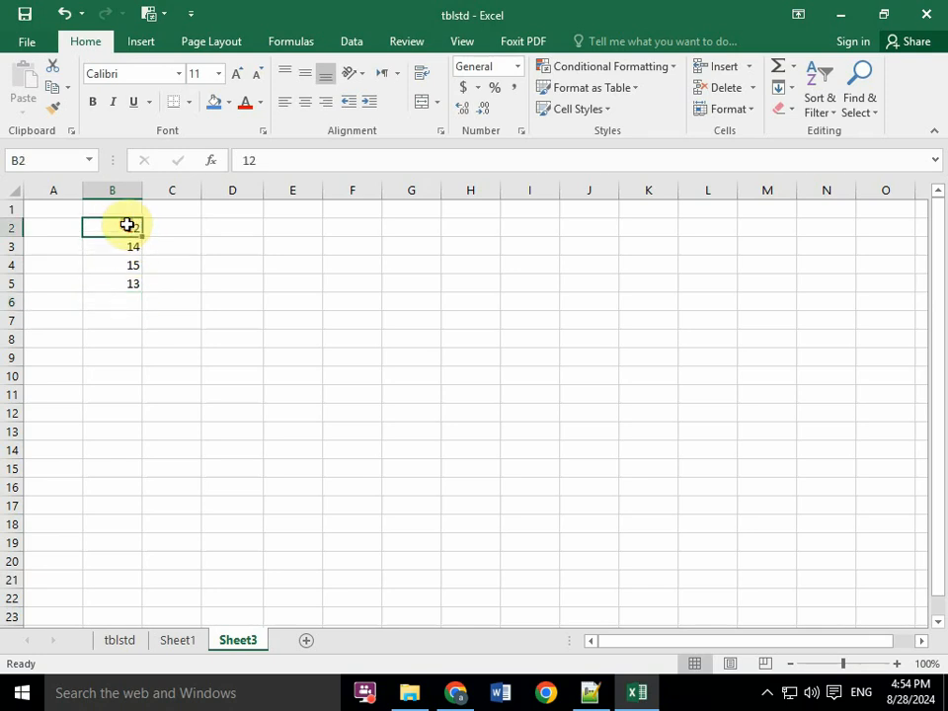
{"action": "key", "text": "alt+Tab"}
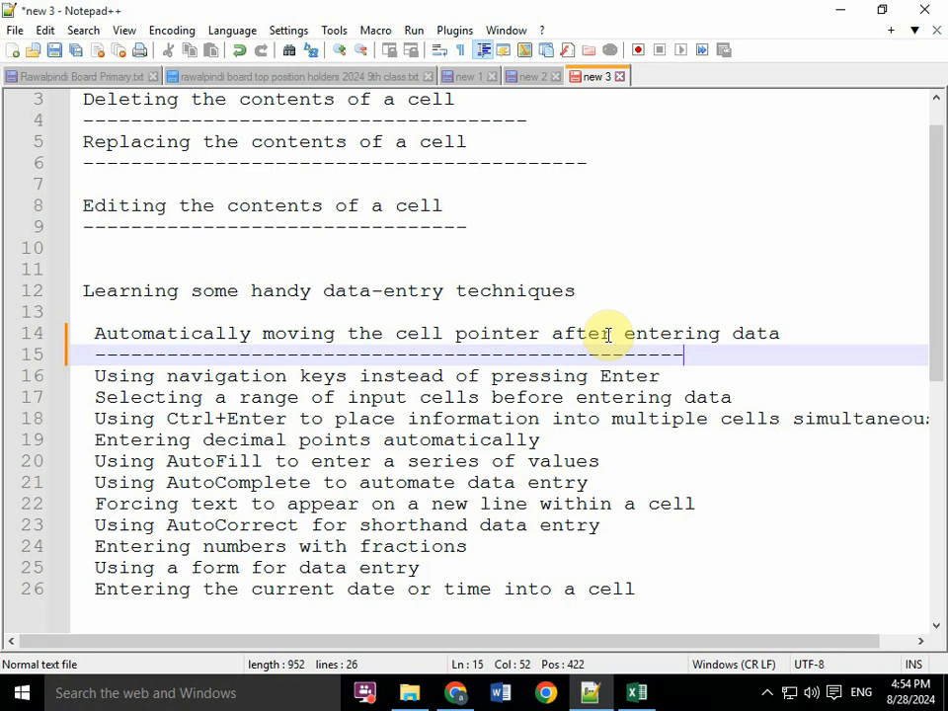
{"action": "key", "text": "alt+Tab"}
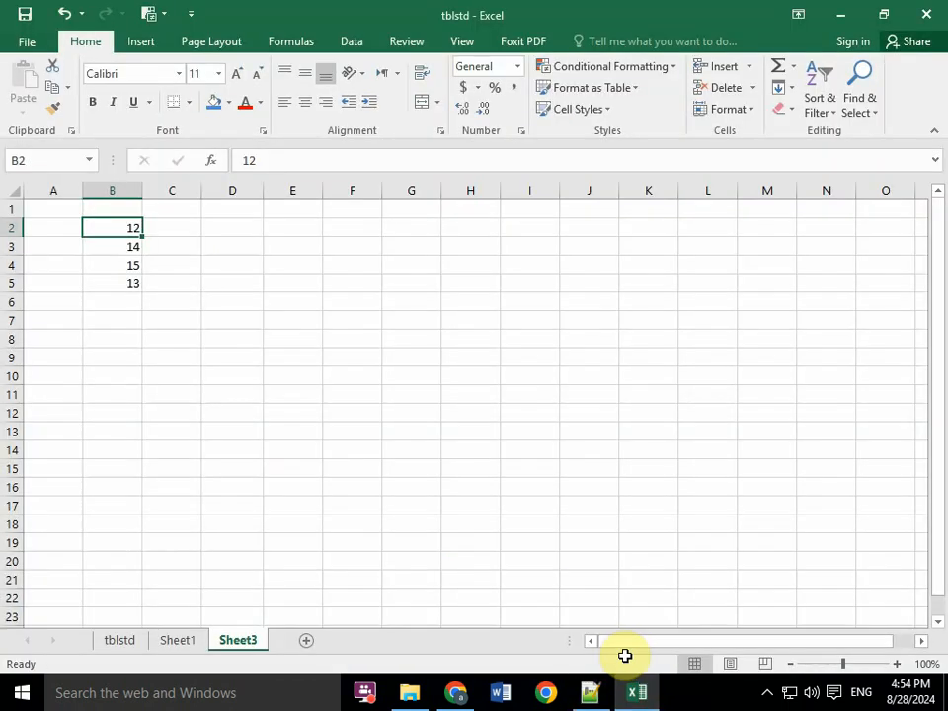
- Enter 13, 14 and 15 across row 2 in cells C2, D2 and E2
{"action": "left_click", "coordinate": [162, 228]}
{"action": "type", "text": "13"}
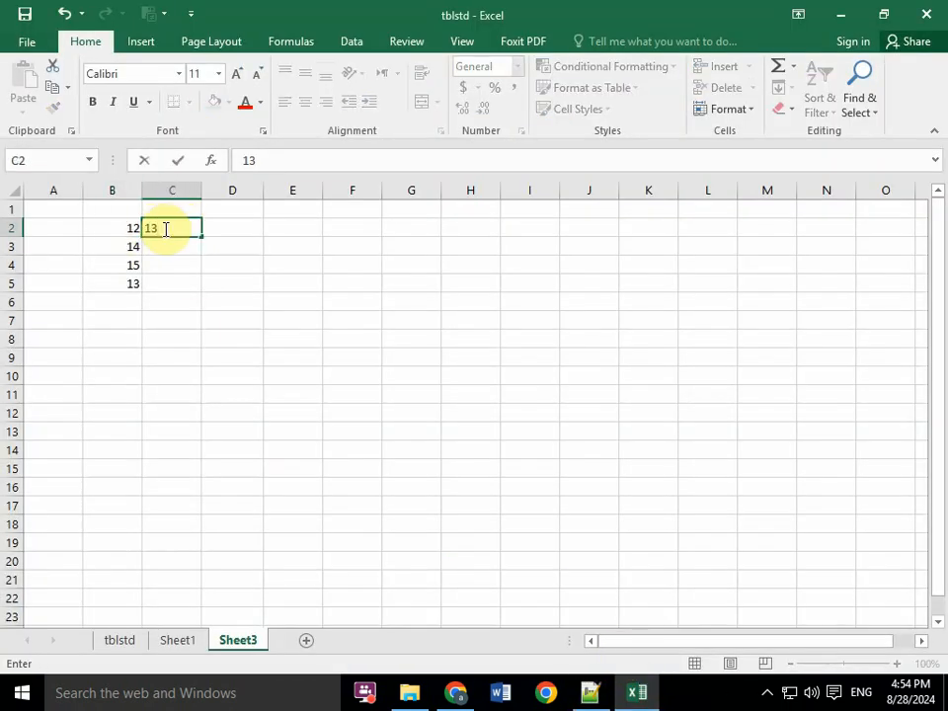
{"action": "key", "text": "Return"}
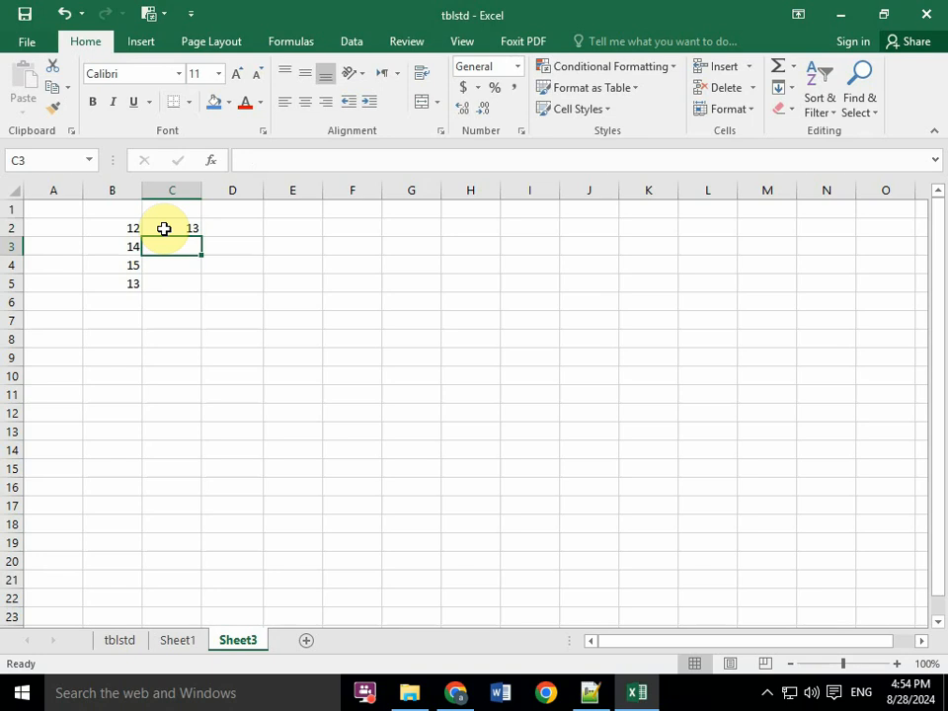
{"action": "left_click", "coordinate": [164, 228]}
{"action": "key", "text": "Right"}
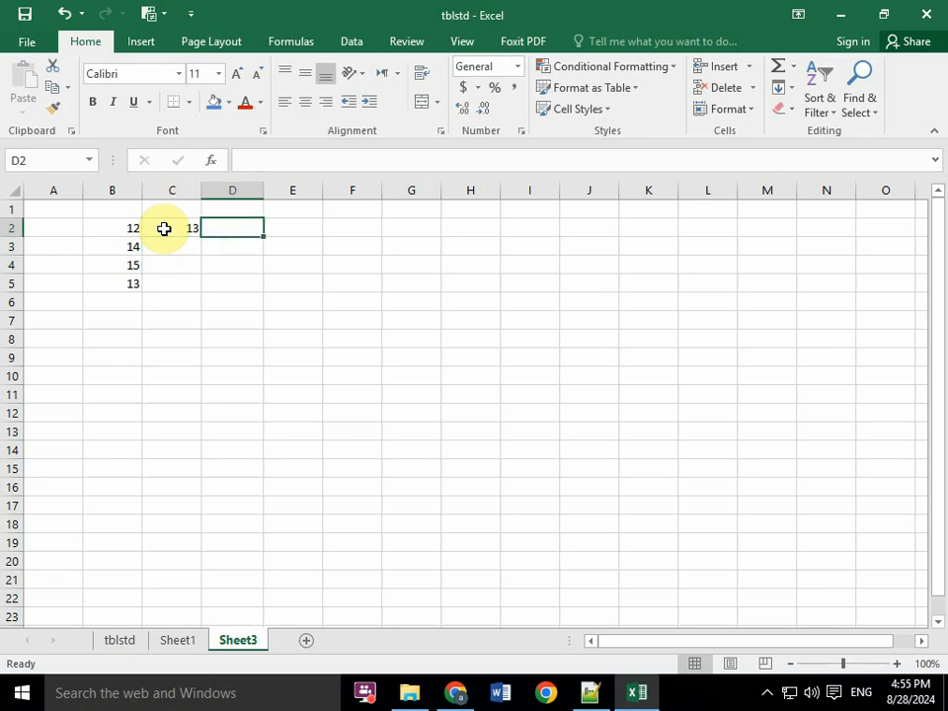
{"action": "type", "text": "14"}
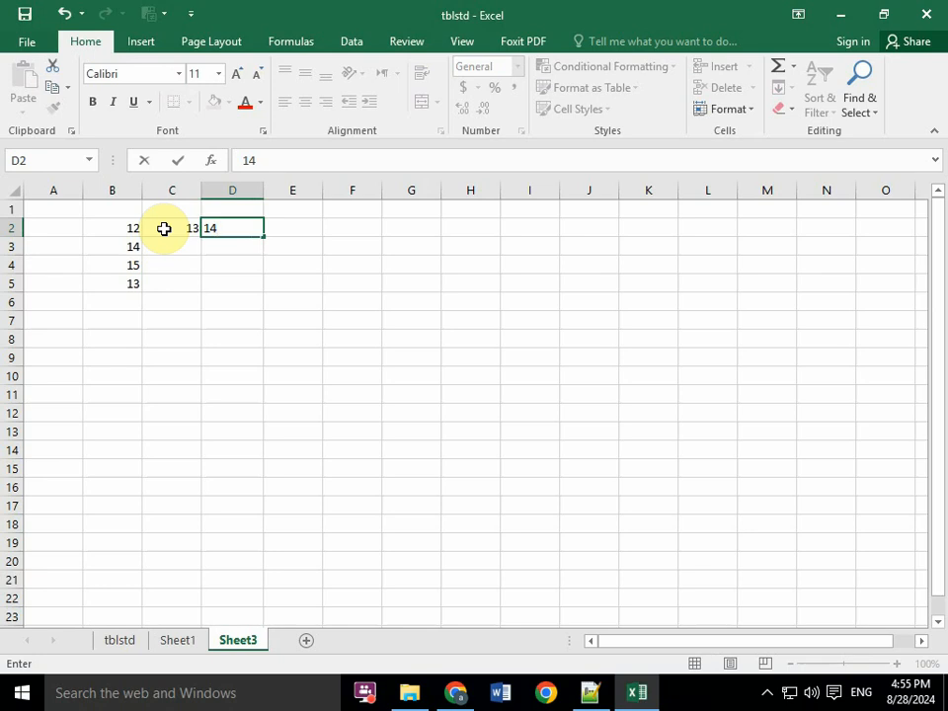
{"action": "key", "text": "Right"}
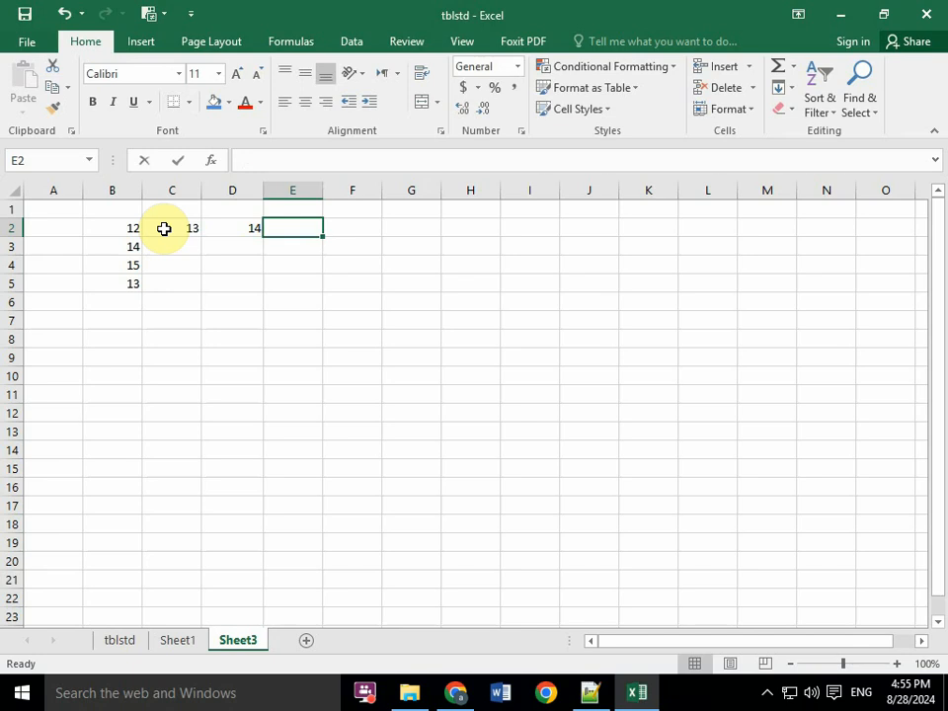
{"action": "type", "text": "15"}
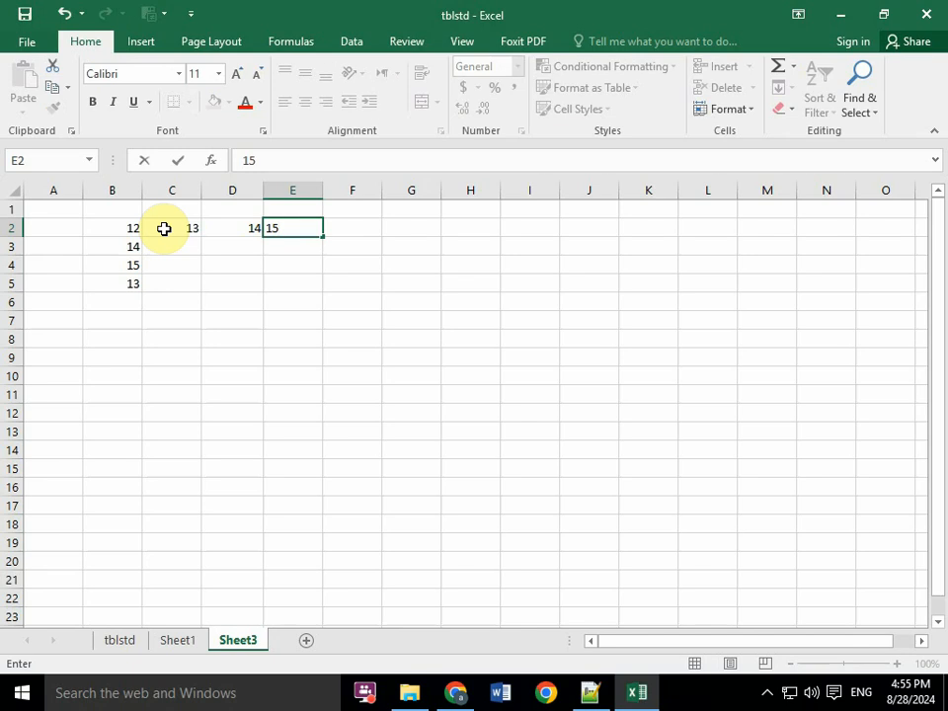
{"action": "key", "text": "Left"}
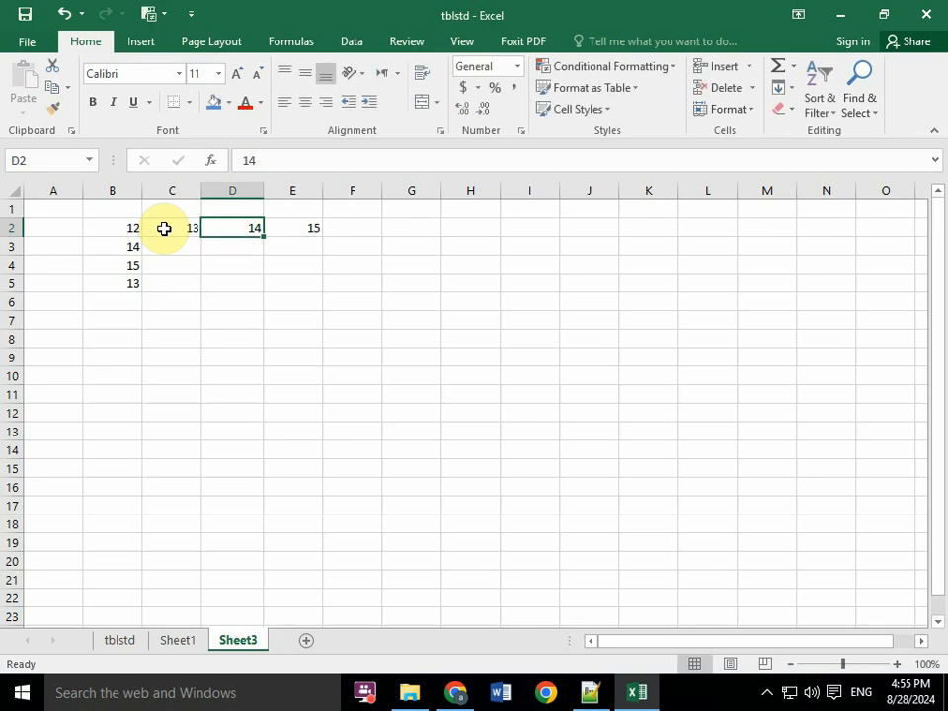
- Enter 15 in cell D3 and move the cell pointer down to D5
{"action": "key", "text": "Down"}
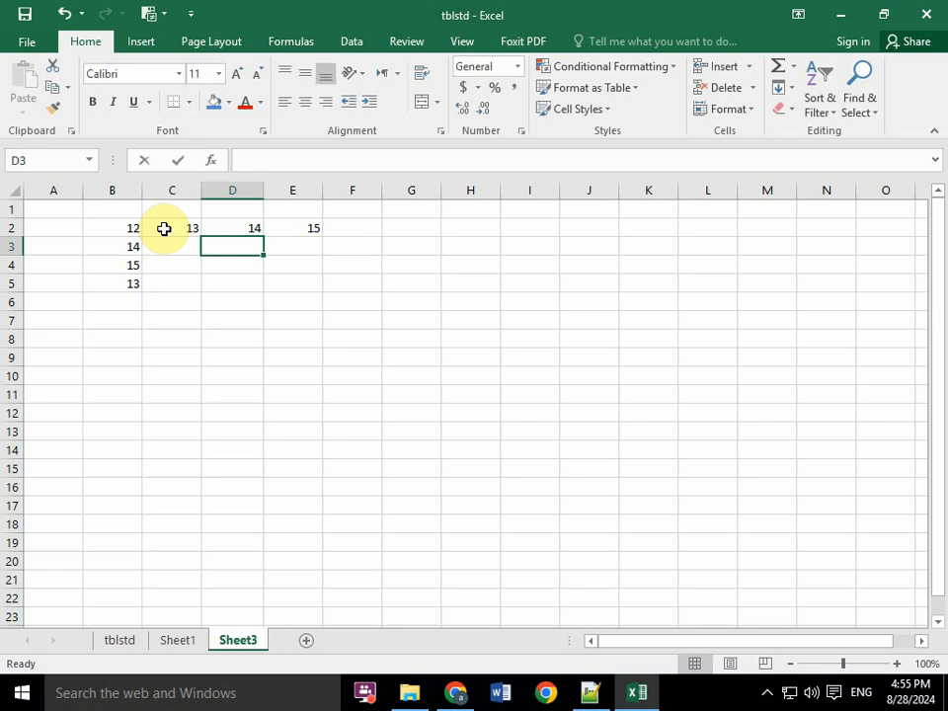
{"action": "type", "text": "15"}
{"action": "key", "text": "Return"}
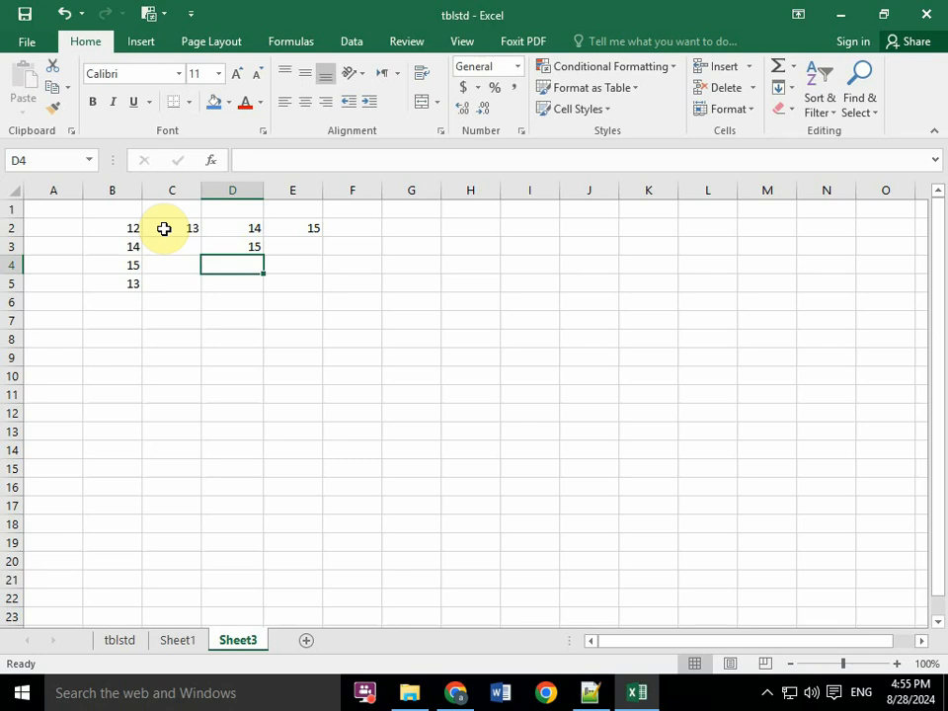
{"action": "key", "text": "Down"}
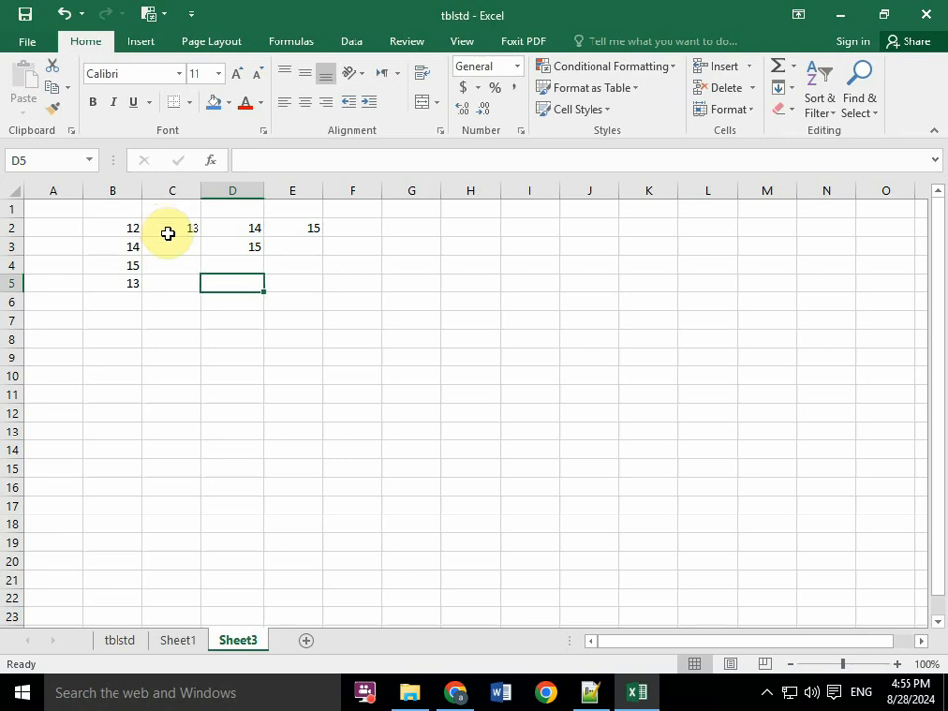
- Switch to Notepad++ and add a dashed underline below the heading "Using navigation keys instead of pressing Enter"
{"action": "left_click", "coordinate": [591, 695]}
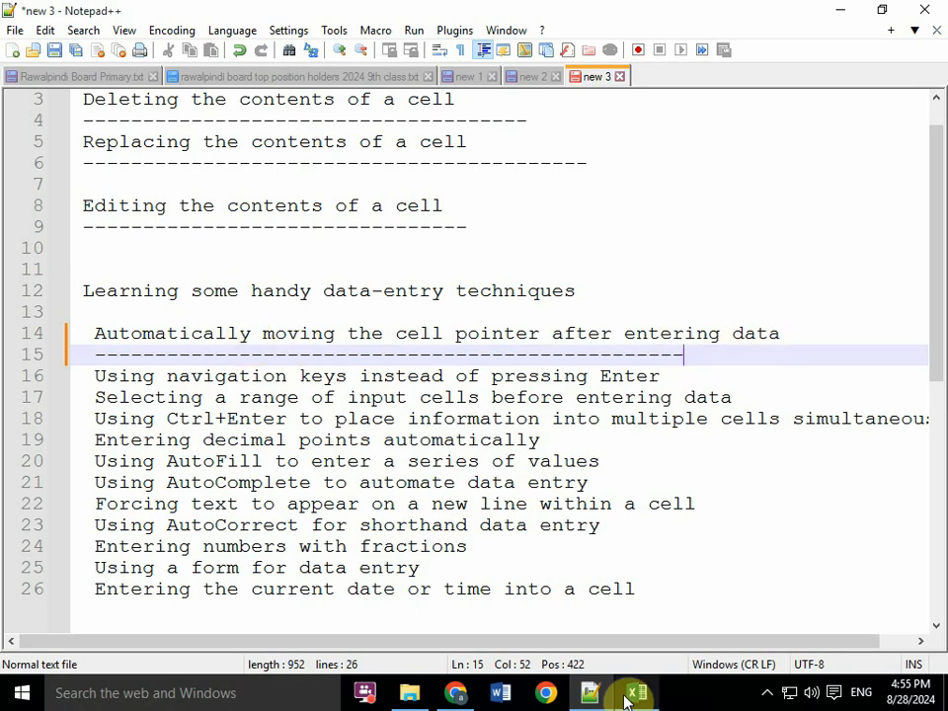
{"action": "mouse_move", "coordinate": [628, 697]}
{"action": "left_click", "coordinate": [660, 376]}
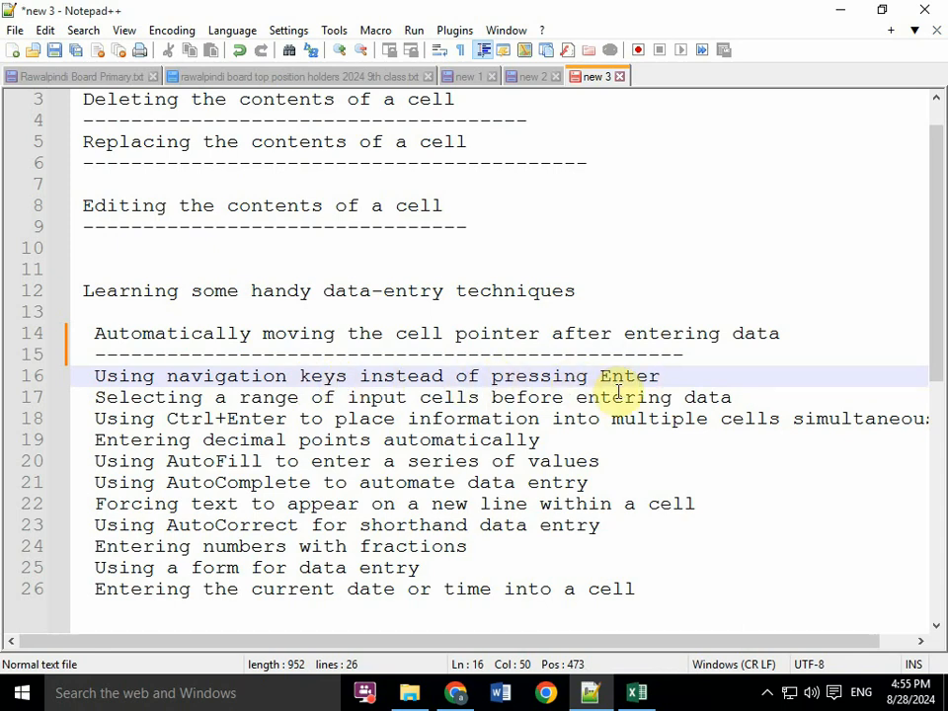
{"action": "key", "text": "Return"}
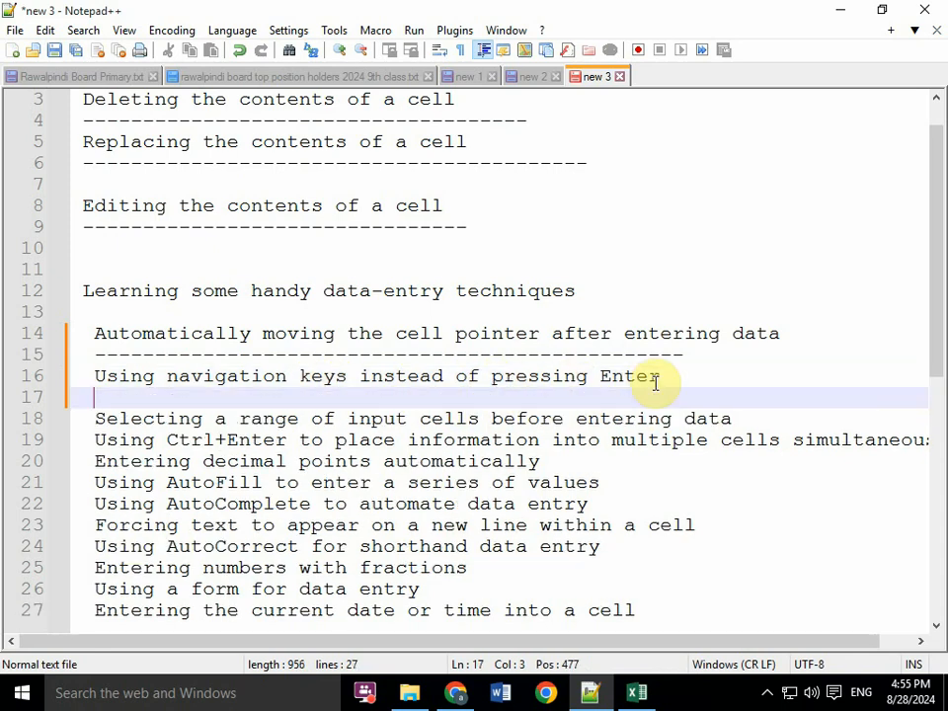
{"action": "type", "text": "-----------------------------"}
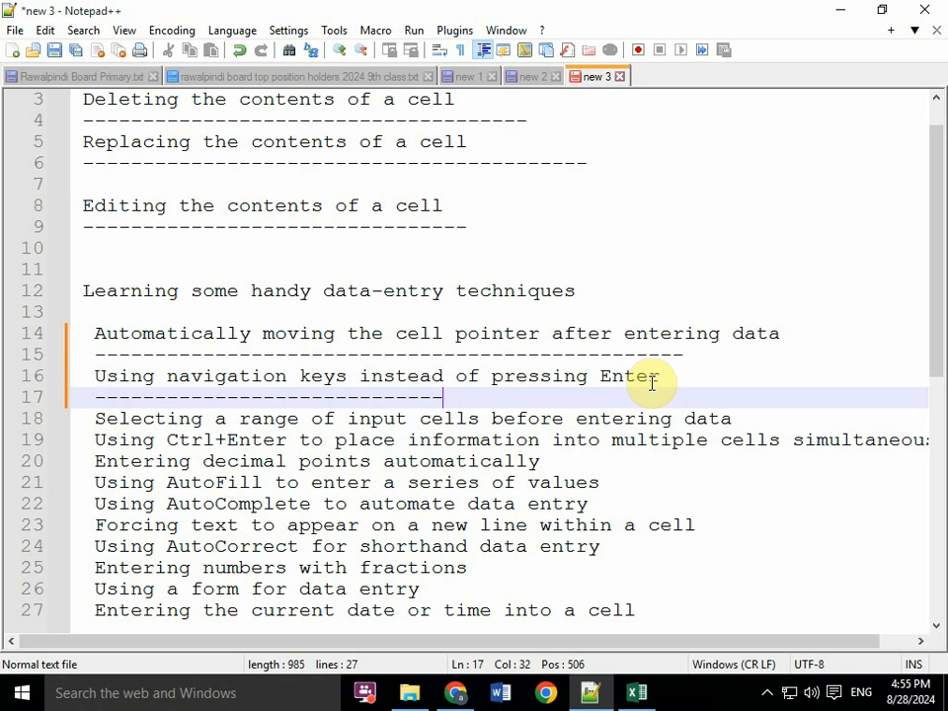
{"action": "type", "text": "-------------------------"}
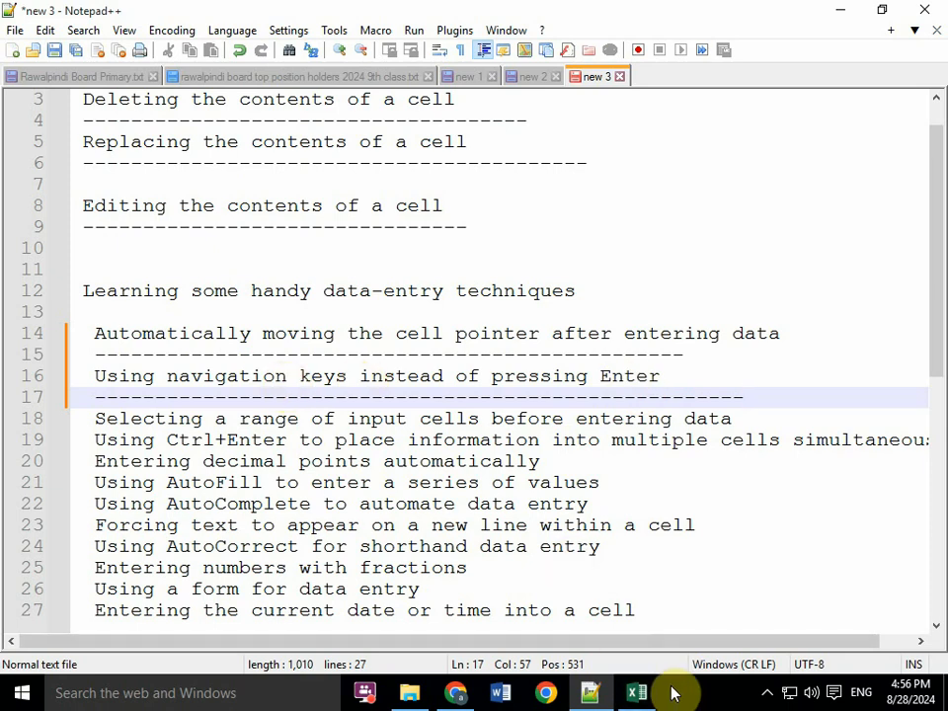
- Switch back to Excel and enter 14 in D7 and 18 in D6 above it, moving the cell pointer to E6
{"action": "key", "text": "alt+Tab"}
{"action": "left_click", "coordinate": [174, 316]}
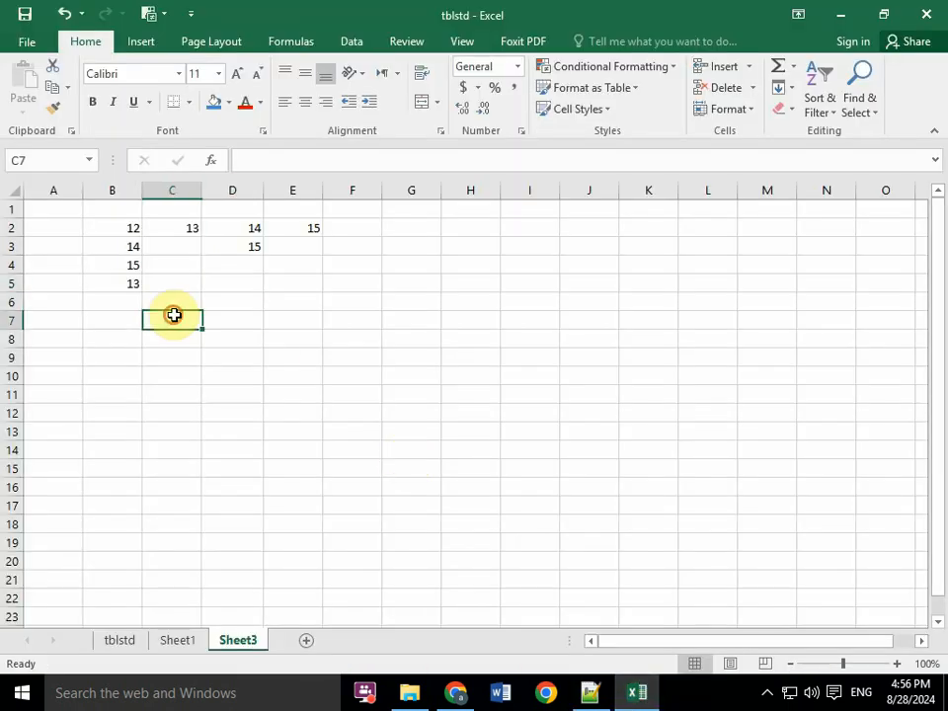
{"action": "left_click", "coordinate": [239, 322]}
{"action": "left_click", "coordinate": [228, 332]}
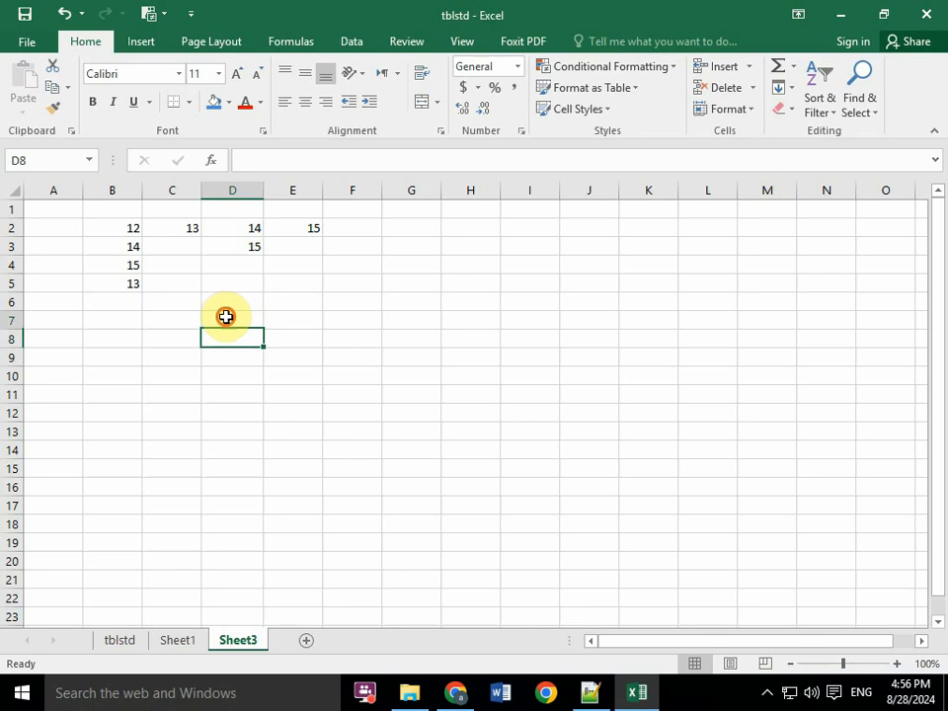
{"action": "left_click", "coordinate": [226, 317]}
{"action": "type", "text": "14"}
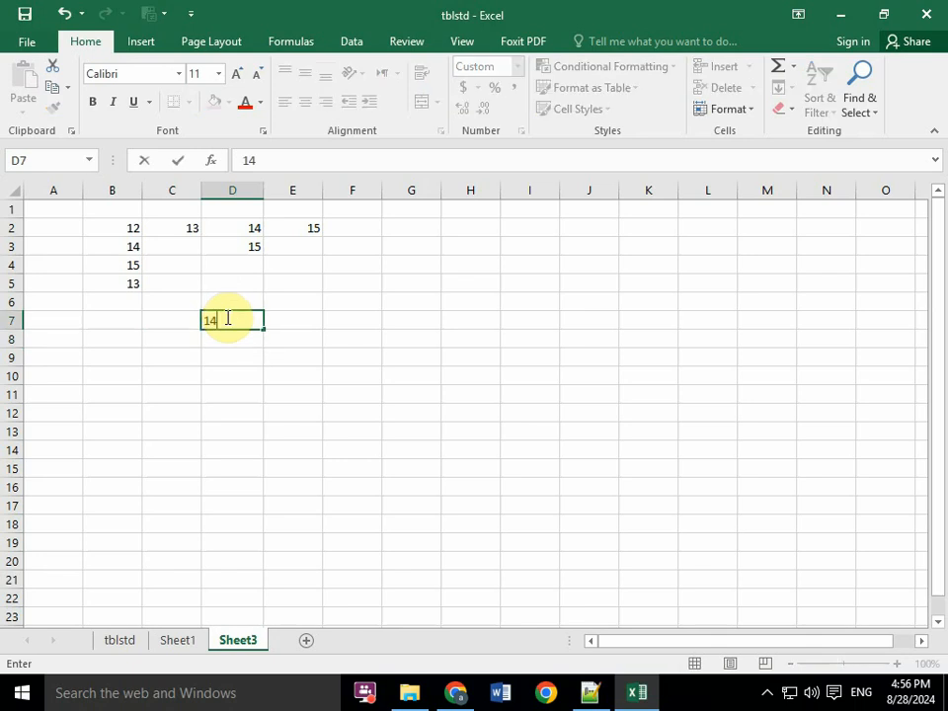
{"action": "key", "text": "shift+Return"}
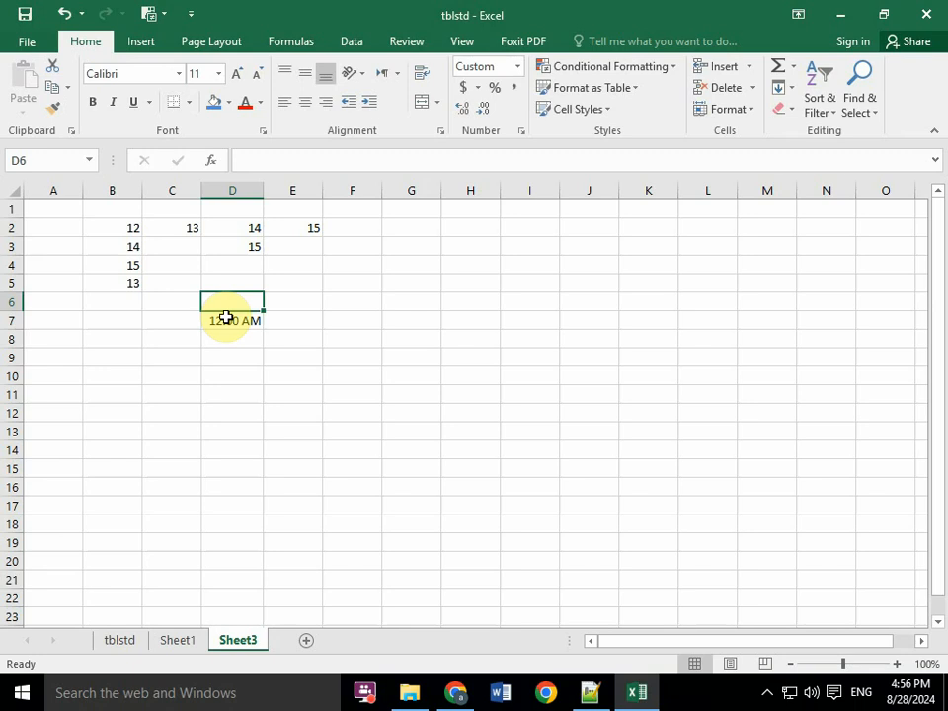
{"action": "type", "text": "18"}
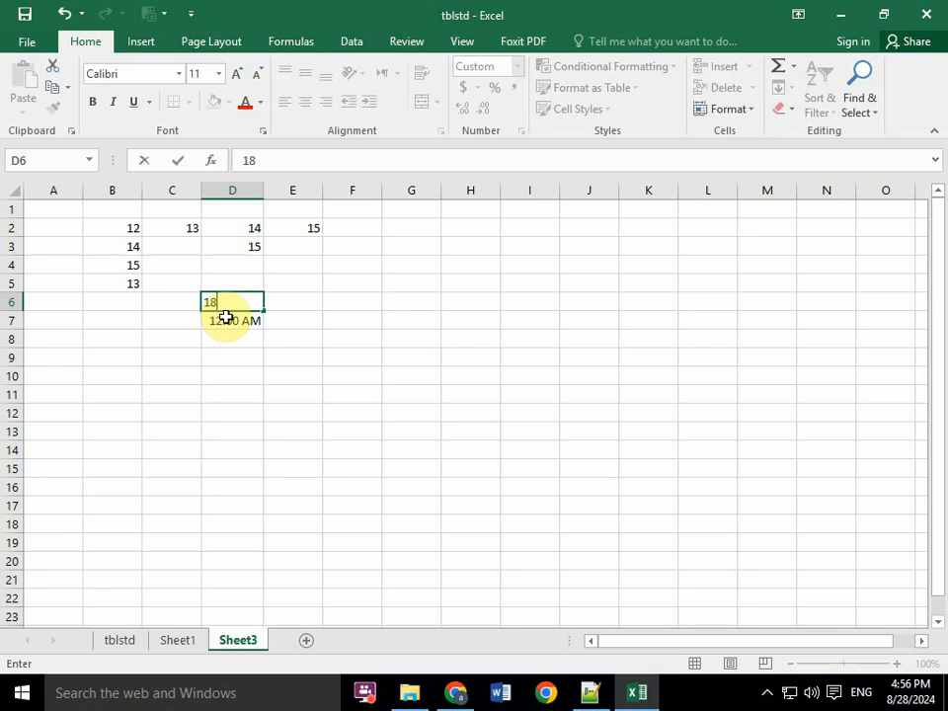
{"action": "key", "text": "Tab"}
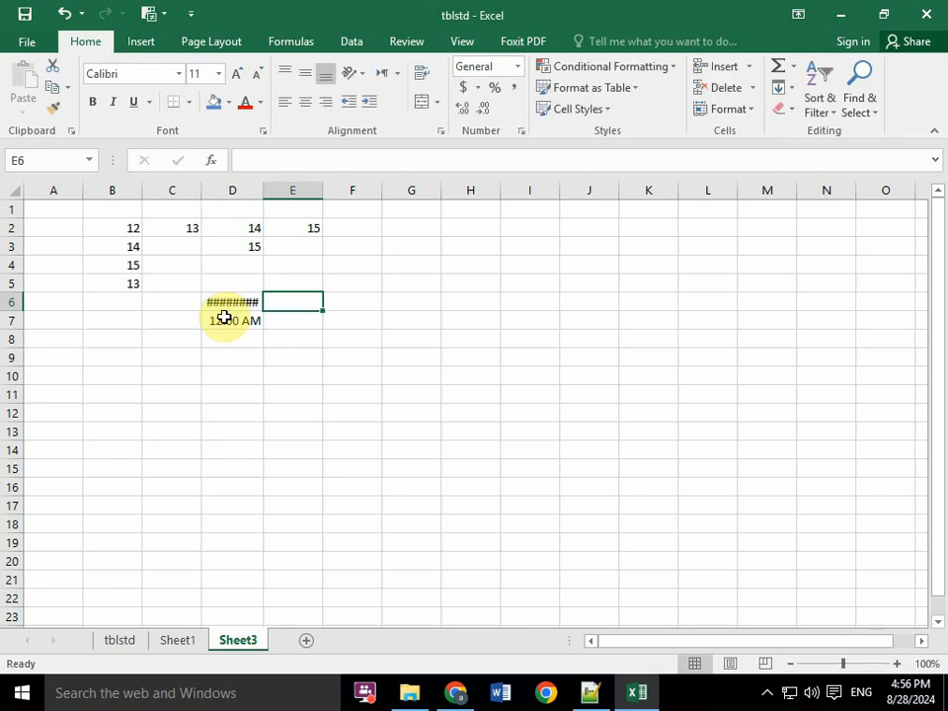
- Enter 16 in cell E9 and 17 in the neighbouring cell D9
{"action": "left_click", "coordinate": [296, 357]}
{"action": "type", "text": "16"}
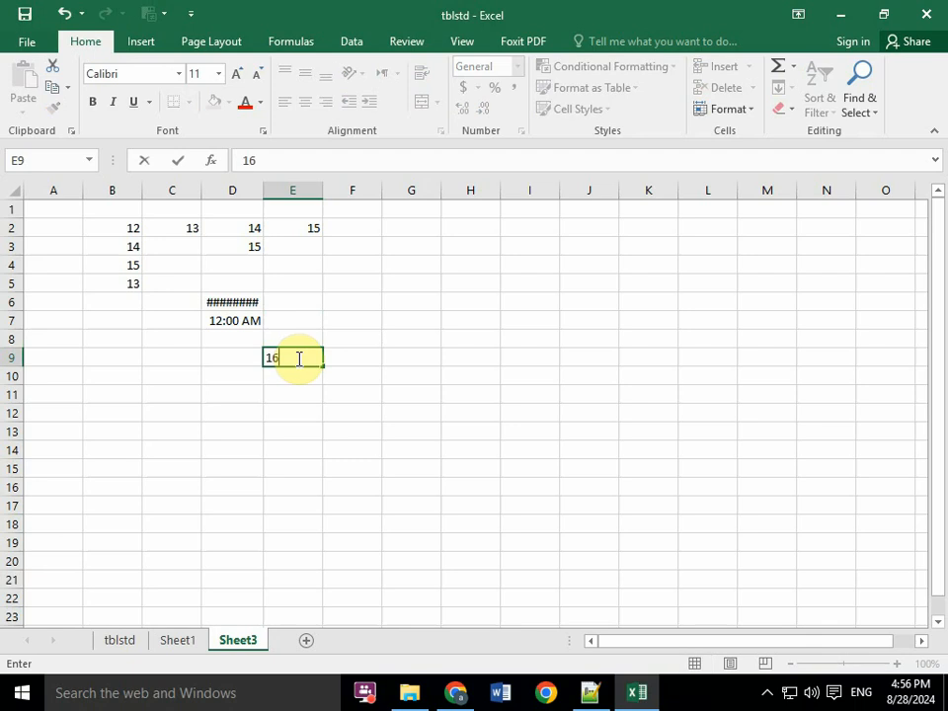
{"action": "left_click", "coordinate": [296, 357]}
{"action": "key", "text": "Left"}
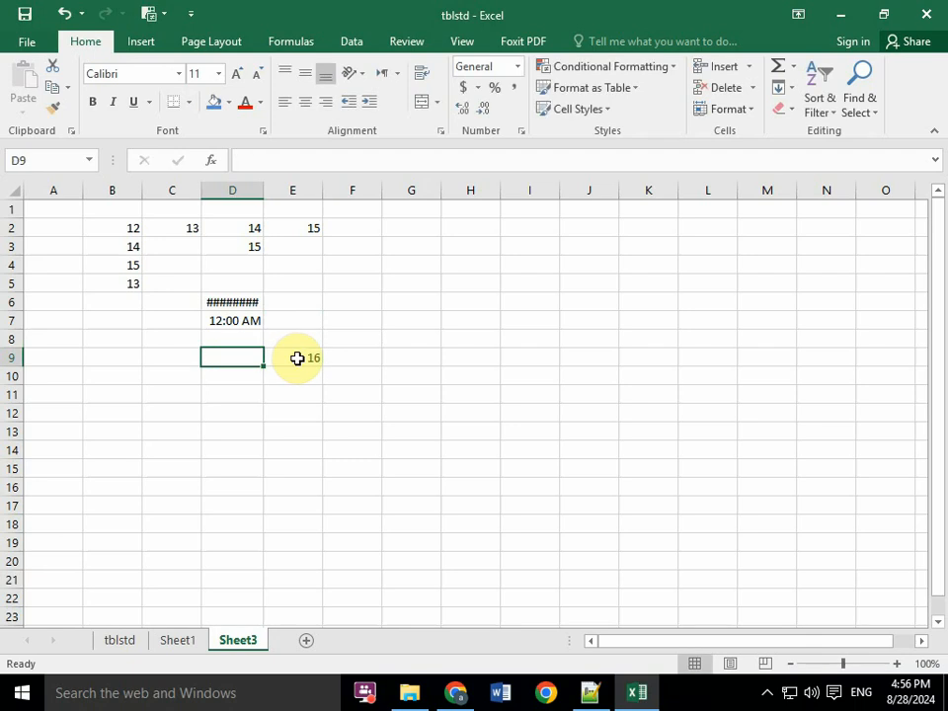
{"action": "type", "text": "17"}
{"action": "key", "text": "Return"}
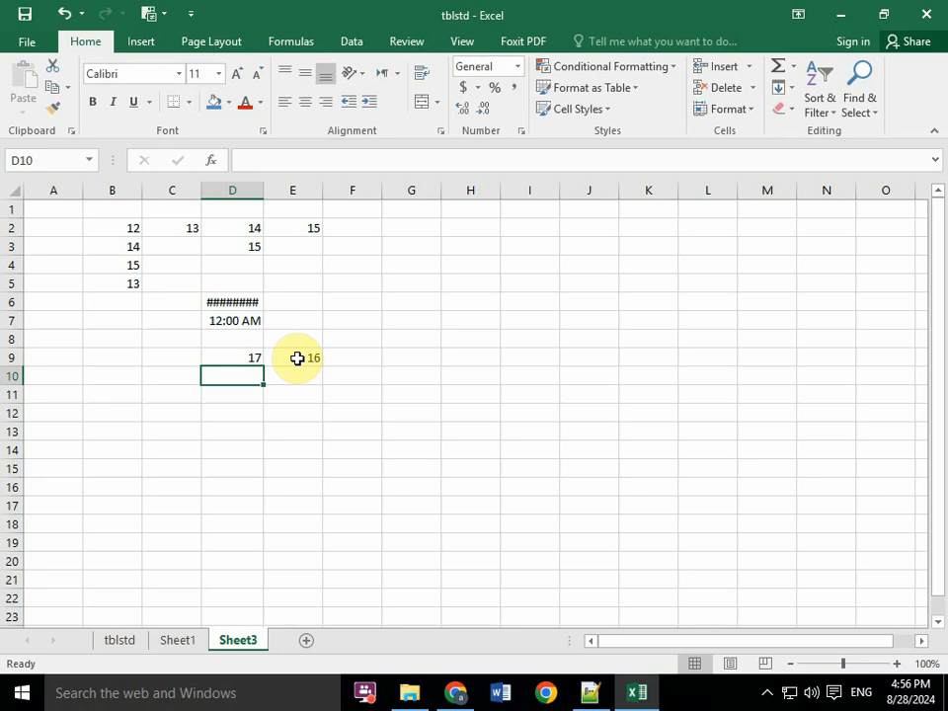
- Move the cell pointer to E13 and enter 10, and clear the contents of D5:D9
{"action": "key", "text": "Down"}
{"action": "key", "text": "Down"}
{"action": "key", "text": "Down"}
{"action": "key", "text": "Right"}
{"action": "type", "text": "10"}
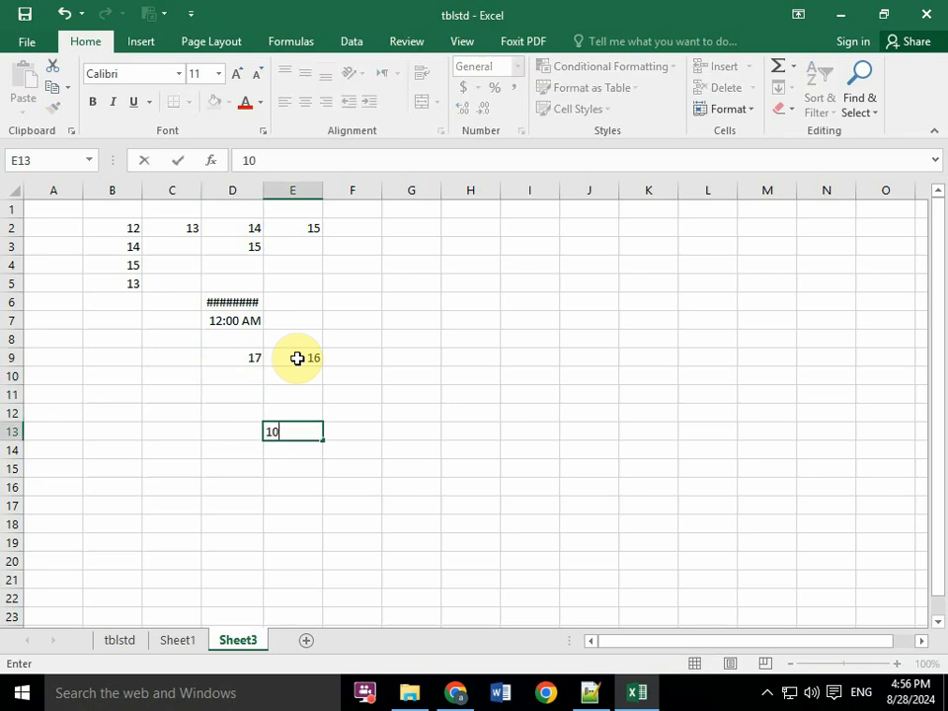
{"action": "key", "text": "Return"}
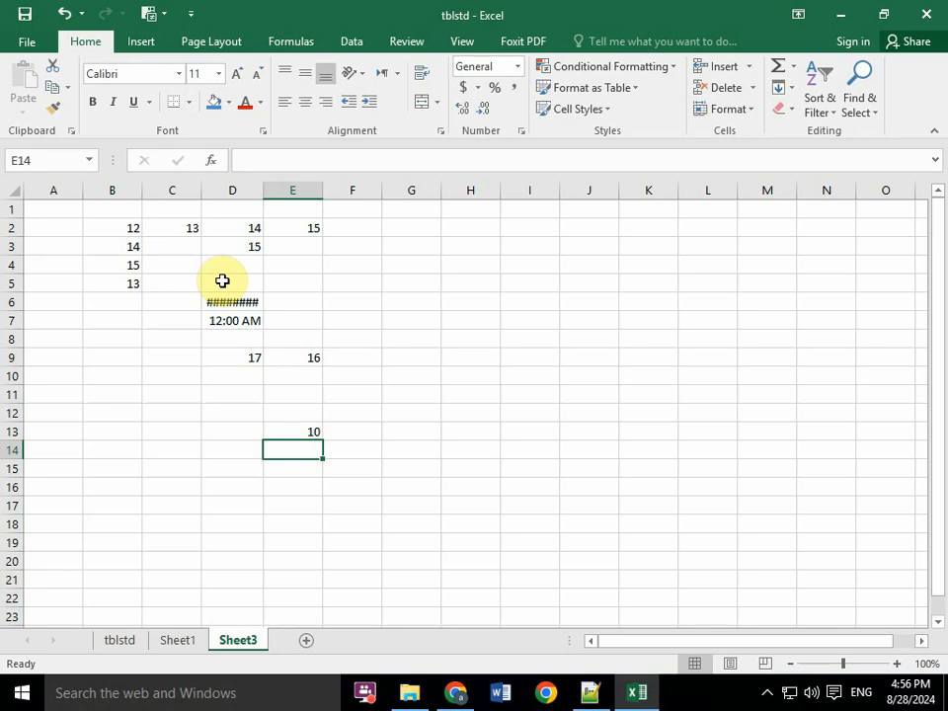
{"action": "left_click_drag", "start_coordinate": [209, 283], "coordinate": [262, 359]}
{"action": "key", "text": "Delete"}
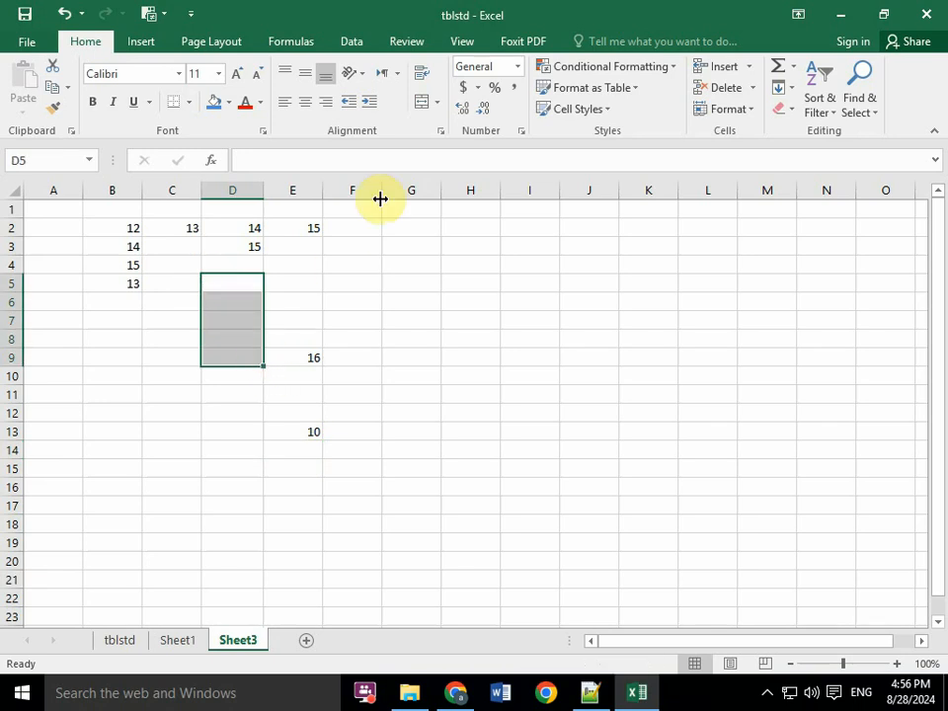
- Select the input range F1:G7 and enter 10, 20 and 15 in F1 to F3
{"action": "left_click", "coordinate": [357, 208]}
{"action": "mouse_move", "coordinate": [357, 207]}
{"action": "left_mouse_down"}
{"action": "mouse_move", "coordinate": [438, 233]}
{"action": "mouse_move", "coordinate": [432, 323]}
{"action": "left_mouse_up"}
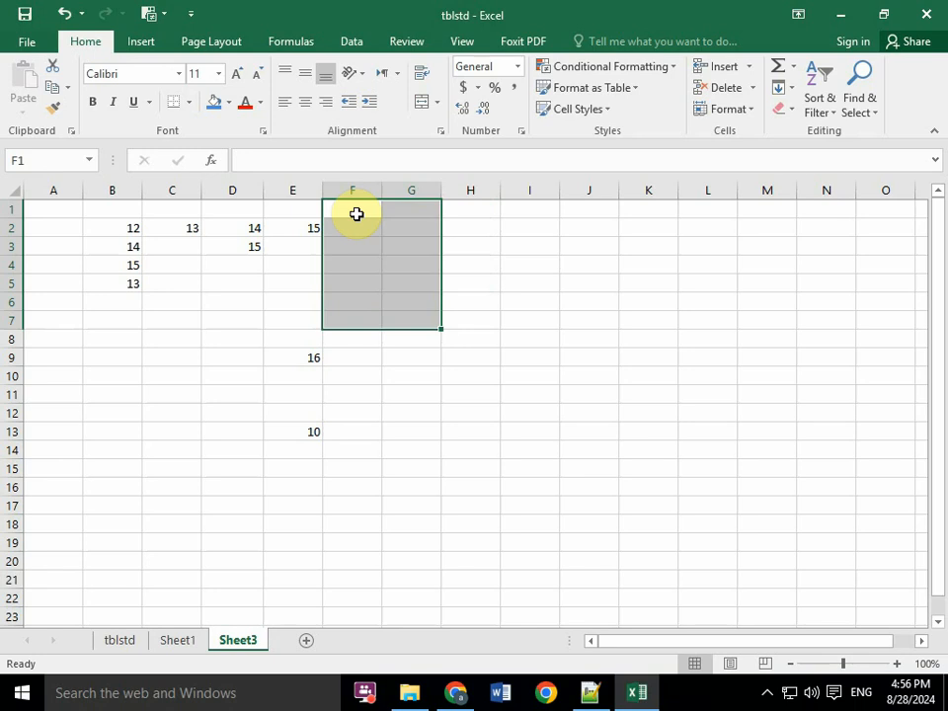
{"action": "type", "text": "10"}
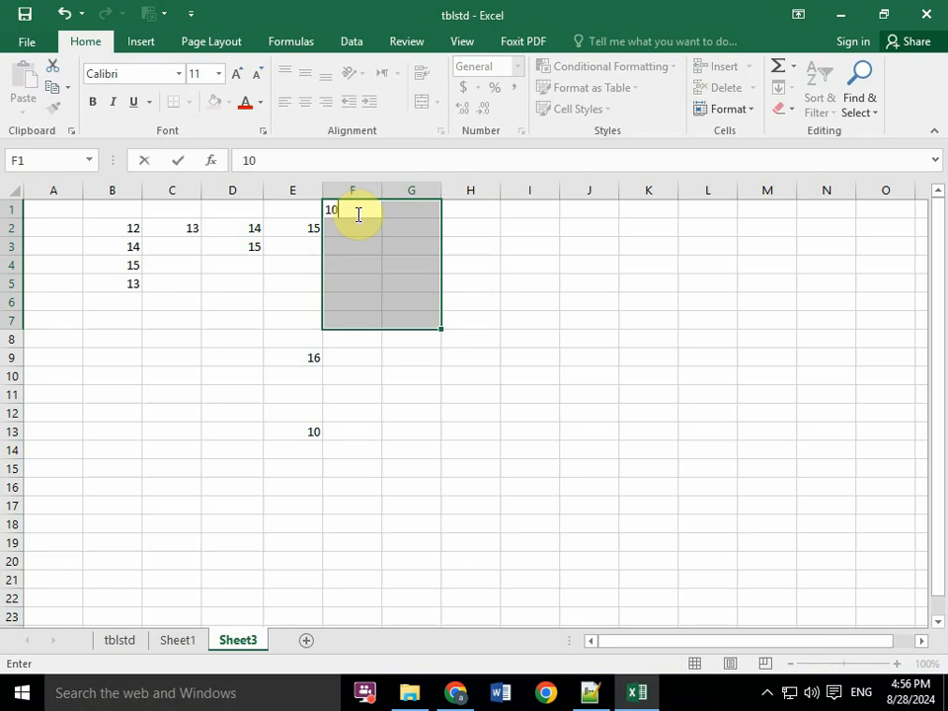
{"action": "key", "text": "Return"}
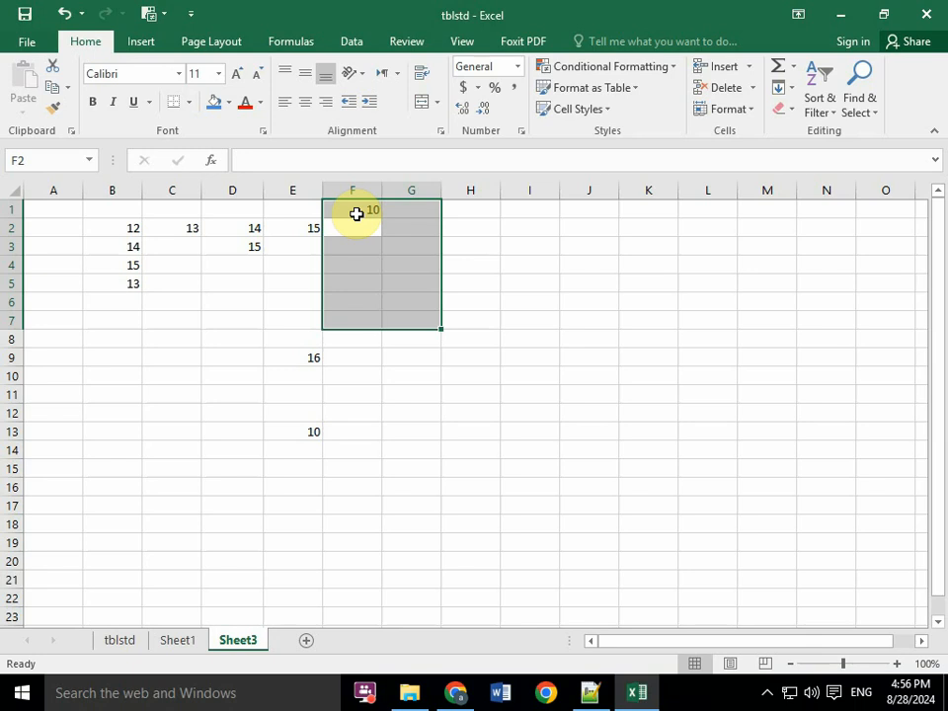
{"action": "type", "text": "20"}
{"action": "key", "text": "Return"}
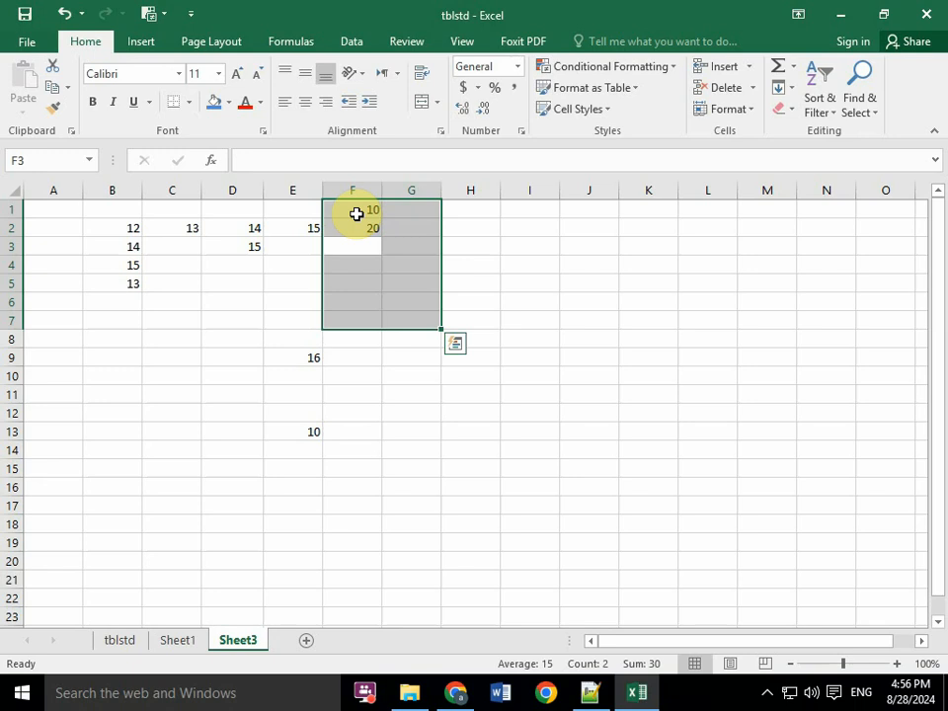
{"action": "type", "text": "15"}
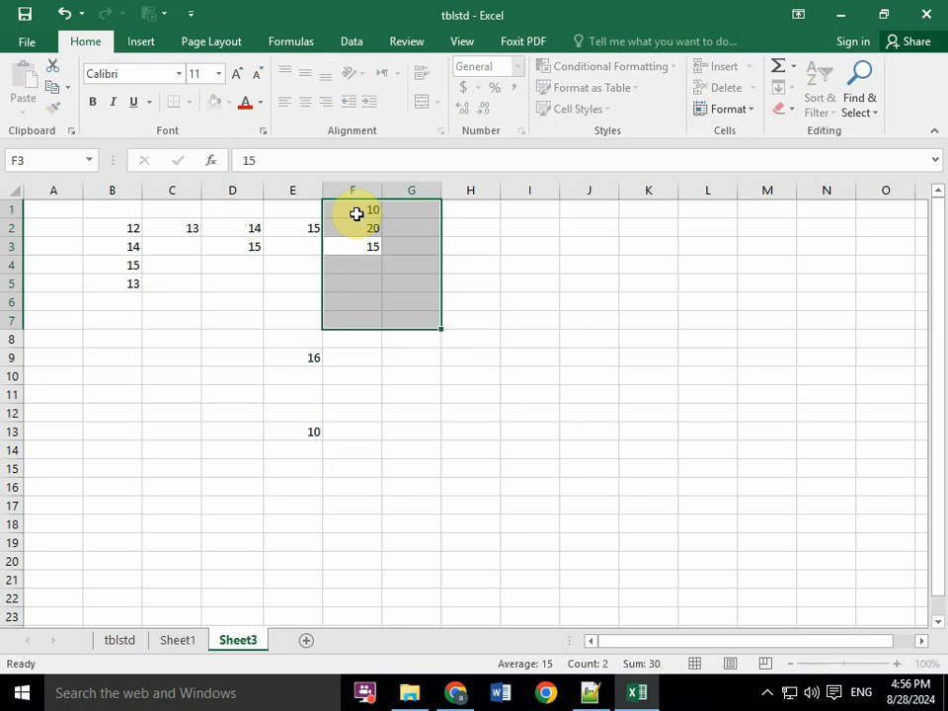
{"action": "key", "text": "Return"}
- Continue filling the selected range with 12, 12, 10 and hfhf in F4 to F7, advancing to G1
{"action": "type", "text": "12"}
{"action": "key", "text": "Return"}
{"action": "type", "text": "12"}
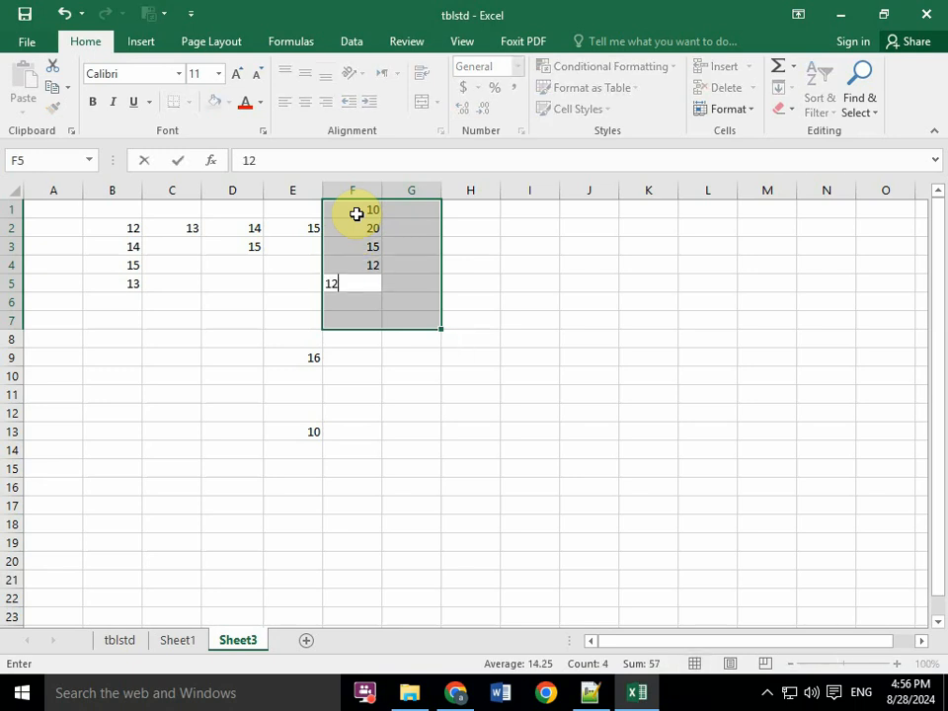
{"action": "key", "text": "Return"}
{"action": "type", "text": "10"}
{"action": "key", "text": "Return"}
{"action": "type", "text": "hfhf"}
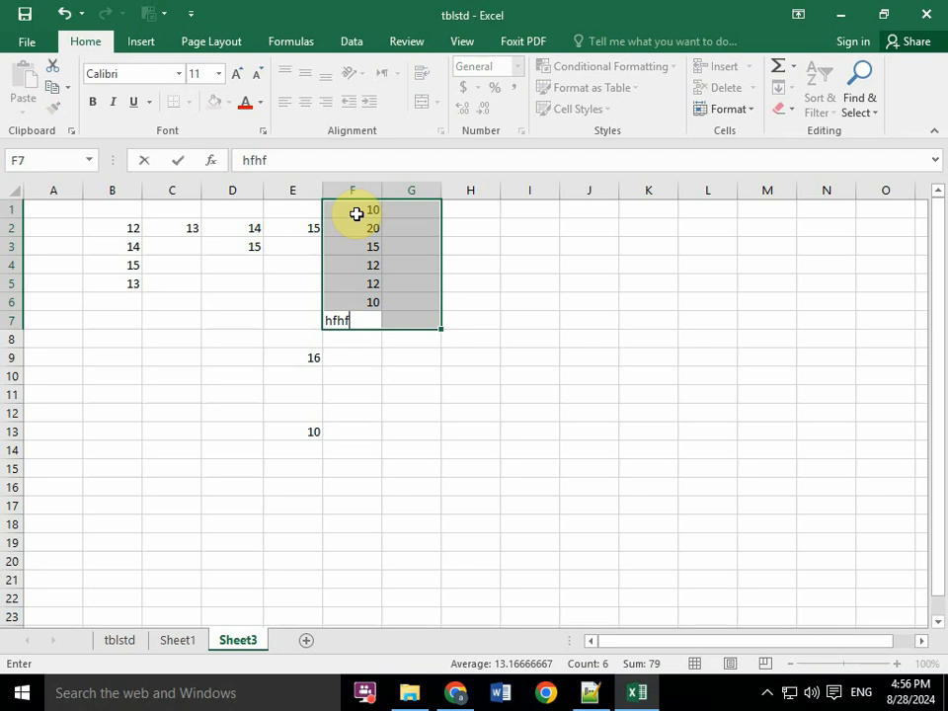
{"action": "key", "text": "Return"}
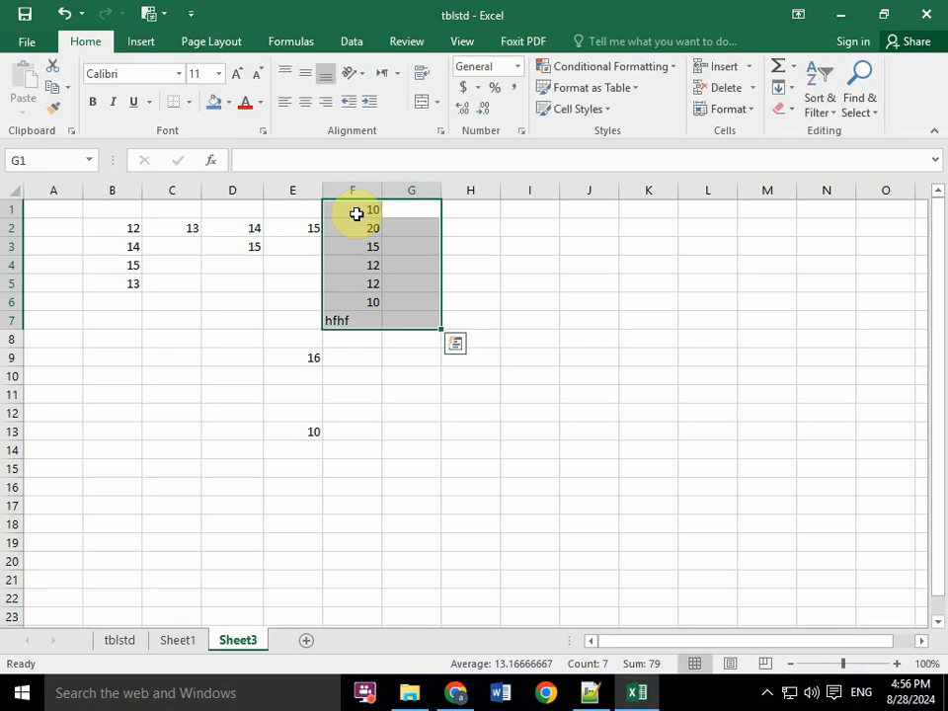
- Switch to Notepad++ and add a dashed underline below the heading "Selecting a range of input cells before entering data"
{"action": "left_click", "coordinate": [590, 692]}
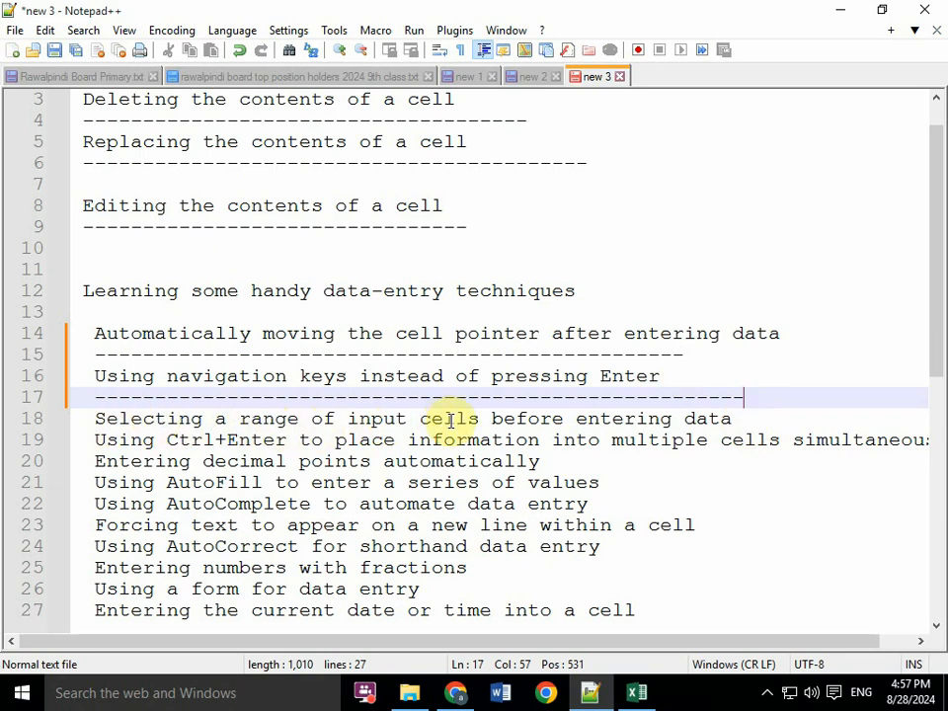
{"action": "left_click", "coordinate": [742, 419]}
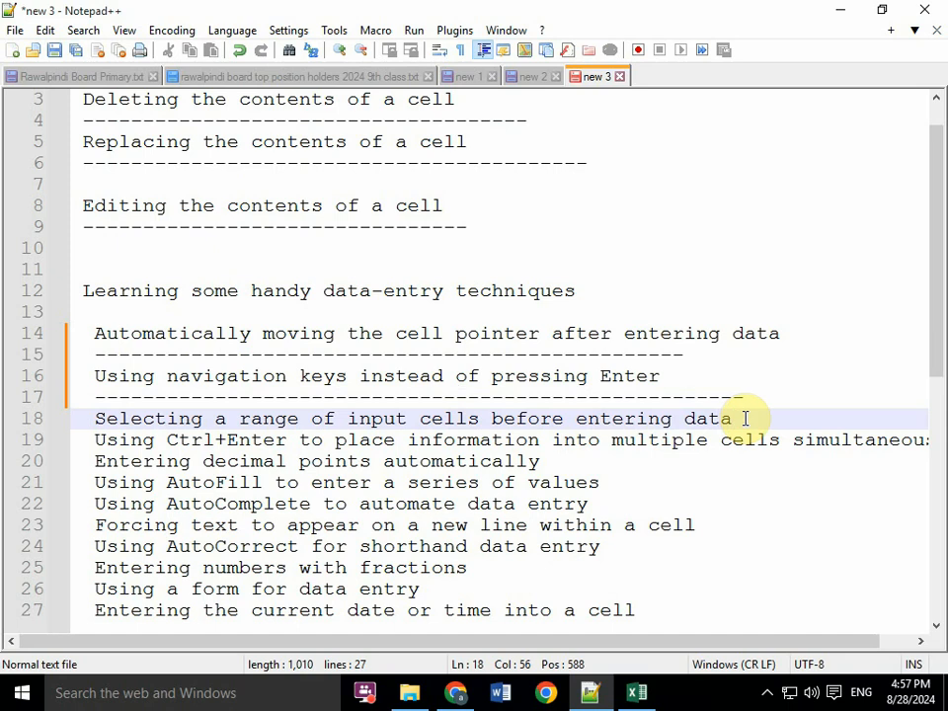
{"action": "key", "text": "Return"}
{"action": "type", "text": "----------"}
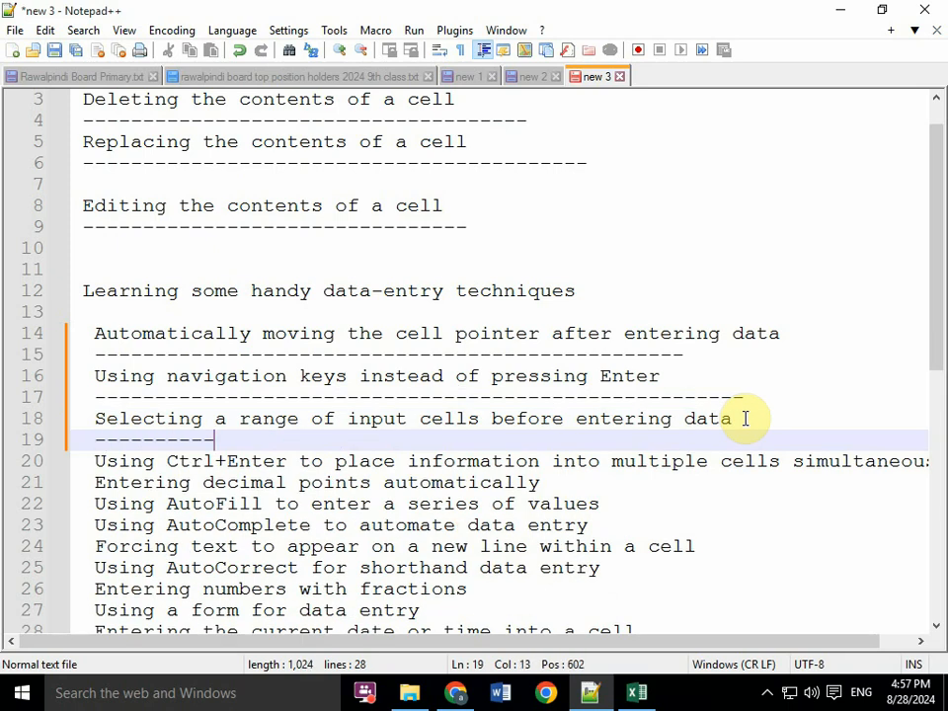
{"action": "type", "text": "------------------------------------------------"}
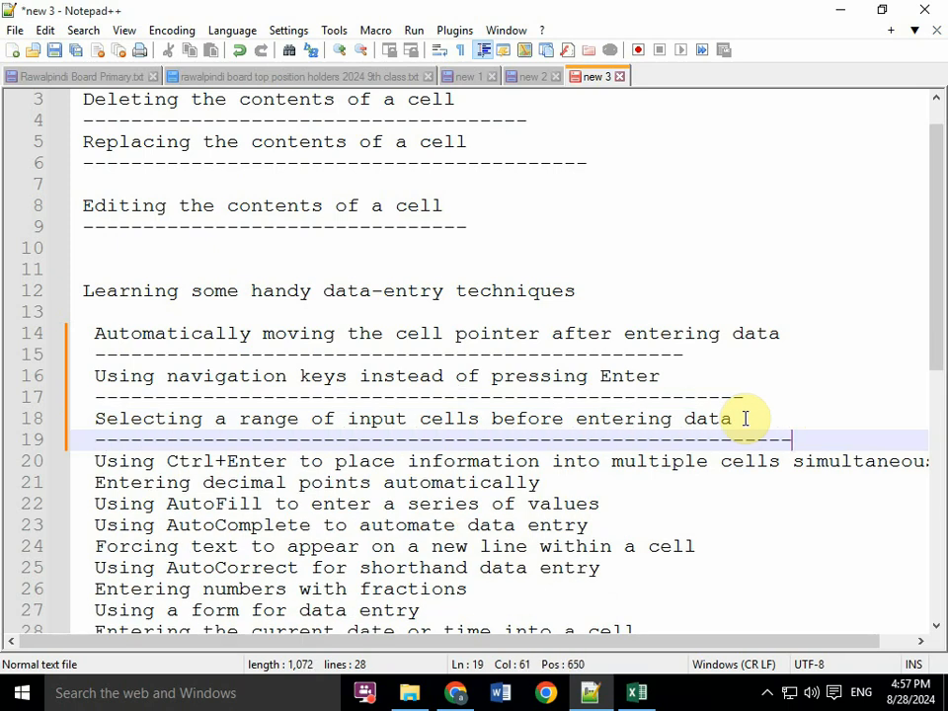
- Switch back to Excel, select A1:B9 and enter 454, 45654 and 46545 in A1 to A3
{"action": "left_click", "coordinate": [658, 698]}
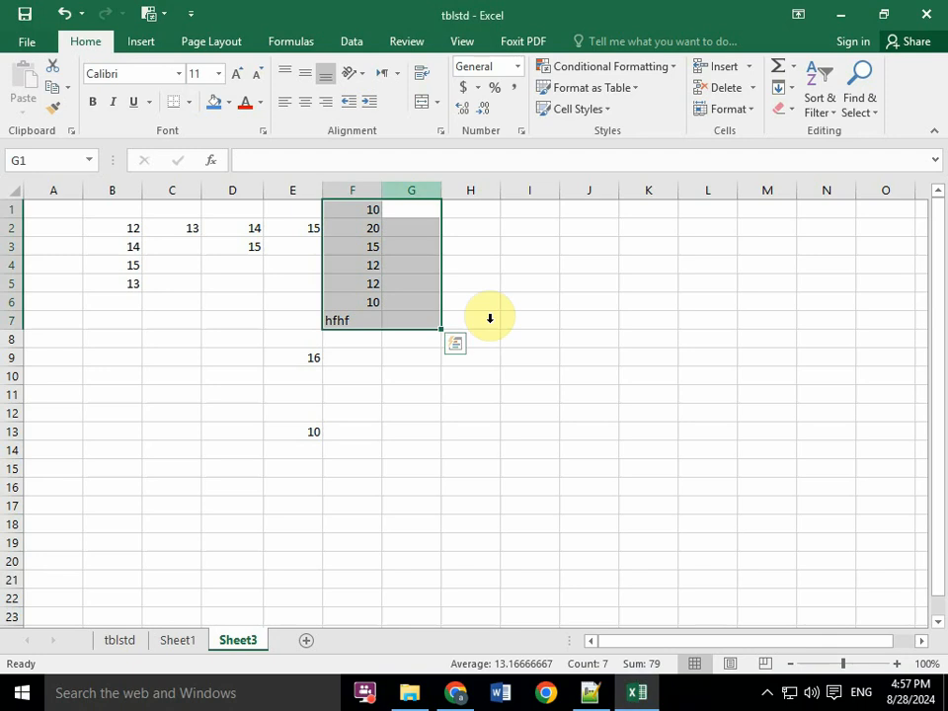
{"action": "left_click", "coordinate": [373, 228]}
{"action": "left_click_drag", "start_coordinate": [39, 208], "coordinate": [113, 349]}
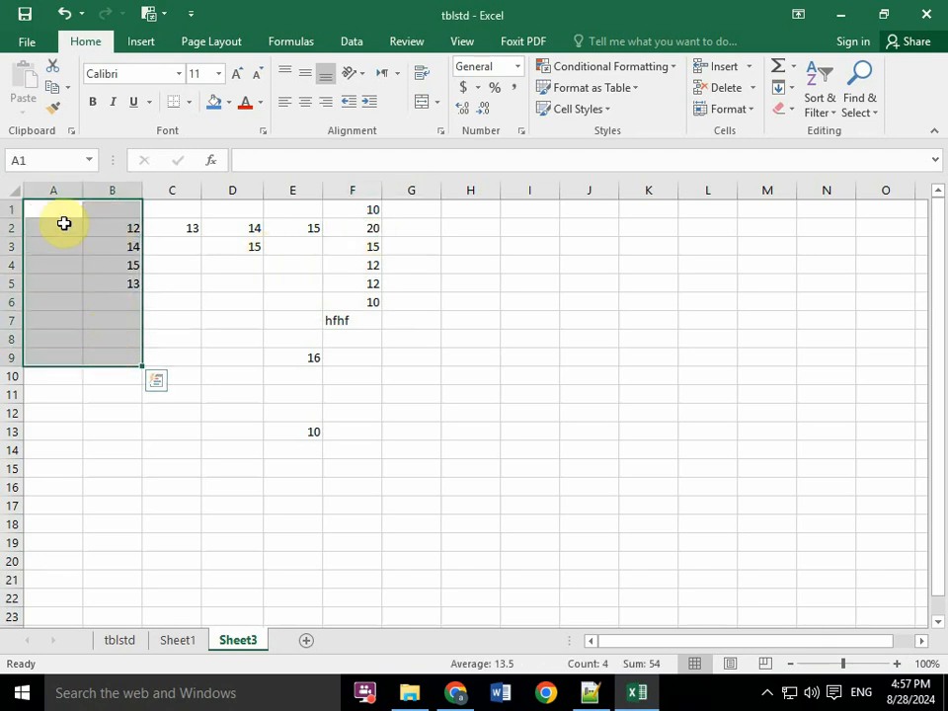
{"action": "type", "text": "454"}
{"action": "key", "text": "Return"}
{"action": "type", "text": "45654"}
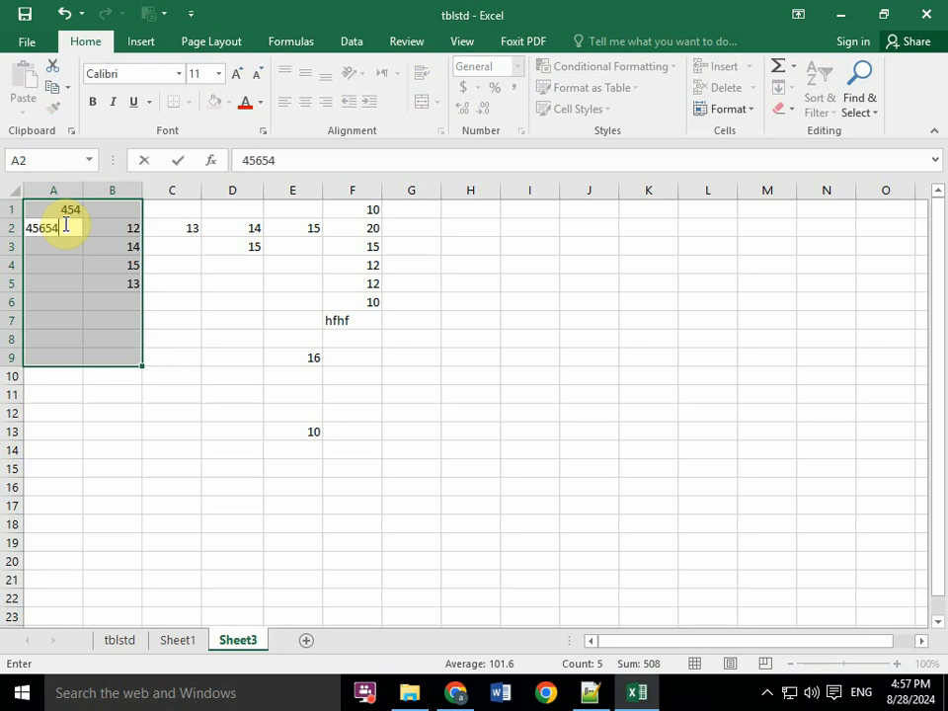
{"action": "key", "text": "Return"}
{"action": "type", "text": "46545"}
{"action": "key", "text": "Return"}
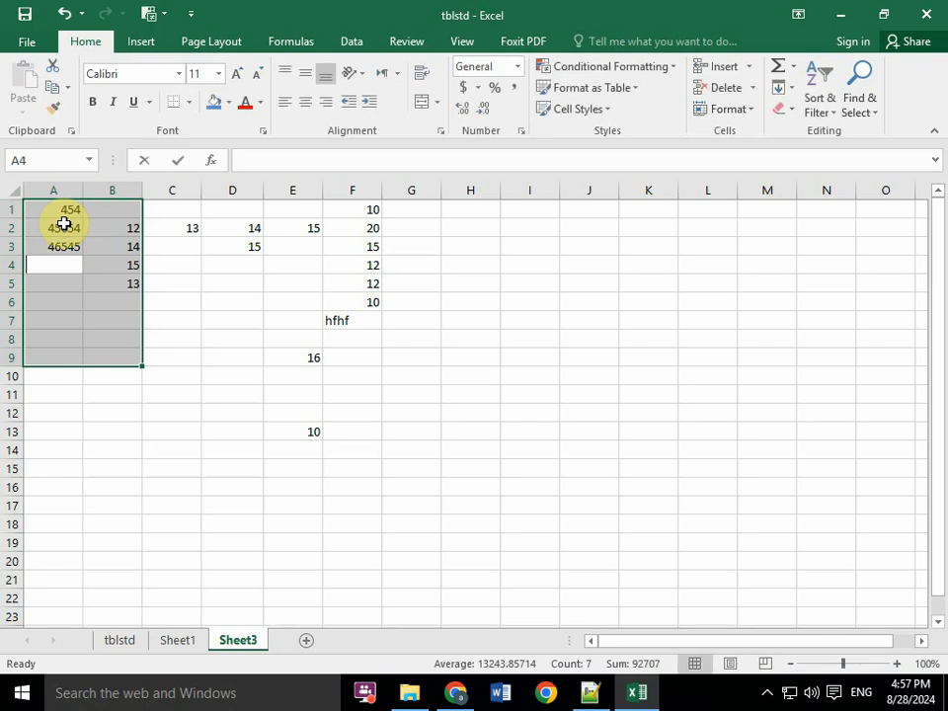
- Enter 1565, 51654 and 165465 in A4 to A6 of the selected range
{"action": "type", "text": "1565"}
{"action": "key", "text": "Return"}
{"action": "type", "text": "51654"}
{"action": "key", "text": "Return"}
{"action": "type", "text": "165465"}
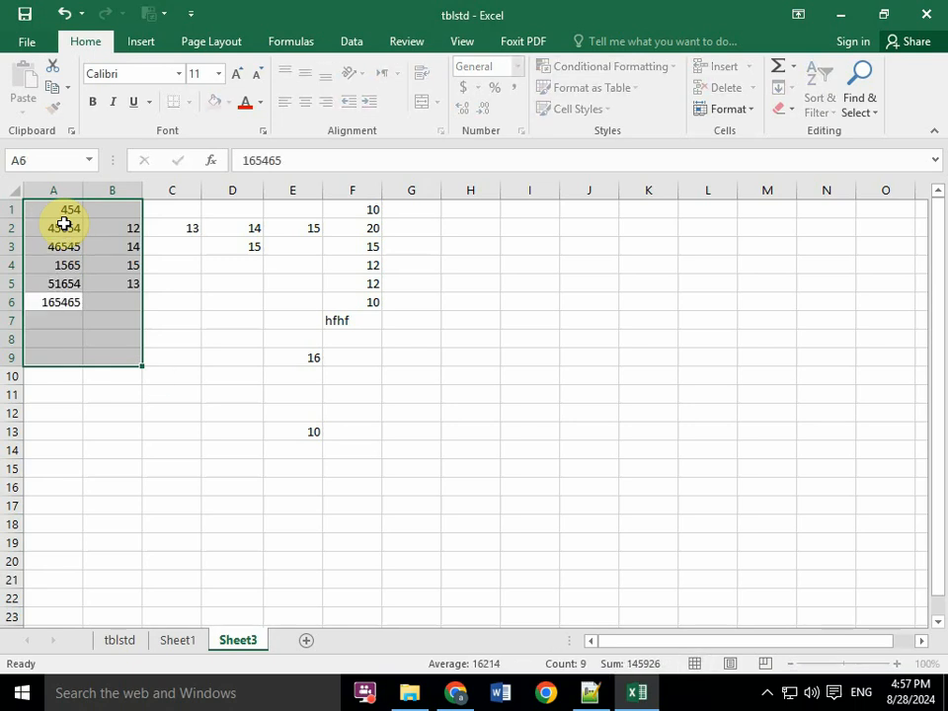
{"action": "key", "text": "Return"}
- Enter 10, 10 and 12 in A7 to A9 and 163 in B1, keeping the range selected
{"action": "type", "text": "10"}
{"action": "key", "text": "Return"}
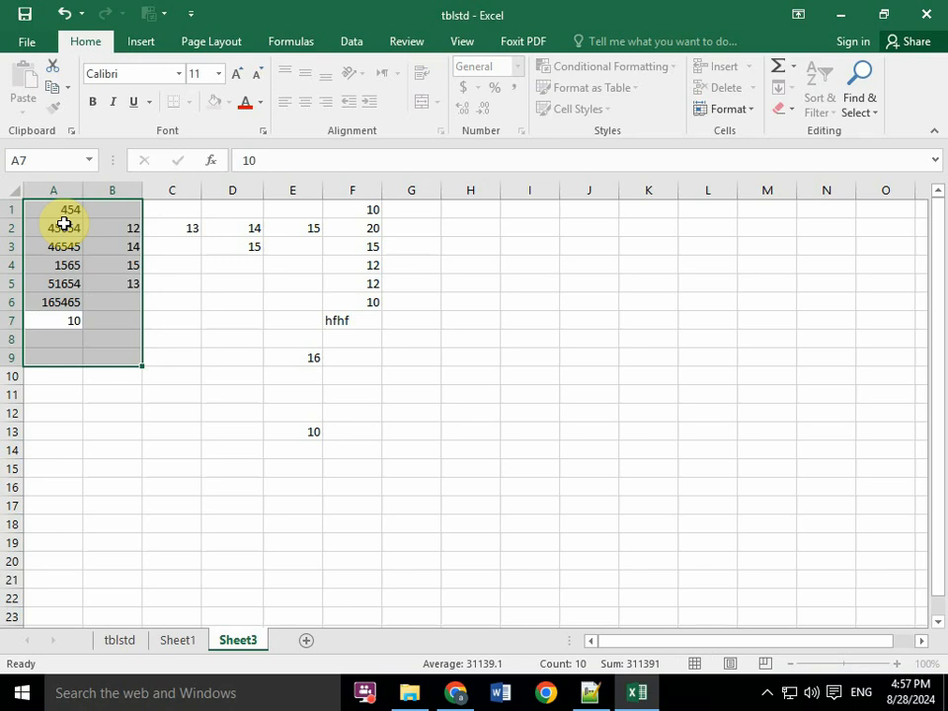
{"action": "type", "text": "10"}
{"action": "key", "text": "Return"}
{"action": "type", "text": "12"}
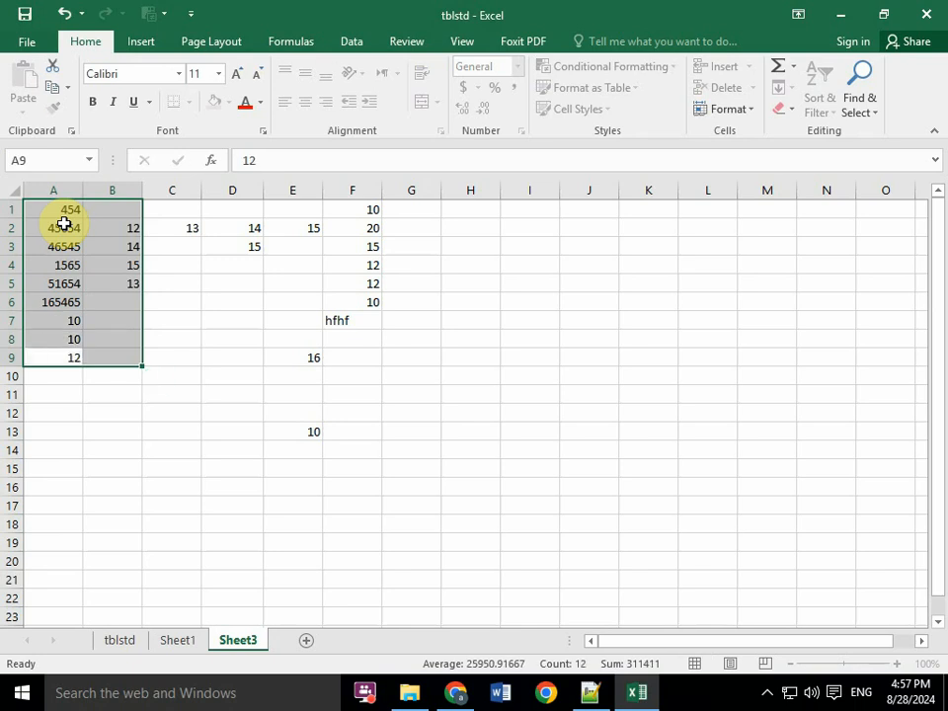
{"action": "key", "text": "Return"}
{"action": "type", "text": "163"}
{"action": "key", "text": "Return"}
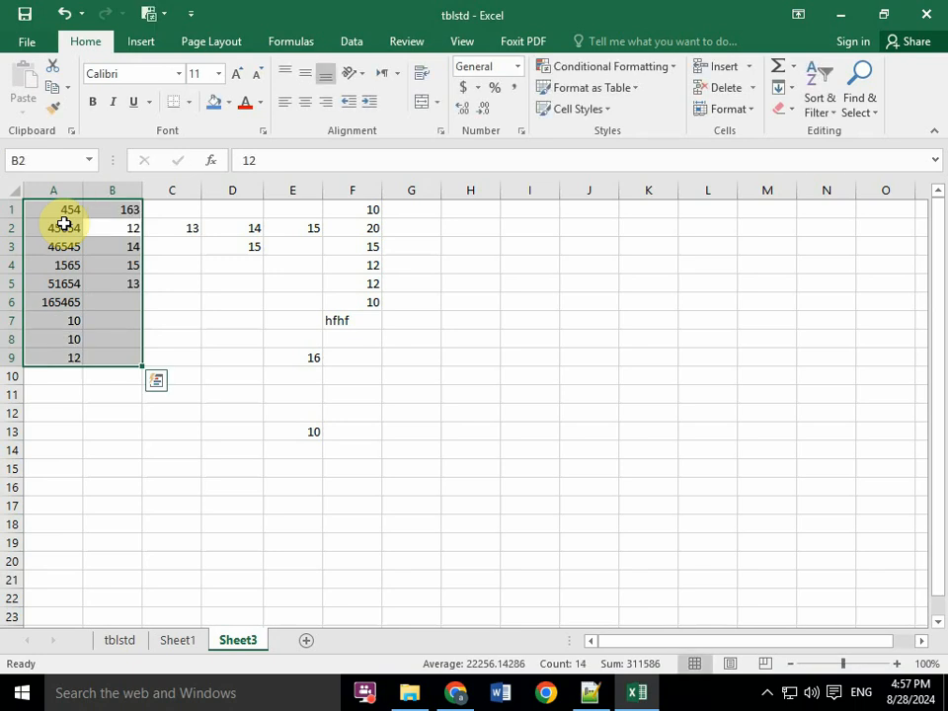
- Leave the range selection by moving the cell pointer down to B6, and enter 122 there
{"action": "key", "text": "Down"}
{"action": "key", "text": "Down"}
{"action": "key", "text": "Down"}
{"action": "key", "text": "Down"}
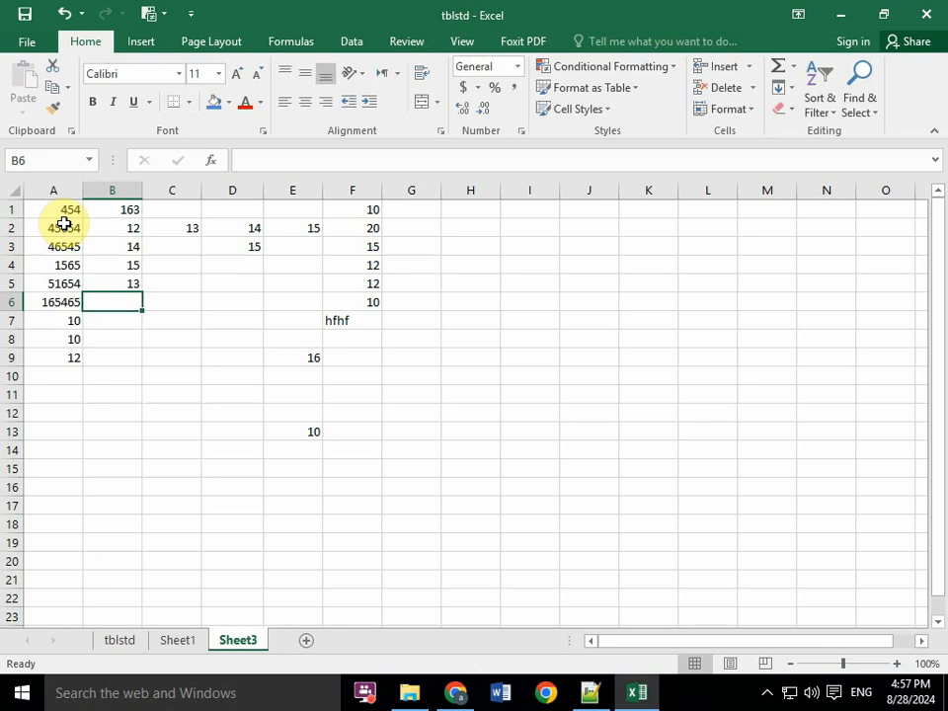
{"action": "type", "text": "12"}
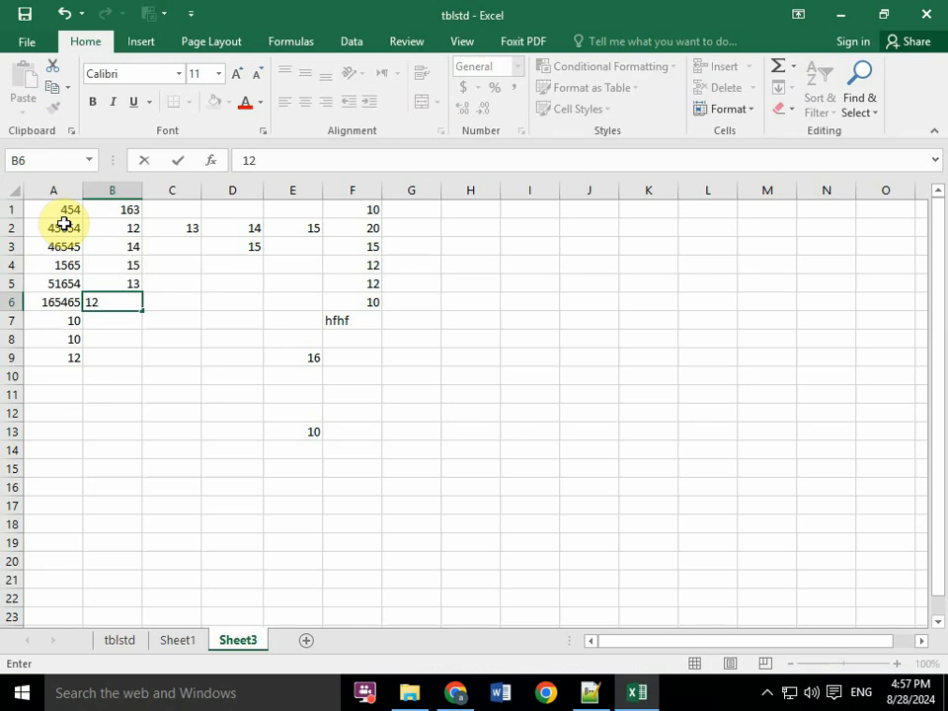
{"action": "type", "text": "2"}
{"action": "key", "text": "Return"}
- Switch to Notepad++ and add a dashed underline below the heading "Using Ctrl+Enter to place information into multiple cells simultaneously"
{"action": "left_click", "coordinate": [588, 694]}
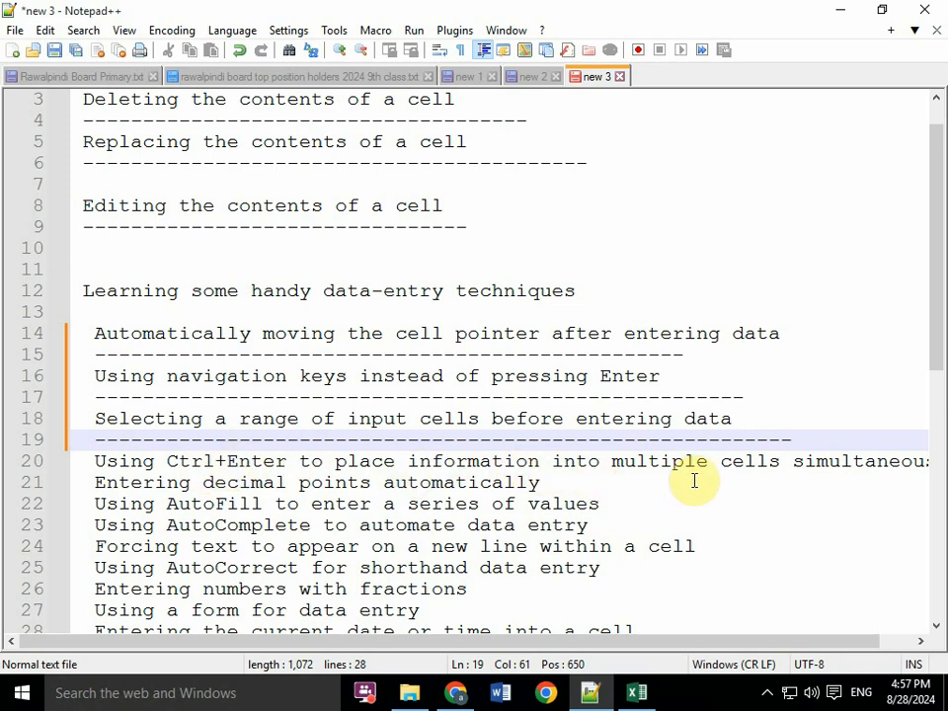
{"action": "left_click_drag", "start_coordinate": [732, 639], "coordinate": [791, 636]}
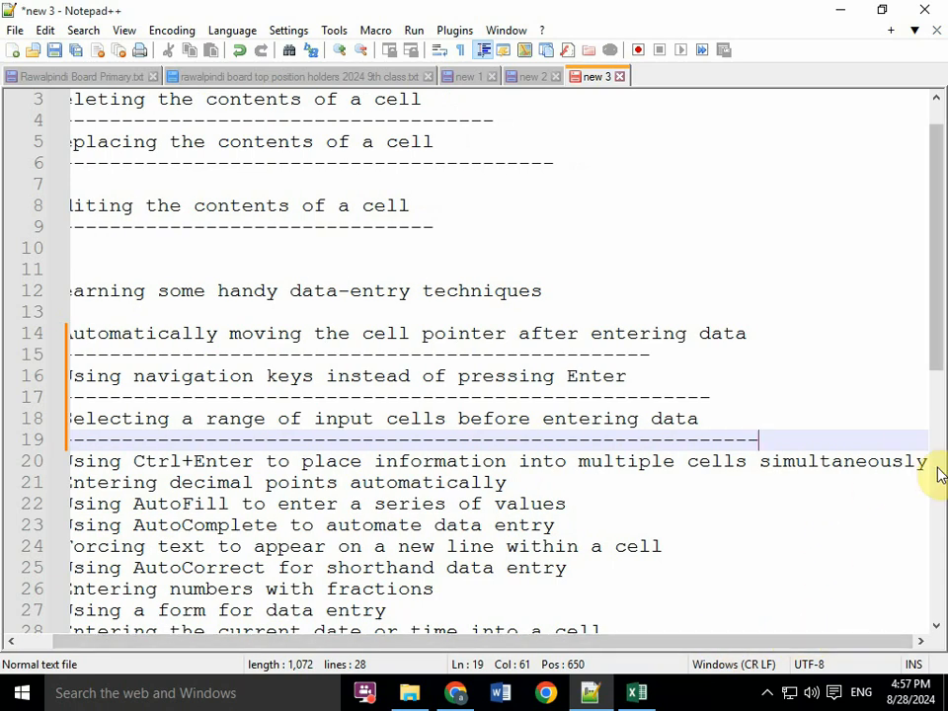
{"action": "scroll", "coordinate": [918, 459], "scroll_direction": "down", "scroll_amount": 8}
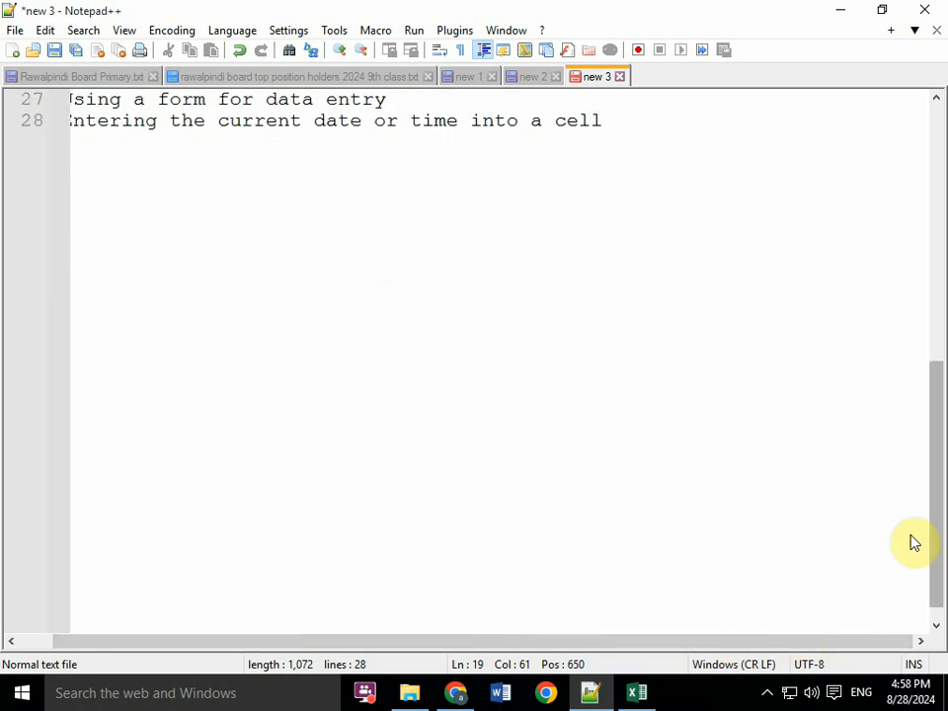
{"action": "left_click_drag", "start_coordinate": [934, 542], "coordinate": [933, 387]}
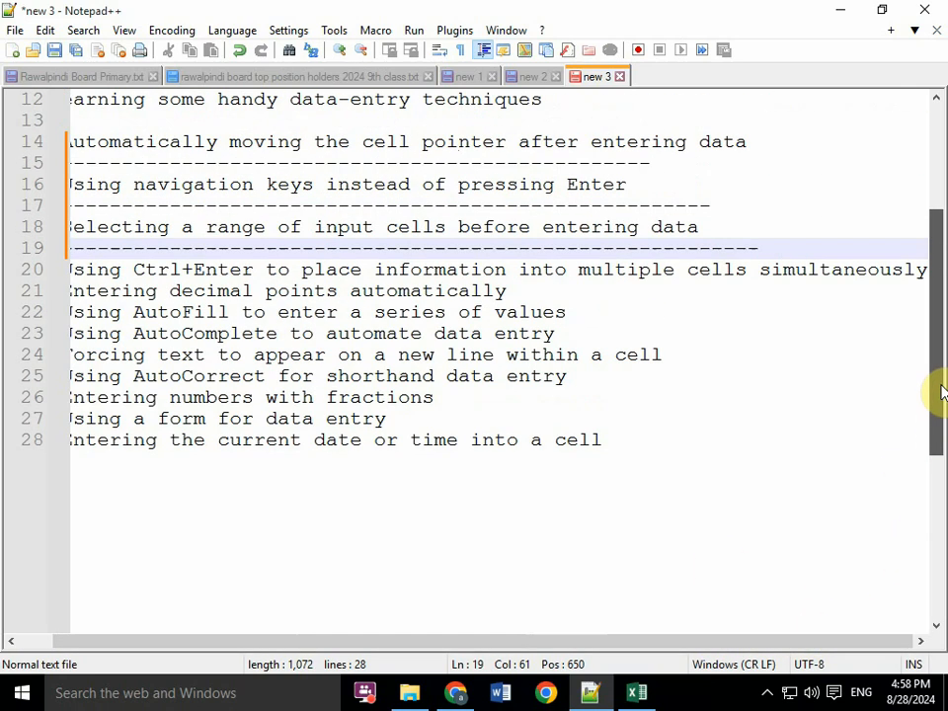
{"action": "left_click", "coordinate": [926, 269]}
{"action": "key", "text": "Return"}
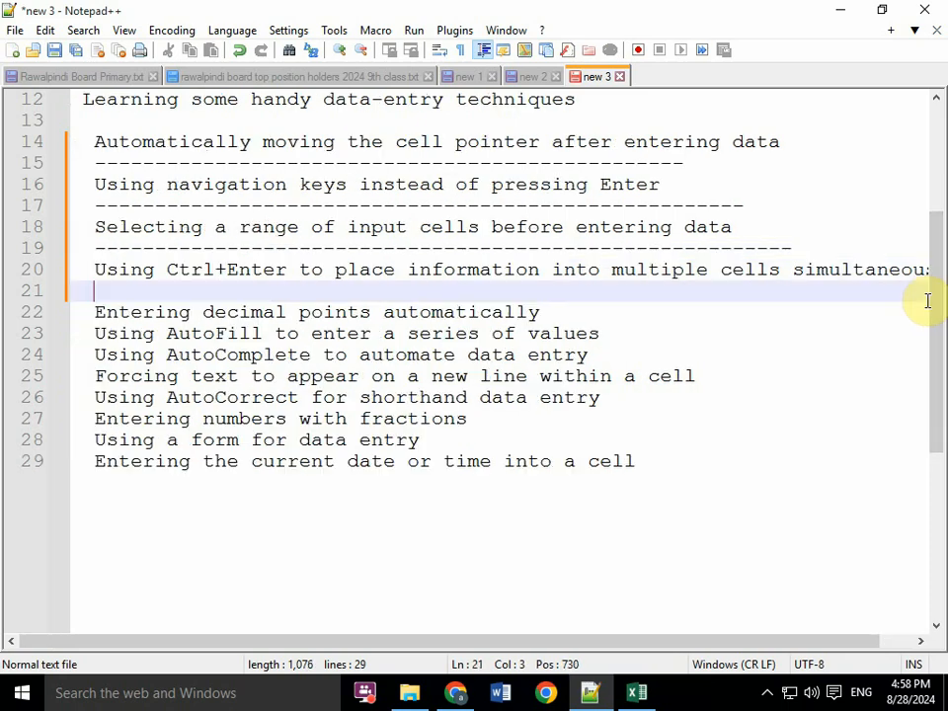
{"action": "type", "text": "------------------------------------------------"}
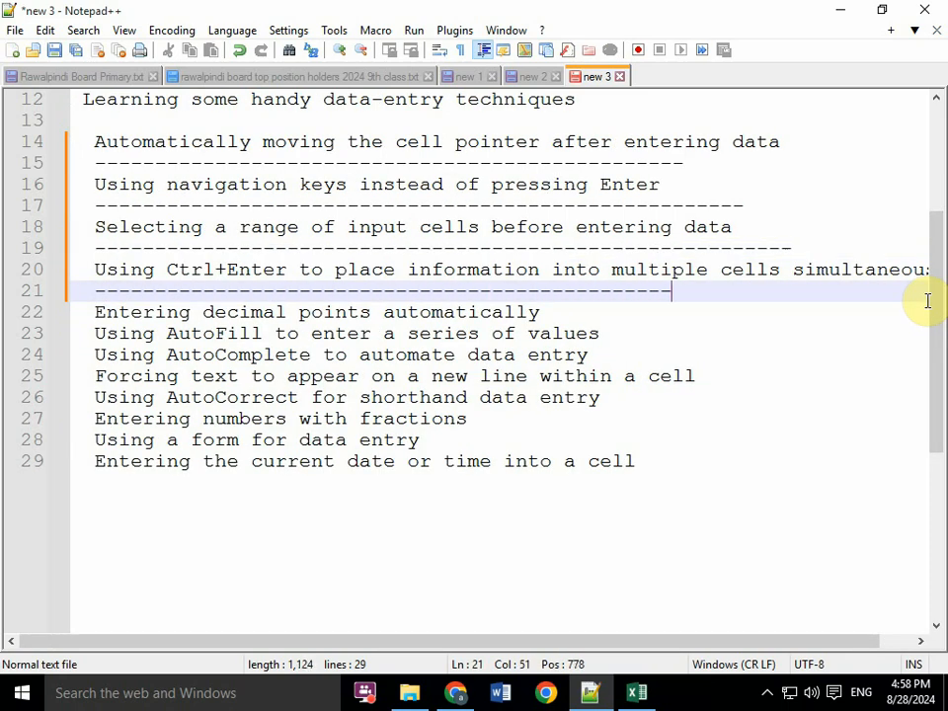
{"action": "type", "text": "------------------"}
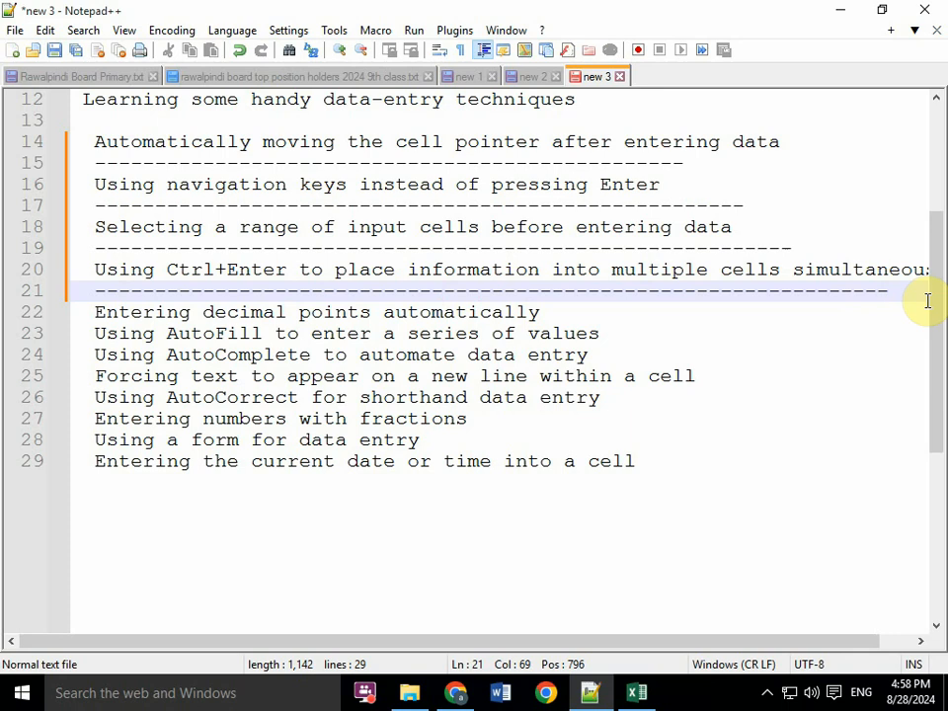
- Switch to Excel, select the range I1:J7 on Sheet3, and enter 10 in I1 and 15 in I2
{"action": "left_click", "coordinate": [642, 696]}
{"action": "left_click_drag", "start_coordinate": [418, 209], "coordinate": [522, 335]}
{"action": "left_click", "coordinate": [583, 243]}
{"action": "left_click_drag", "start_coordinate": [518, 205], "coordinate": [590, 313]}
{"action": "type", "text": "1"}
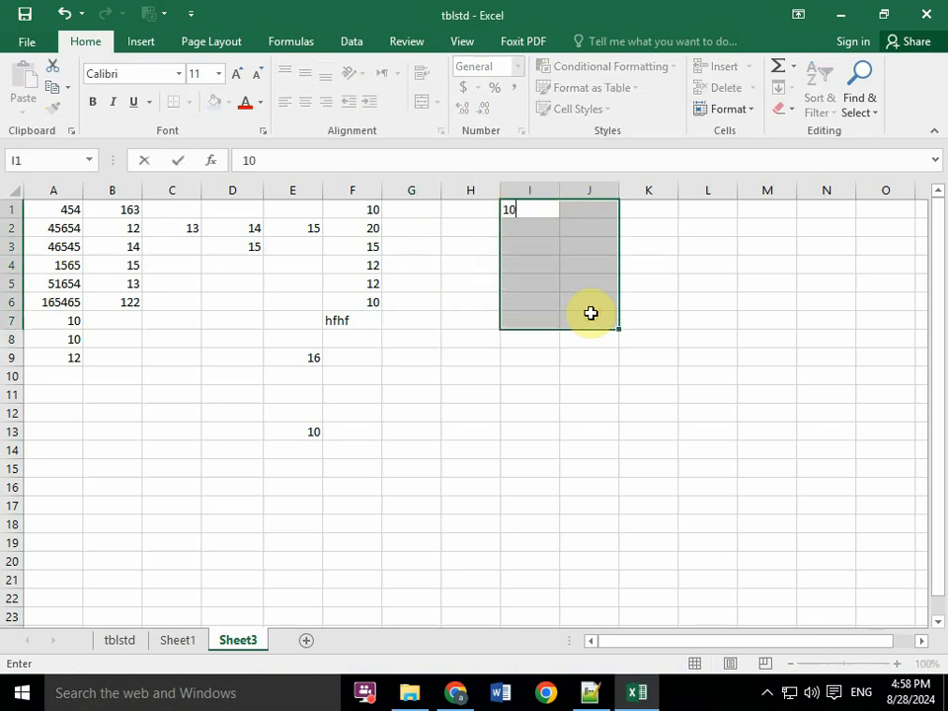
{"action": "type", "text": "0"}
{"action": "key", "text": "Return"}
{"action": "type", "text": "15"}
{"action": "key", "text": "Return"}
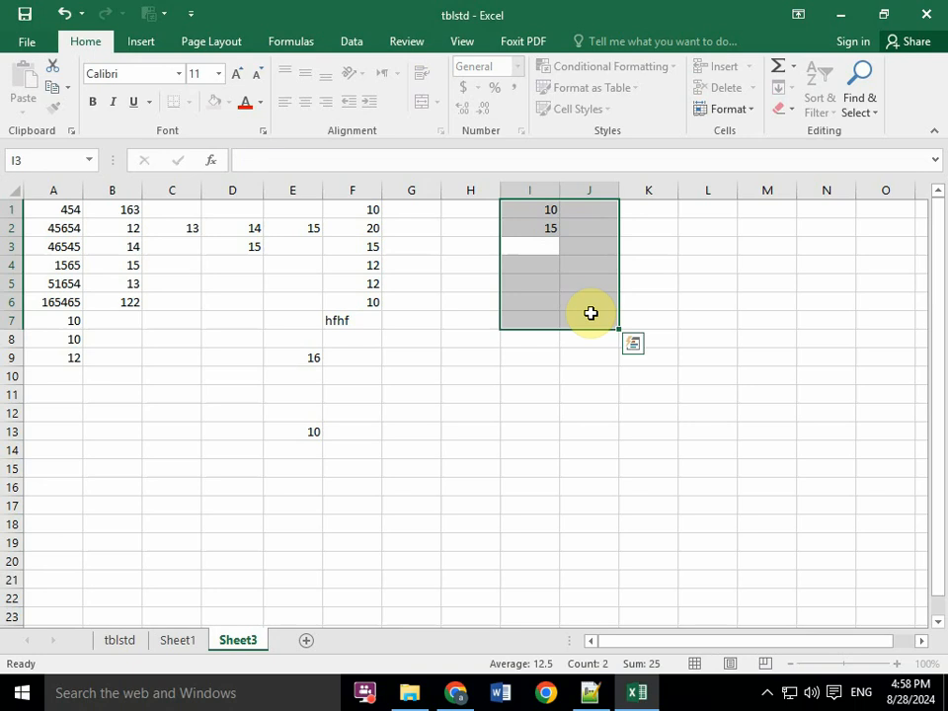
- Enter 12, 13 and 145 in I3 to I5, keeping the range selected
{"action": "type", "text": "12"}
{"action": "key", "text": "Return"}
{"action": "type", "text": "13"}
{"action": "key", "text": "Return"}
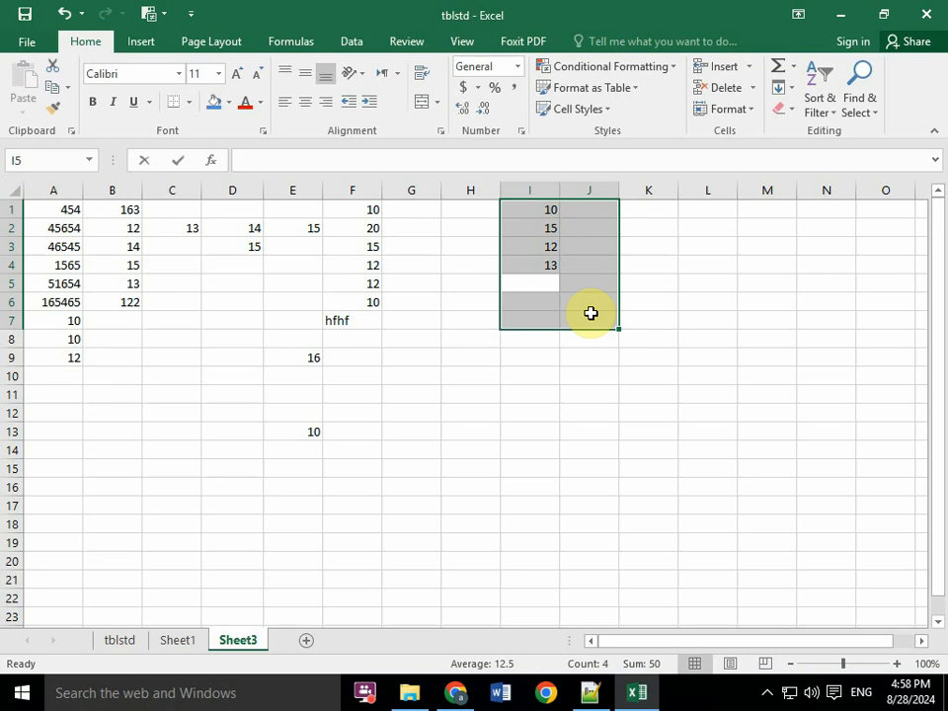
{"action": "type", "text": "145"}
{"action": "key", "text": "Return"}
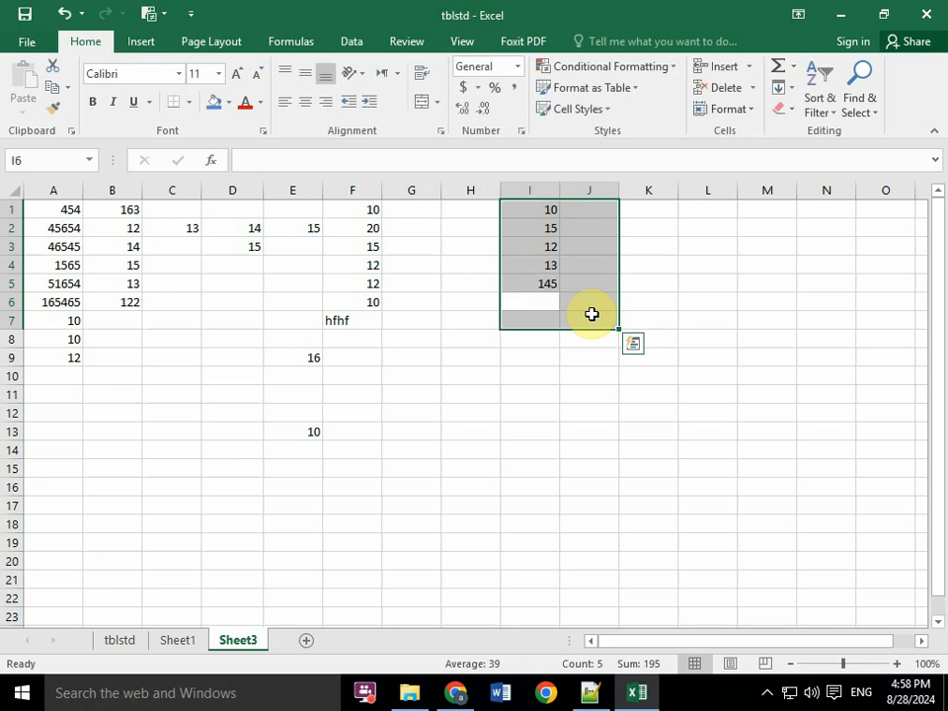
- Enter 12 in G5, confirming it so that the cell pointer stays in place
{"action": "left_click", "coordinate": [419, 287]}
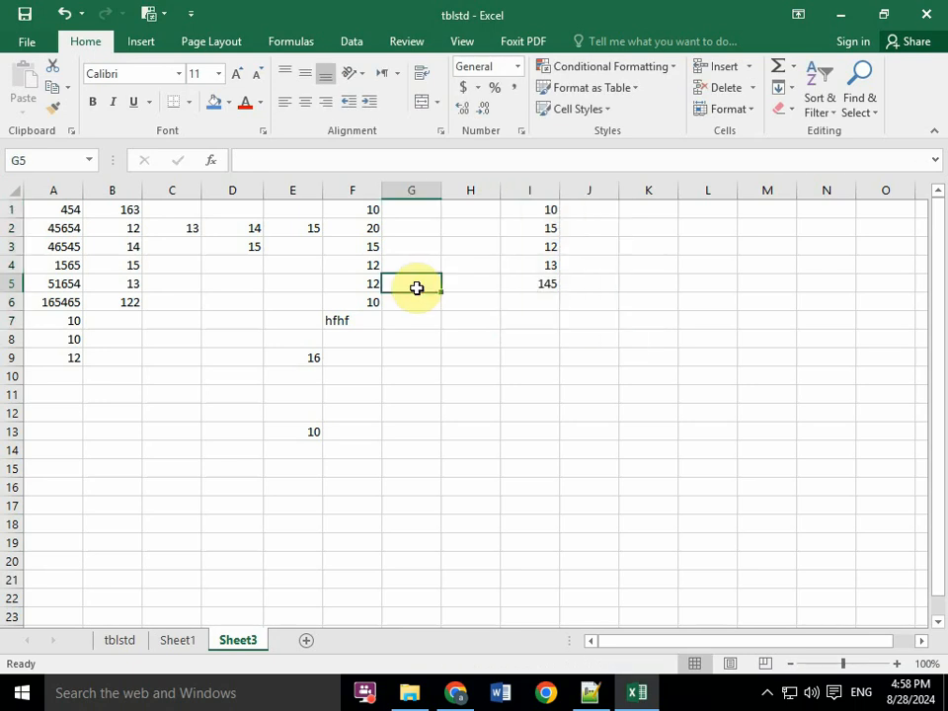
{"action": "type", "text": "12"}
{"action": "key", "text": "ctrl+Return"}
{"action": "left_click_drag", "start_coordinate": [537, 205], "coordinate": [602, 301]}
{"action": "left_click", "coordinate": [455, 693]}
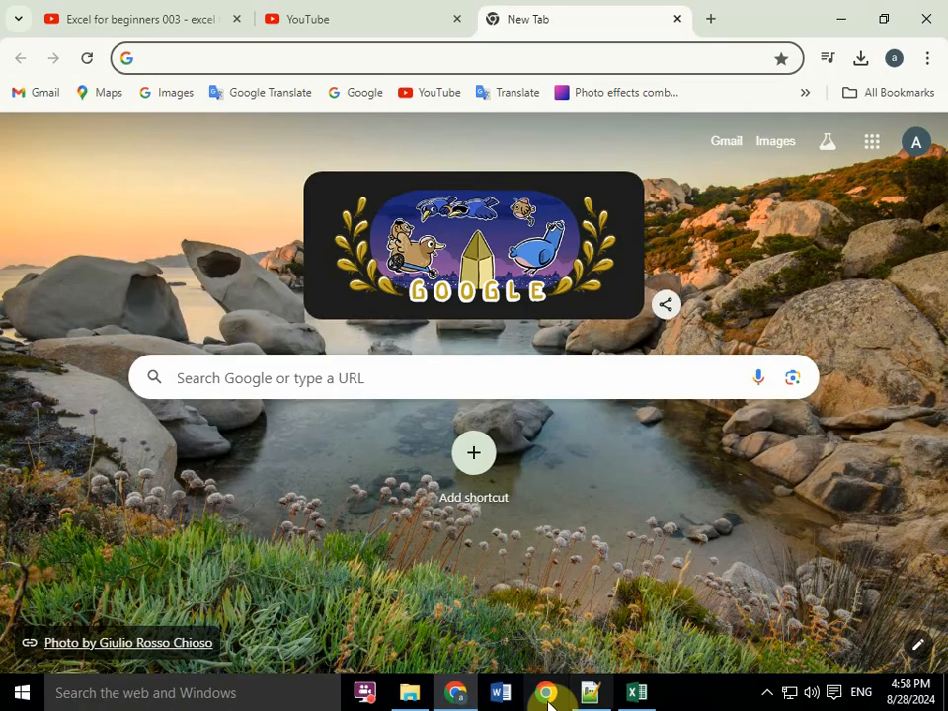
{"action": "left_click", "coordinate": [589, 693]}
{"action": "left_click", "coordinate": [637, 693]}
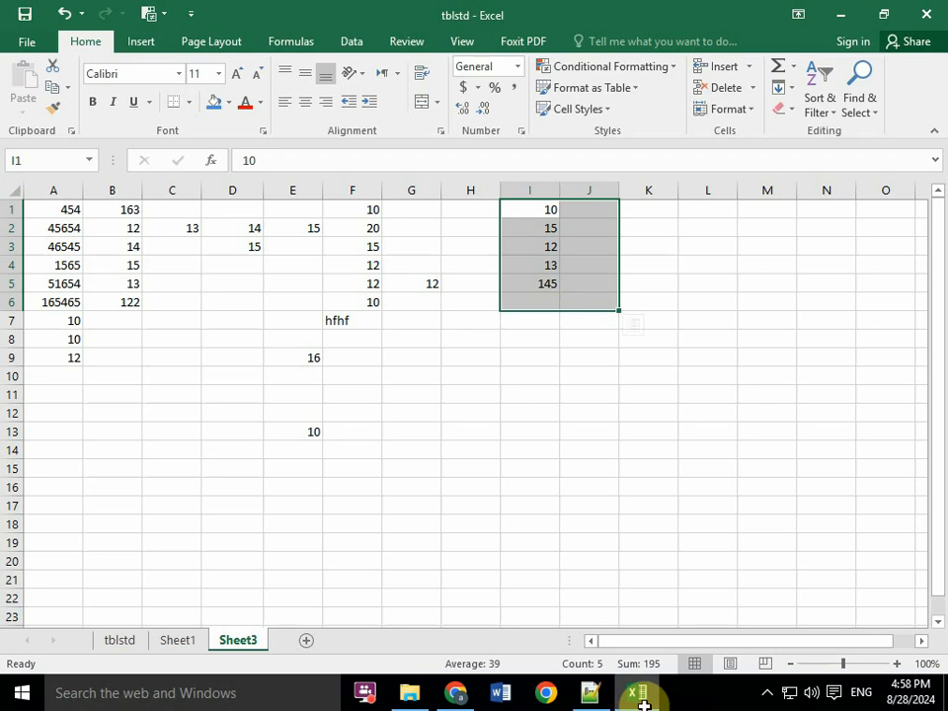
{"action": "left_click", "coordinate": [593, 699]}
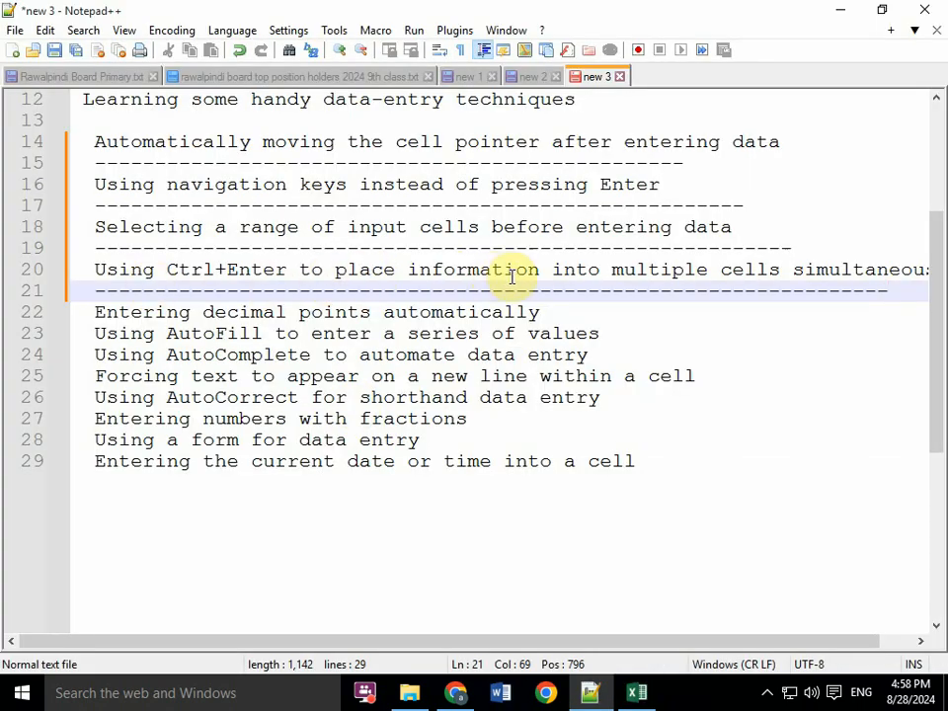
{"action": "left_click", "coordinate": [639, 693]}
{"action": "left_click", "coordinate": [487, 299]}
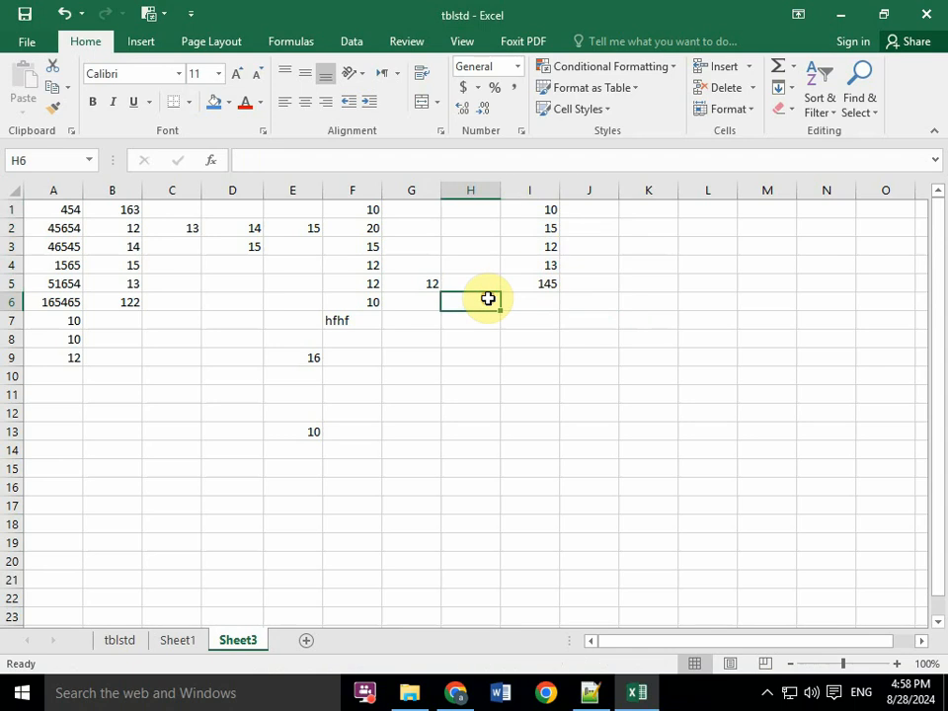
{"action": "left_click", "coordinate": [539, 207]}
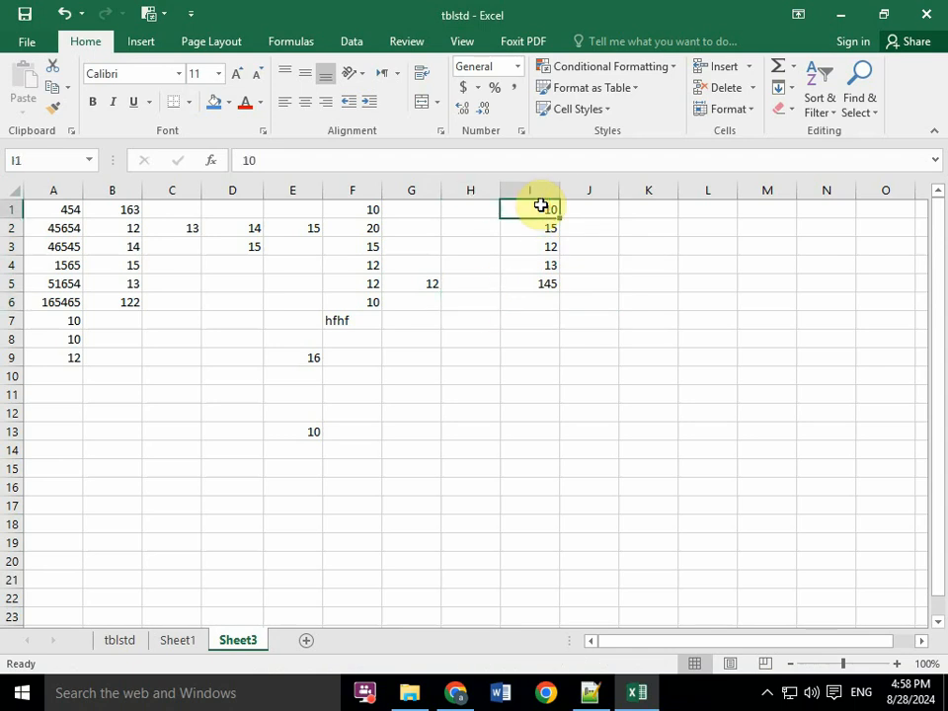
{"action": "left_click_drag", "start_coordinate": [541, 206], "coordinate": [588, 313]}
{"action": "left_click", "coordinate": [550, 299]}
{"action": "left_click_drag", "start_coordinate": [531, 210], "coordinate": [602, 316]}
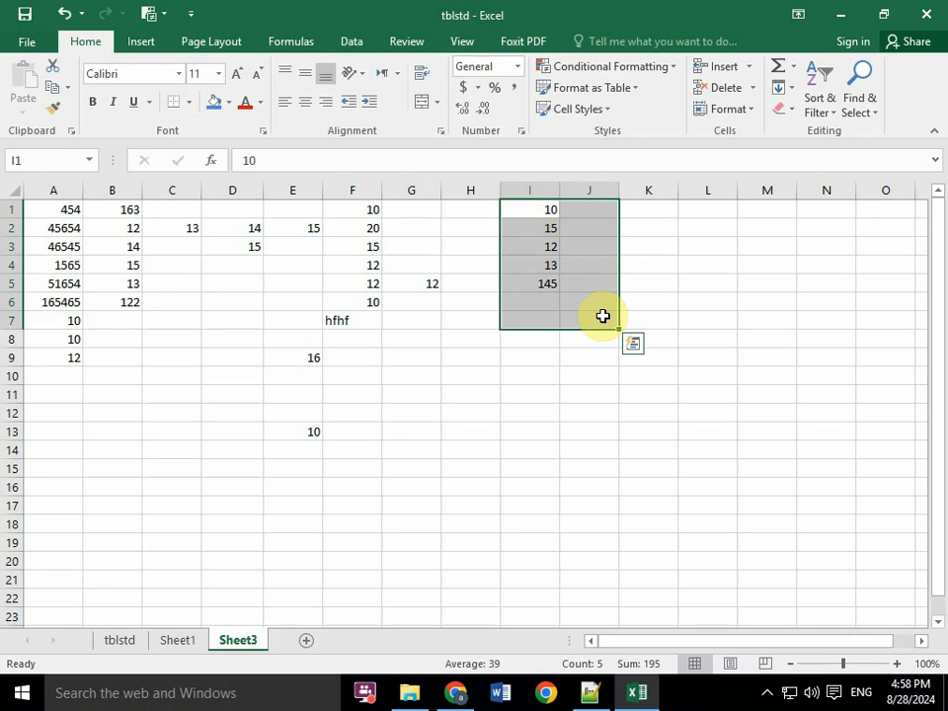
{"action": "key", "text": "Down"}
{"action": "key", "text": "Down"}
{"action": "key", "text": "Down"}
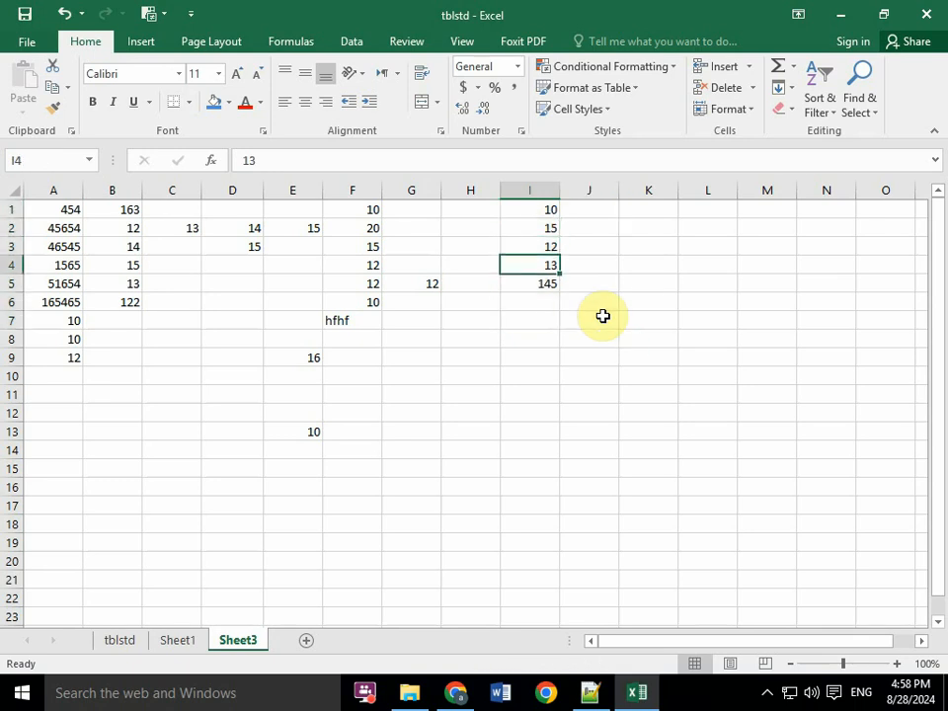
- Return the cell pointer to I1 and extend the selection from there to cover I1:J8
{"action": "key", "text": "Left"}
{"action": "key", "text": "Up"}
{"action": "key", "text": "Up"}
{"action": "key", "text": "Up"}
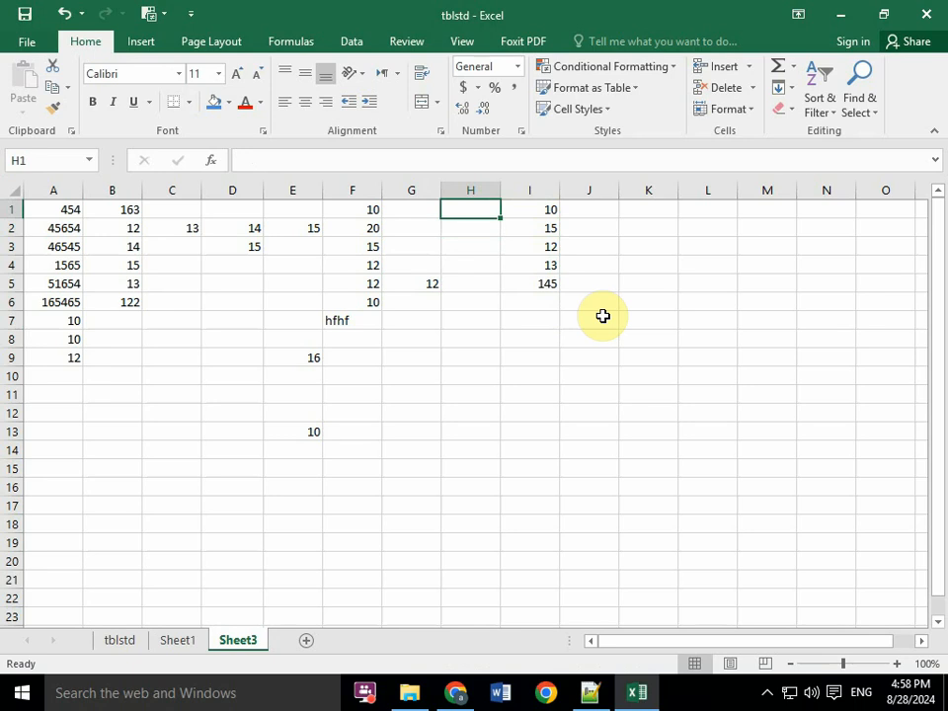
{"action": "key", "text": "Right"}
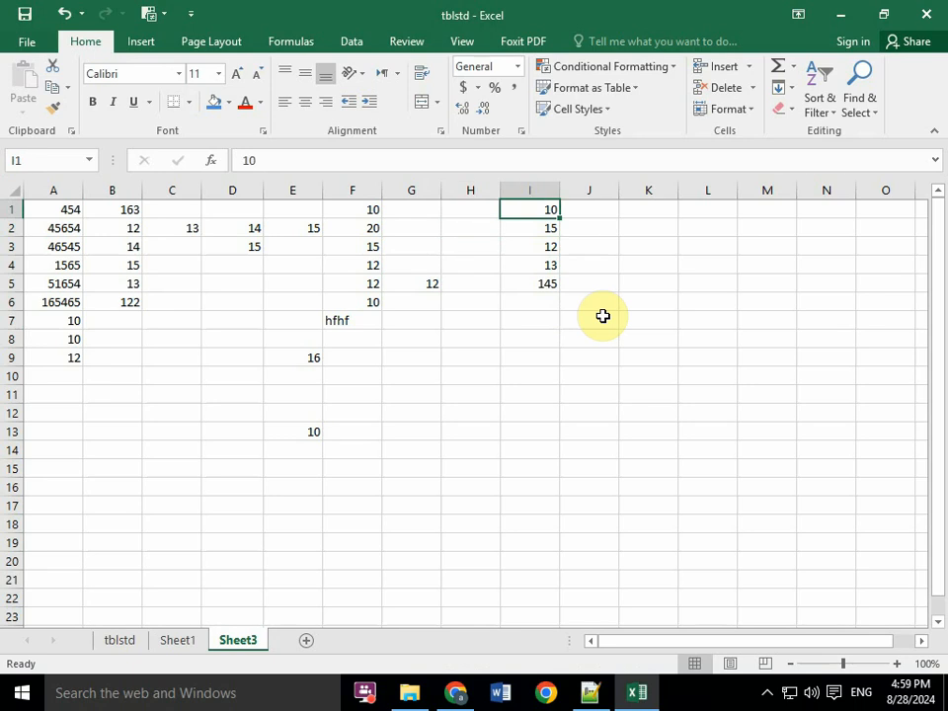
{"action": "key", "text": "shift+Right"}
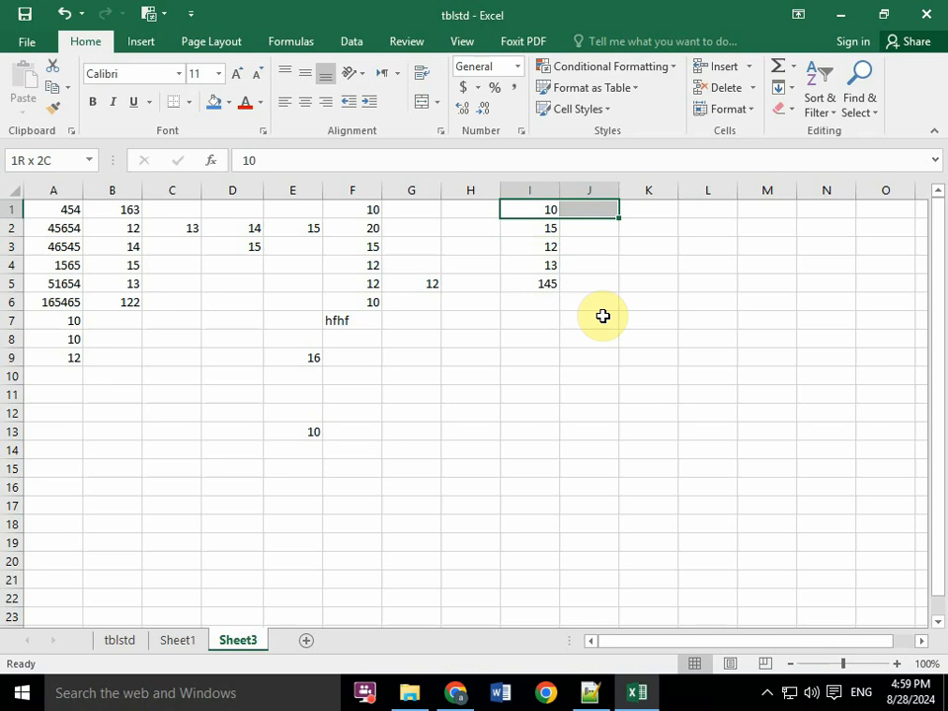
{"action": "key", "text": "shift+Down"}
{"action": "key", "text": "shift+Down"}
{"action": "key", "text": "shift+Down"}
{"action": "key", "text": "shift+Down"}
{"action": "key", "text": "shift+Down"}
{"action": "key", "text": "shift+Down"}
{"action": "key", "text": "shift+Down"}
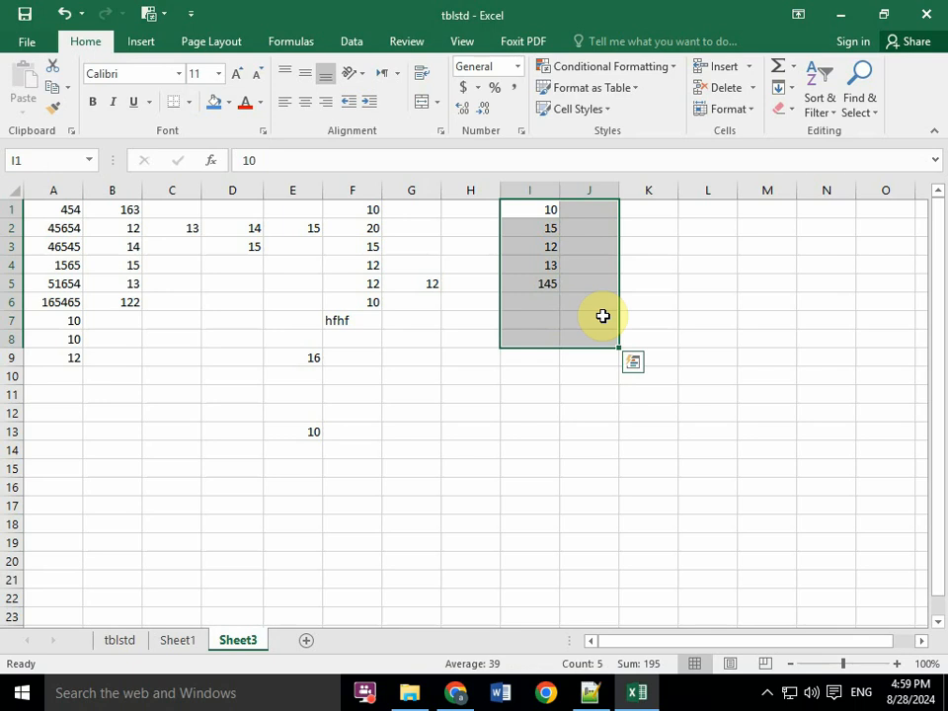
- Enter 1212 in I1 and move the cell pointer down column I to I5
{"action": "type", "text": "12"}
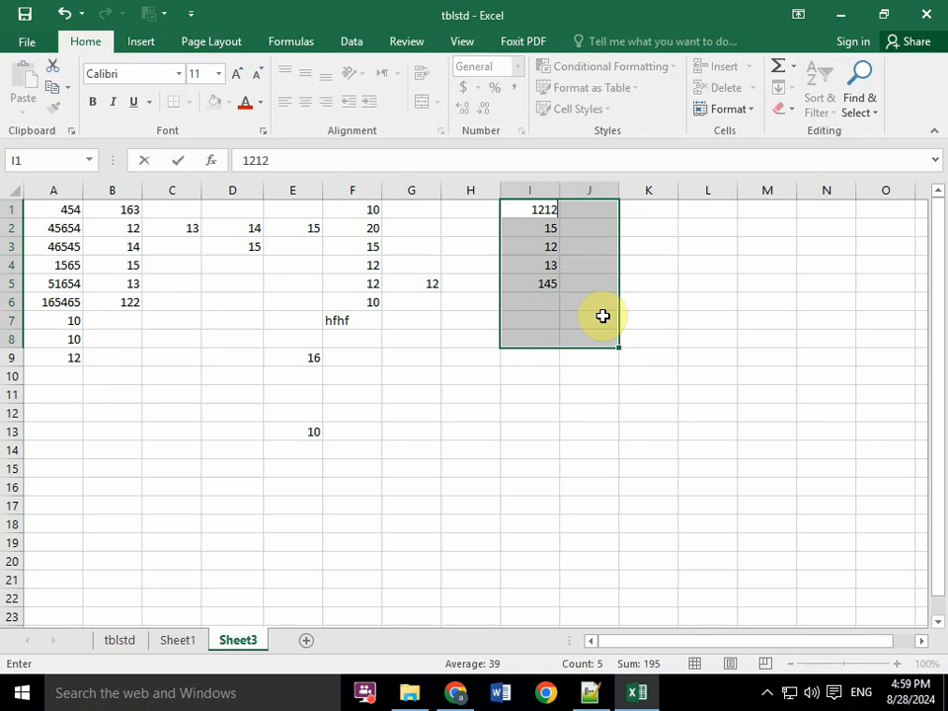
{"action": "key", "text": "Return"}
{"action": "key", "text": "Down"}
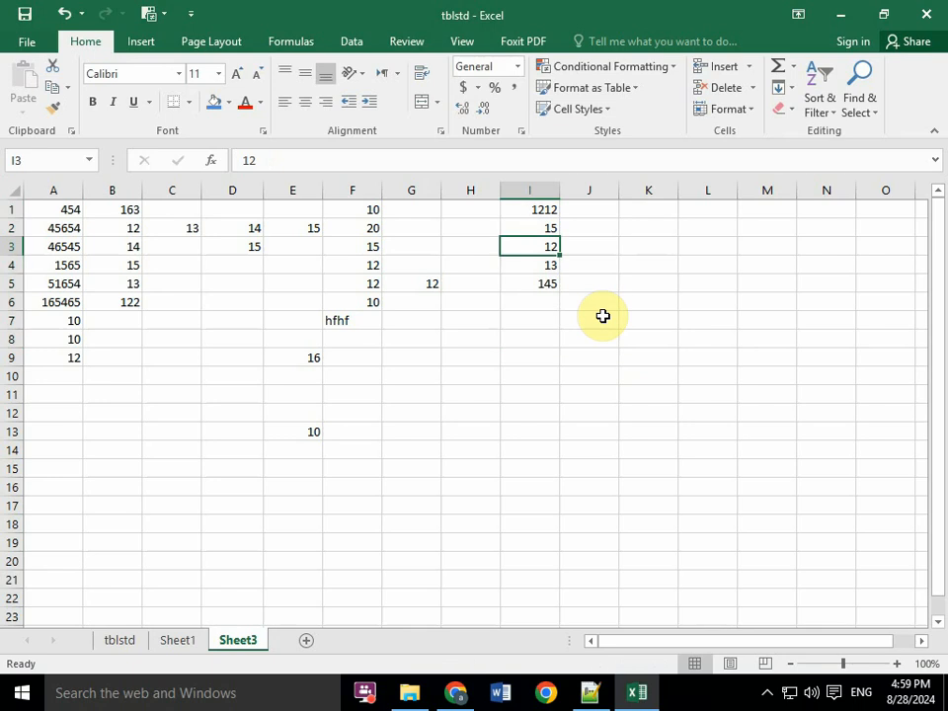
{"action": "key", "text": "Down"}
{"action": "key", "text": "Down"}
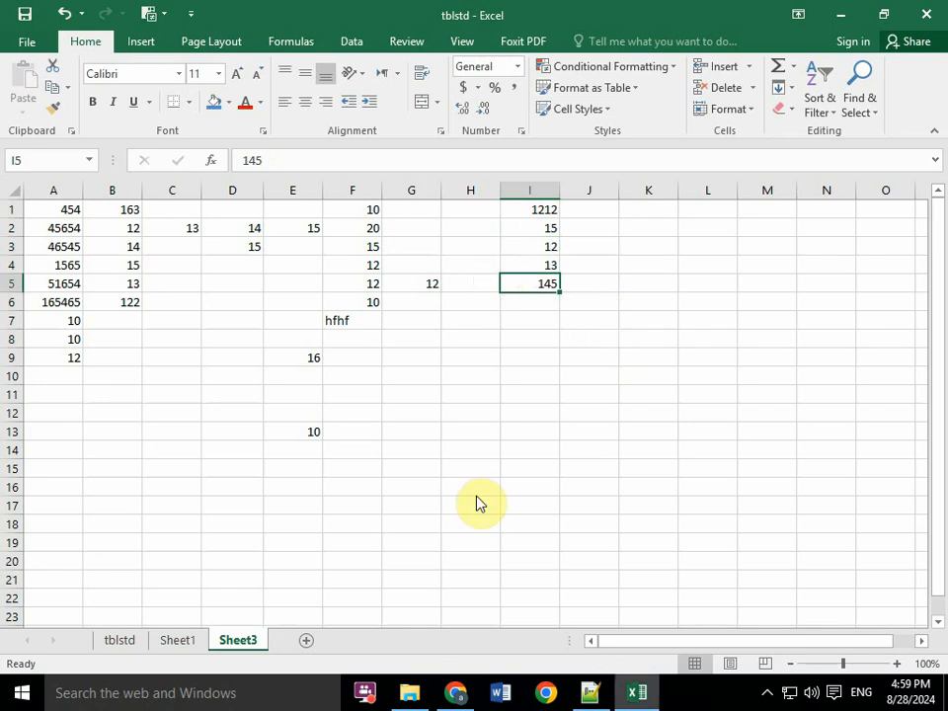
- Switch to Notepad++ and add a dashed underline below the heading "Entering decimal points automatically"
{"action": "left_click", "coordinate": [595, 694]}
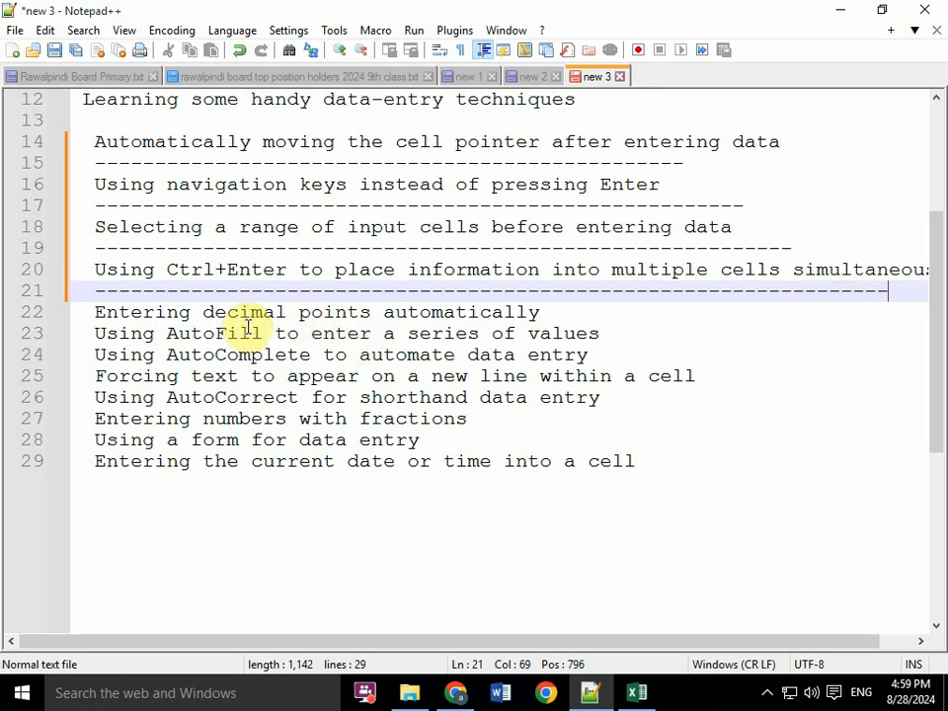
{"action": "left_click", "coordinate": [552, 311]}
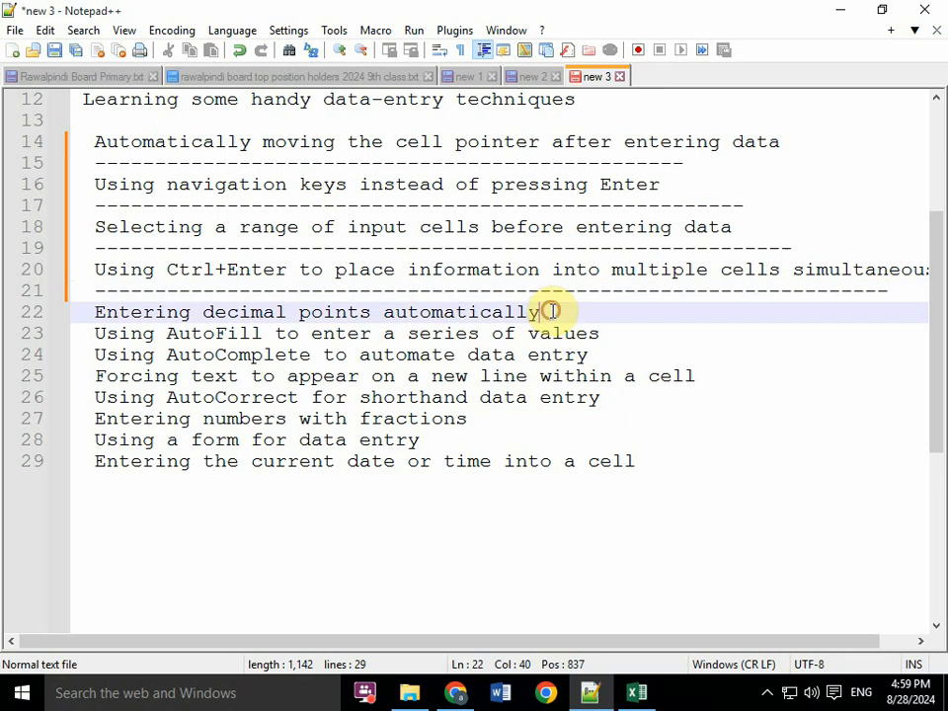
{"action": "key", "text": "Return"}
{"action": "type", "text": "--------------"}
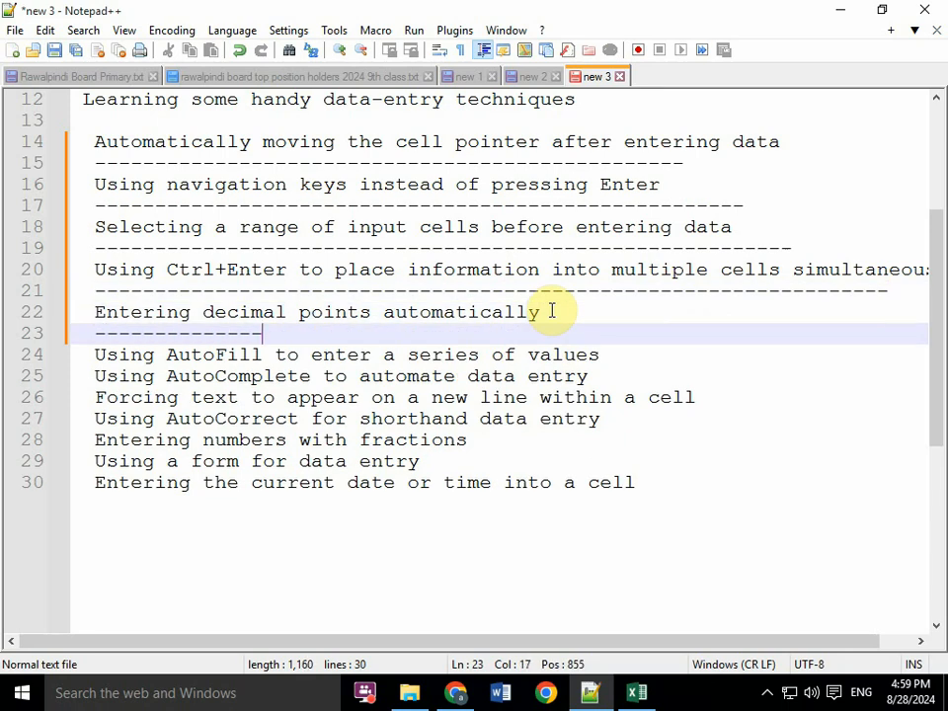
{"action": "type", "text": "-----------------------------------"}
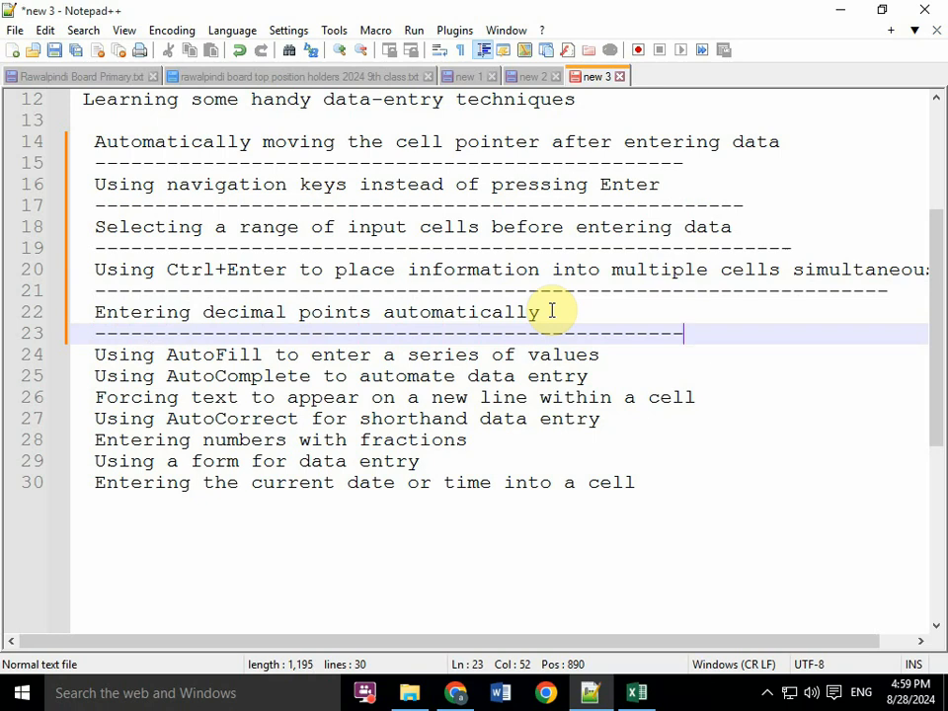
- Switch to Excel and clear all the entries in A1:K13 on Sheet3
{"action": "left_click", "coordinate": [636, 692]}
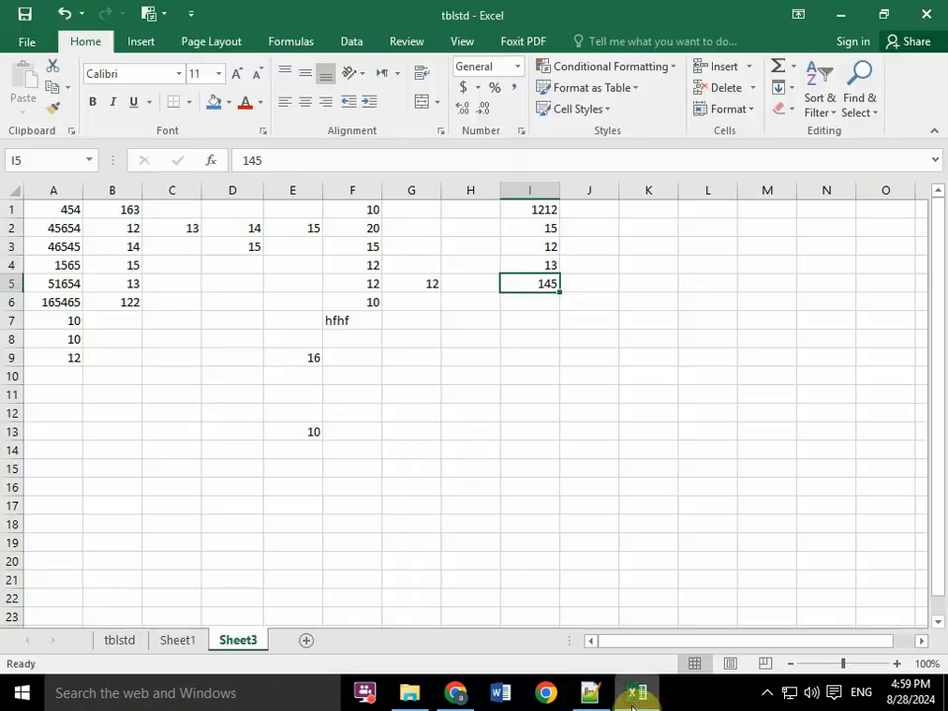
{"action": "left_click_drag", "start_coordinate": [53, 207], "coordinate": [643, 438]}
{"action": "key", "text": "Delete"}
{"action": "left_click", "coordinate": [352, 264]}
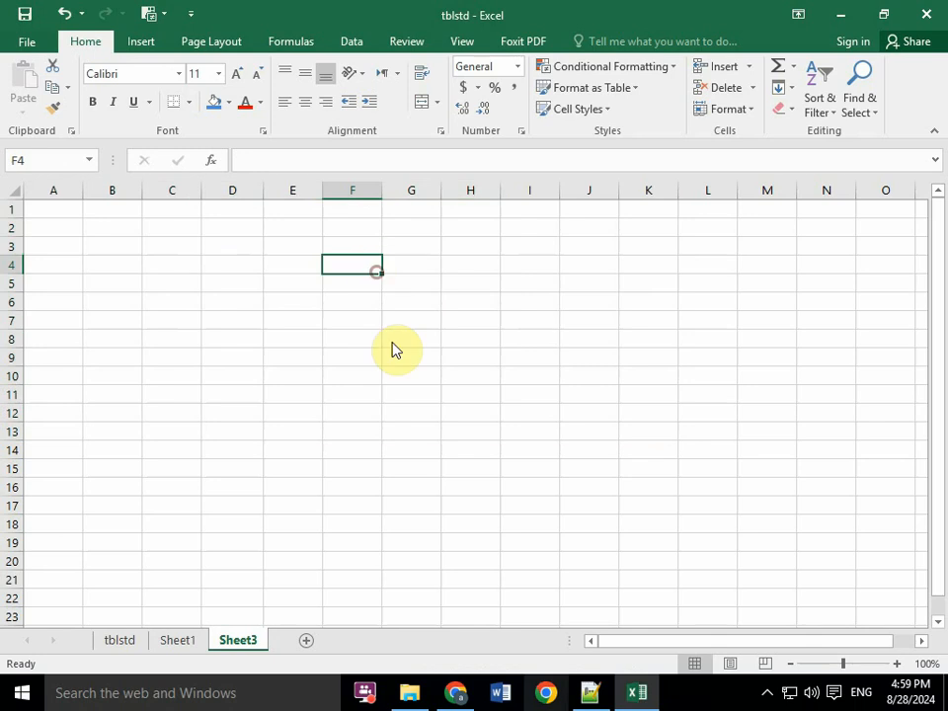
{"action": "left_click", "coordinate": [604, 699]}
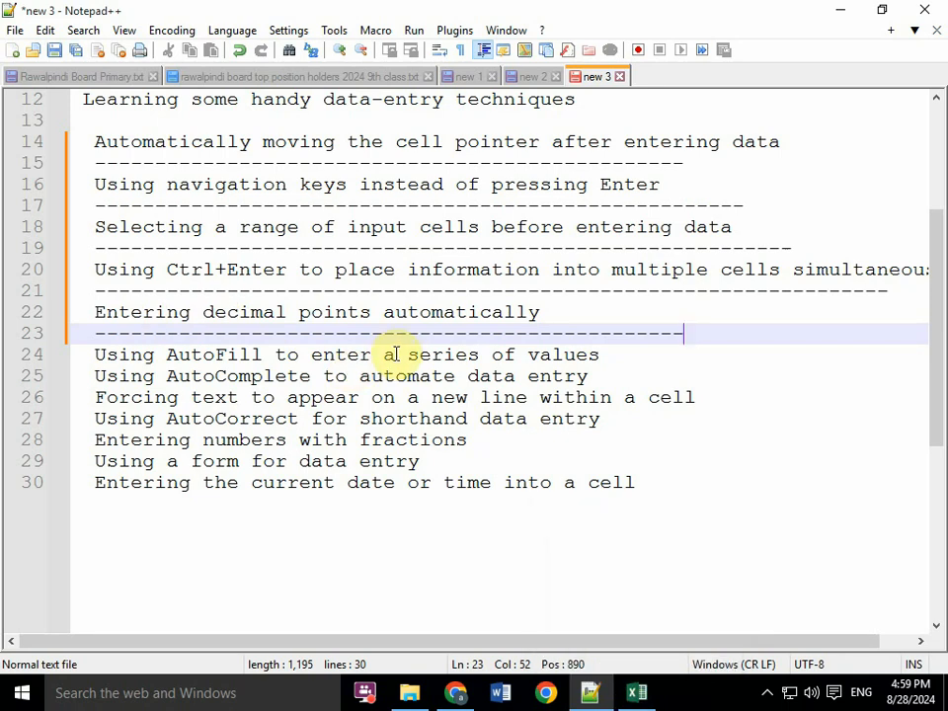
{"action": "key", "text": "alt+Tab"}
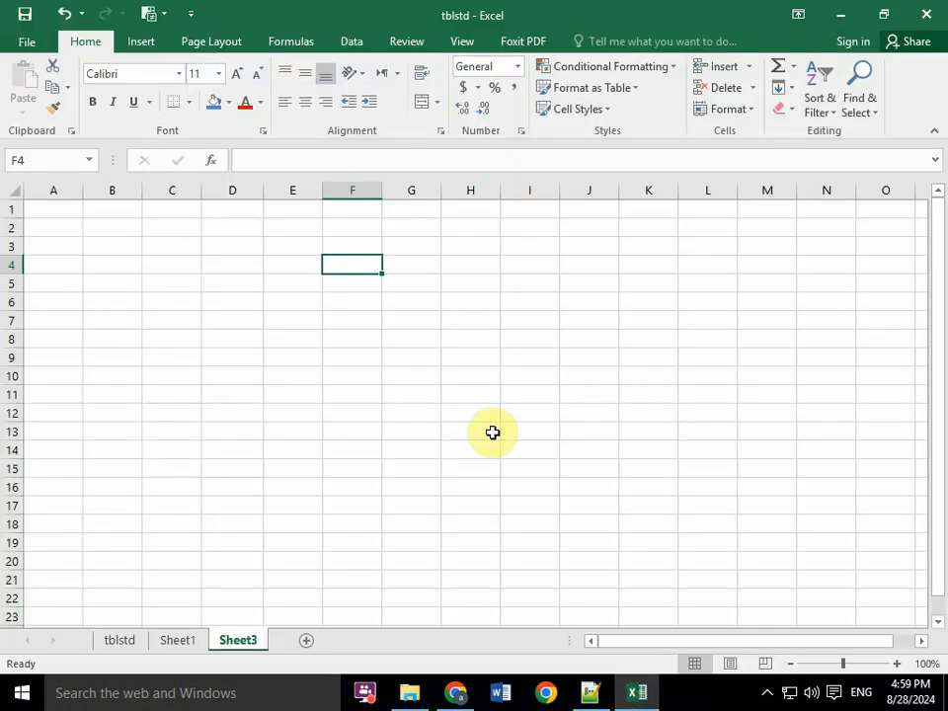
{"action": "left_click_drag", "start_coordinate": [161, 210], "coordinate": [284, 297]}
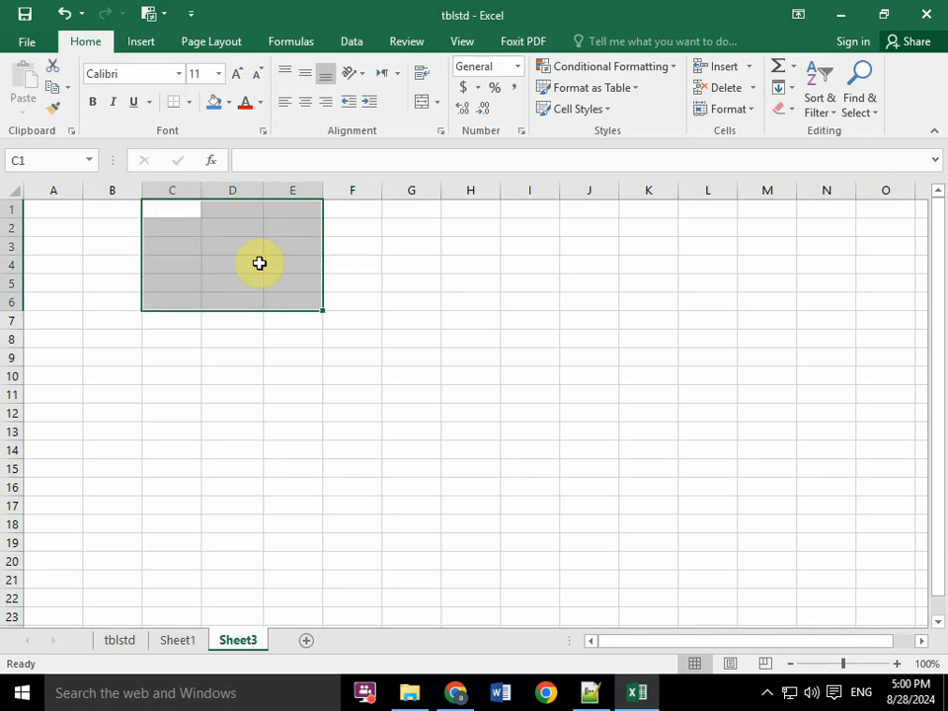
{"action": "left_click", "coordinate": [225, 243]}
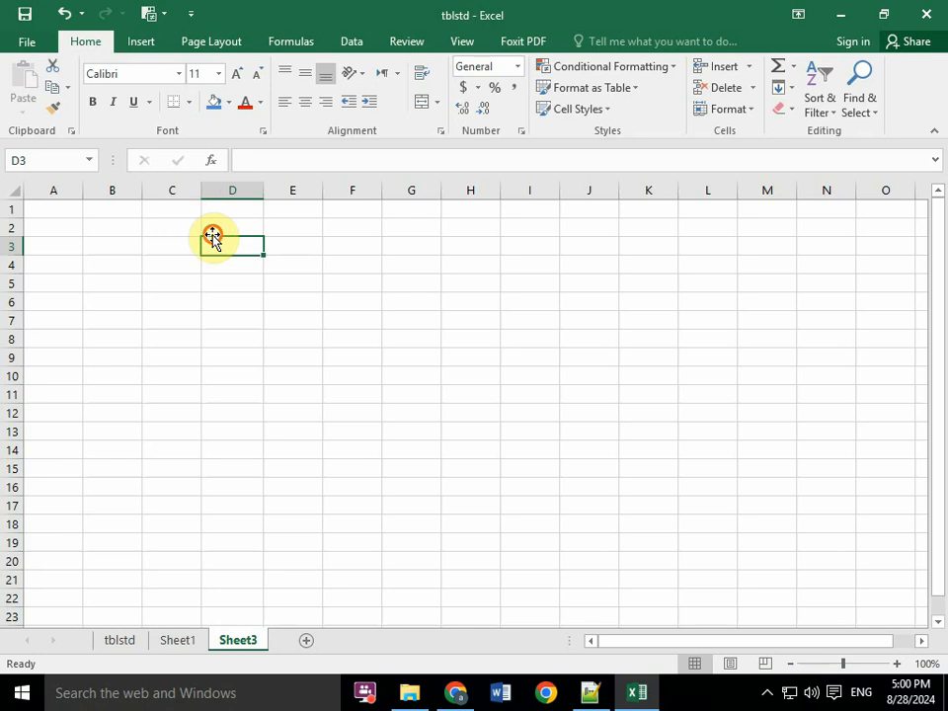
- Enter 14 in C2 and 15 in C3 on the cleared sheet
{"action": "left_click", "coordinate": [179, 243]}
{"action": "key", "text": "Up"}
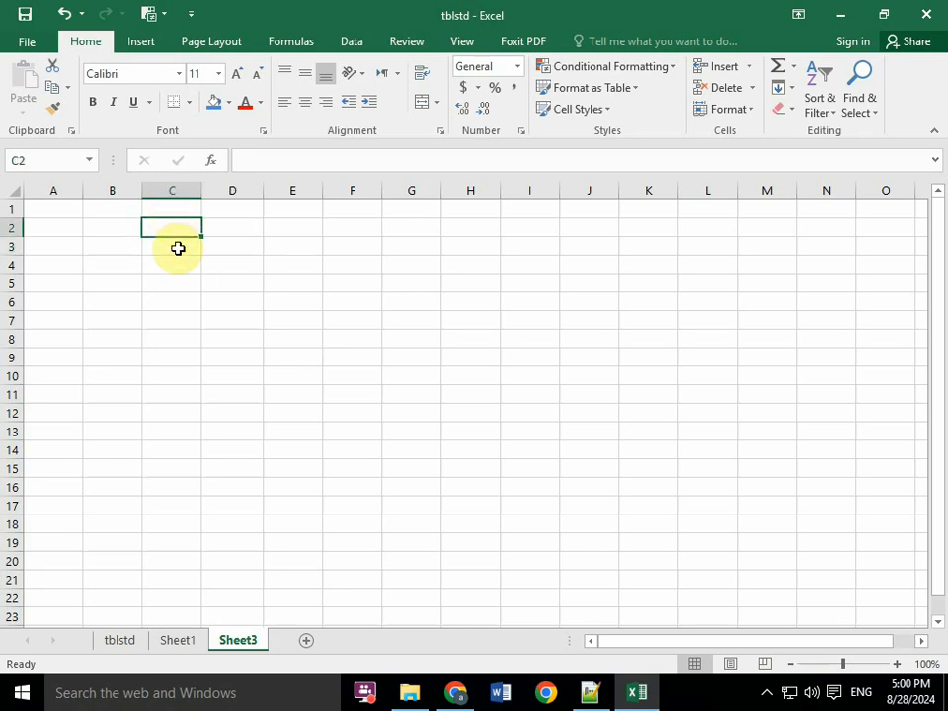
{"action": "type", "text": "14"}
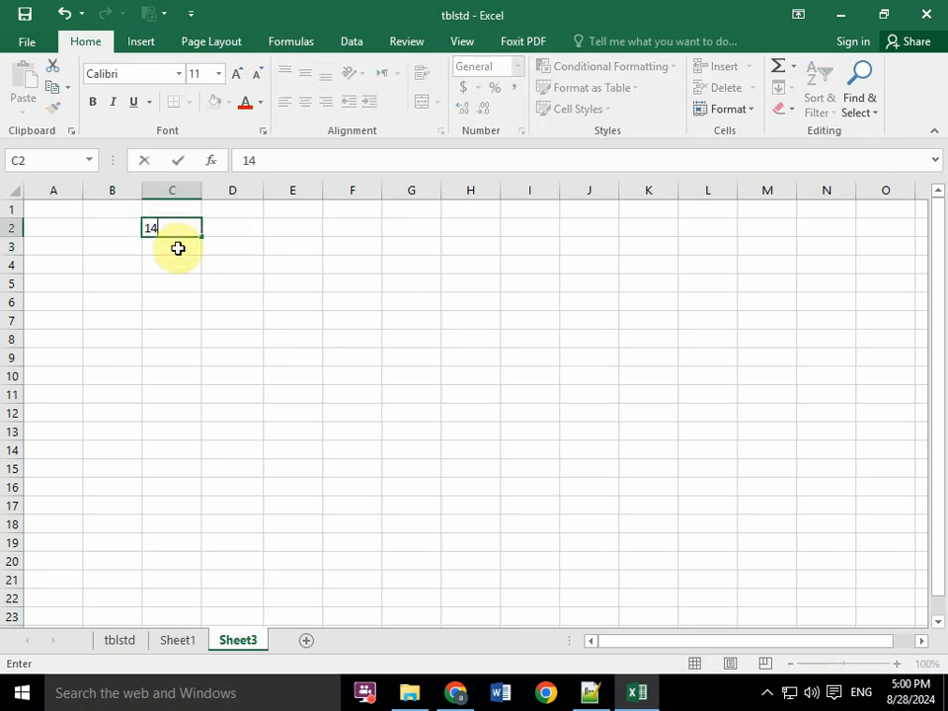
{"action": "key", "text": "Return"}
{"action": "type", "text": "15"}
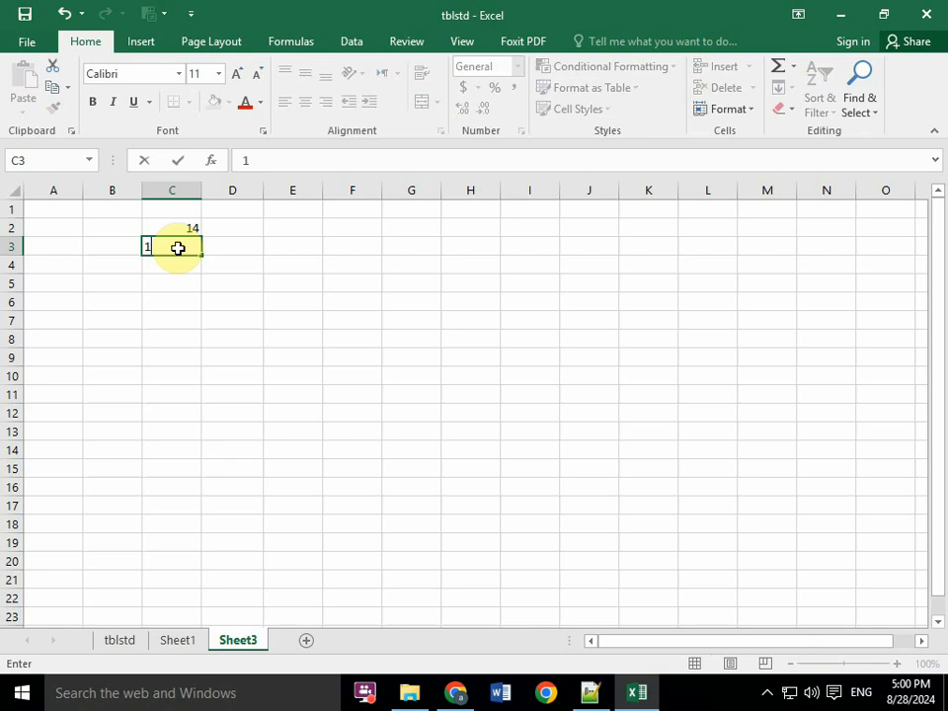
{"action": "key", "text": "Return"}
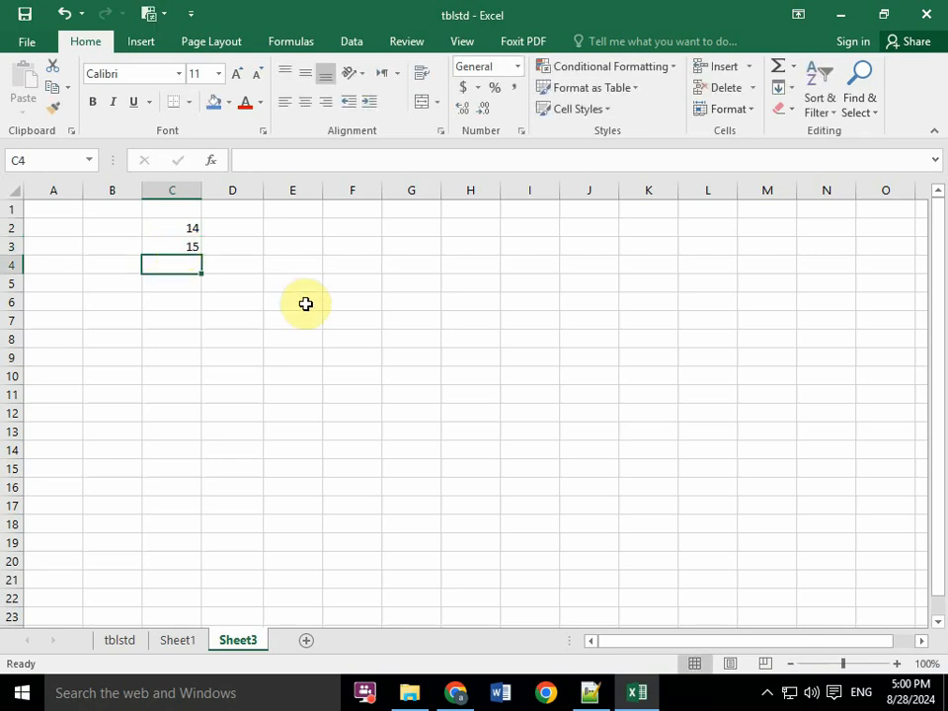
{"action": "left_click", "coordinate": [592, 694]}
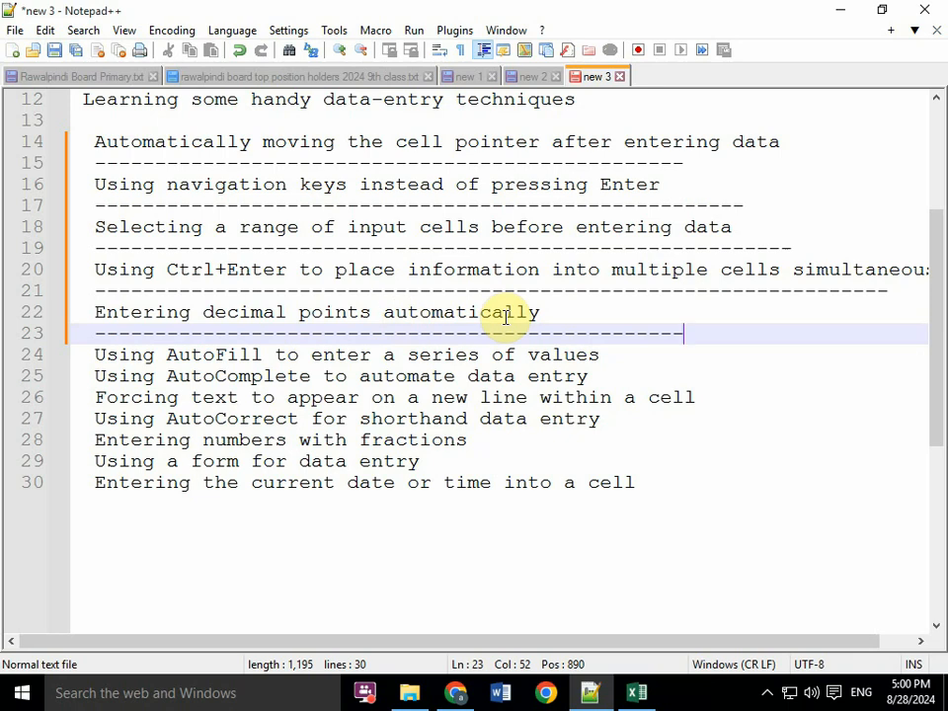
{"action": "left_click", "coordinate": [636, 693]}
{"action": "left_click", "coordinate": [191, 227]}
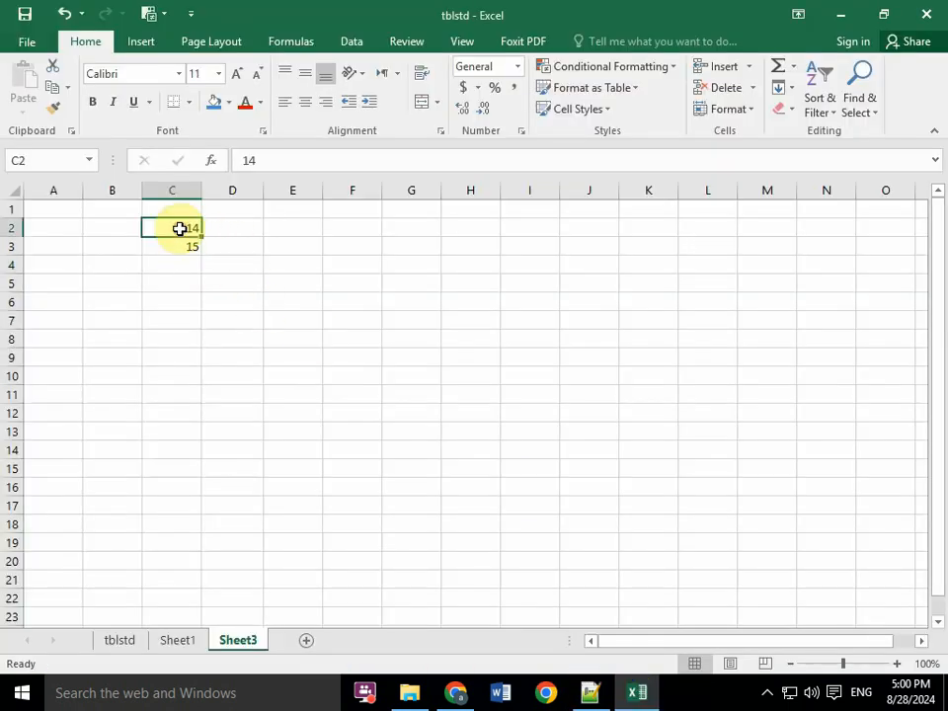
- Enter the fractions 1 1/4 in D2 and 1/8 in D3, writing the second with a leading zero
{"action": "left_click", "coordinate": [237, 229]}
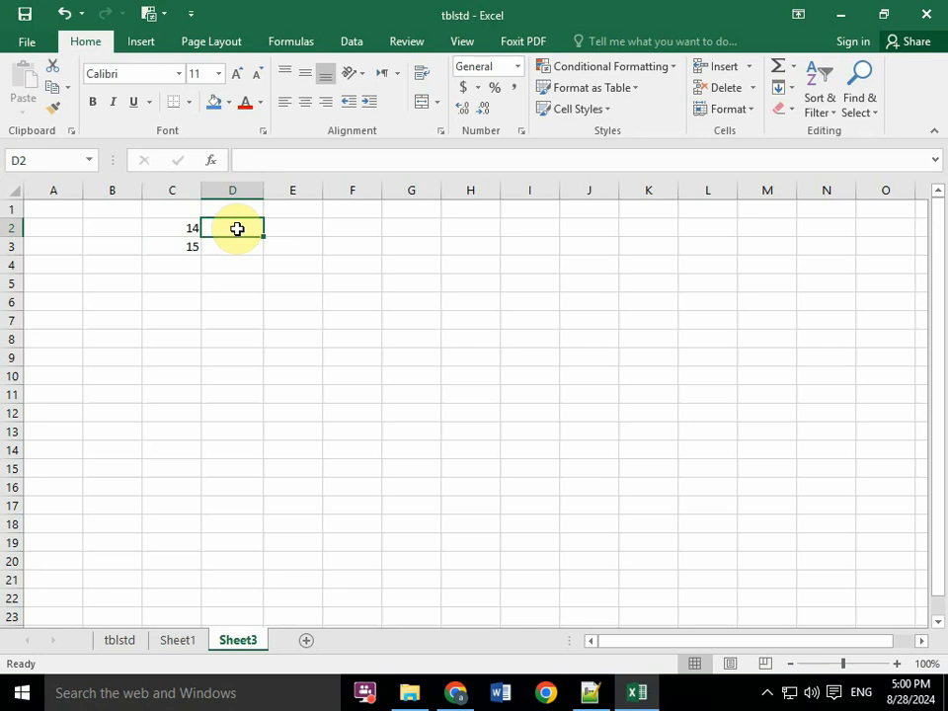
{"action": "left_click", "coordinate": [589, 695]}
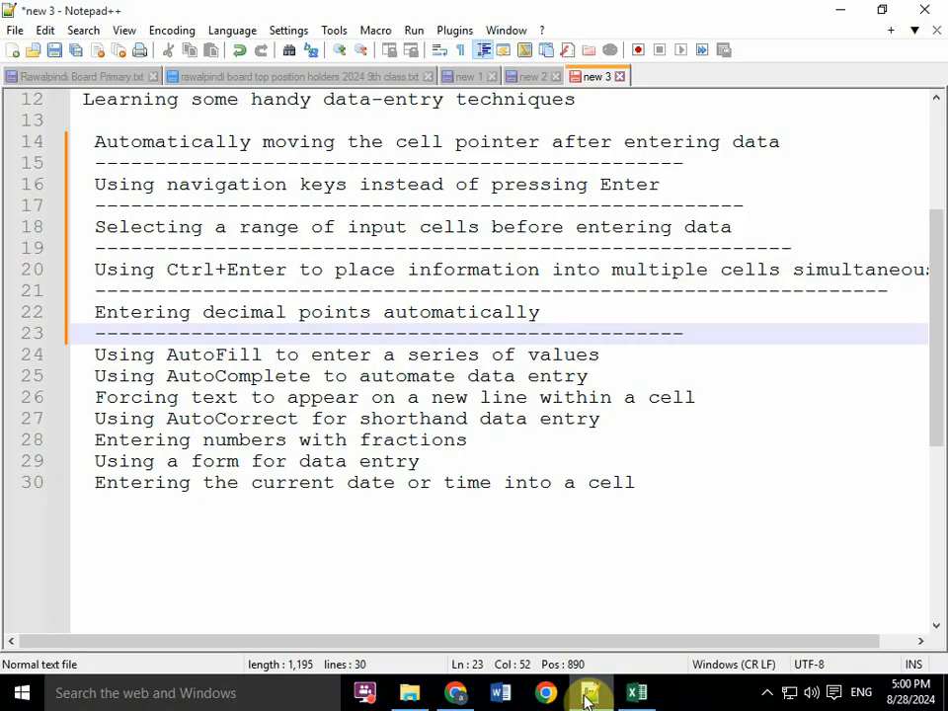
{"action": "left_click", "coordinate": [637, 695]}
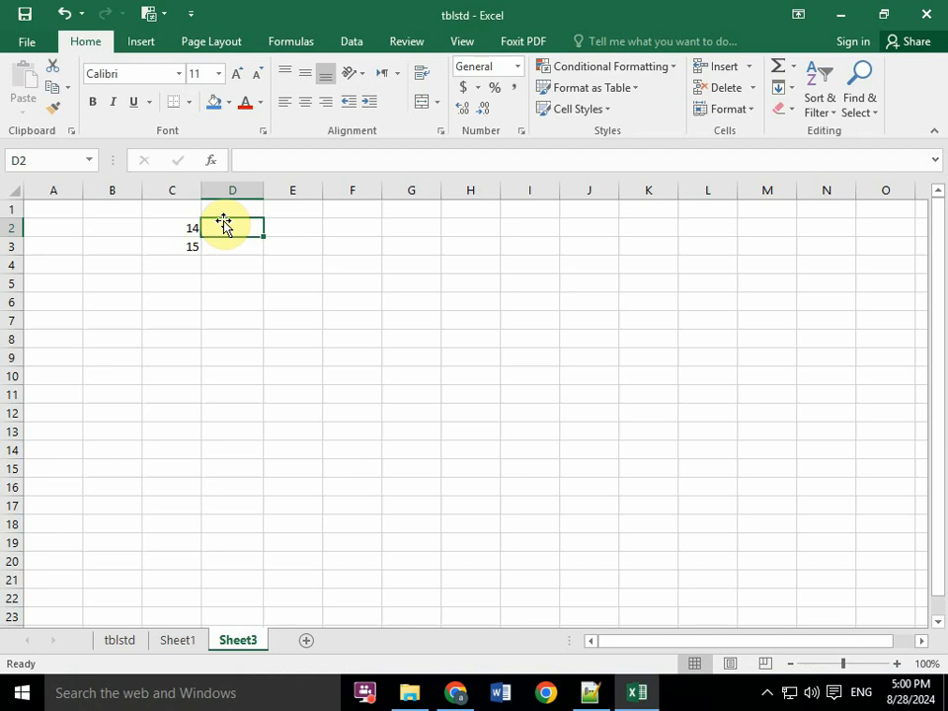
{"action": "type", "text": "1"}
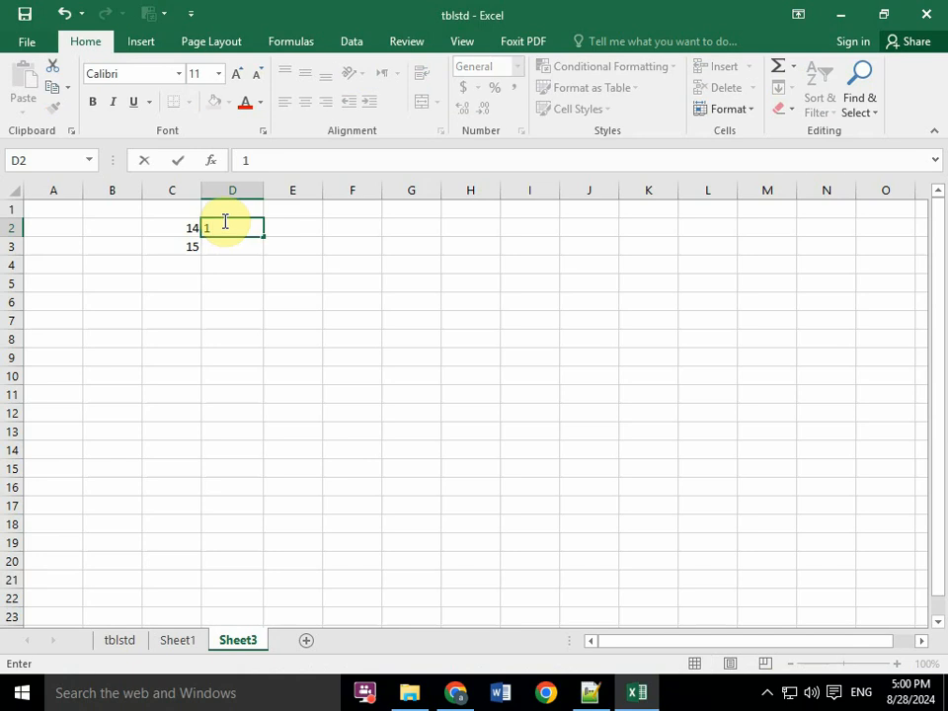
{"action": "type", "text": " 2/8"}
{"action": "key", "text": "Return"}
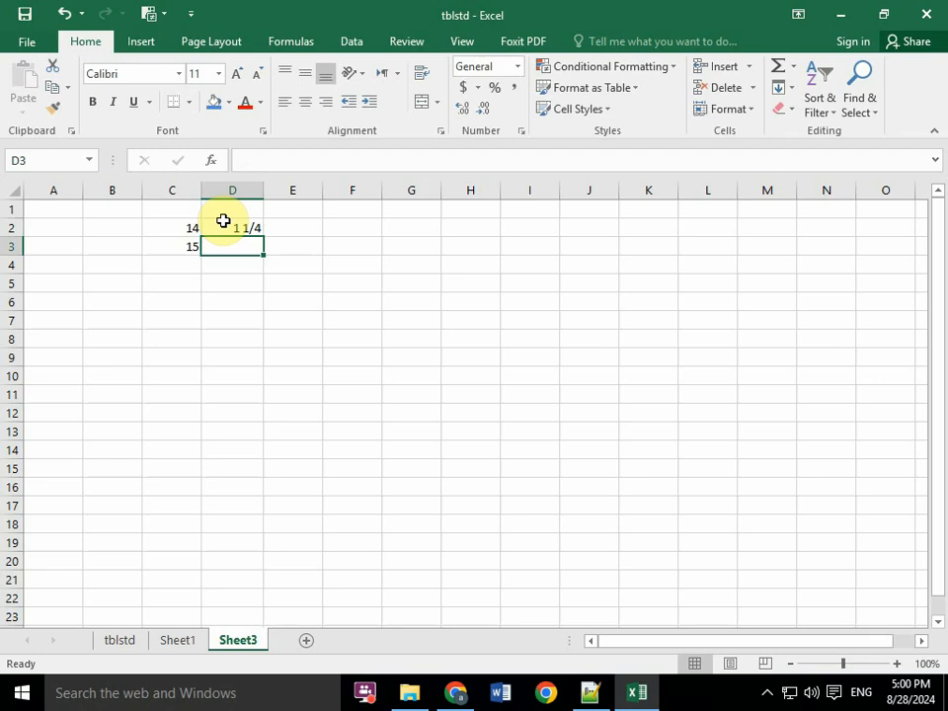
{"action": "type", "text": "0 1/8"}
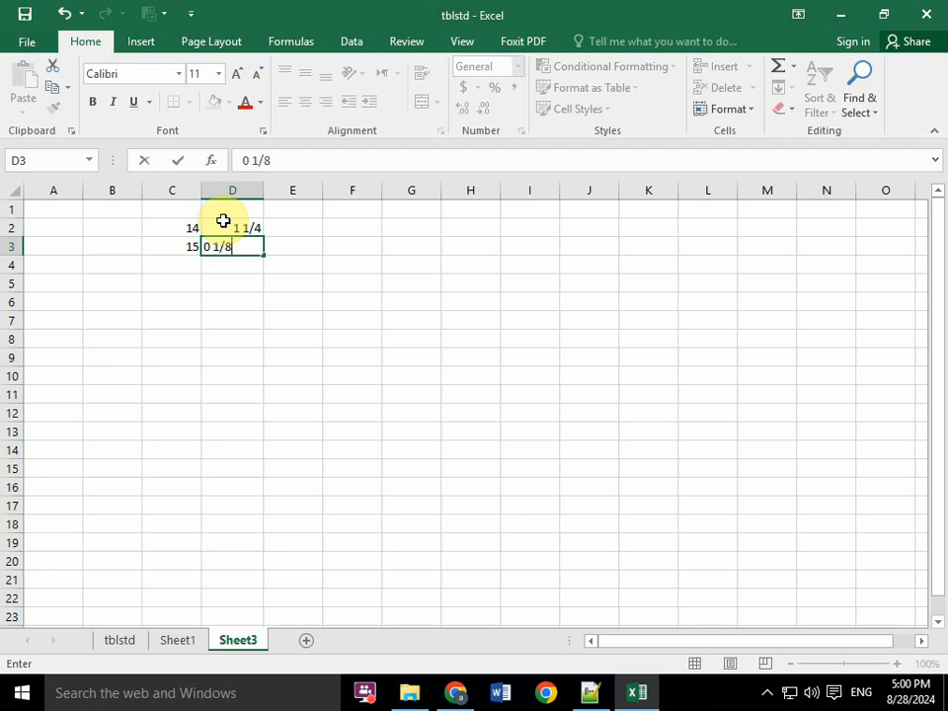
{"action": "key", "text": "Return"}
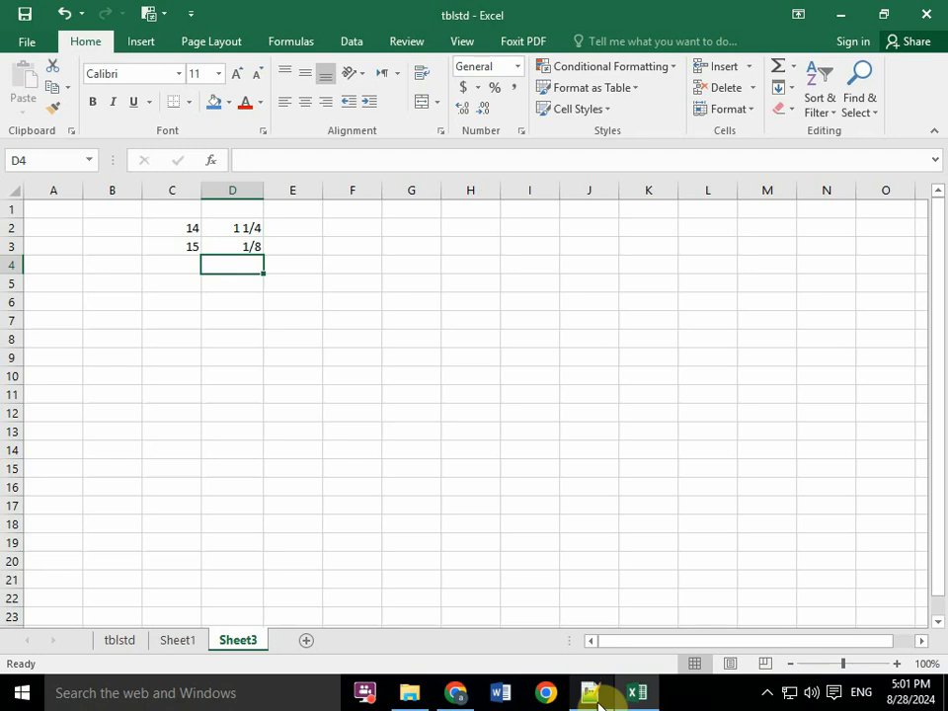
- Inspect the value stored behind the fraction in D3 and review the topic list in Notepad++
{"action": "left_click", "coordinate": [290, 245]}
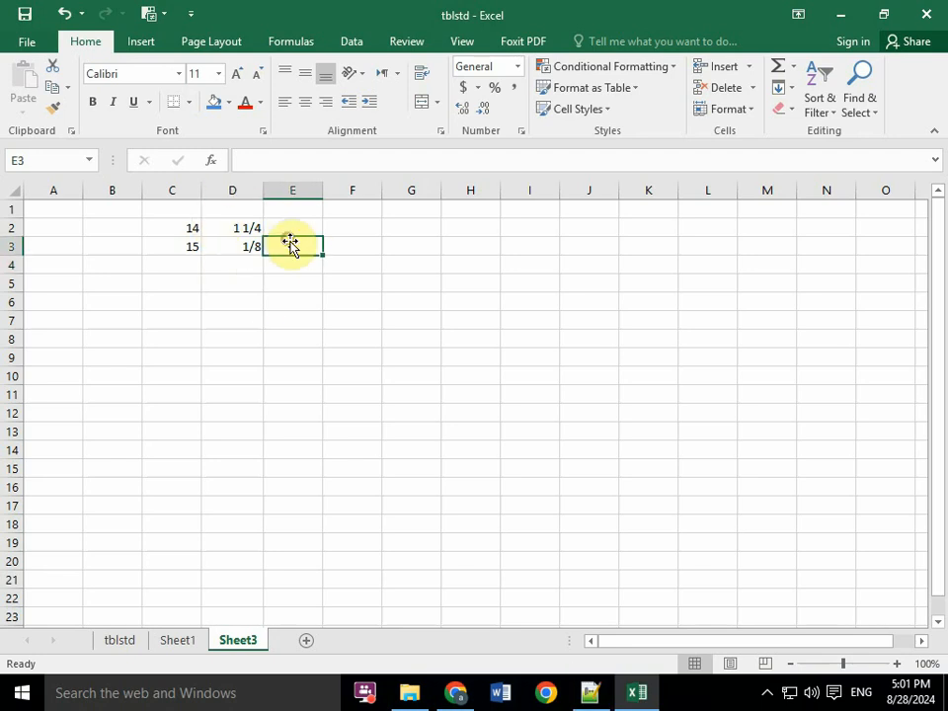
{"action": "left_click", "coordinate": [590, 695]}
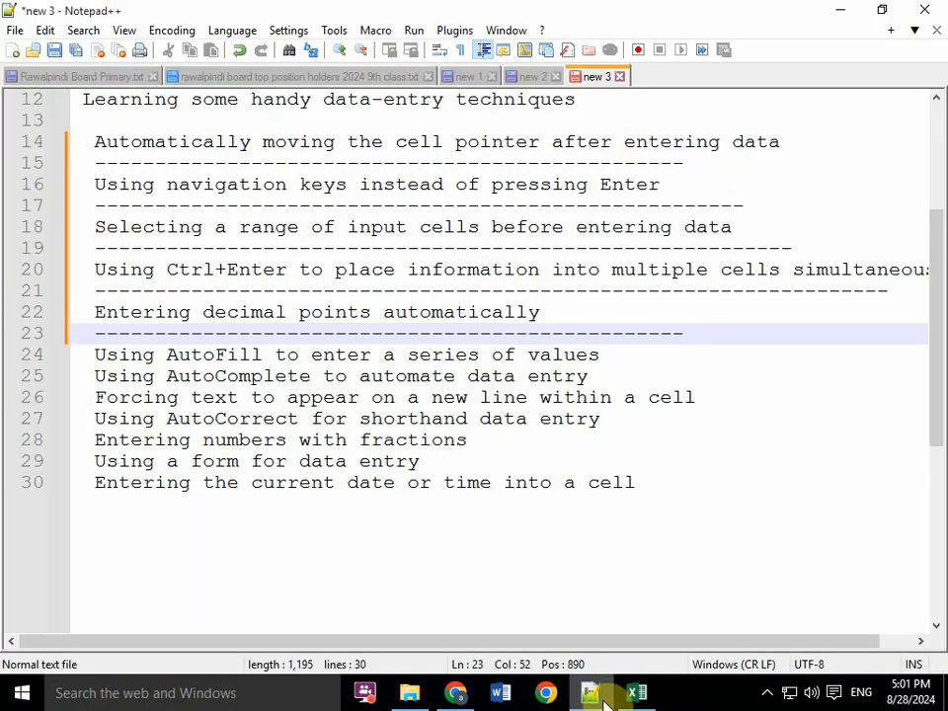
{"action": "left_click", "coordinate": [632, 694]}
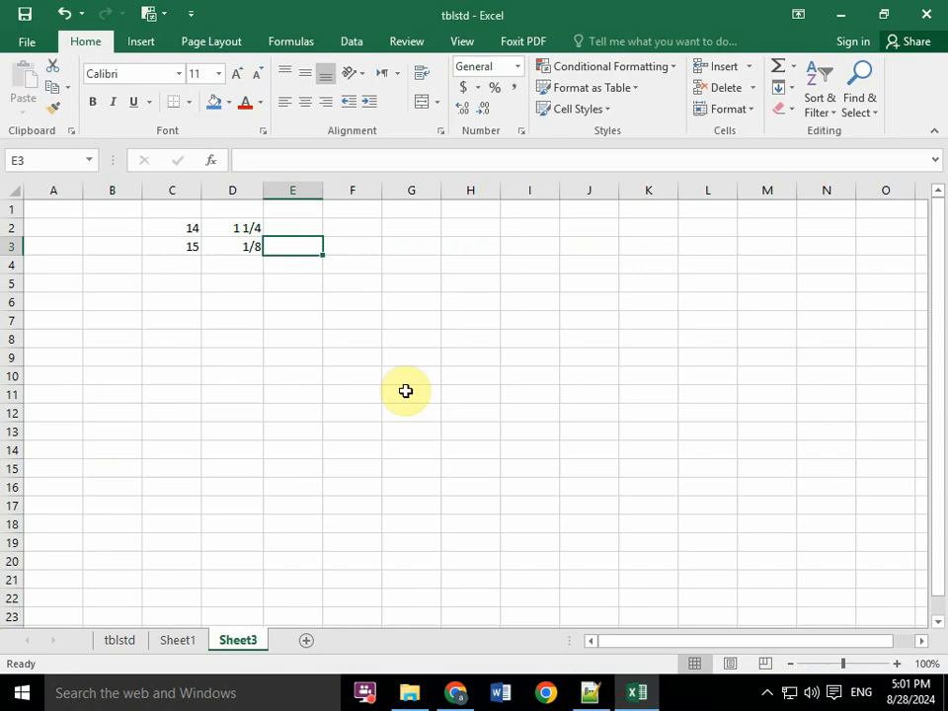
{"action": "left_click", "coordinate": [235, 249]}
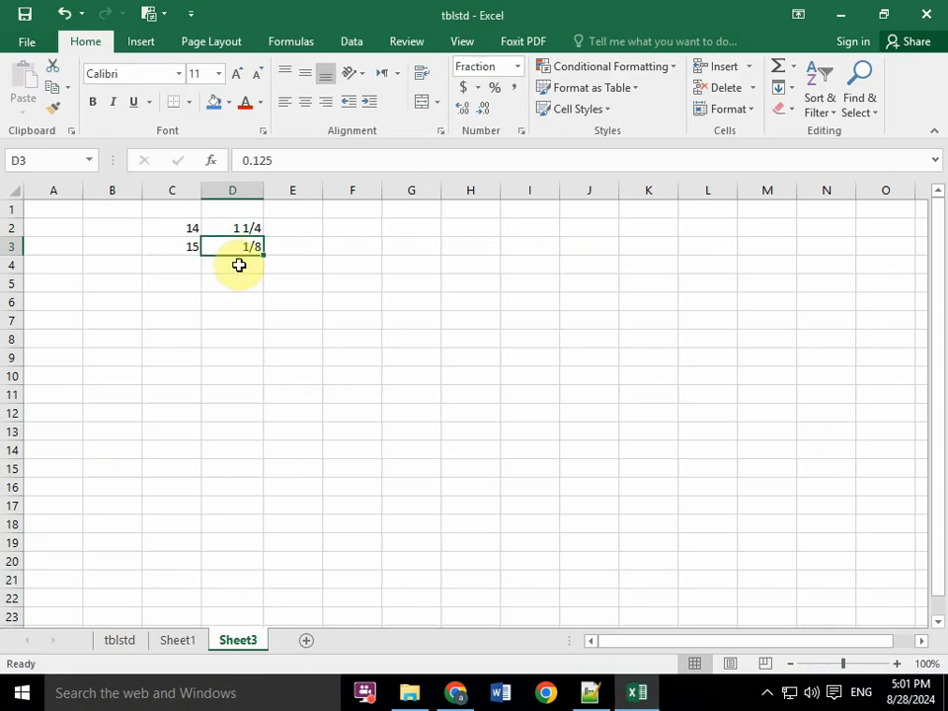
{"action": "left_click", "coordinate": [591, 696]}
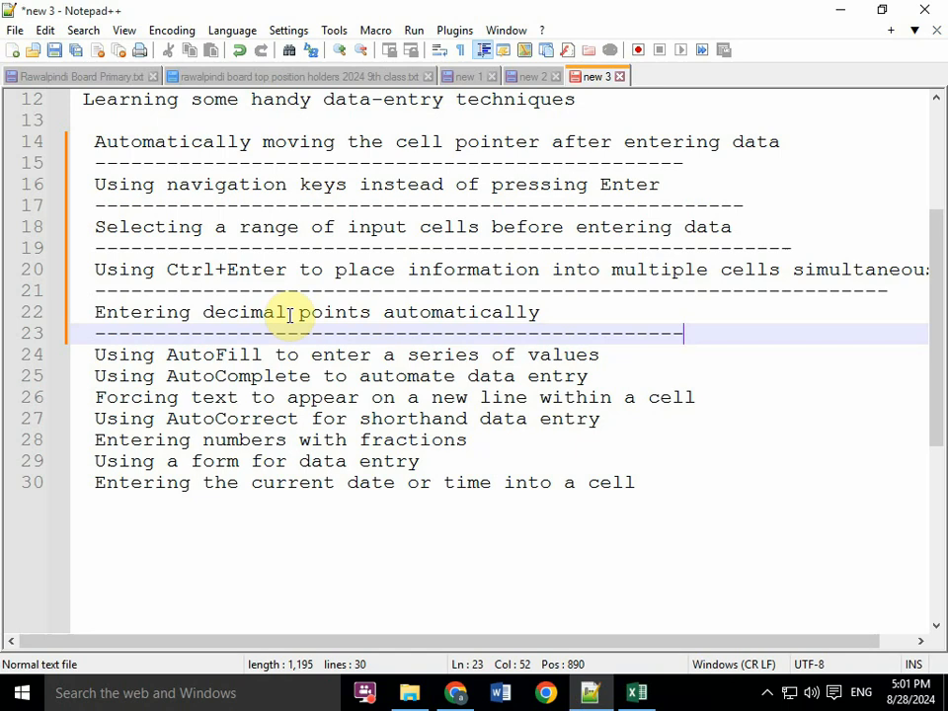
{"action": "left_click", "coordinate": [632, 696]}
{"action": "left_click", "coordinate": [95, 225]}
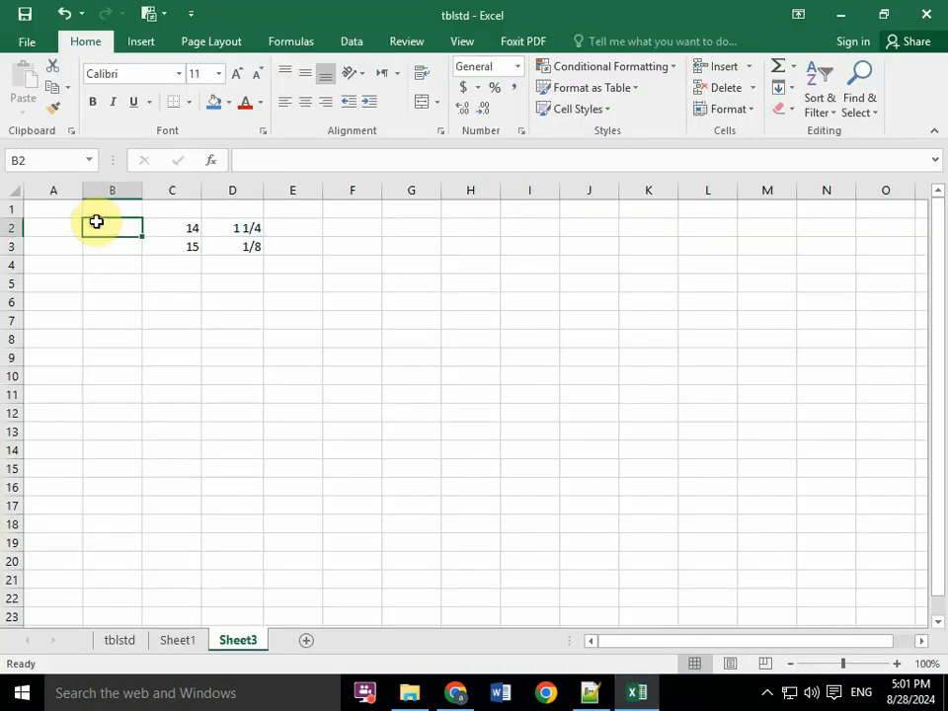
{"action": "left_click", "coordinate": [63, 226]}
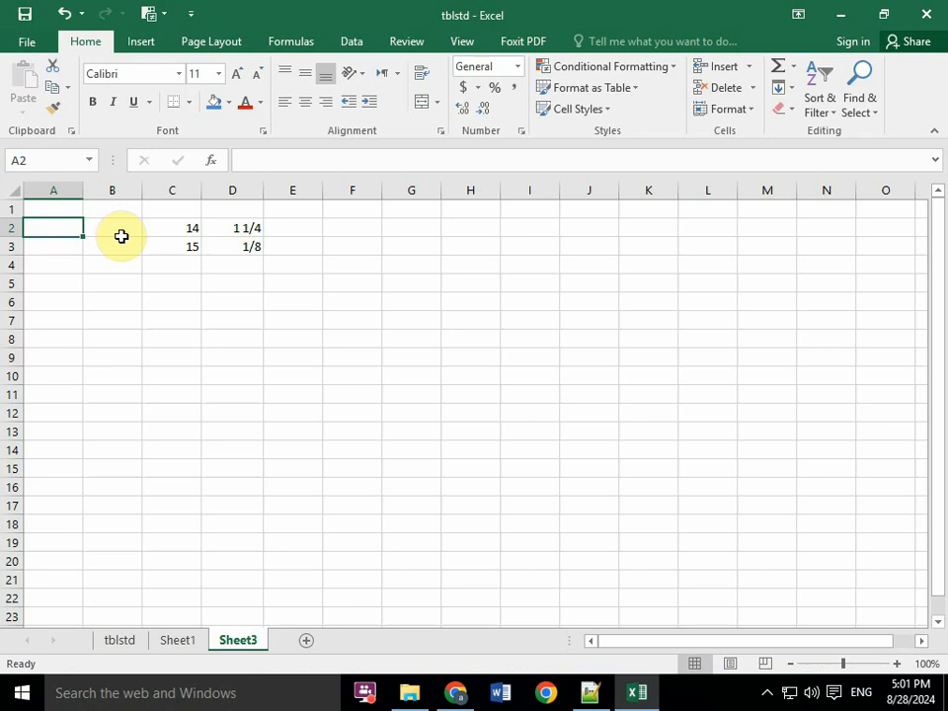
- Switch to Notepad++ and add a dashed underline below the heading "Using AutoFill to enter a series of values"
{"action": "left_click", "coordinate": [589, 696]}
{"action": "left_click", "coordinate": [617, 352]}
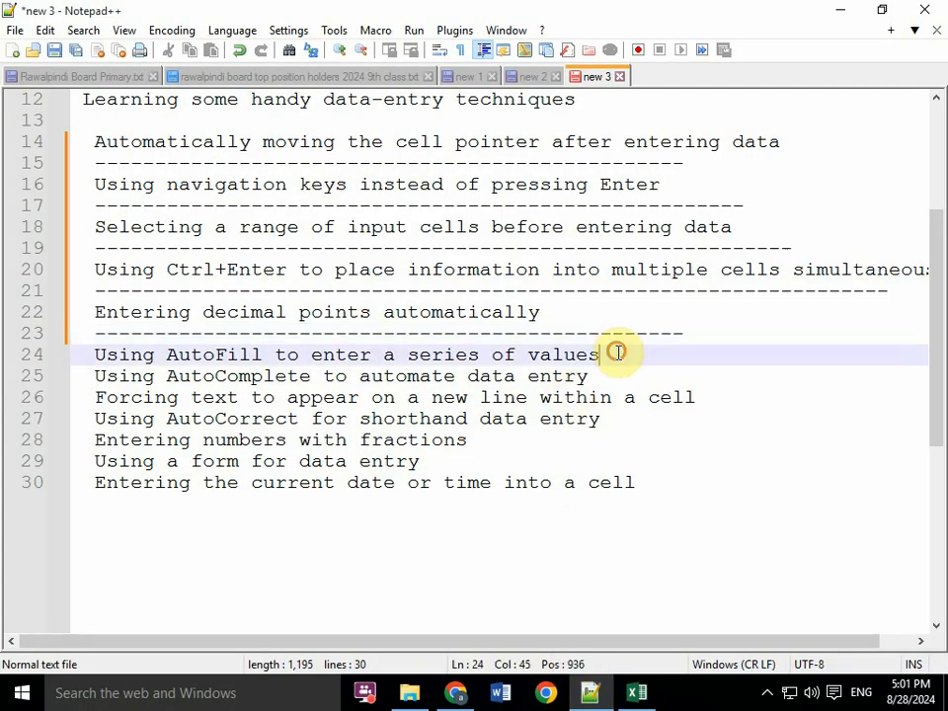
{"action": "key", "text": "Return"}
{"action": "type", "text": "---------------------------"}
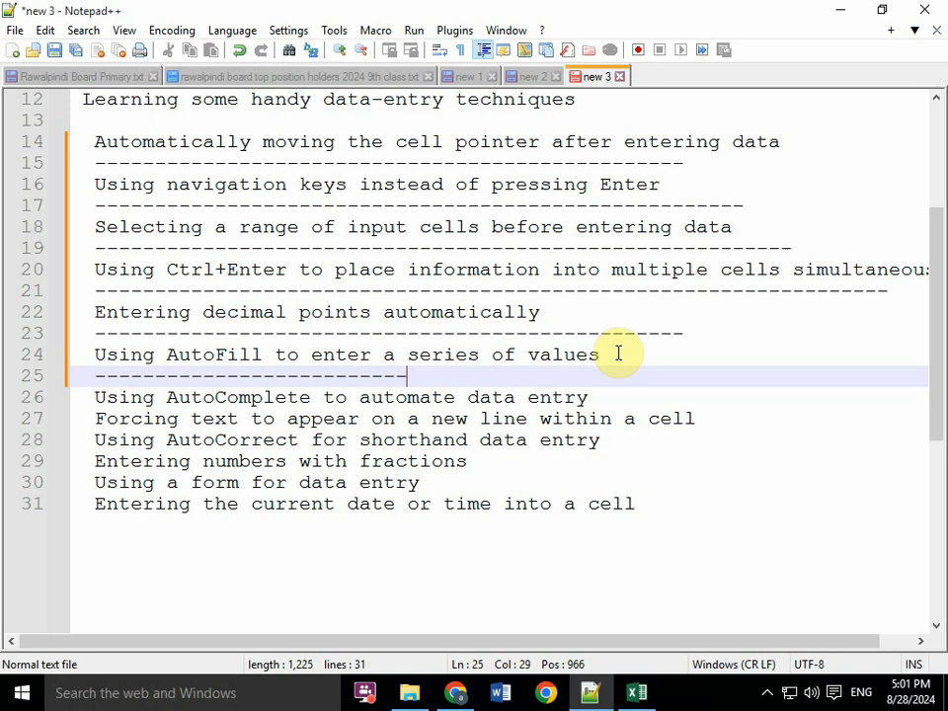
{"action": "type", "text": "-------------------"}
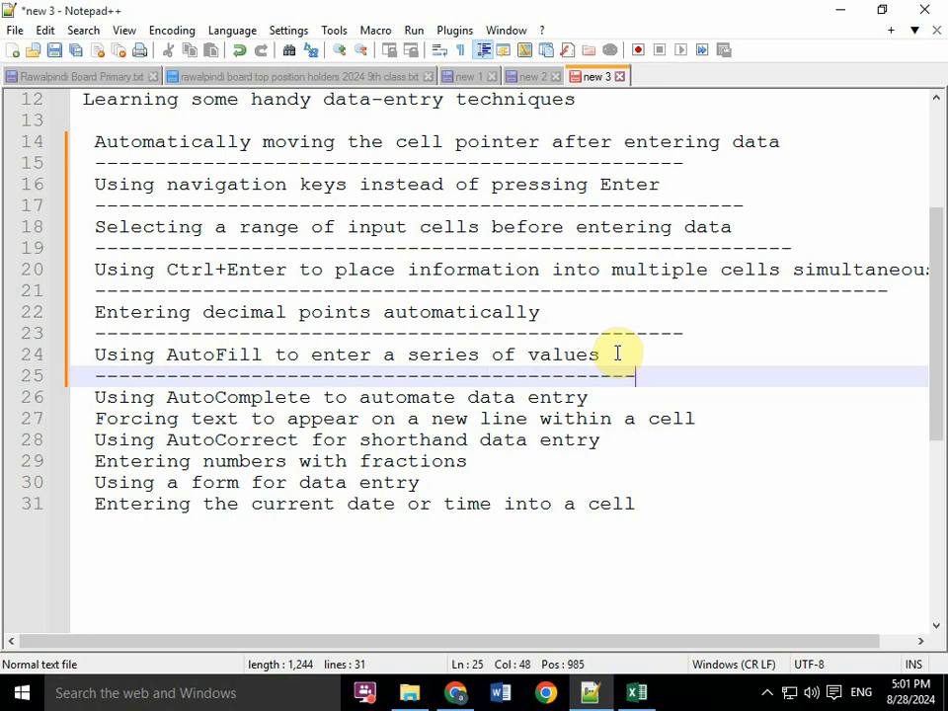
- Switch to Excel, enter 1 in A1 and AutoFill it as plain copies down to A15
{"action": "key", "text": "alt+Tab"}
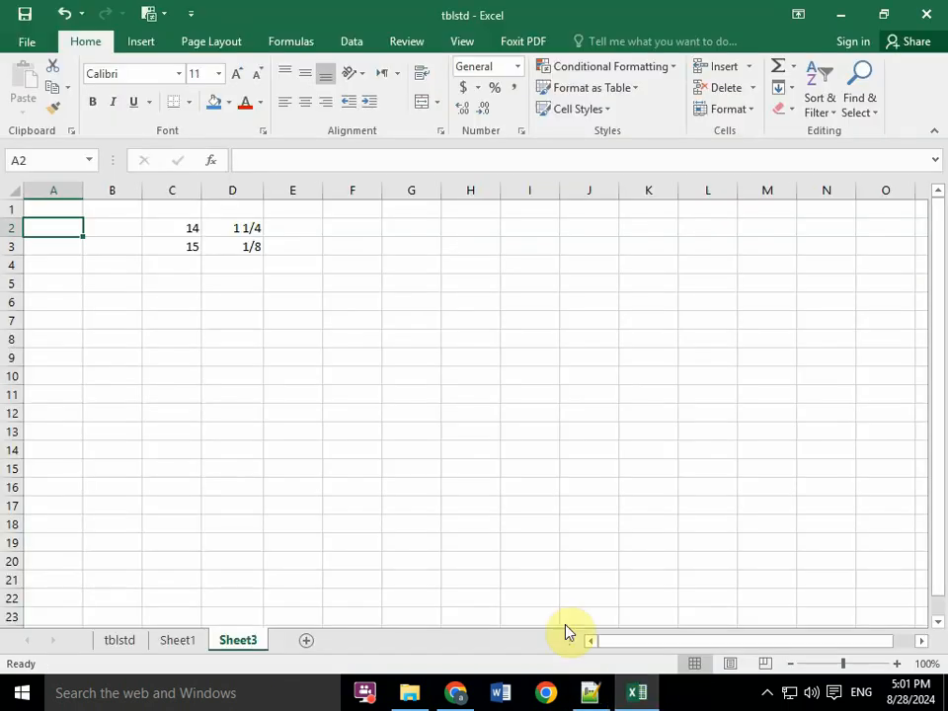
{"action": "left_click", "coordinate": [57, 213]}
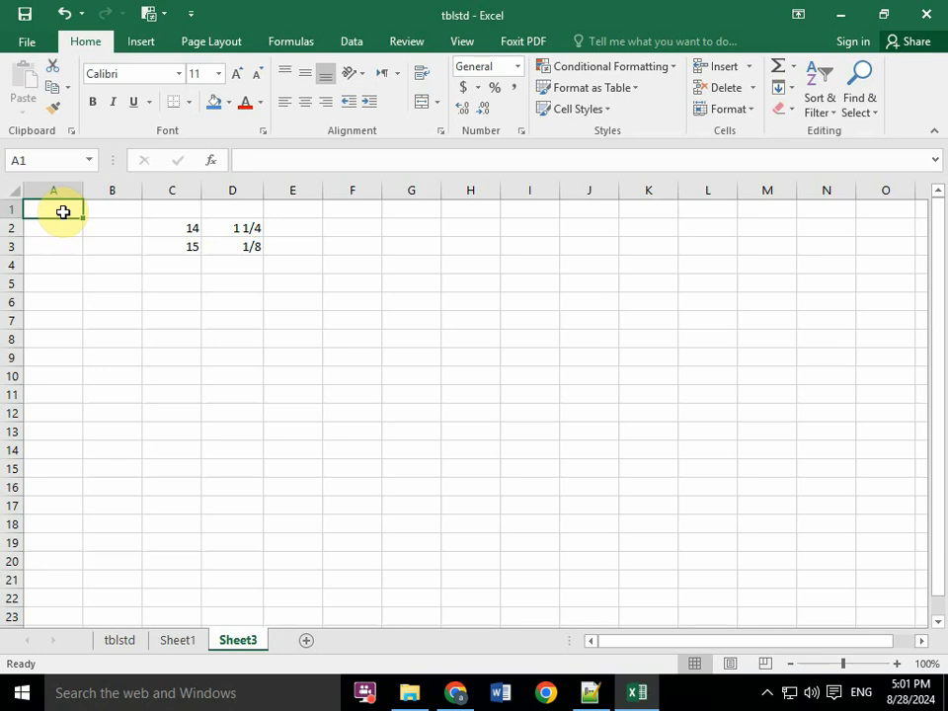
{"action": "type", "text": "1"}
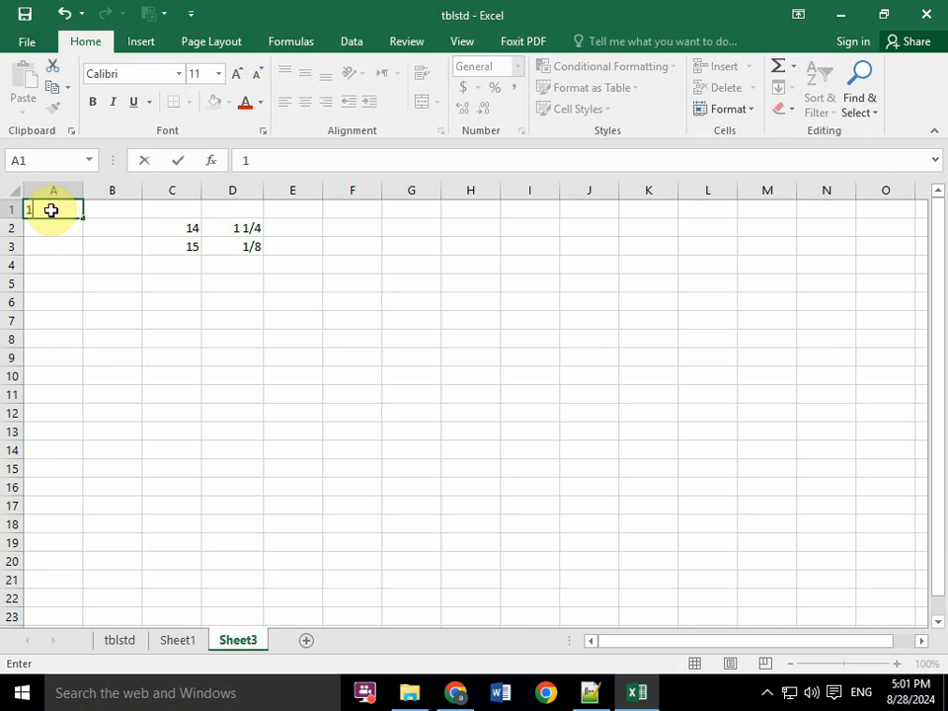
{"action": "key", "text": "Return"}
{"action": "left_click", "coordinate": [65, 210]}
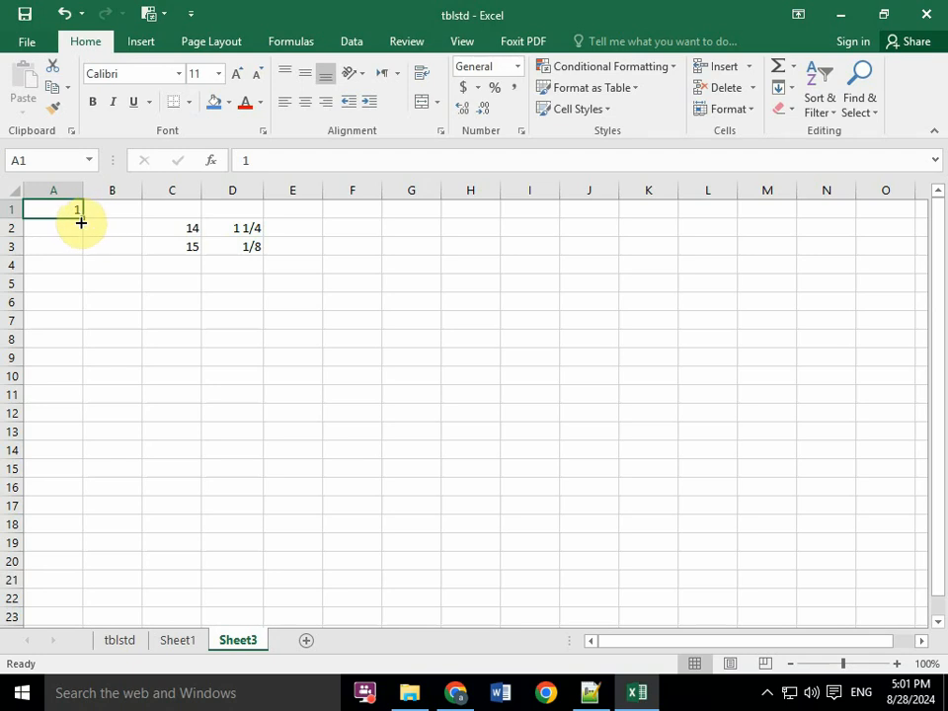
{"action": "left_click_drag", "start_coordinate": [81, 217], "coordinate": [71, 470]}
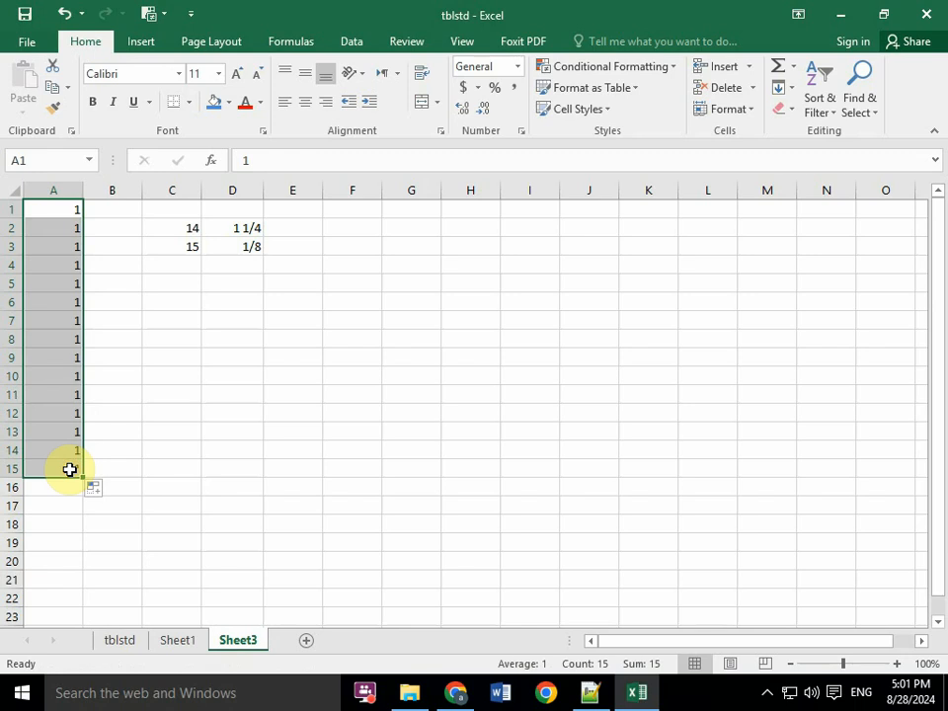
{"action": "left_click", "coordinate": [57, 507]}
{"action": "left_click", "coordinate": [71, 195]}
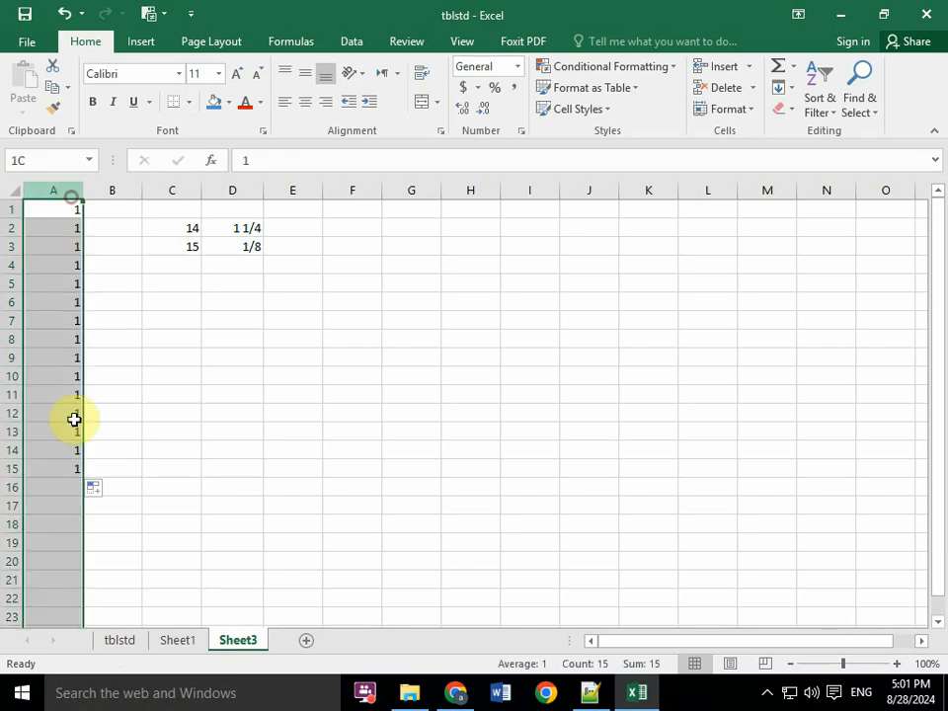
{"action": "left_click", "coordinate": [121, 306]}
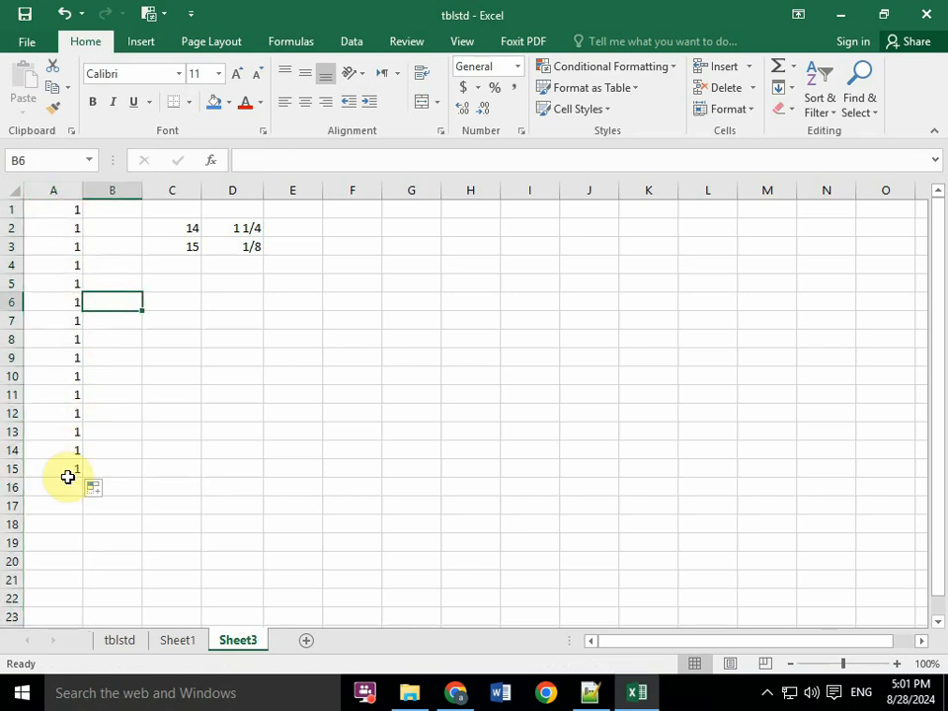
{"action": "left_click", "coordinate": [51, 209]}
- Enter 1 in B1 and AutoFill it down to B18 as a series increasing by one
{"action": "left_click", "coordinate": [103, 210]}
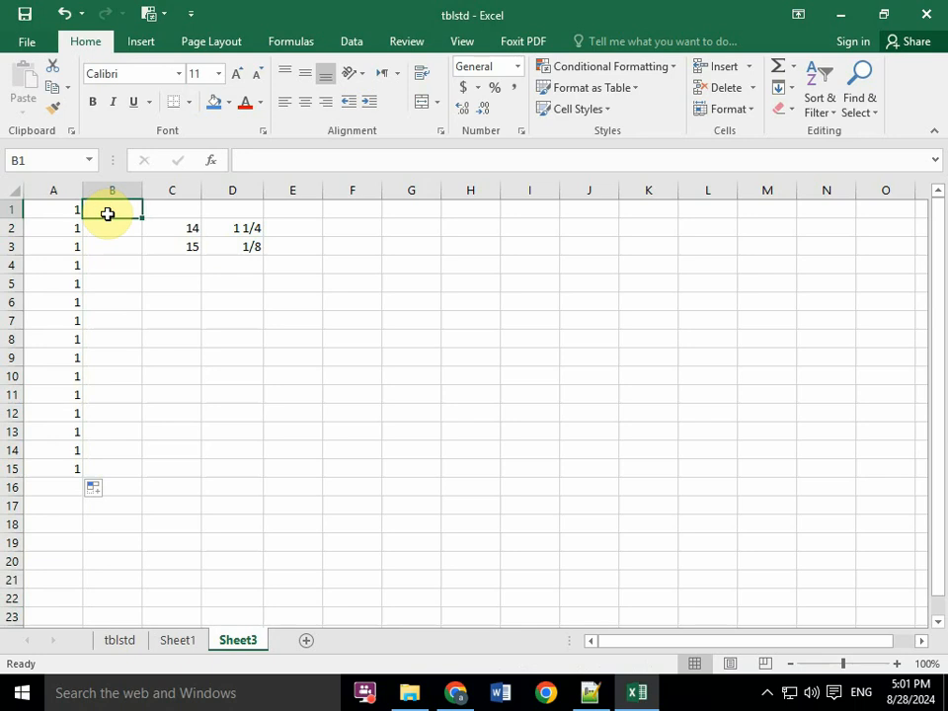
{"action": "type", "text": "1"}
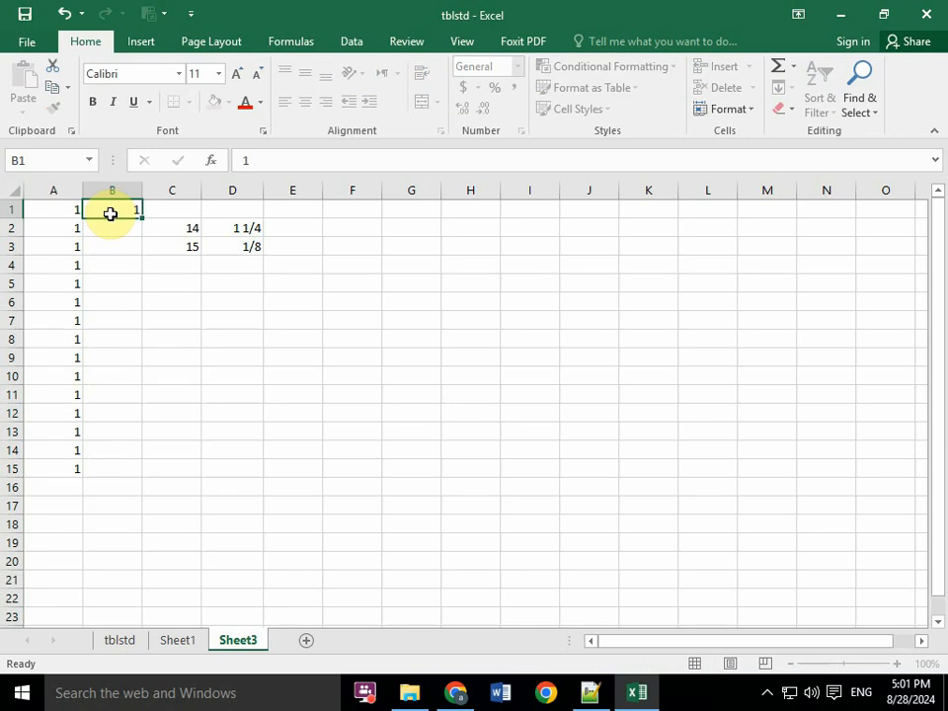
{"action": "key", "text": "Return"}
{"action": "left_click", "coordinate": [131, 212]}
{"action": "left_click_drag", "start_coordinate": [141, 218], "coordinate": [141, 219]}
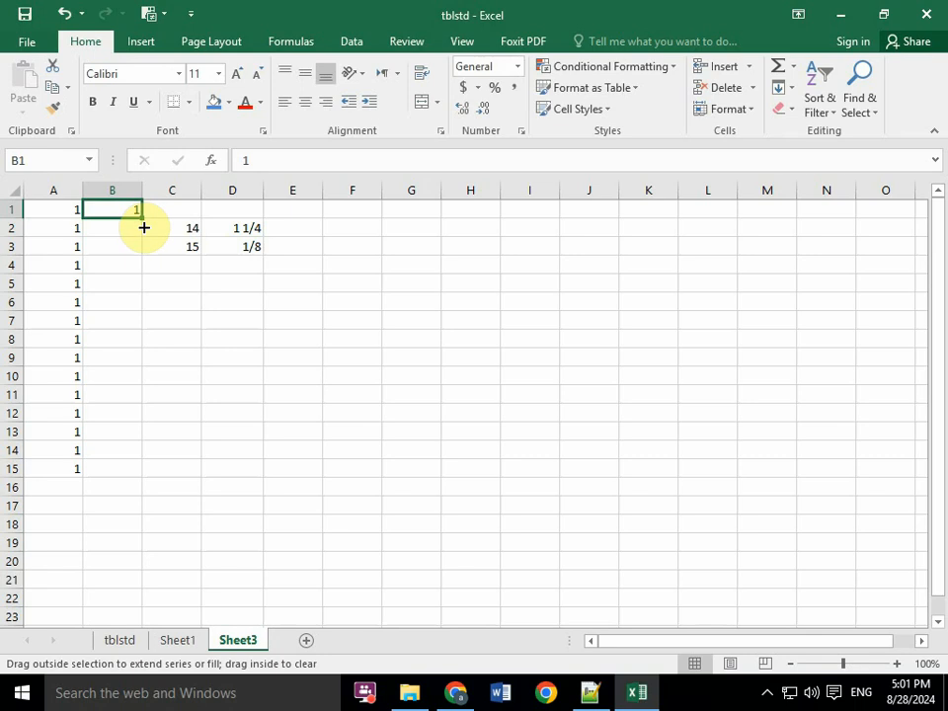
{"action": "left_click_drag", "start_coordinate": [142, 221], "coordinate": [131, 532]}
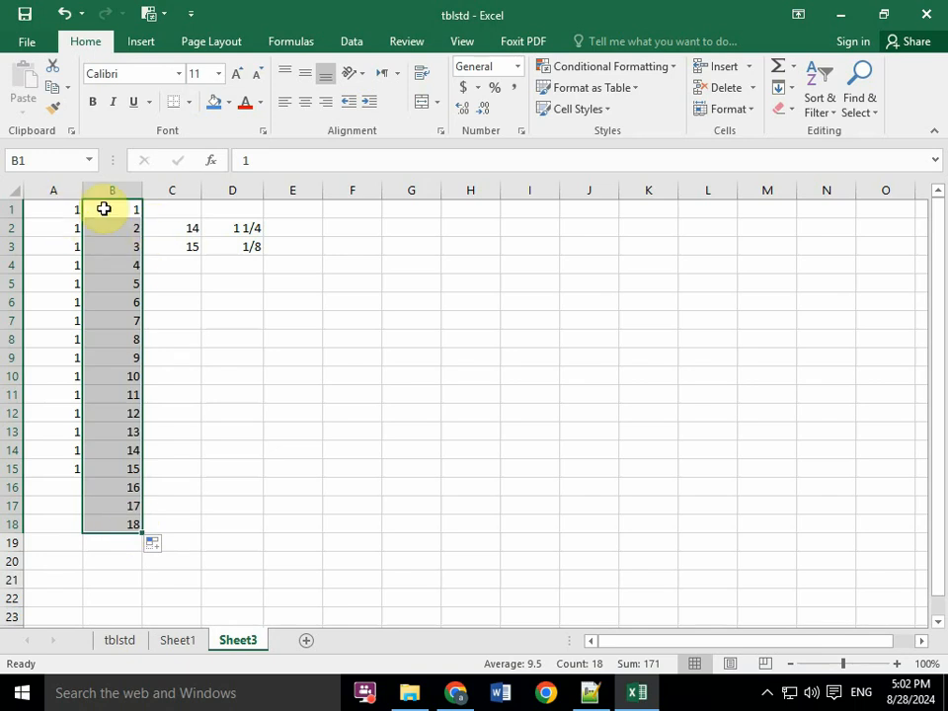
- Replace the repeated 1s in column A with an AutoFill series starting at 2 in A1 and running down to A22
{"action": "left_click_drag", "start_coordinate": [65, 211], "coordinate": [65, 499]}
{"action": "key", "text": "Delete"}
{"action": "left_click", "coordinate": [41, 207]}
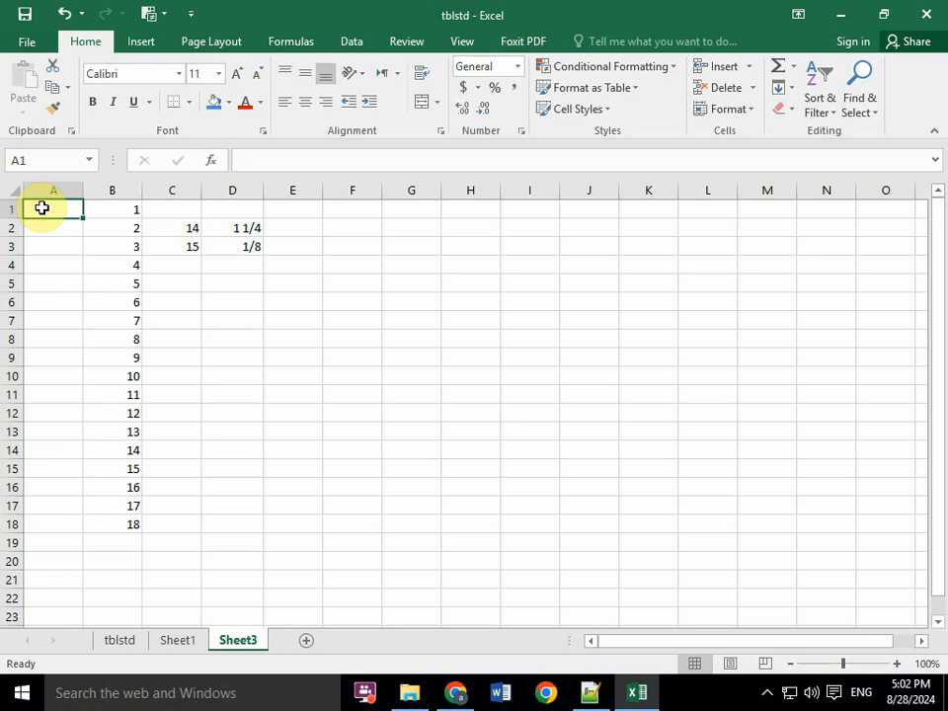
{"action": "type", "text": "2"}
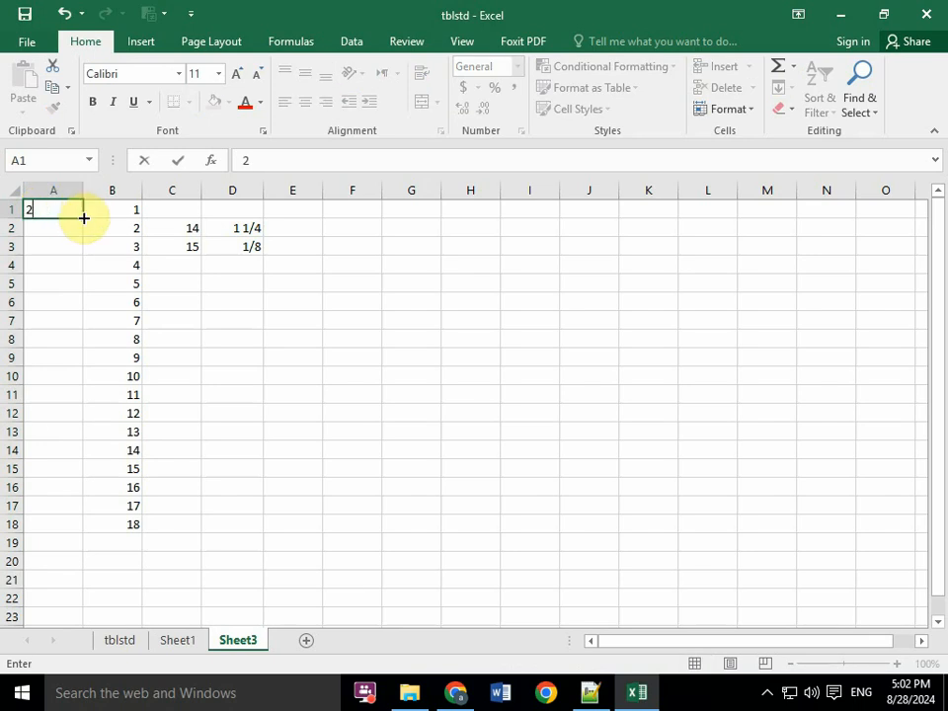
{"action": "left_click_drag", "start_coordinate": [83, 218], "coordinate": [82, 615]}
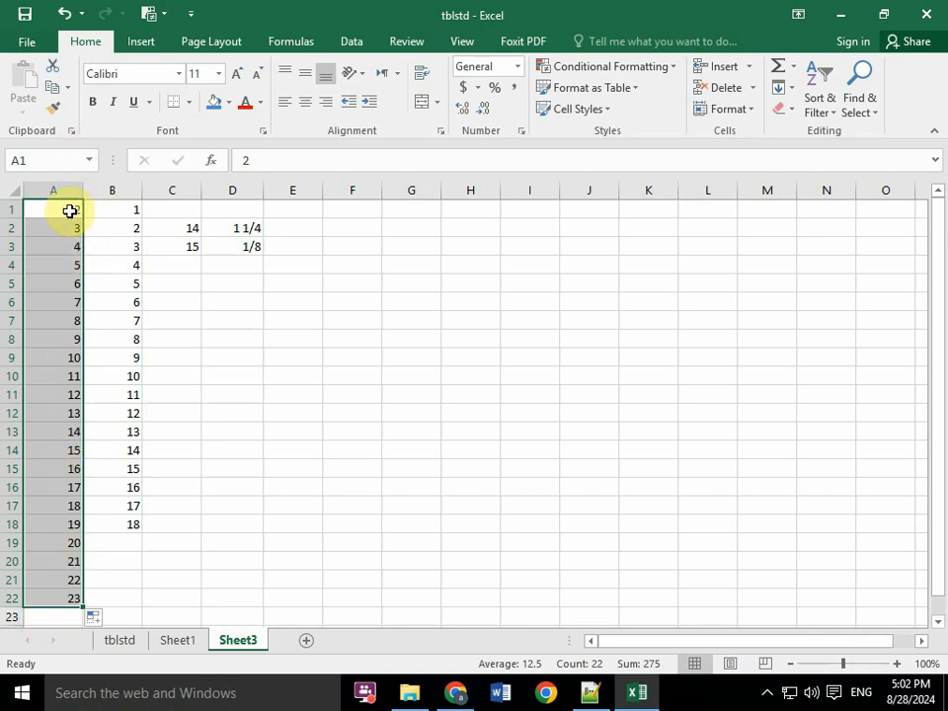
- Enter 2 in E1 and AutoFill it as plain copies down to E22, ending on the empty cell below
{"action": "left_click", "coordinate": [289, 209]}
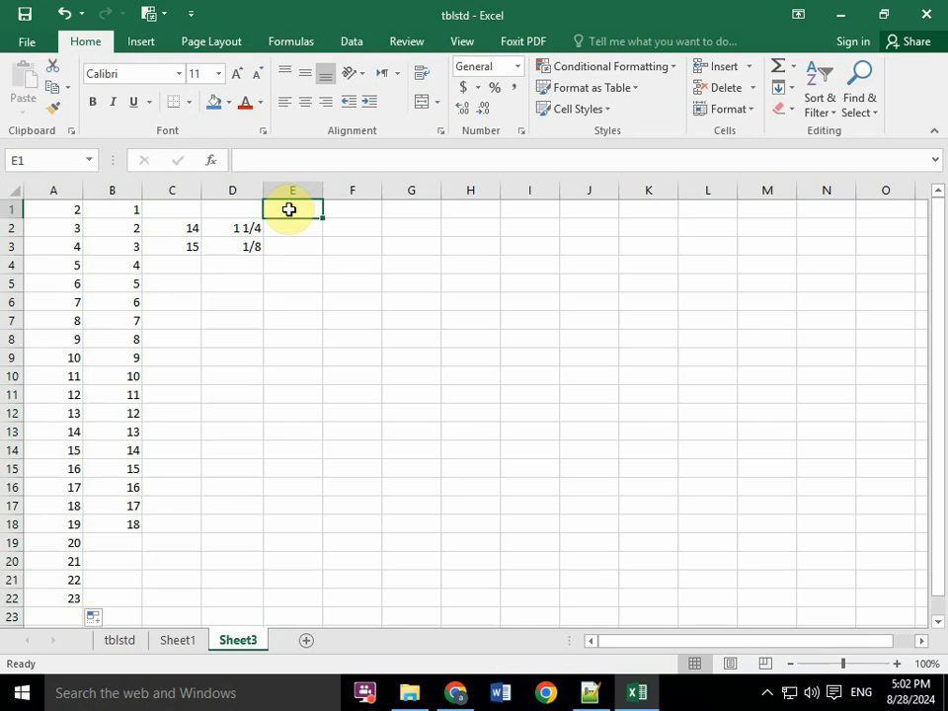
{"action": "type", "text": "2"}
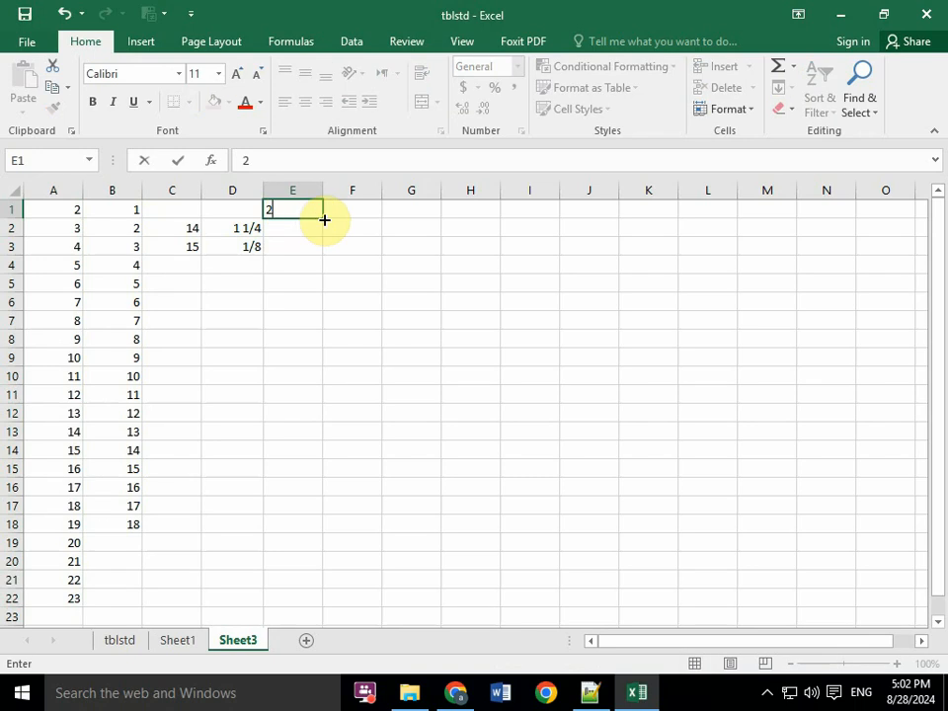
{"action": "double_click", "coordinate": [322, 218]}
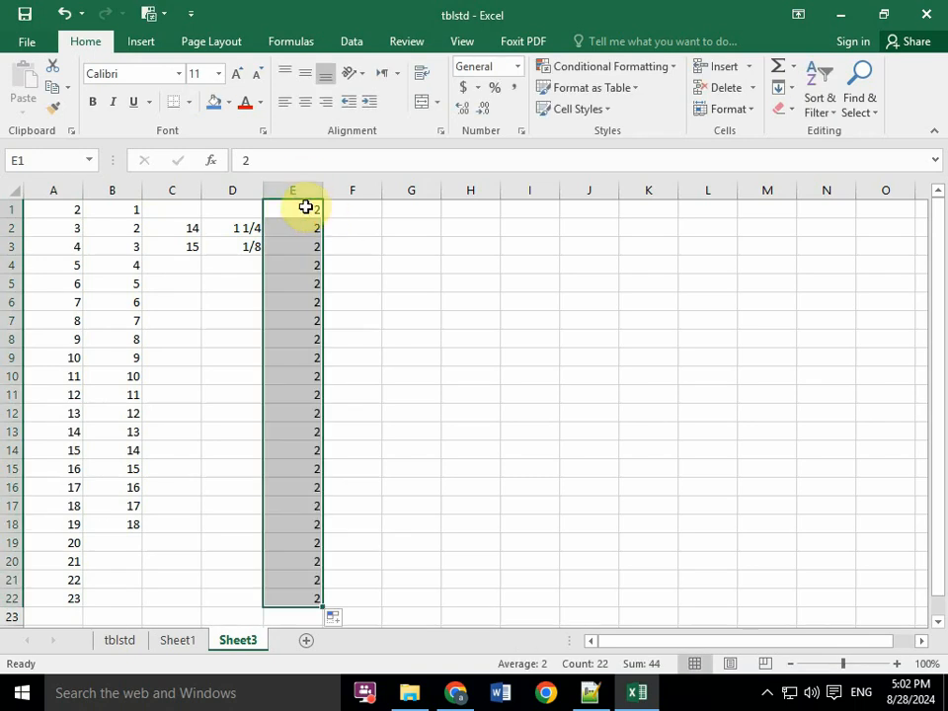
{"action": "left_click", "coordinate": [77, 613]}
{"action": "left_click", "coordinate": [289, 612]}
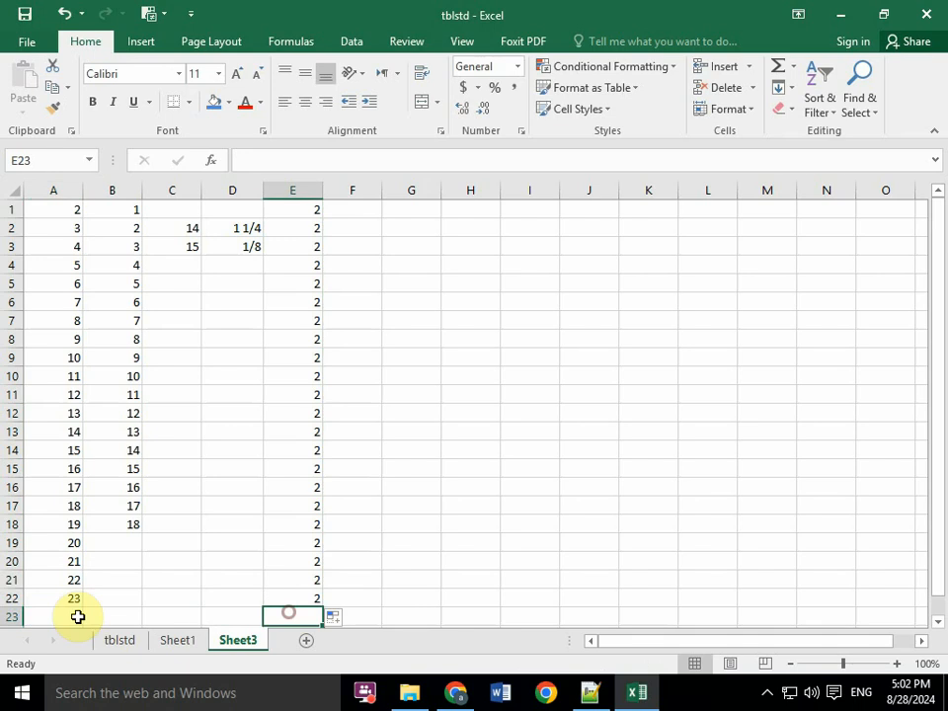
{"action": "left_click", "coordinate": [78, 617]}
{"action": "left_click", "coordinate": [277, 620]}
{"action": "left_click", "coordinate": [73, 618]}
{"action": "left_click", "coordinate": [278, 616]}
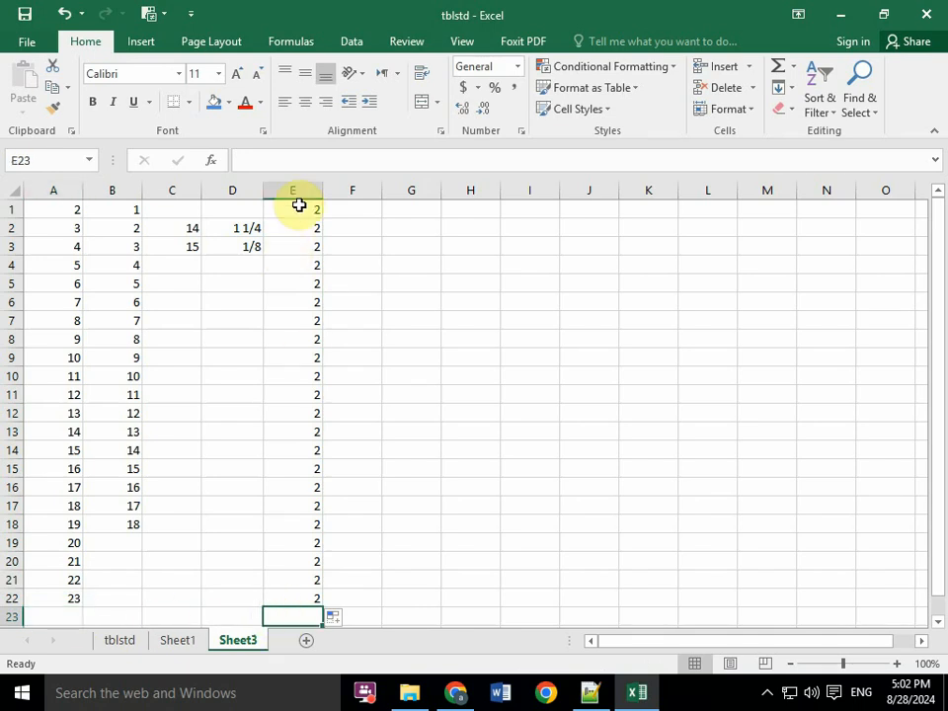
- Enter 3 in F1, AutoFill it down to F6 as a series increasing by one, and select G1
{"action": "left_click", "coordinate": [361, 217]}
{"action": "type", "text": "3"}
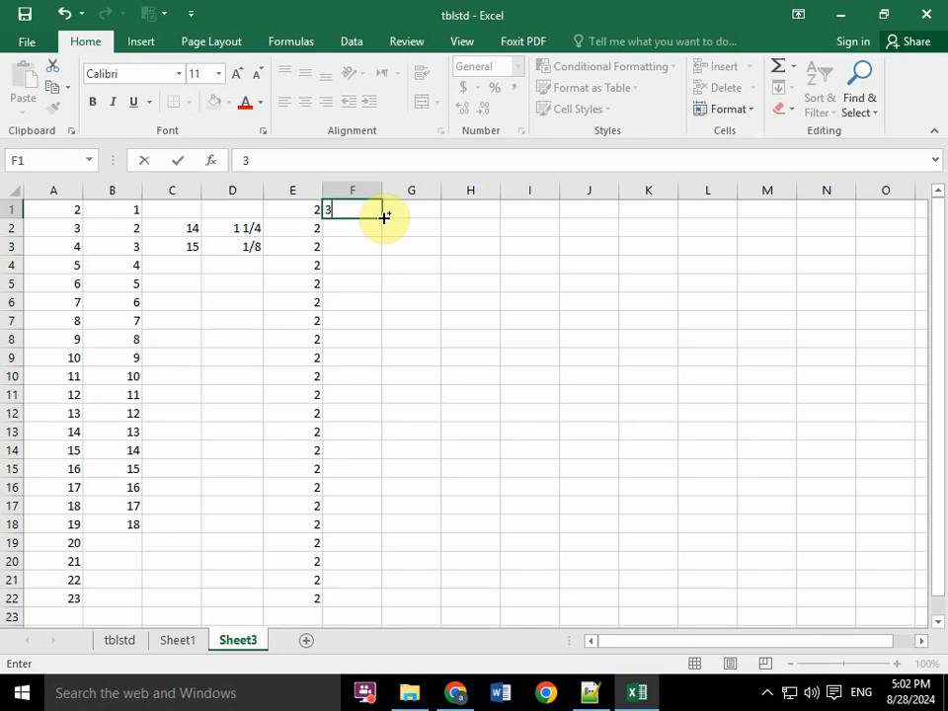
{"action": "left_click_drag", "start_coordinate": [384, 216], "coordinate": [379, 306]}
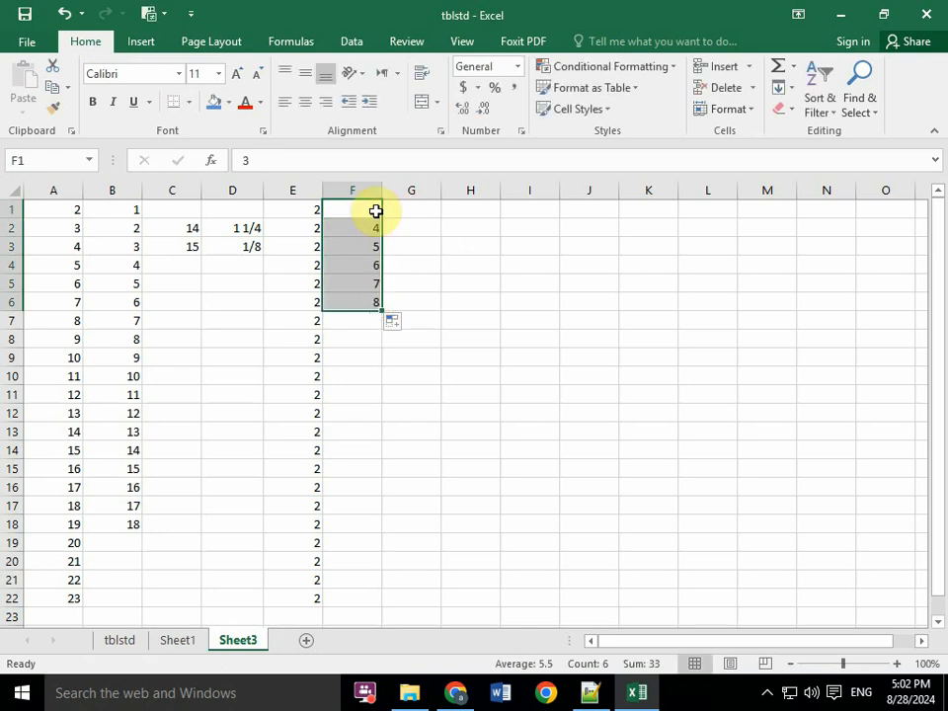
{"action": "left_click", "coordinate": [425, 209]}
{"action": "left_click", "coordinate": [137, 43]}
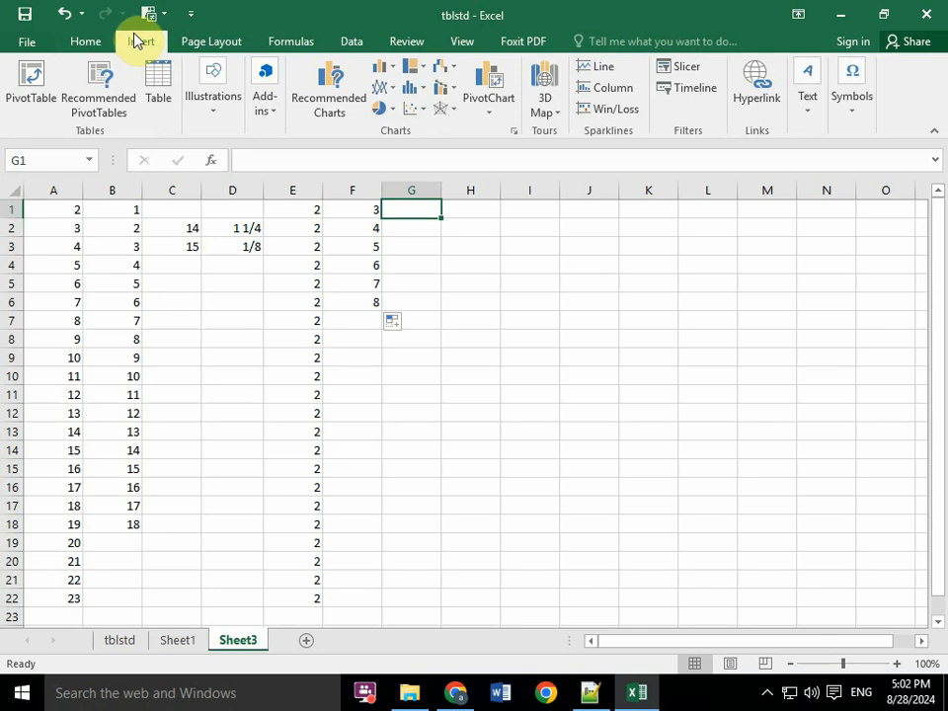
{"action": "left_click", "coordinate": [88, 44]}
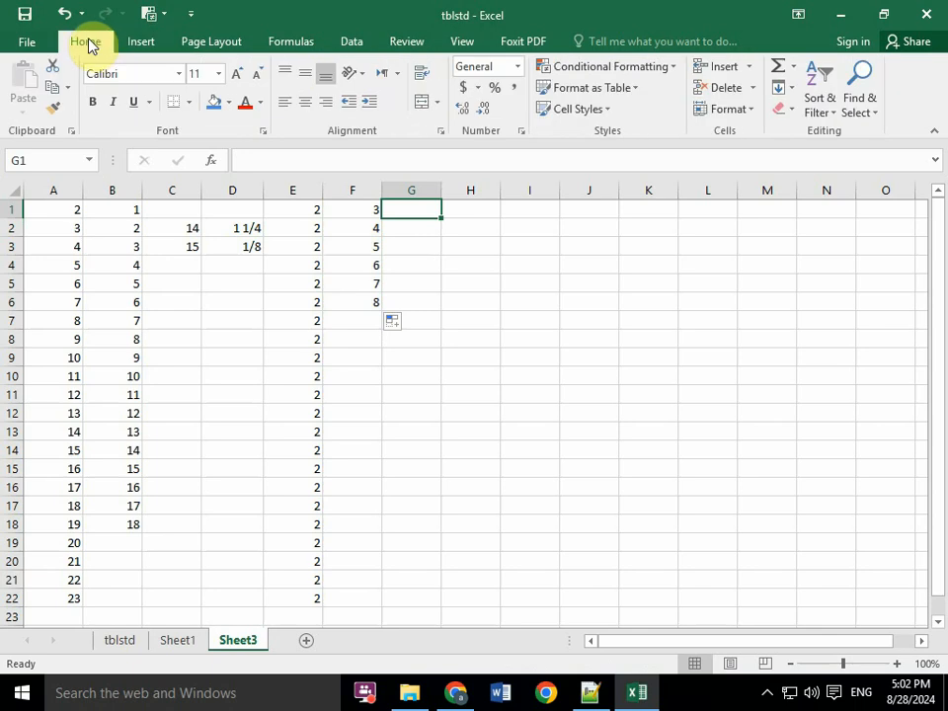
{"action": "left_click", "coordinate": [819, 111]}
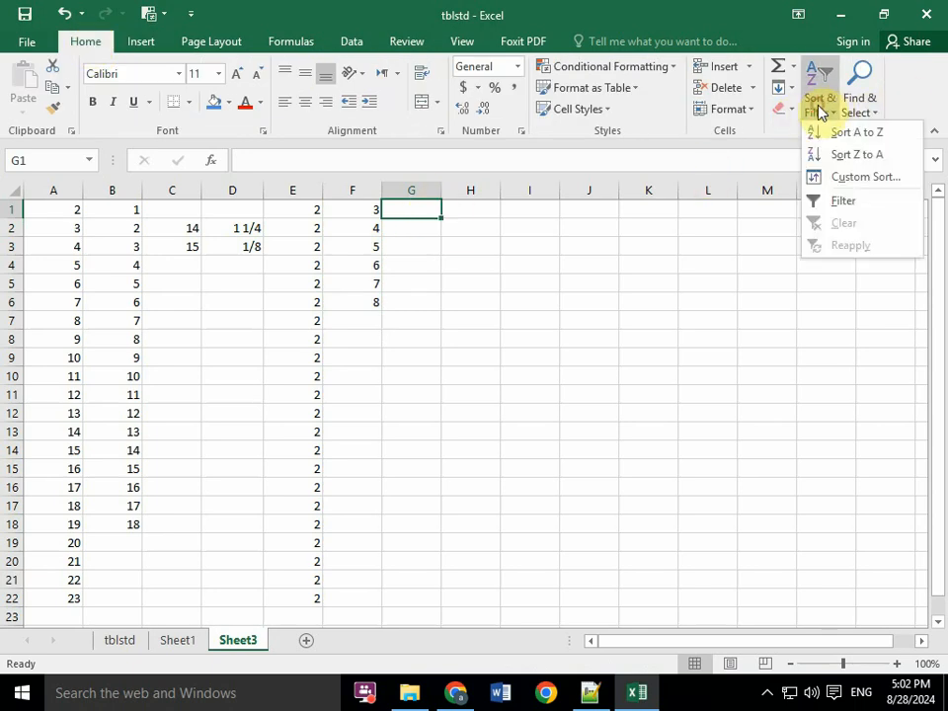
{"action": "left_click", "coordinate": [737, 245]}
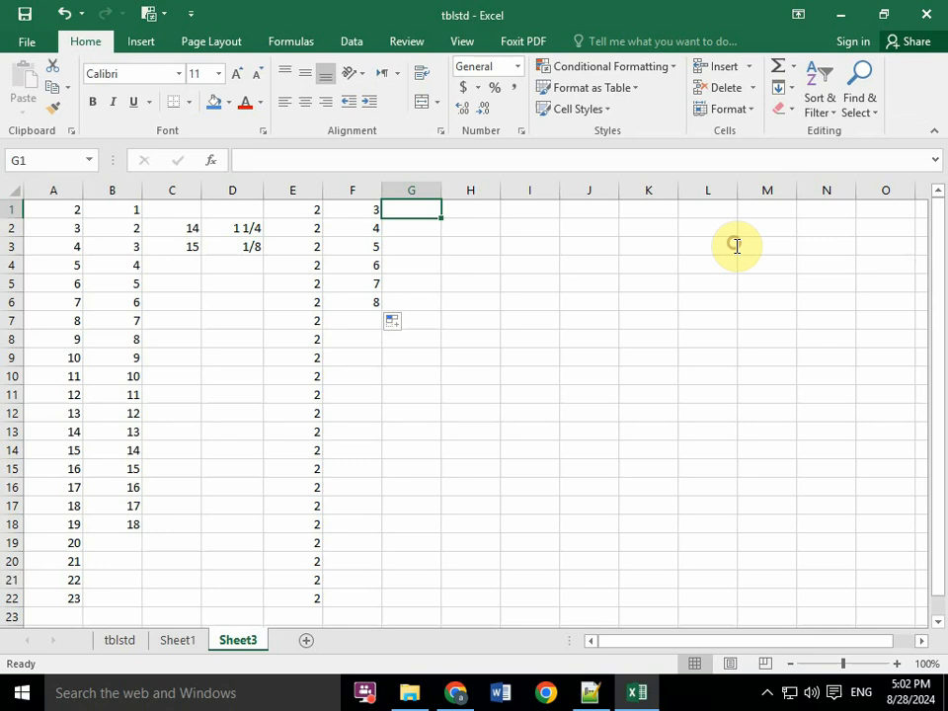
{"action": "left_click", "coordinate": [794, 94]}
{"action": "left_click", "coordinate": [787, 79]}
{"action": "left_click", "coordinate": [792, 70]}
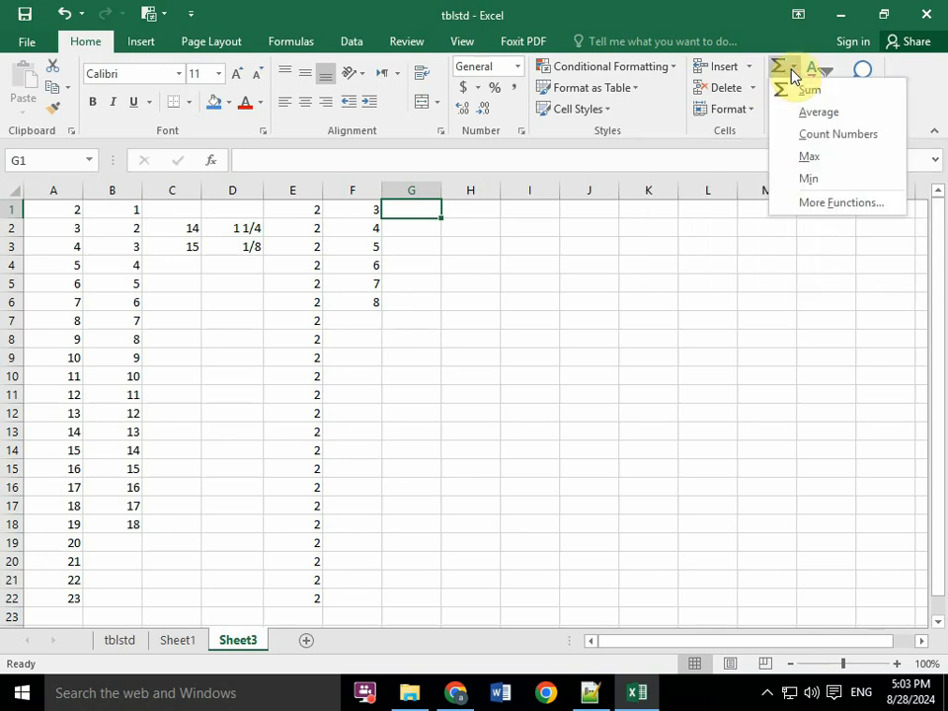
{"action": "left_click", "coordinate": [805, 88]}
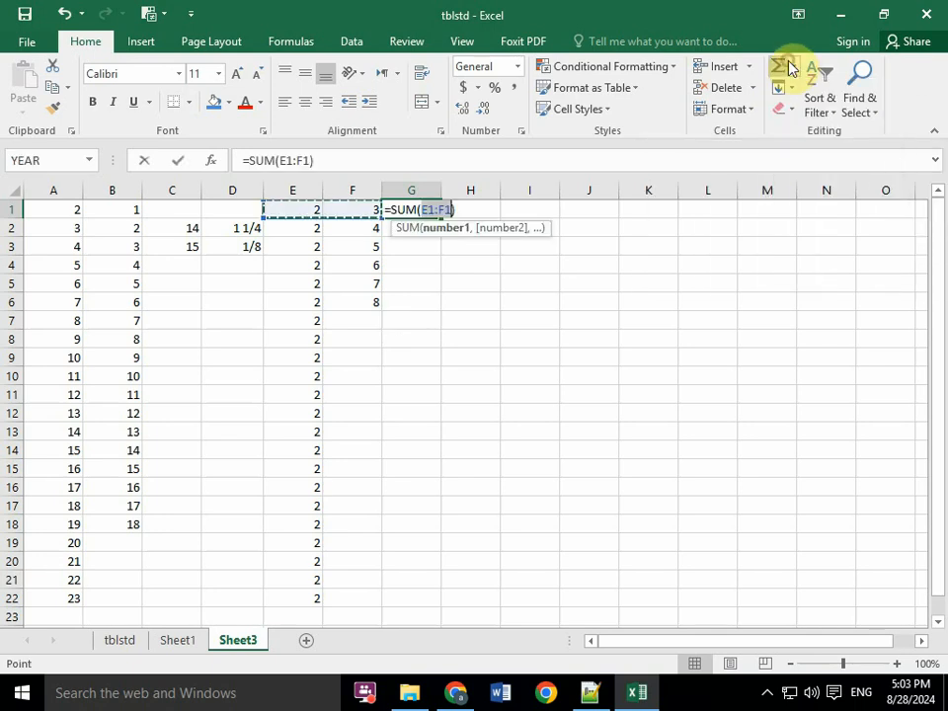
{"action": "left_click", "coordinate": [358, 253]}
{"action": "left_click", "coordinate": [305, 252]}
{"action": "left_click", "coordinate": [334, 205]}
{"action": "key", "text": "Escape"}
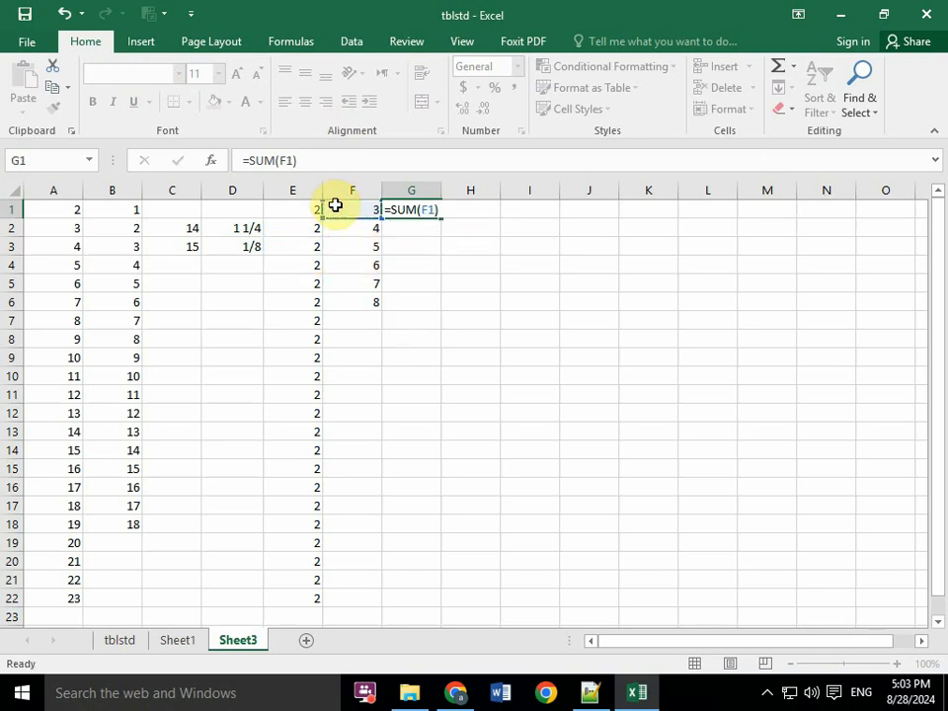
{"action": "left_click", "coordinate": [140, 43]}
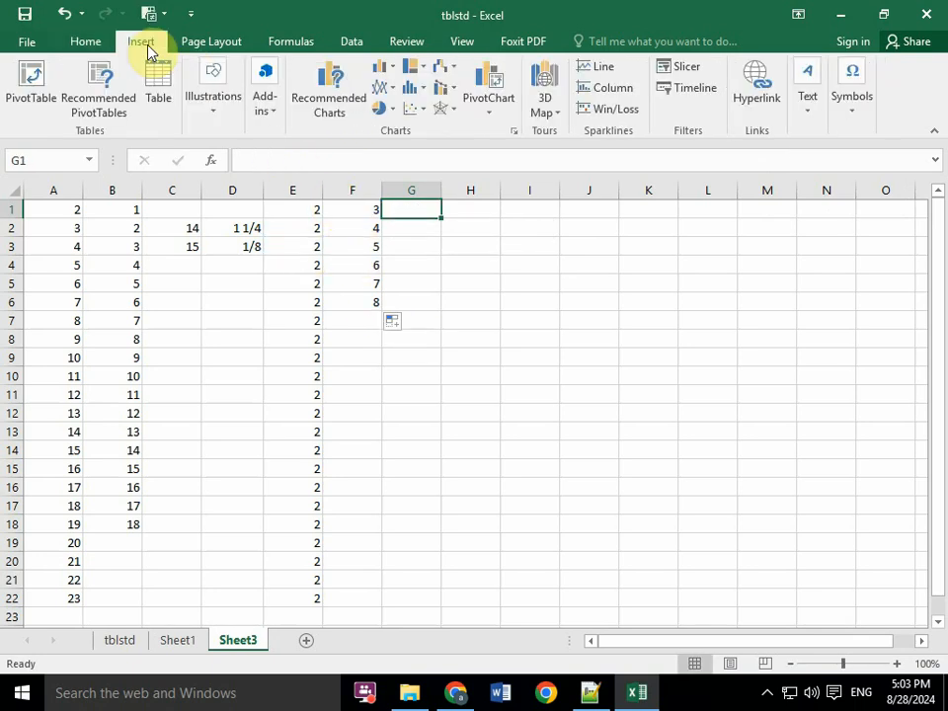
{"action": "left_click", "coordinate": [208, 42]}
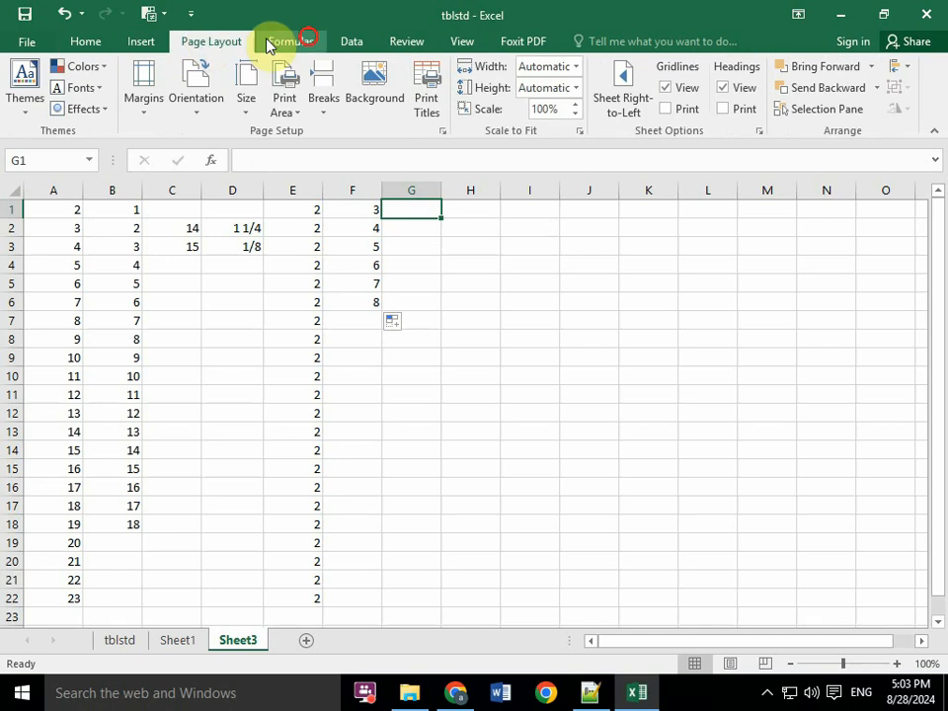
{"action": "left_click", "coordinate": [296, 43]}
{"action": "left_click", "coordinate": [89, 44]}
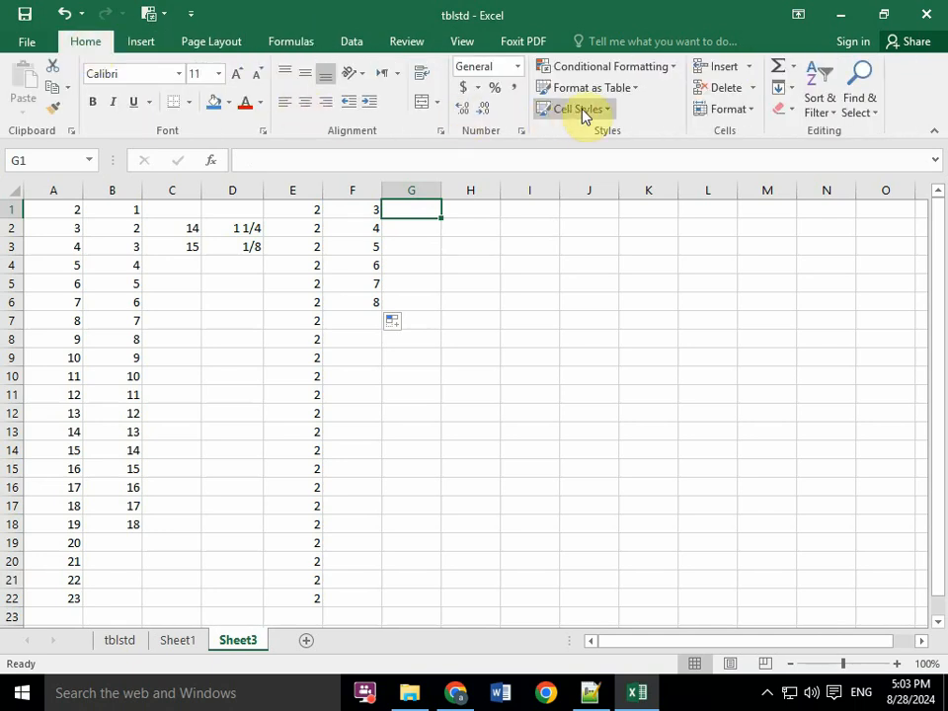
{"action": "left_click", "coordinate": [731, 109]}
{"action": "left_click", "coordinate": [745, 107]}
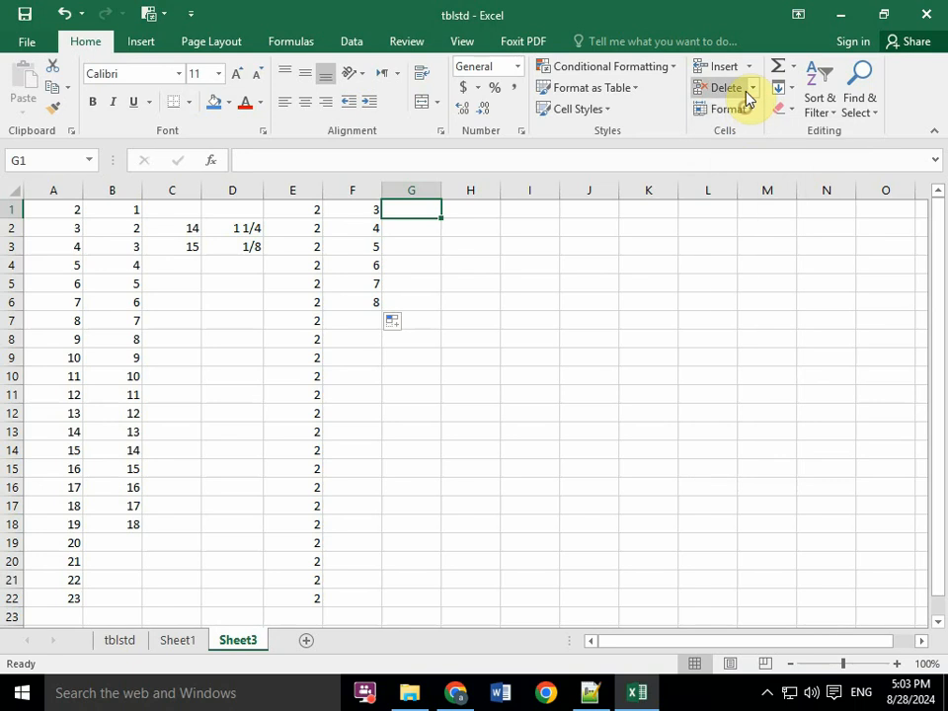
{"action": "left_click", "coordinate": [745, 65]}
{"action": "left_click", "coordinate": [747, 67]}
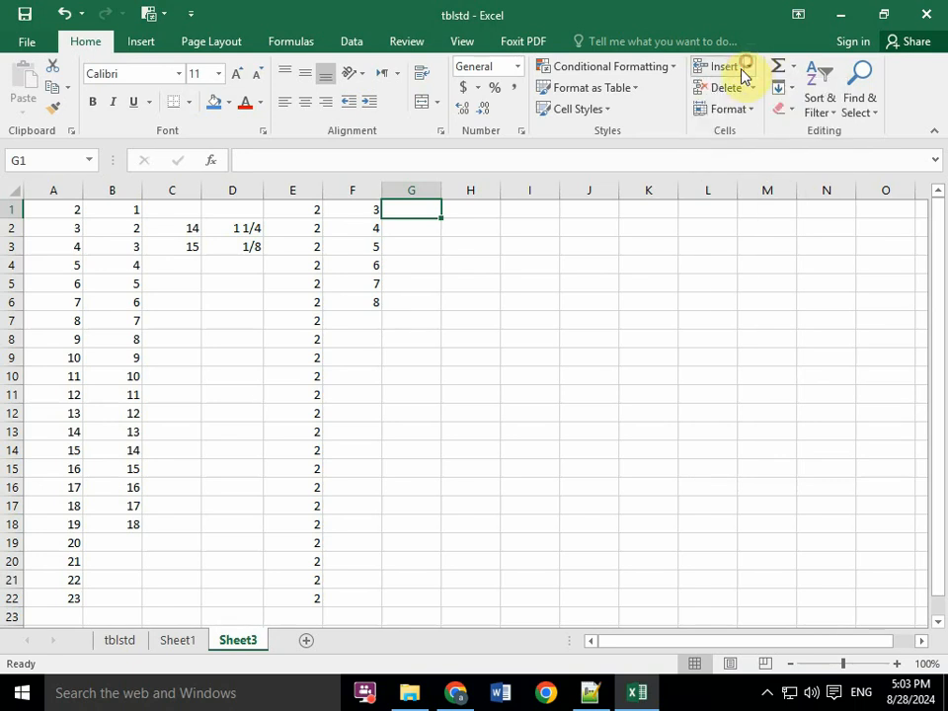
{"action": "left_click", "coordinate": [753, 88]}
{"action": "left_click", "coordinate": [754, 91]}
{"action": "left_click", "coordinate": [728, 107]}
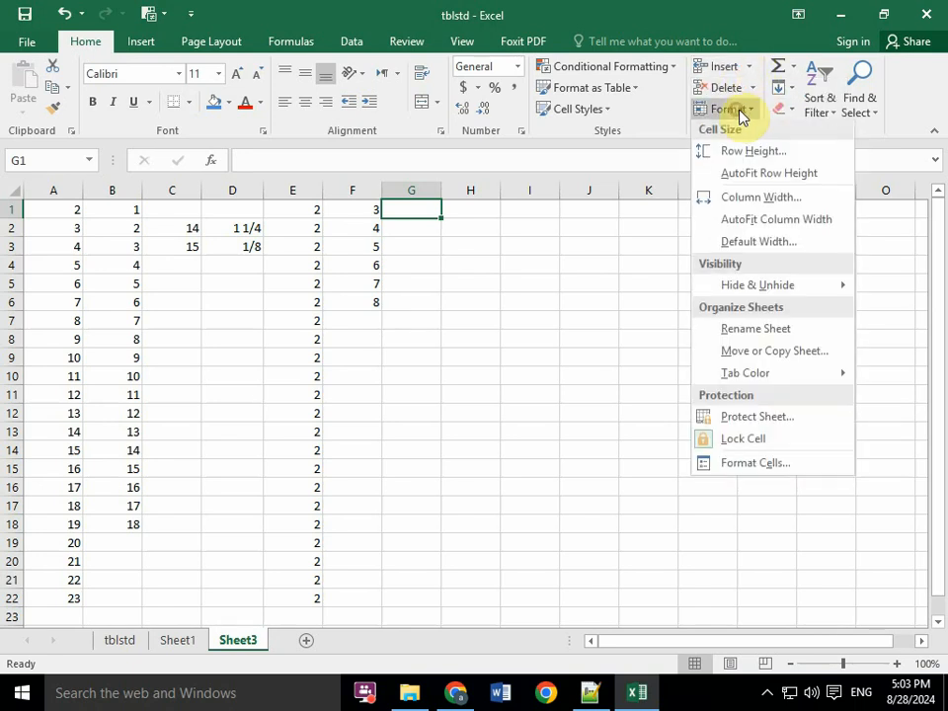
{"action": "left_click", "coordinate": [738, 110]}
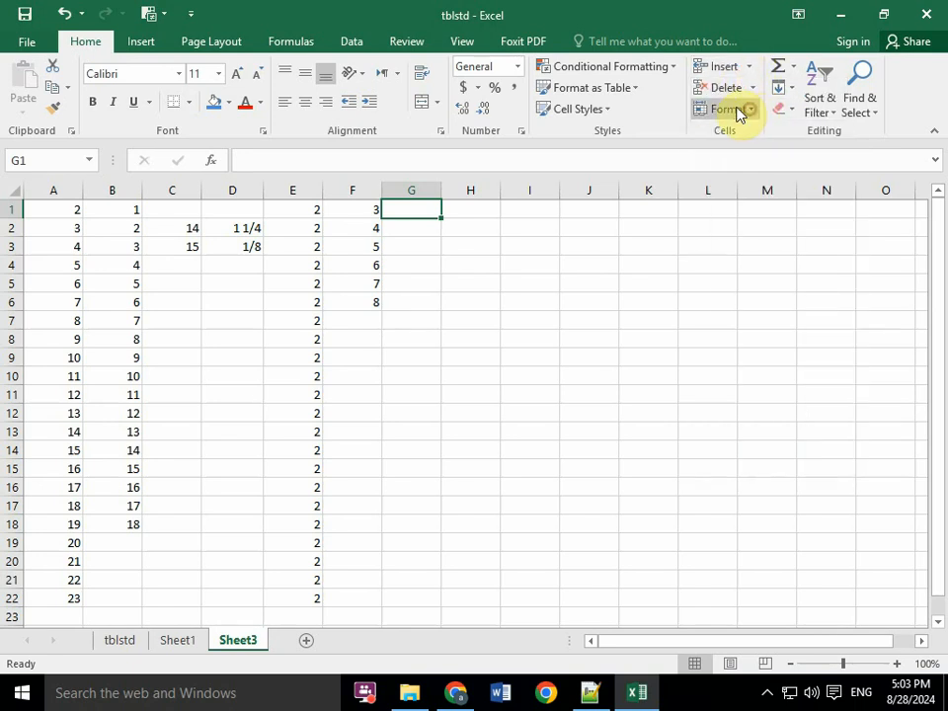
{"action": "left_click", "coordinate": [817, 99]}
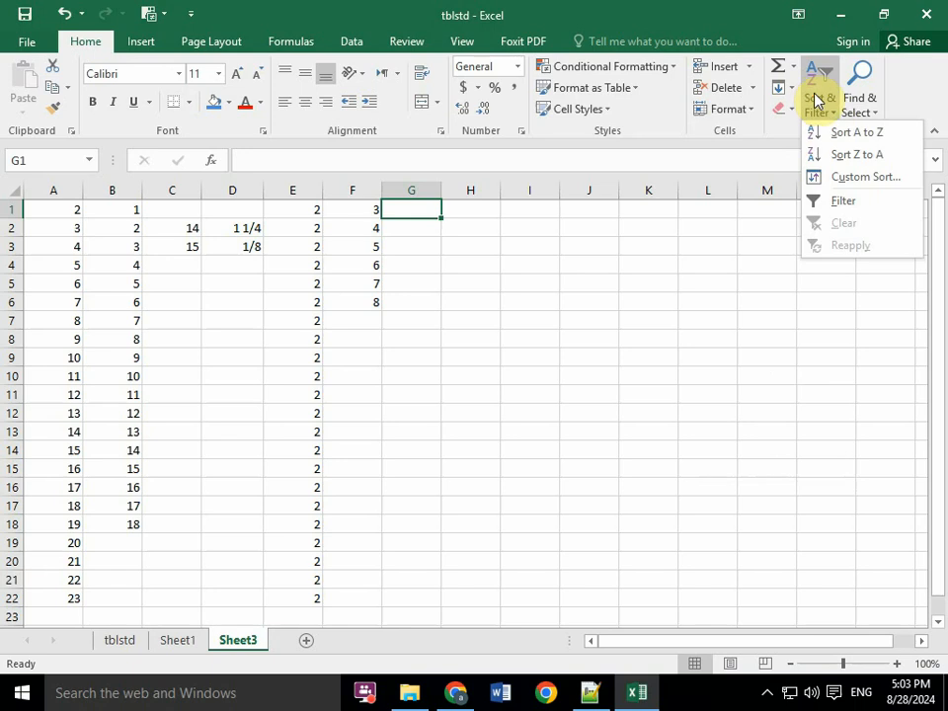
{"action": "left_click", "coordinate": [847, 177]}
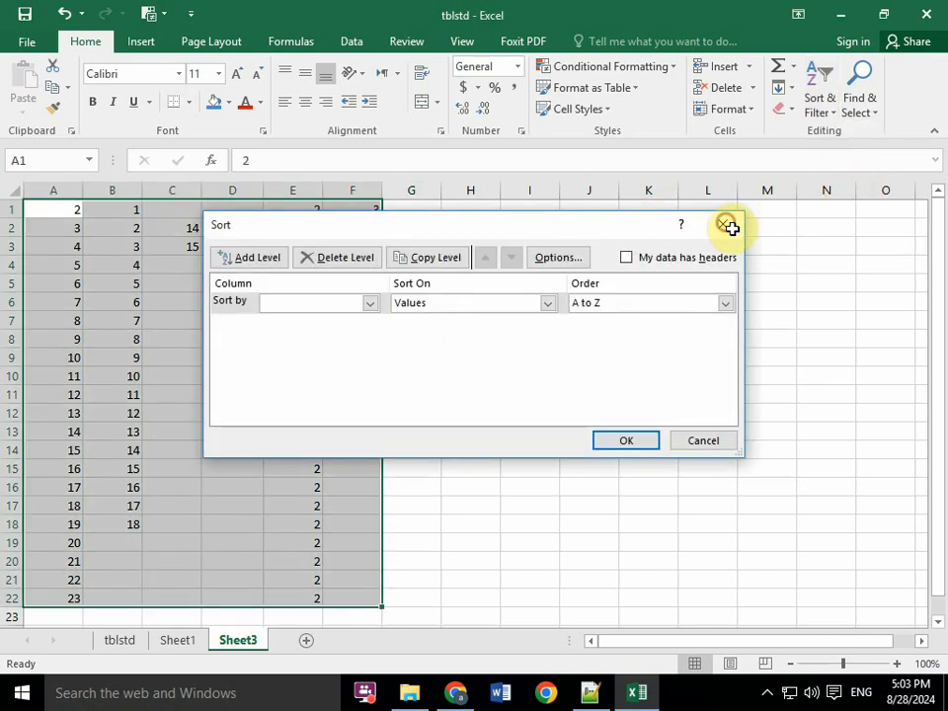
{"action": "left_click", "coordinate": [724, 224]}
{"action": "left_click", "coordinate": [857, 107]}
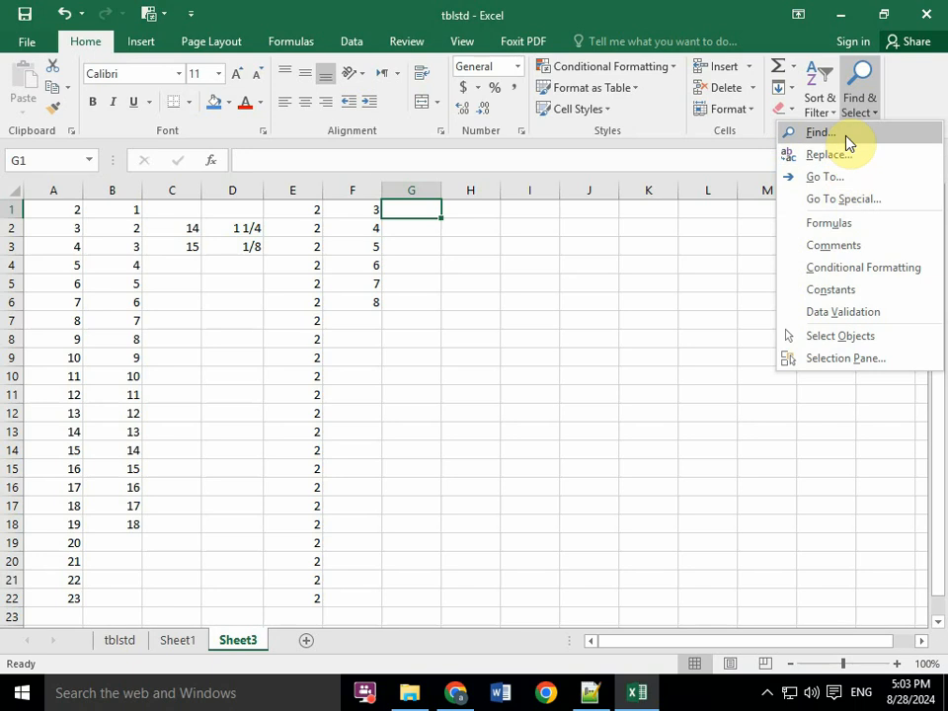
{"action": "left_click", "coordinate": [743, 287]}
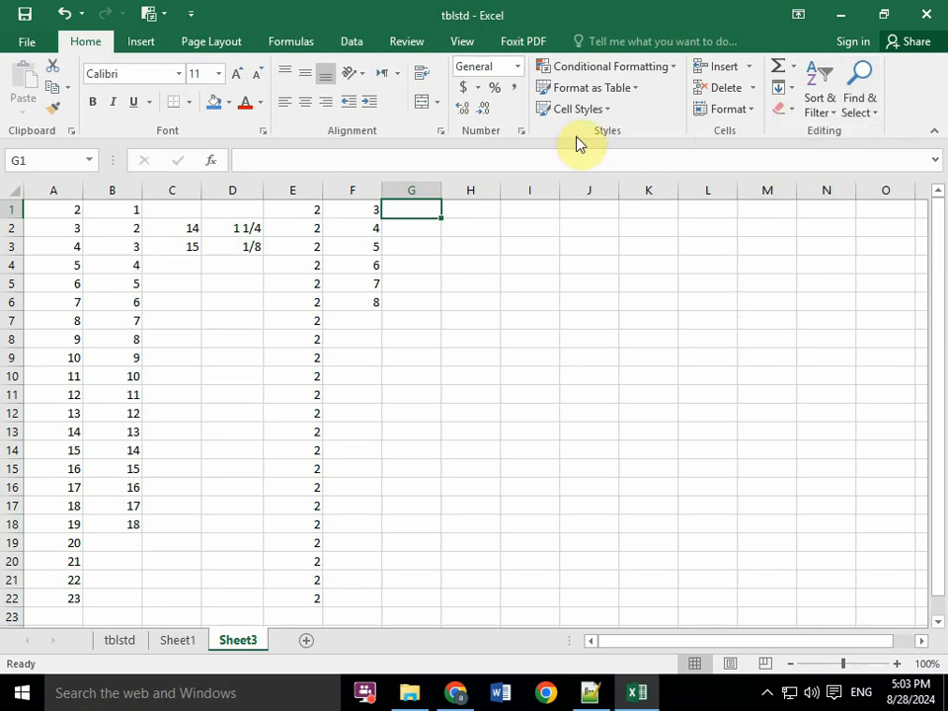
{"action": "left_click", "coordinate": [146, 39]}
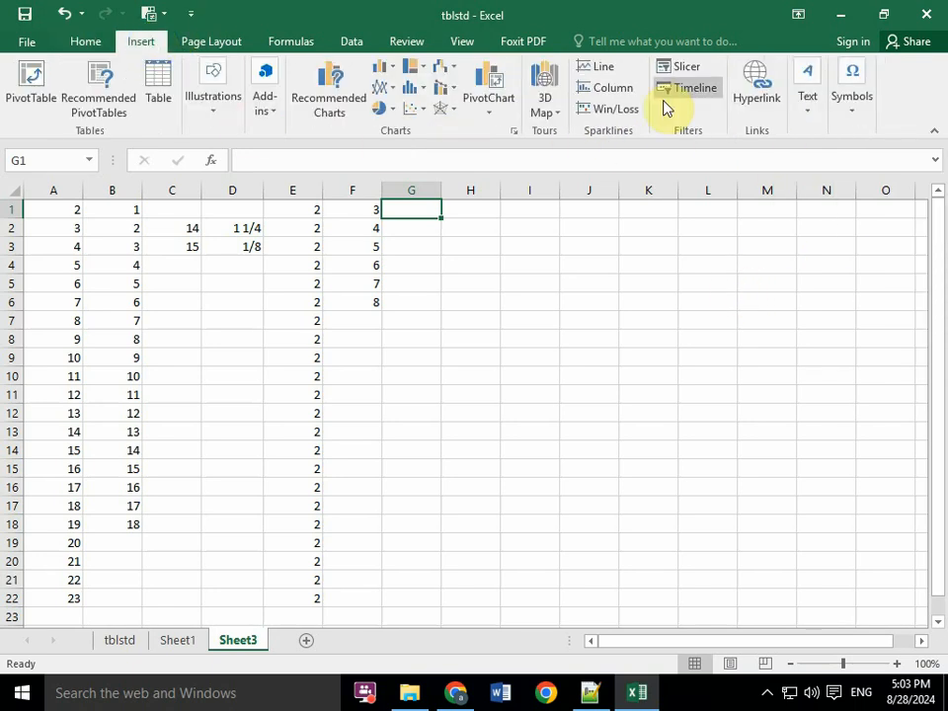
{"action": "left_click", "coordinate": [811, 103]}
{"action": "left_click", "coordinate": [810, 105]}
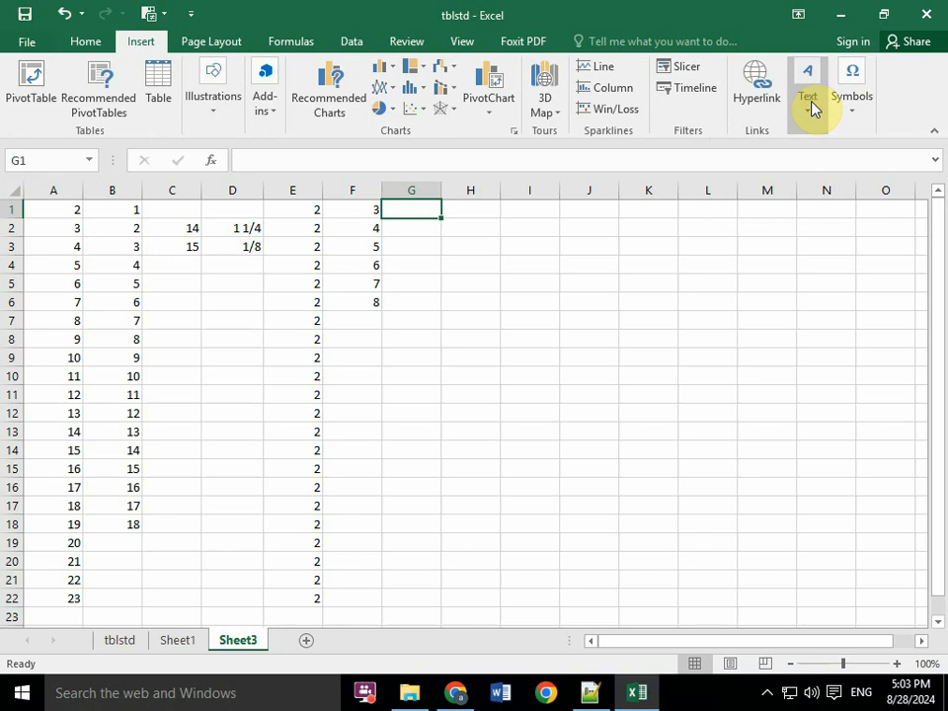
{"action": "left_click", "coordinate": [75, 46]}
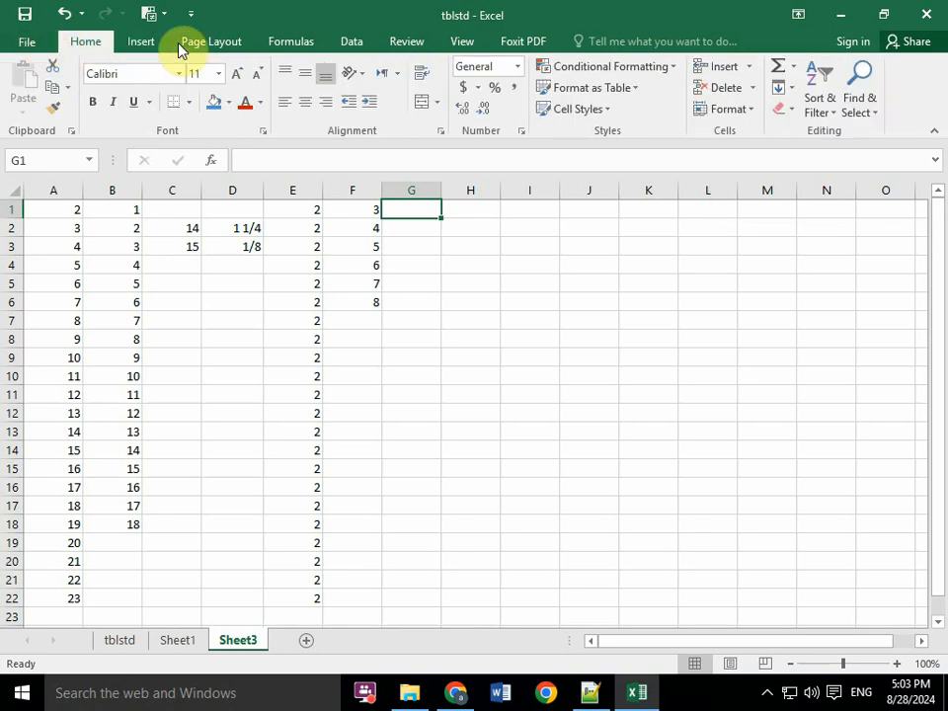
{"action": "left_click", "coordinate": [604, 109]}
{"action": "left_click", "coordinate": [605, 109]}
{"action": "left_click", "coordinate": [663, 70]}
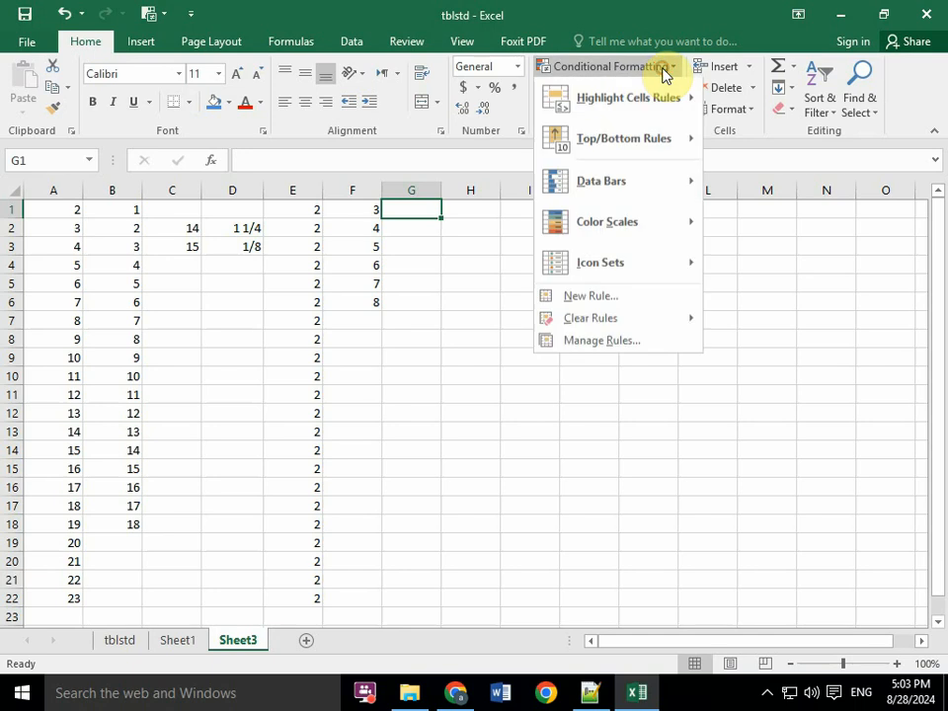
{"action": "left_click", "coordinate": [663, 70]}
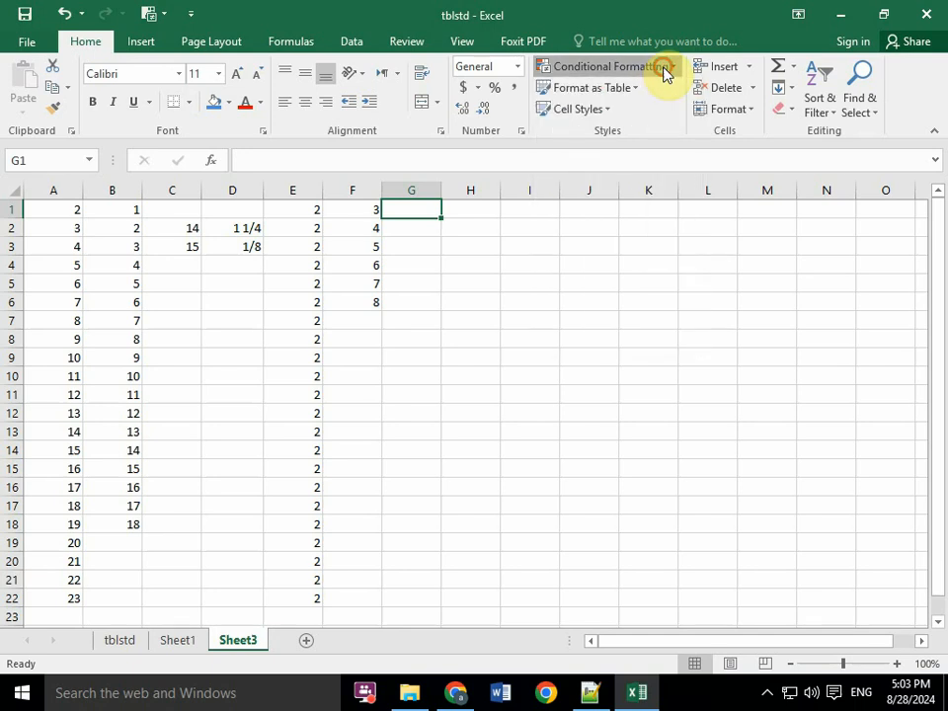
{"action": "left_click", "coordinate": [785, 115]}
{"action": "left_click", "coordinate": [785, 115]}
- Try to fill a linear series down the column from the empty cell G1 with step value 1 and stop value 1000
{"action": "left_click", "coordinate": [787, 87]}
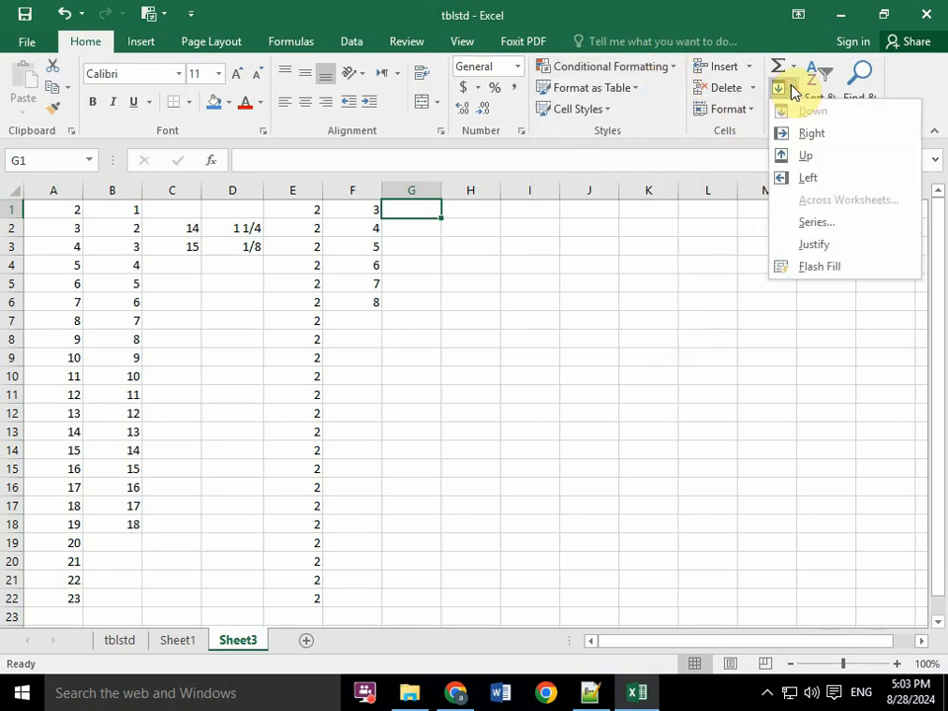
{"action": "left_click", "coordinate": [791, 90]}
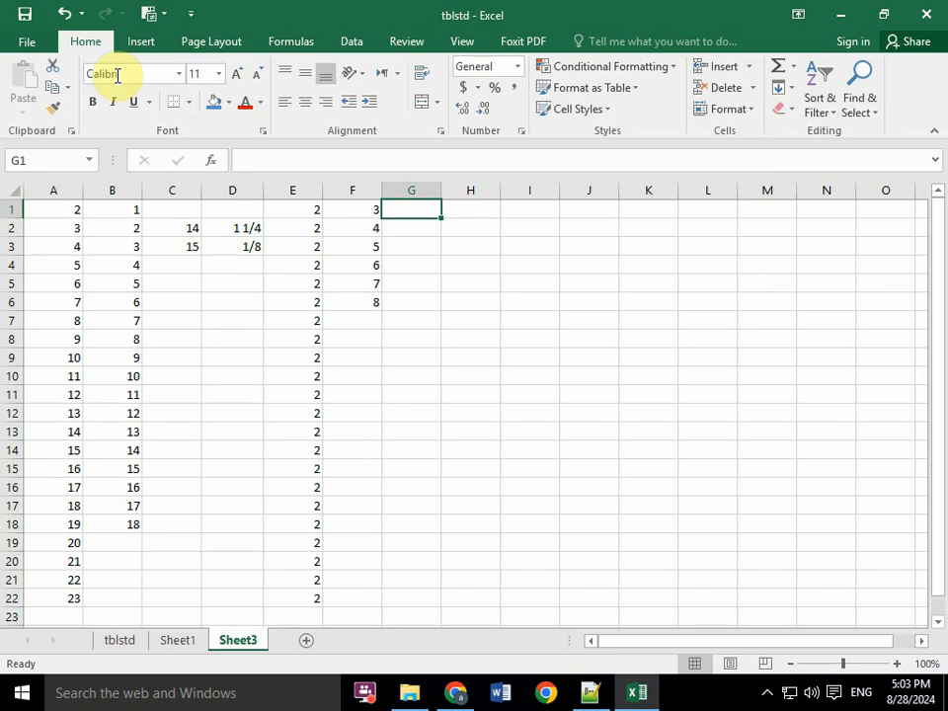
{"action": "left_click", "coordinate": [793, 90]}
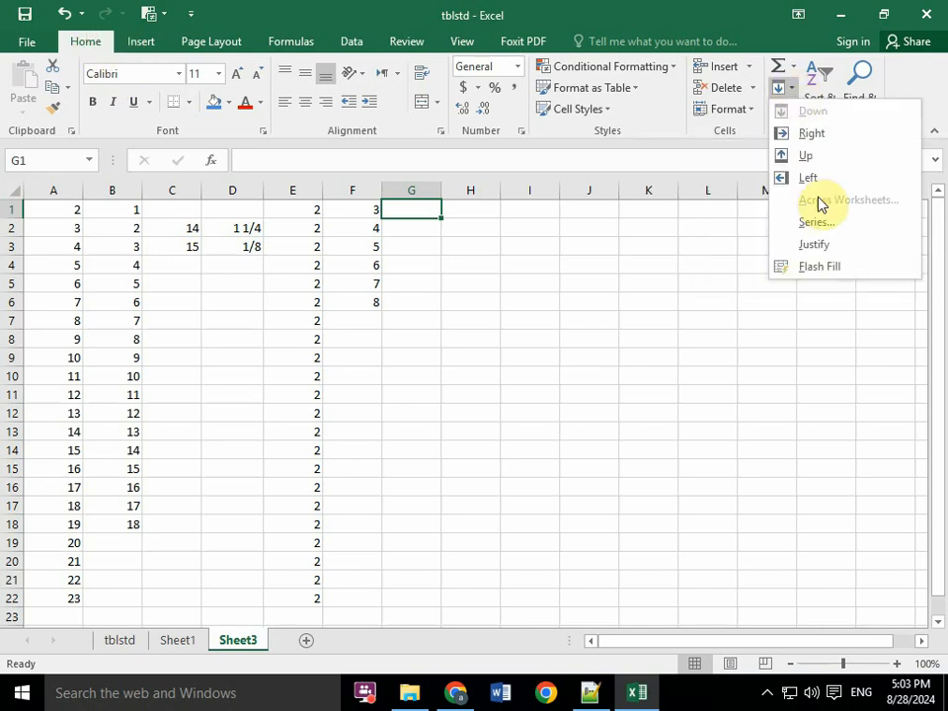
{"action": "left_click", "coordinate": [831, 226]}
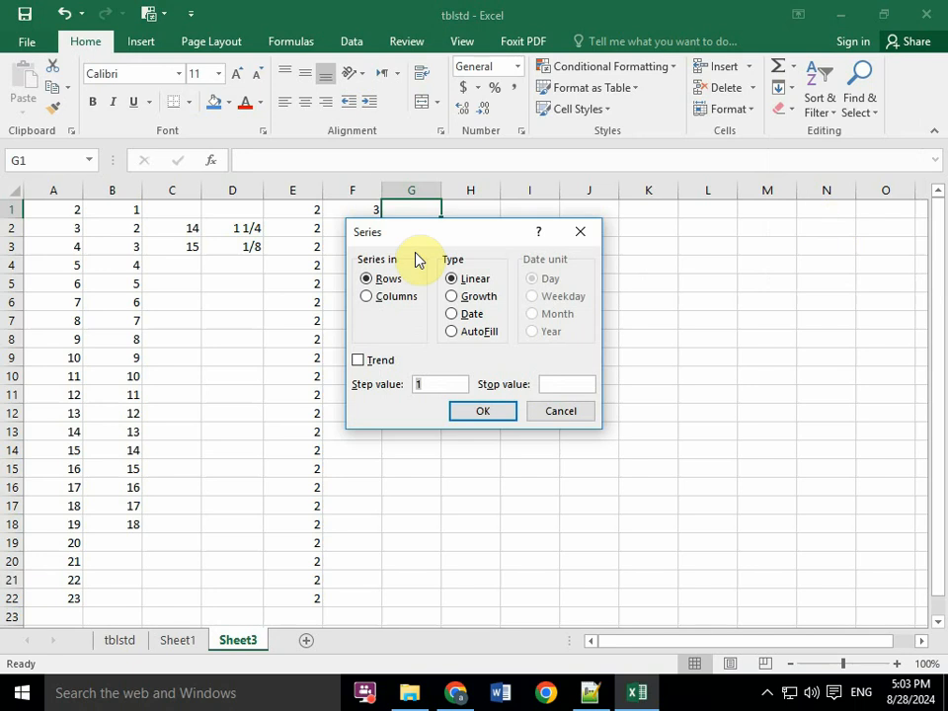
{"action": "left_click", "coordinate": [366, 298]}
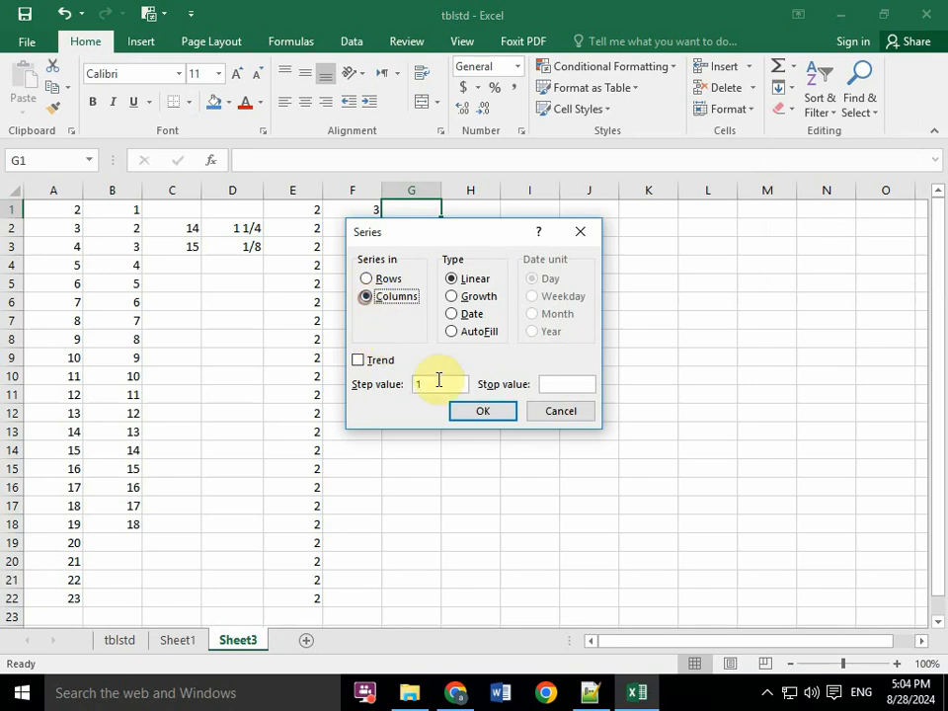
{"action": "left_click", "coordinate": [446, 384]}
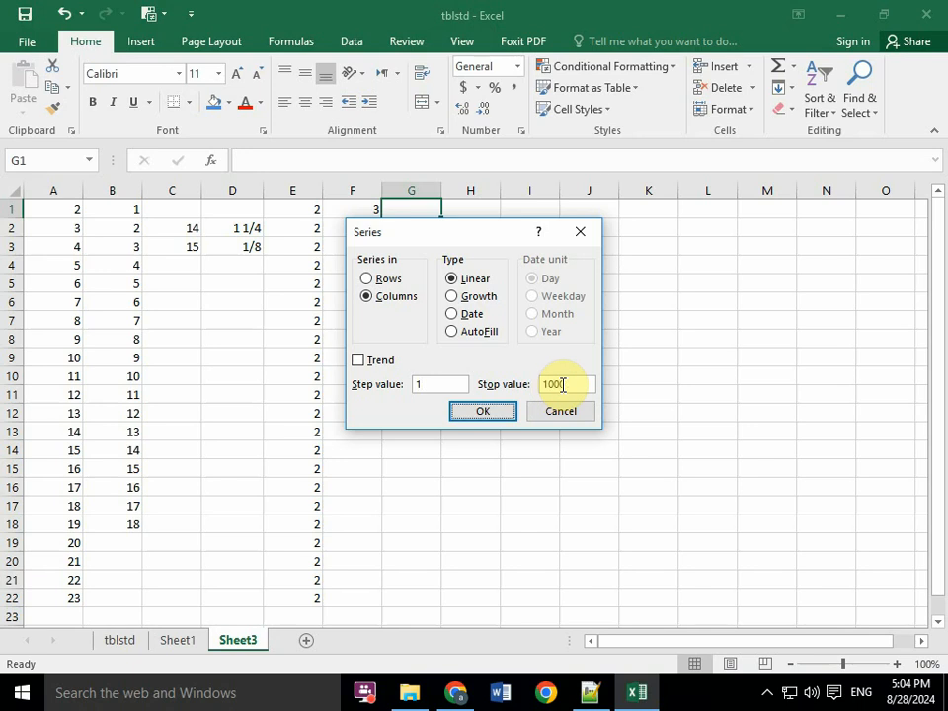
{"action": "key", "text": "Return"}
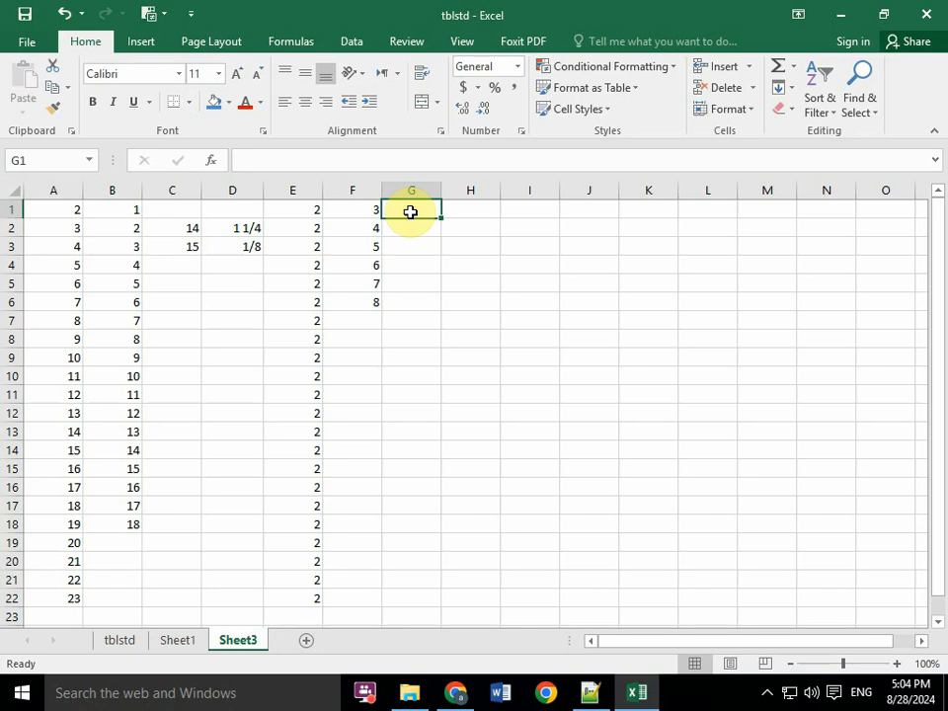
- Enter 1 in G1 and fill a linear series down the column with step value 1 and stop value 100
{"action": "type", "text": "1"}
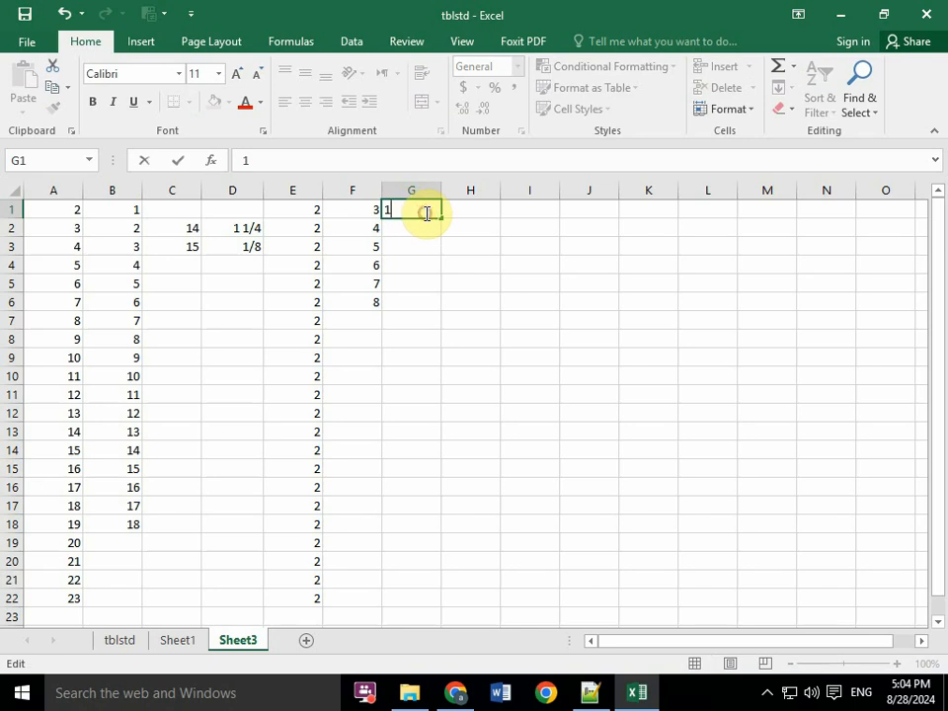
{"action": "key", "text": "Return"}
{"action": "left_click", "coordinate": [427, 211]}
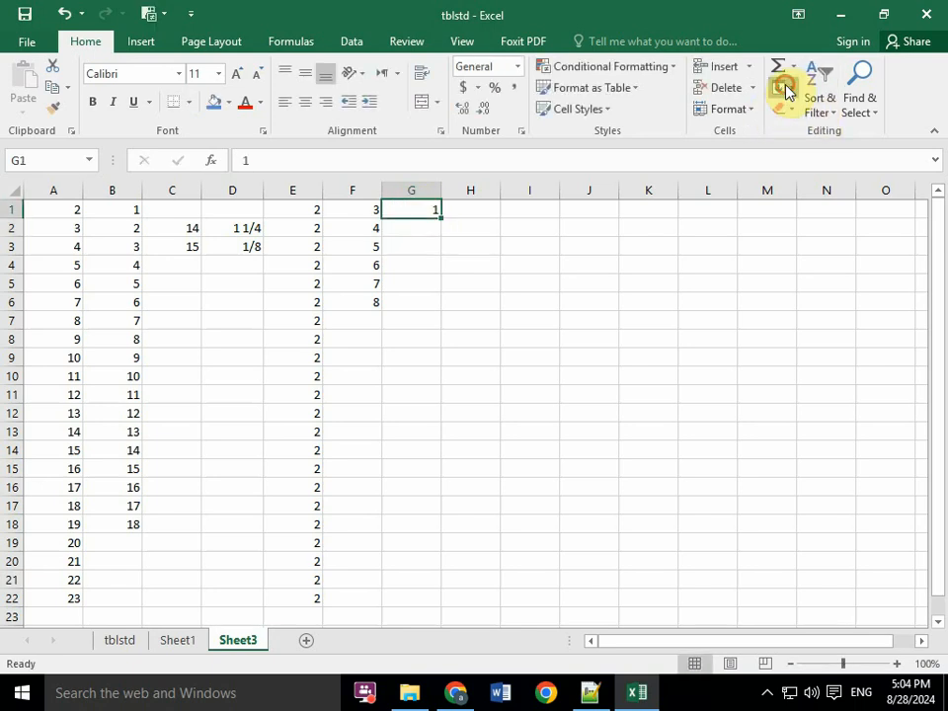
{"action": "left_click", "coordinate": [787, 92]}
{"action": "left_click", "coordinate": [807, 227]}
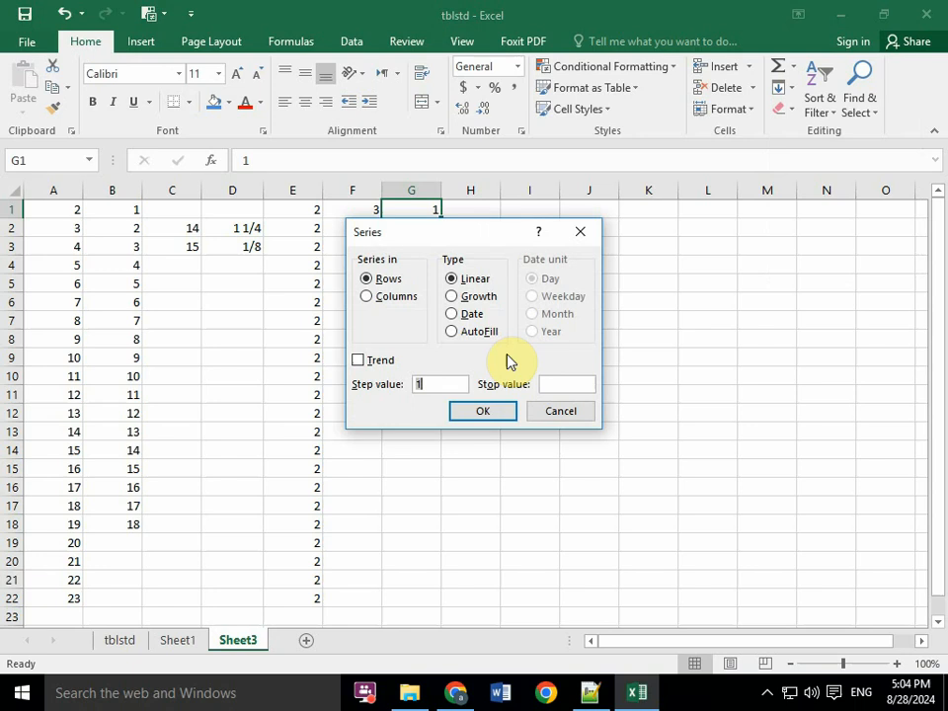
{"action": "left_click", "coordinate": [572, 382]}
{"action": "type", "text": "100"}
{"action": "left_click", "coordinate": [371, 296]}
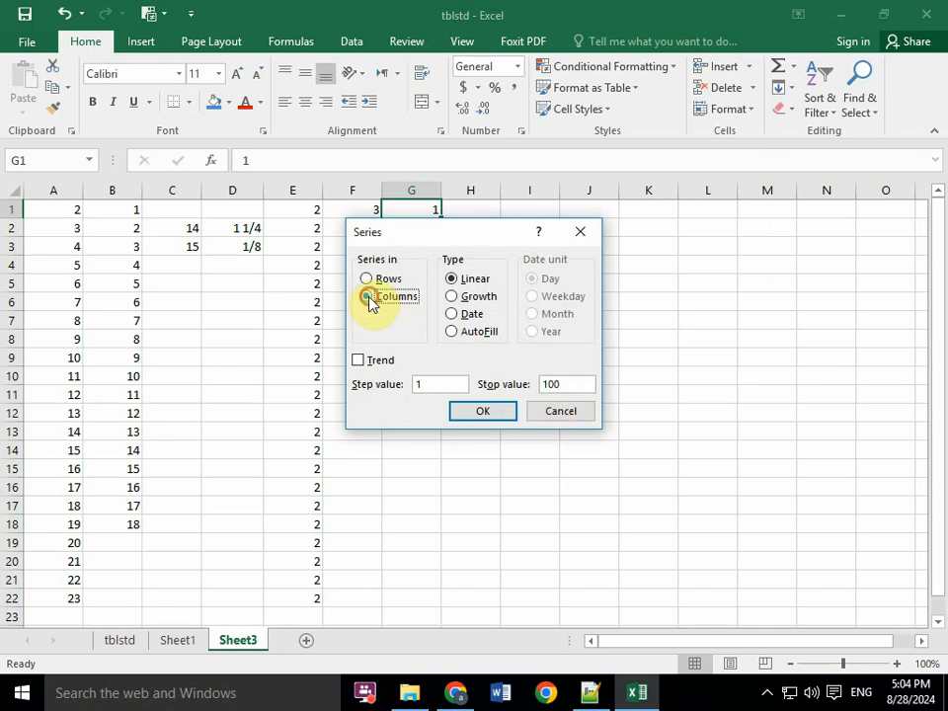
{"action": "left_click", "coordinate": [500, 412]}
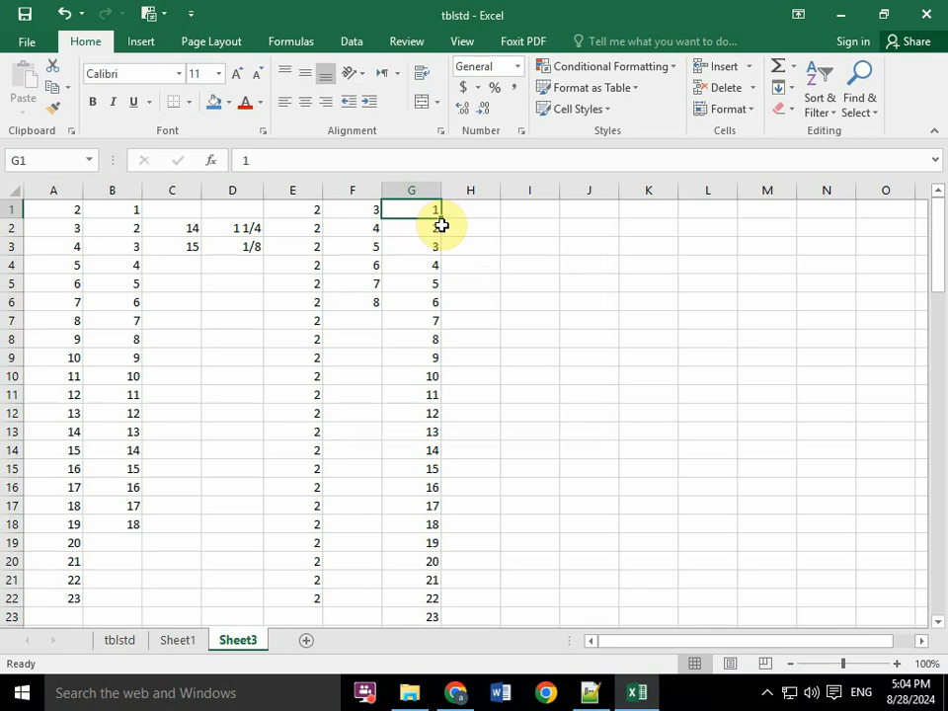
{"action": "left_click_drag", "start_coordinate": [933, 313], "coordinate": [942, 211]}
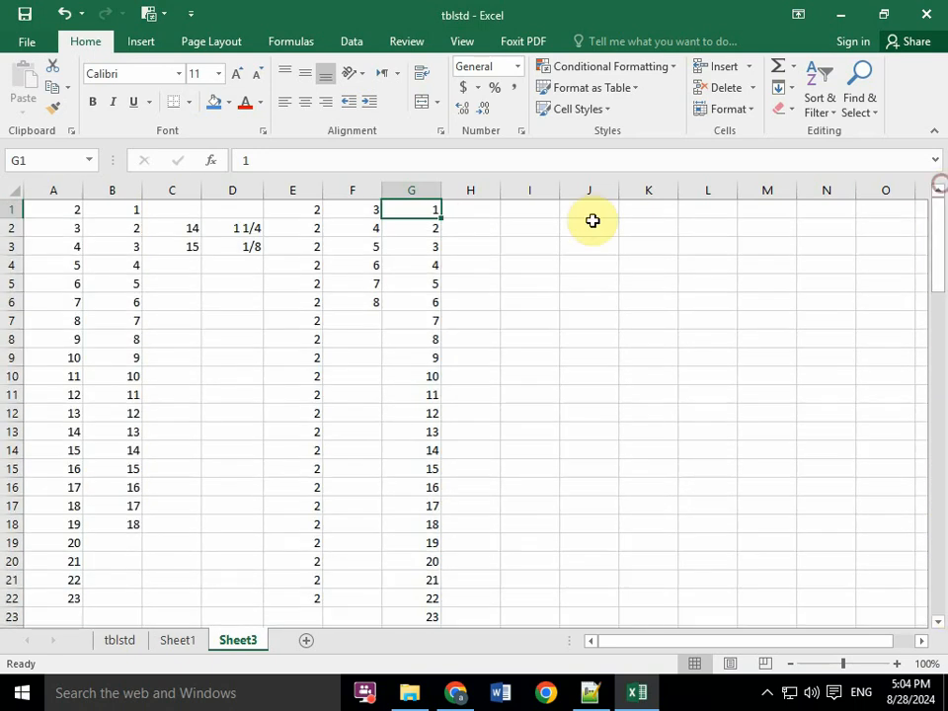
- Enter 1 in H1 as the starting value and reselect the cell
{"action": "left_click", "coordinate": [489, 208]}
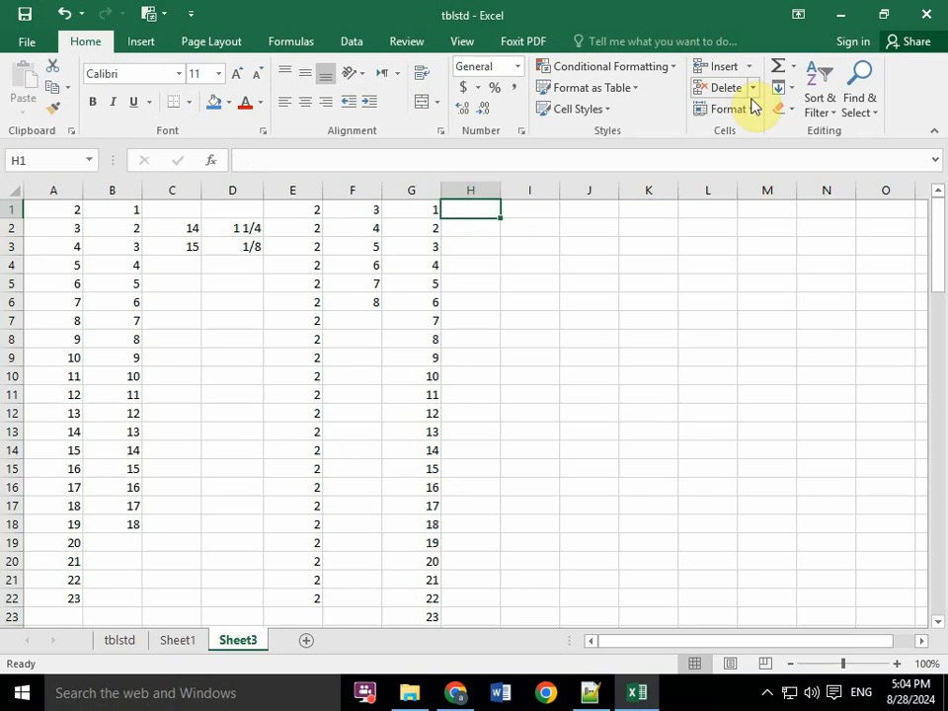
{"action": "left_click", "coordinate": [790, 92]}
{"action": "left_click", "coordinate": [476, 208]}
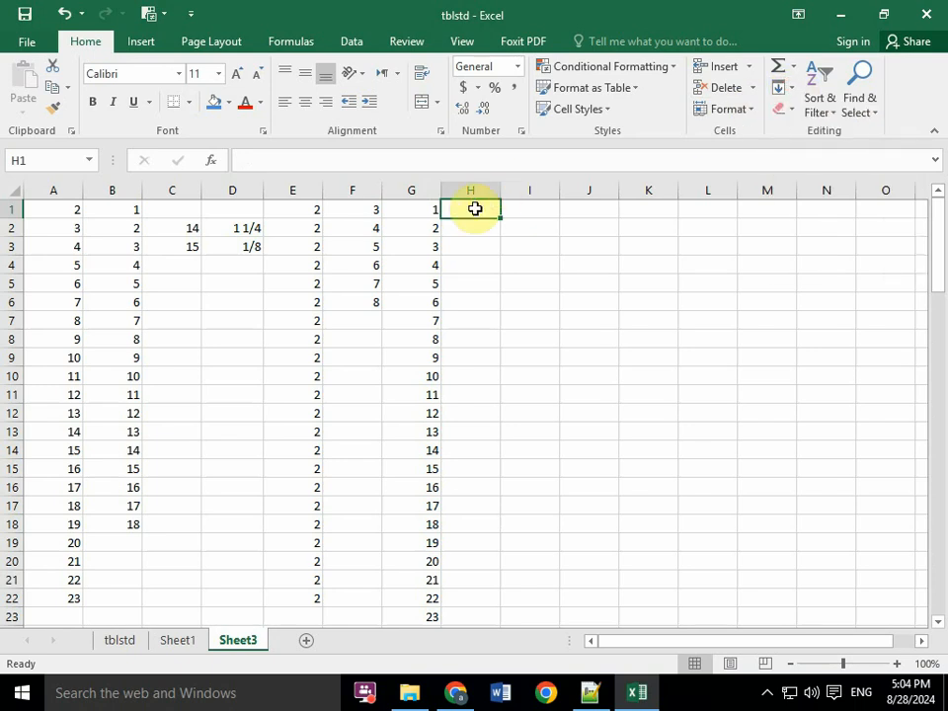
{"action": "type", "text": "1"}
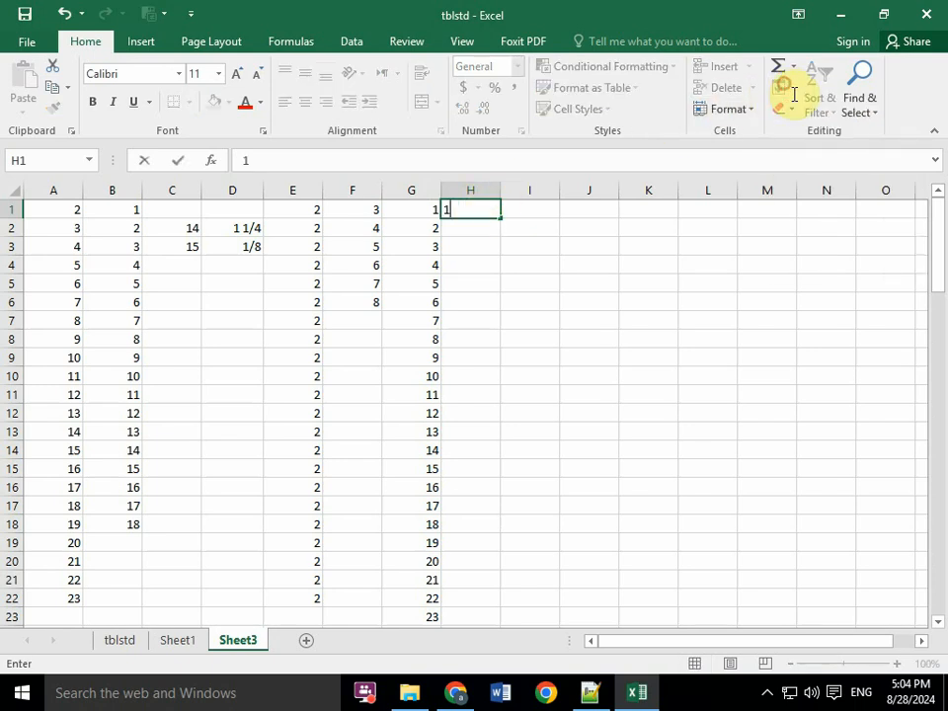
{"action": "left_click", "coordinate": [476, 210]}
{"action": "left_click", "coordinate": [504, 231]}
{"action": "left_click", "coordinate": [486, 210]}
- Fill a linear series across row 1 from H1 with step value 1 and stop value 10, ending on I6
{"action": "left_click", "coordinate": [786, 91]}
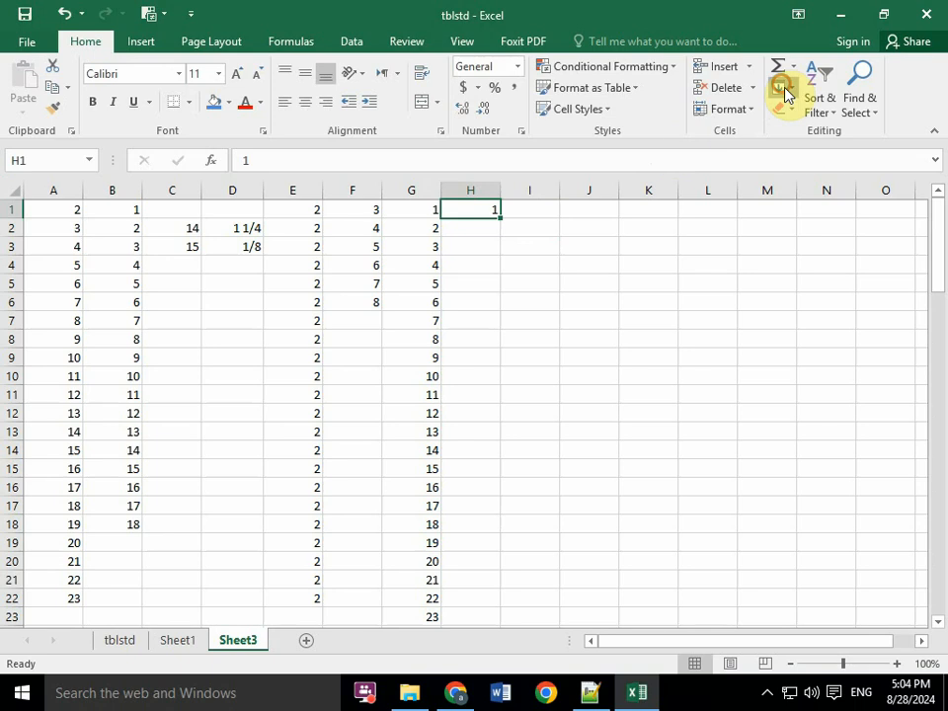
{"action": "left_click", "coordinate": [815, 215]}
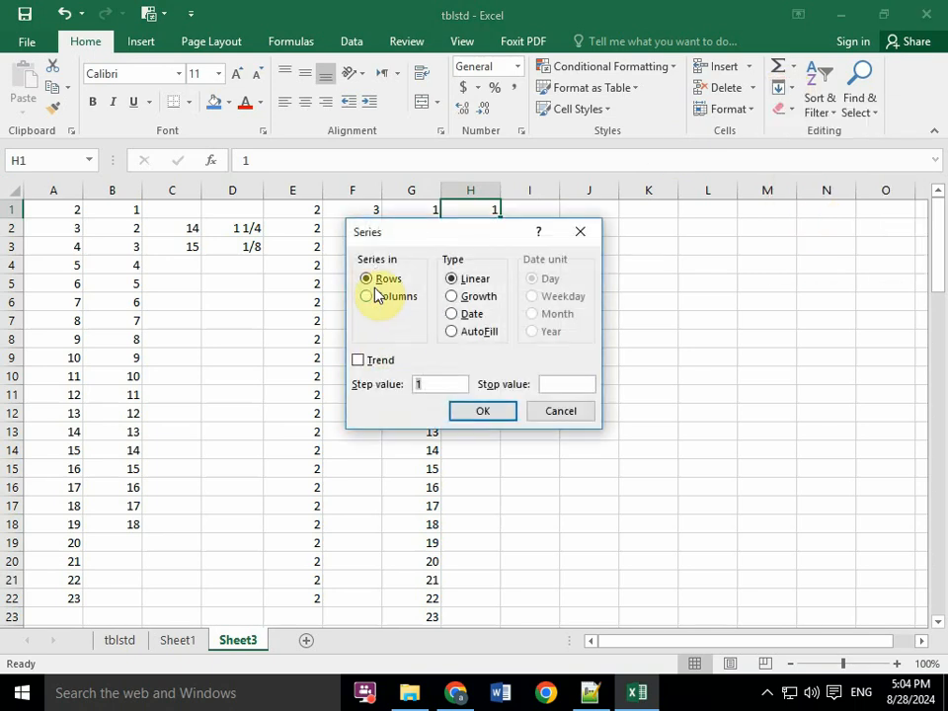
{"action": "left_click", "coordinate": [543, 385]}
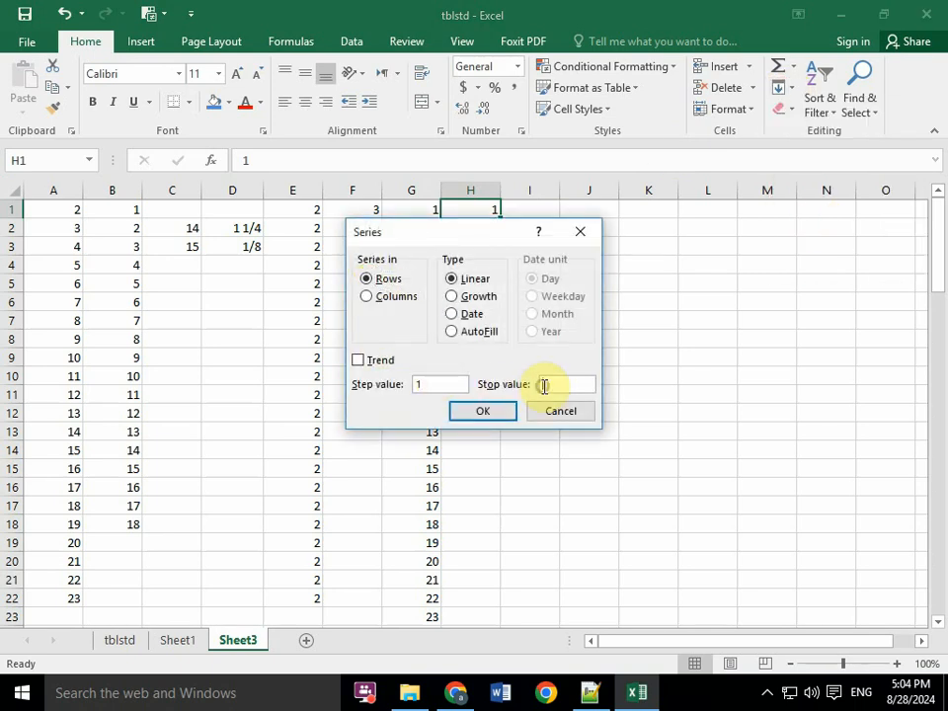
{"action": "type", "text": "10"}
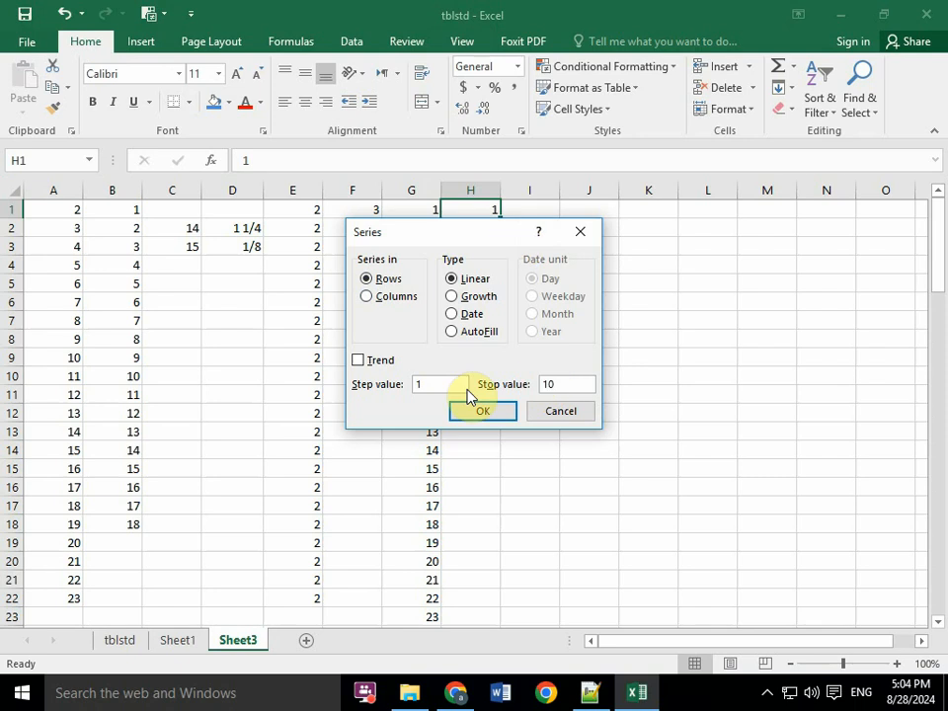
{"action": "left_click", "coordinate": [483, 410]}
{"action": "left_click_drag", "start_coordinate": [647, 641], "coordinate": [815, 635]}
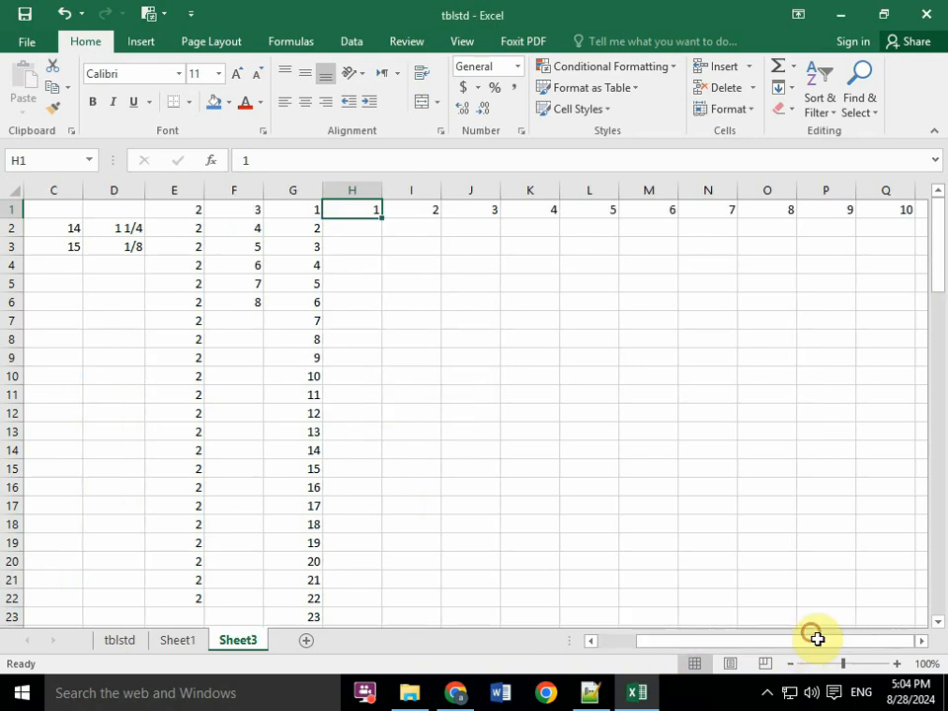
{"action": "left_click", "coordinate": [387, 298]}
- Switch to Notepad++ and add a dashed separator line below the topic "Using AutoComplete to automate data entry"
{"action": "left_click", "coordinate": [590, 692]}
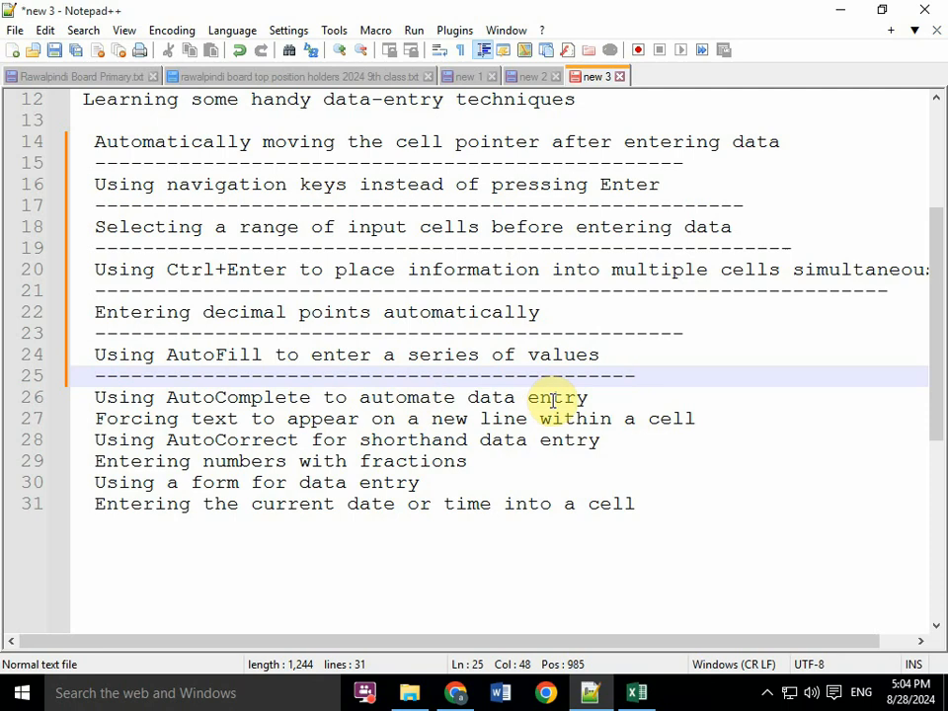
{"action": "left_click", "coordinate": [605, 396]}
{"action": "key", "text": "Return"}
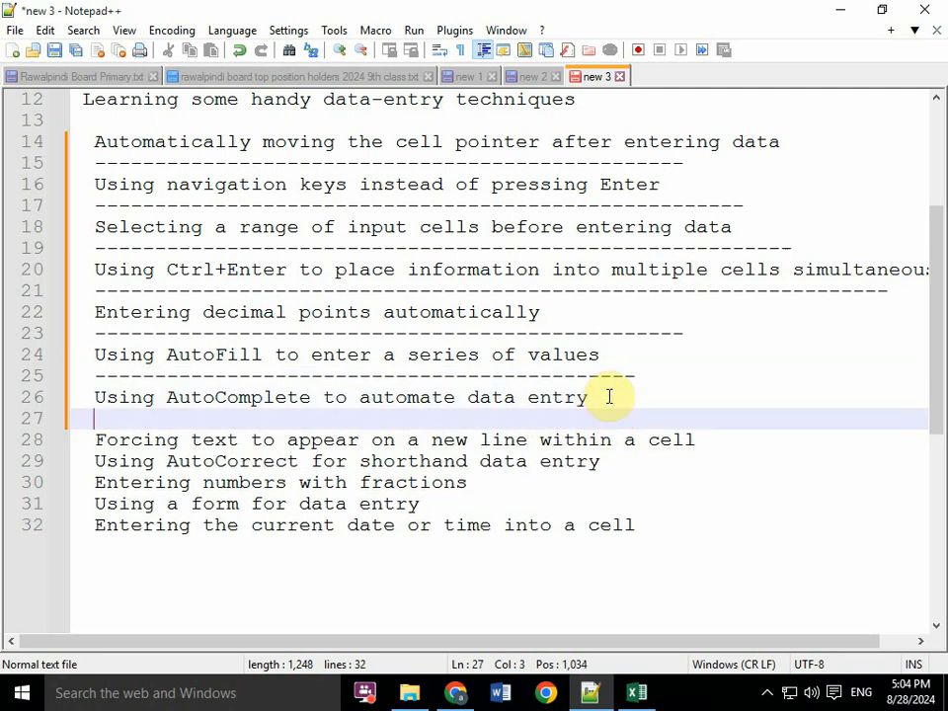
{"action": "type", "text": "---------------------------------------------------"}
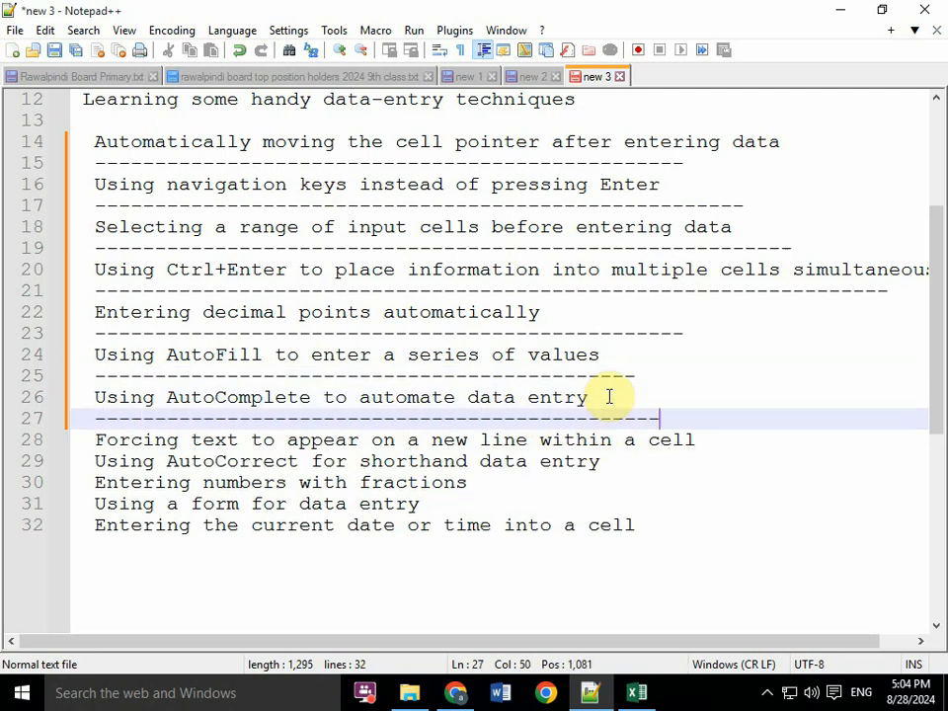
- Switch back to Excel and add a new worksheet after Sheet3
{"action": "left_click", "coordinate": [632, 693]}
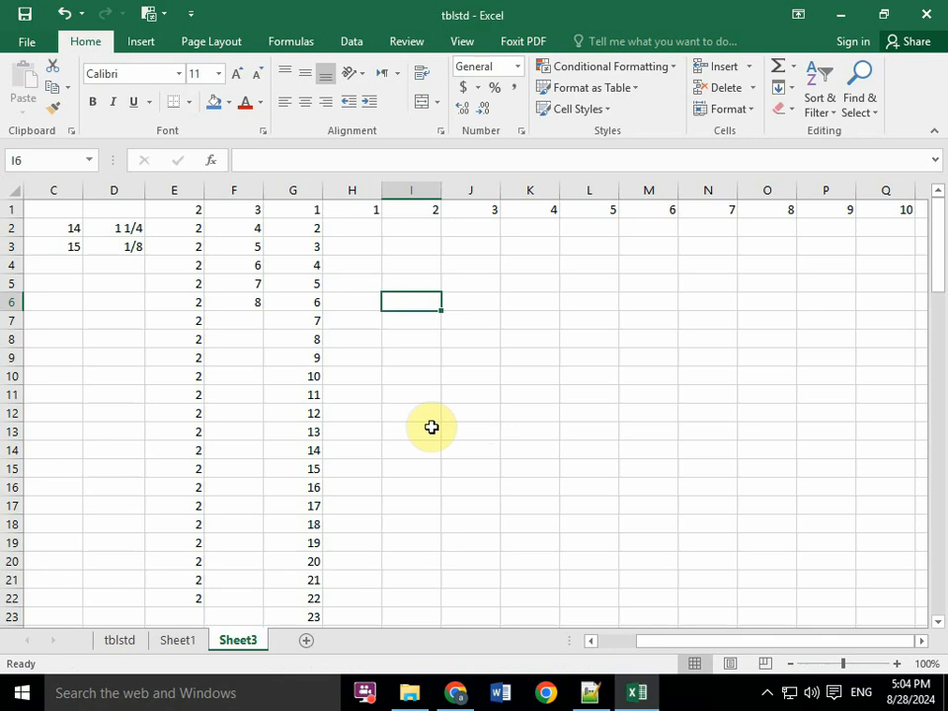
{"action": "left_click", "coordinate": [304, 642]}
{"action": "left_click", "coordinate": [138, 228]}
{"action": "left_click", "coordinate": [116, 208]}
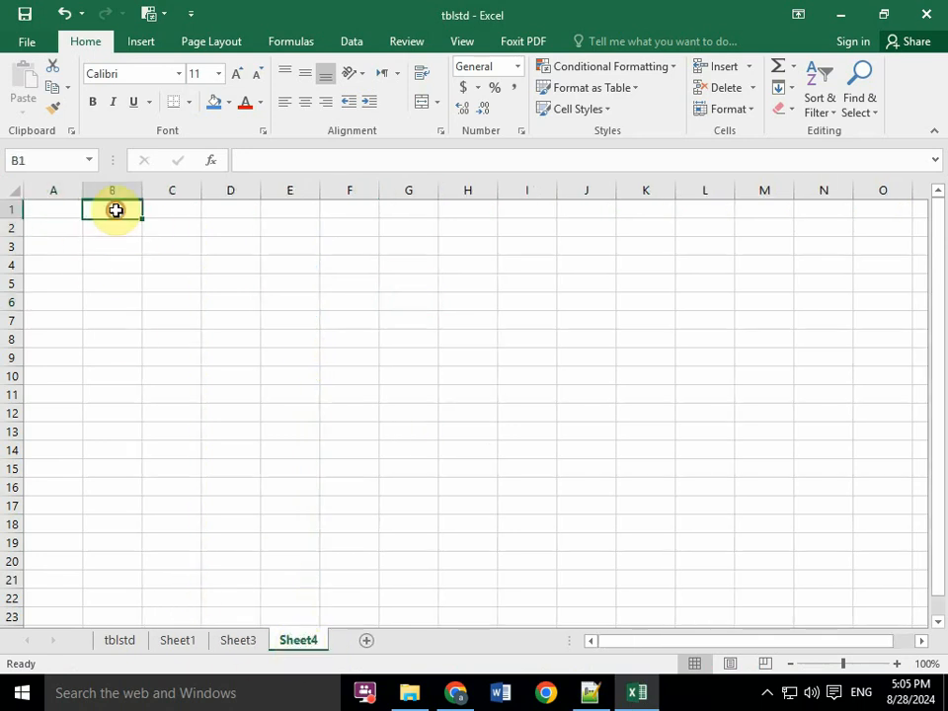
- Enter the label Current Date in C2 of the new sheet
{"action": "left_click", "coordinate": [188, 235]}
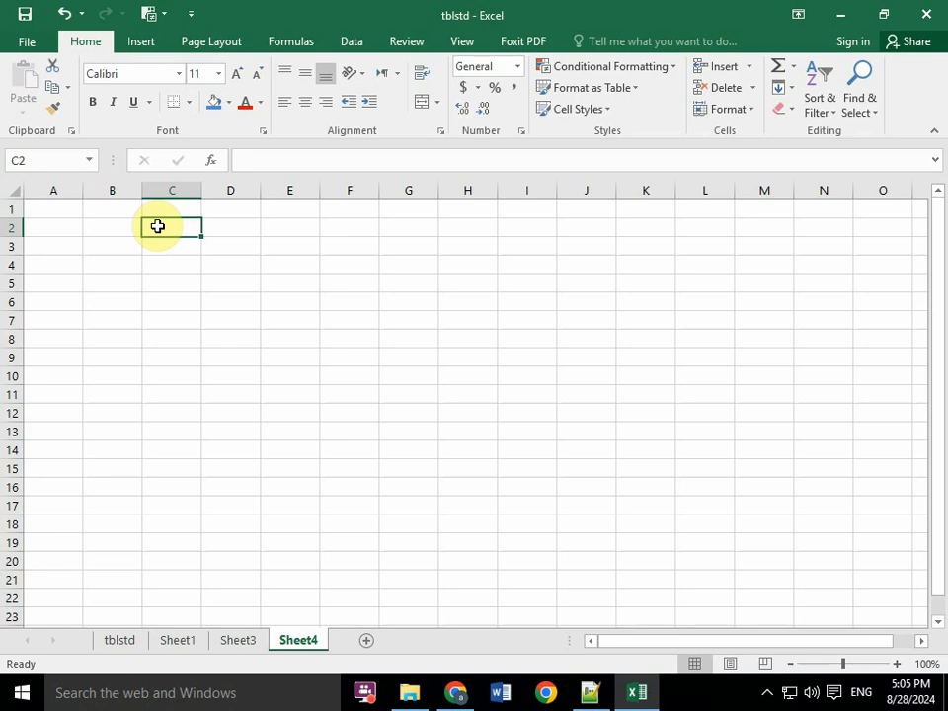
{"action": "type", "text": "Cu"}
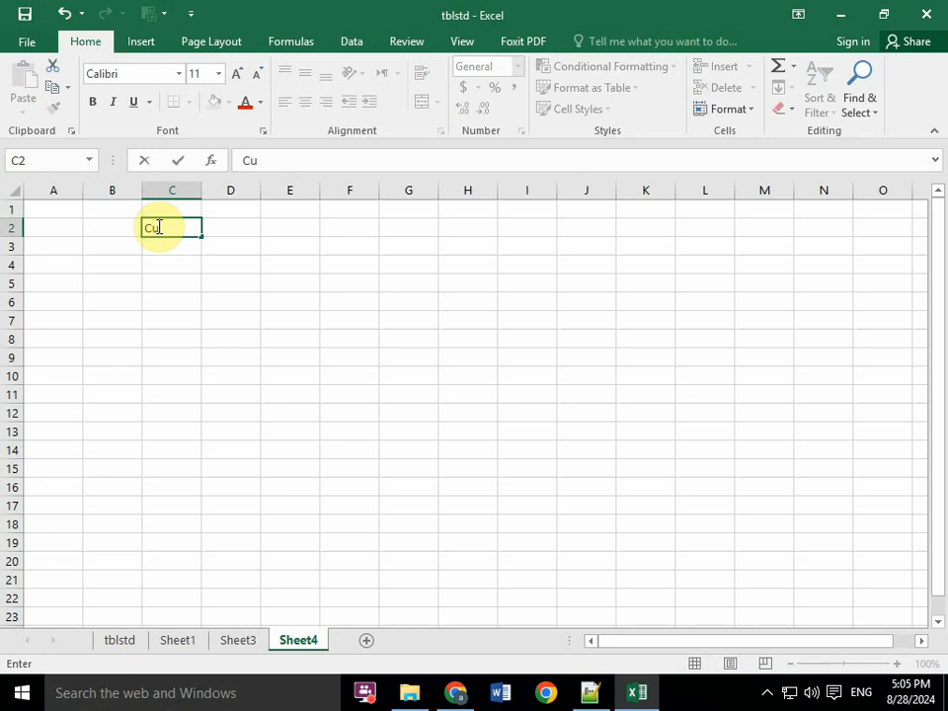
{"action": "type", "text": "rrent Date"}
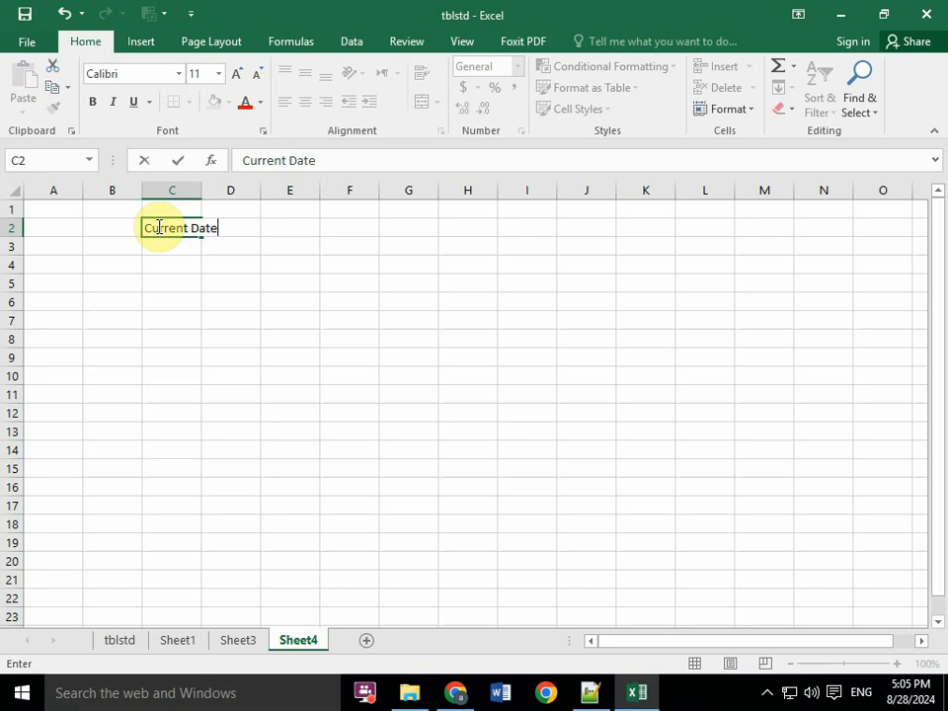
{"action": "key", "text": "Return"}
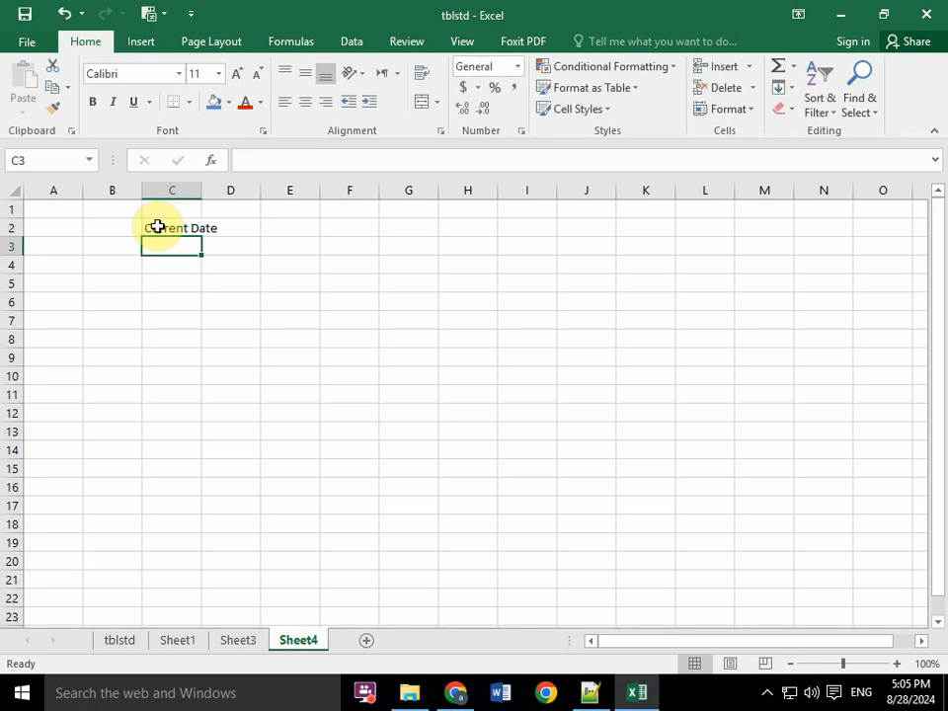
- Copy the Current Date label from C2 into C3 and keep C3 selected
{"action": "left_click", "coordinate": [158, 226]}
{"action": "key", "text": "ctrl+c"}
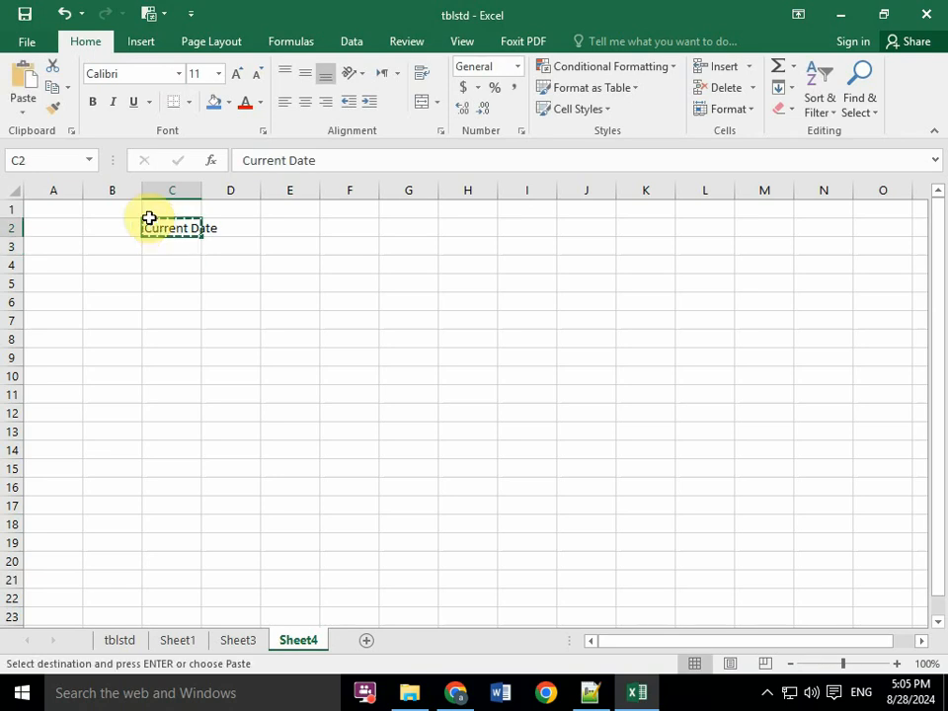
{"action": "key", "text": "Down"}
{"action": "key", "text": "ctrl+v"}
{"action": "key", "text": "Right"}
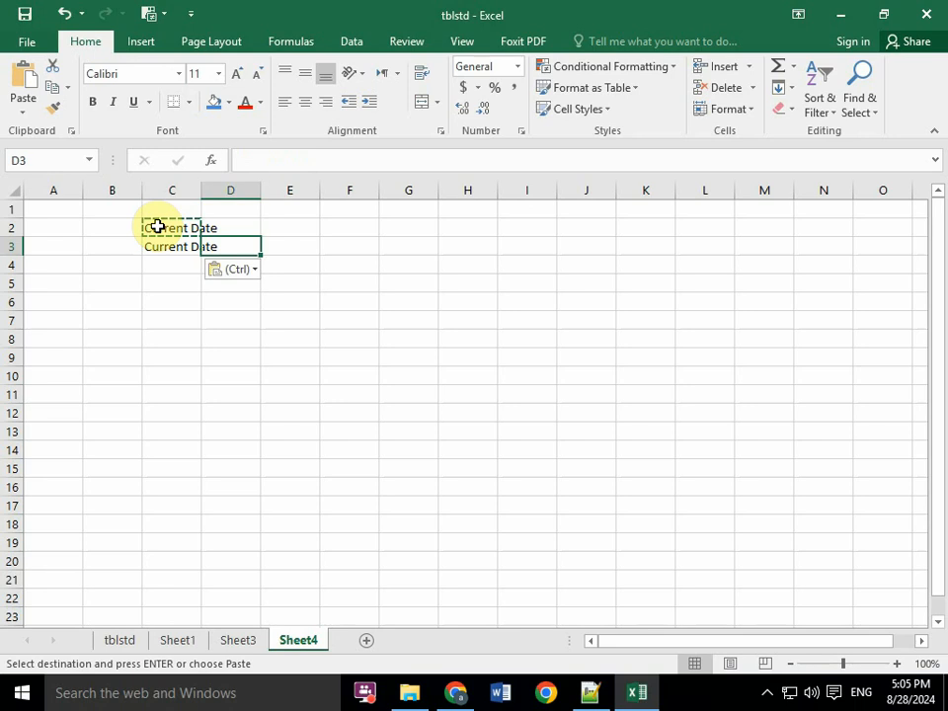
{"action": "key", "text": "Left"}
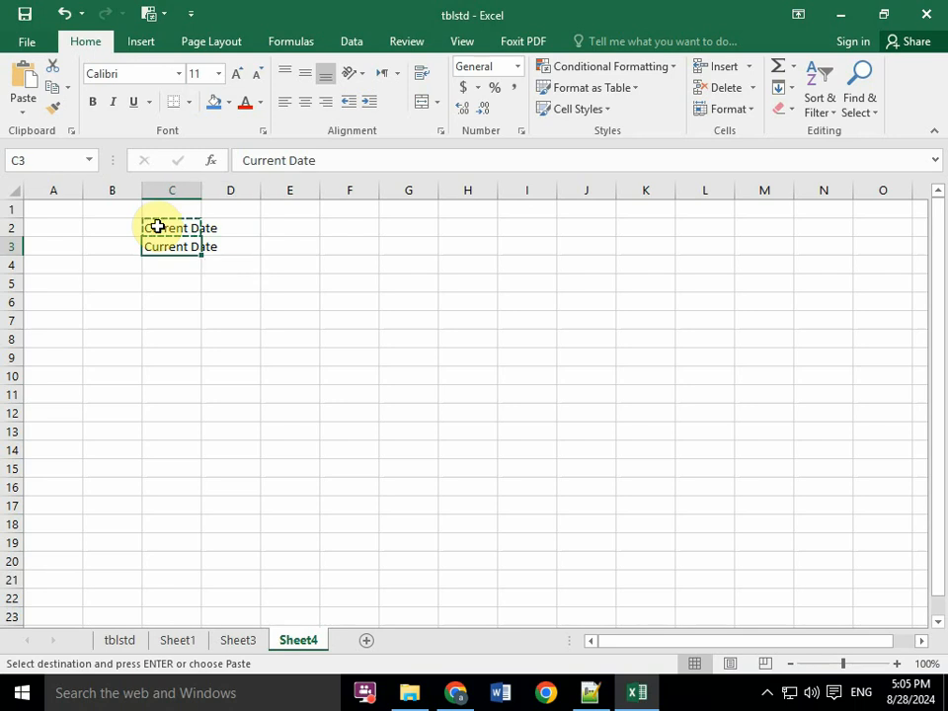
- Edit the copied label in C3 to read Current Time, and select D2 beside the date label
{"action": "key", "text": "F2"}
{"action": "key", "text": "BackSpace"}
{"action": "key", "text": "BackSpace"}
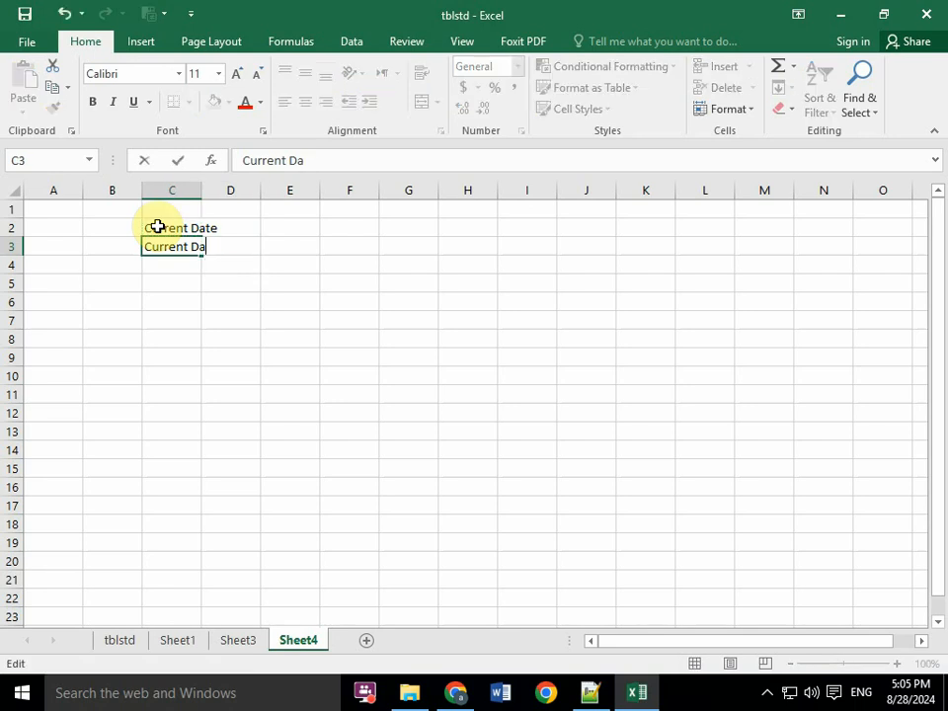
{"action": "type", "text": "Time"}
{"action": "key", "text": "Return"}
{"action": "left_click", "coordinate": [157, 226]}
{"action": "key", "text": "Right"}
{"action": "key", "text": "Right"}
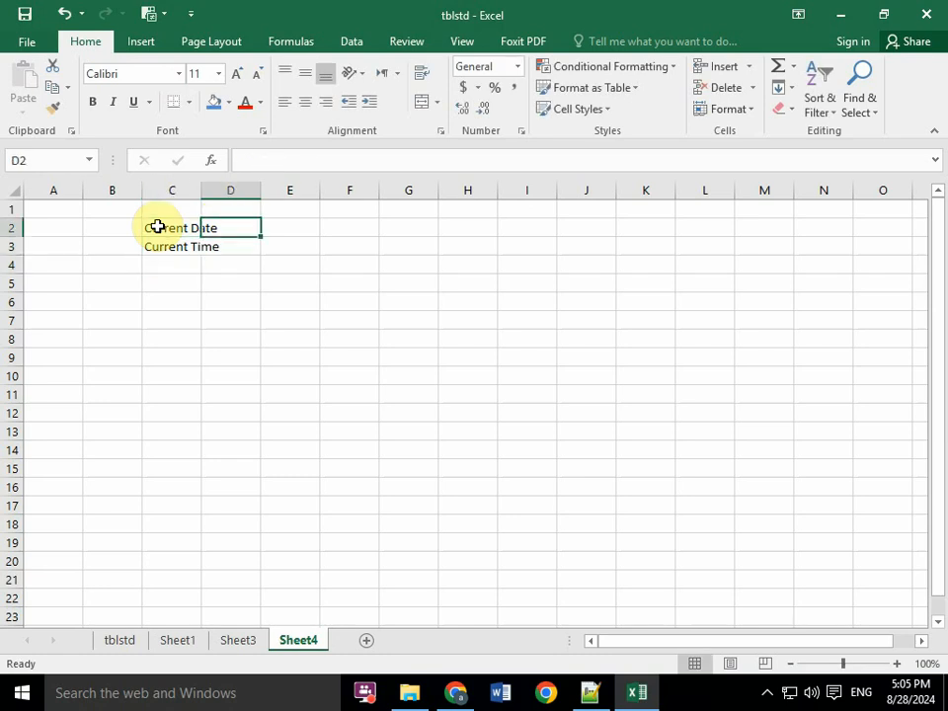
- Widen columns C and D to fit the labels and their values, and select D2 beside Current Date
{"action": "left_click_drag", "start_coordinate": [202, 186], "coordinate": [244, 186]}
{"action": "left_click", "coordinate": [271, 187]}
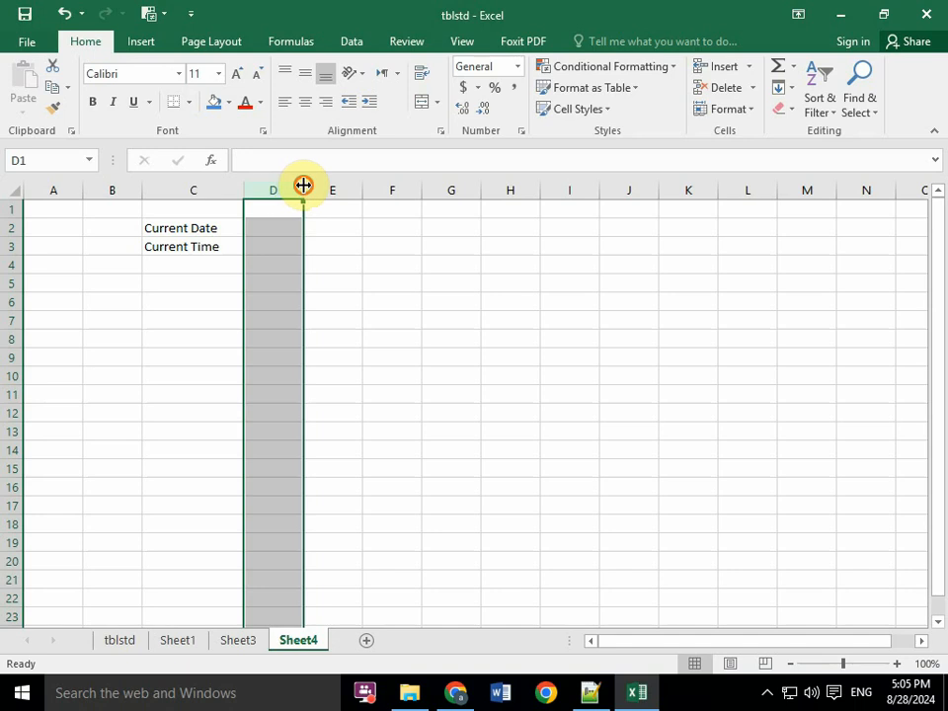
{"action": "left_click_drag", "start_coordinate": [302, 187], "coordinate": [366, 187]}
{"action": "left_click", "coordinate": [258, 211]}
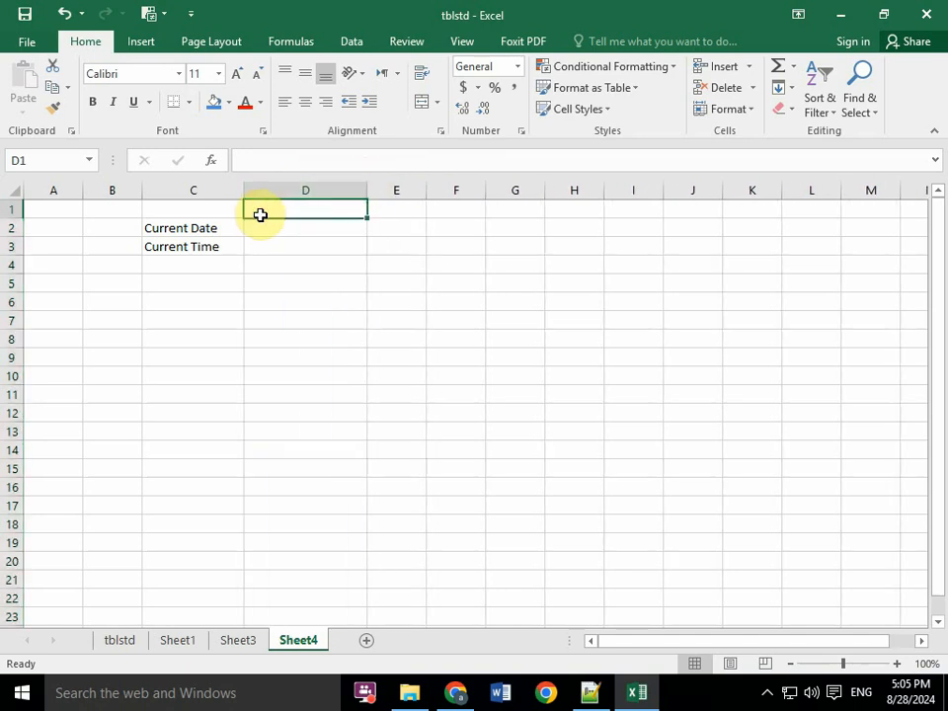
{"action": "left_click", "coordinate": [265, 229]}
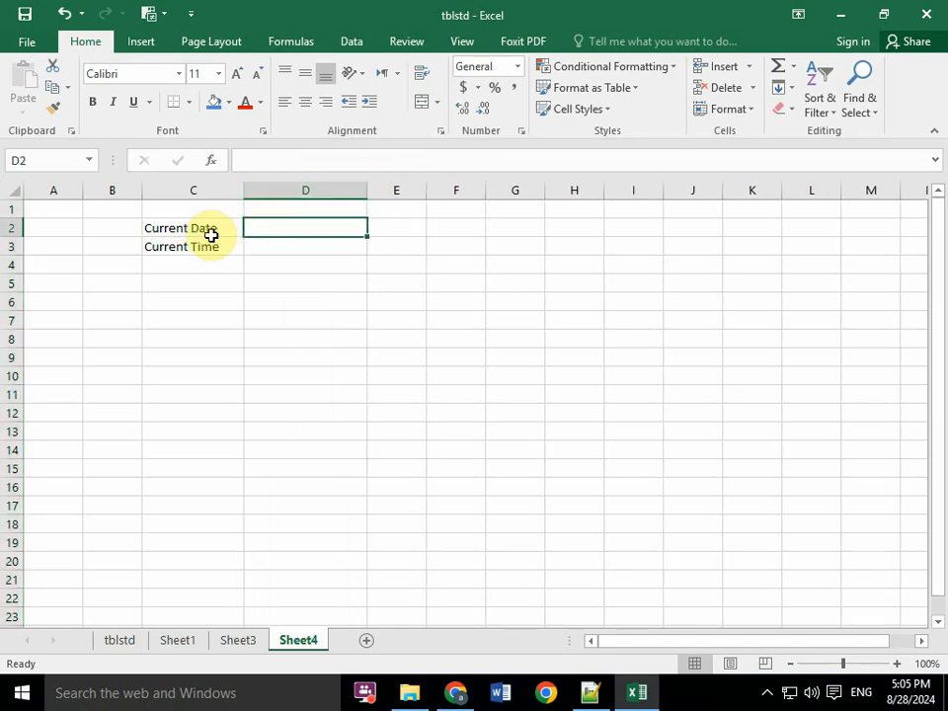
- Enter the formula =TODAY() in D2 beside the Current Date label
{"action": "type", "text": "="}
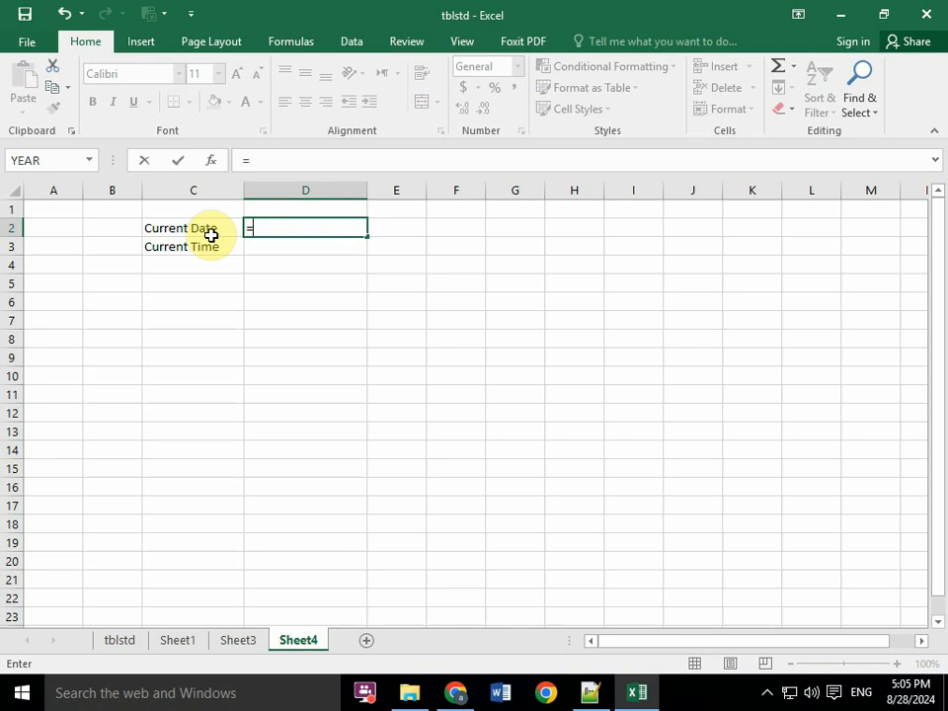
{"action": "type", "text": "TI"}
{"action": "key", "text": "BackSpace"}
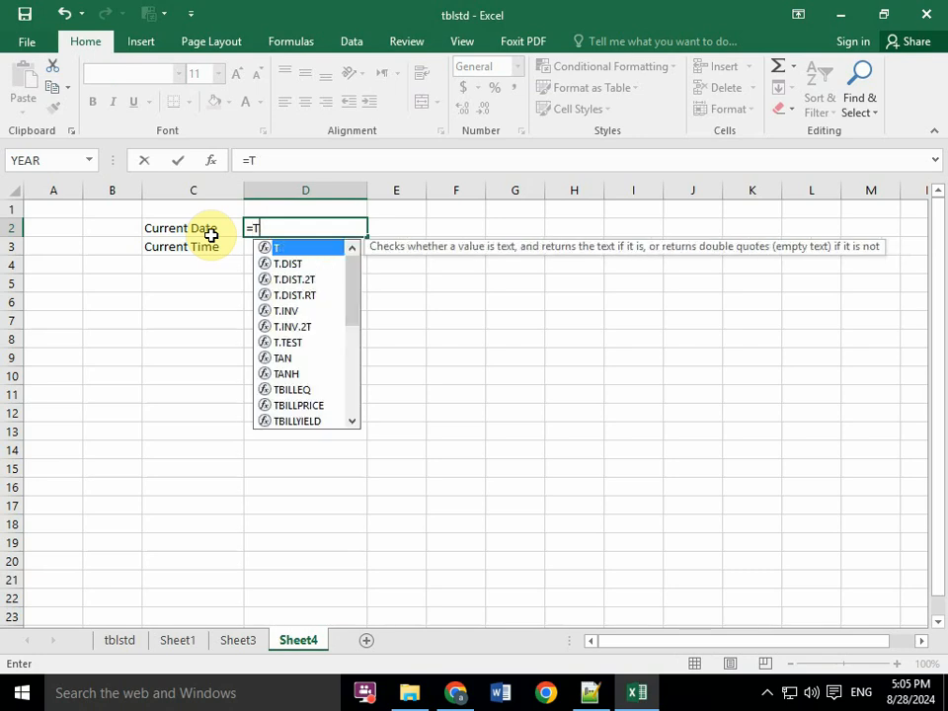
{"action": "type", "text": "ODAY"}
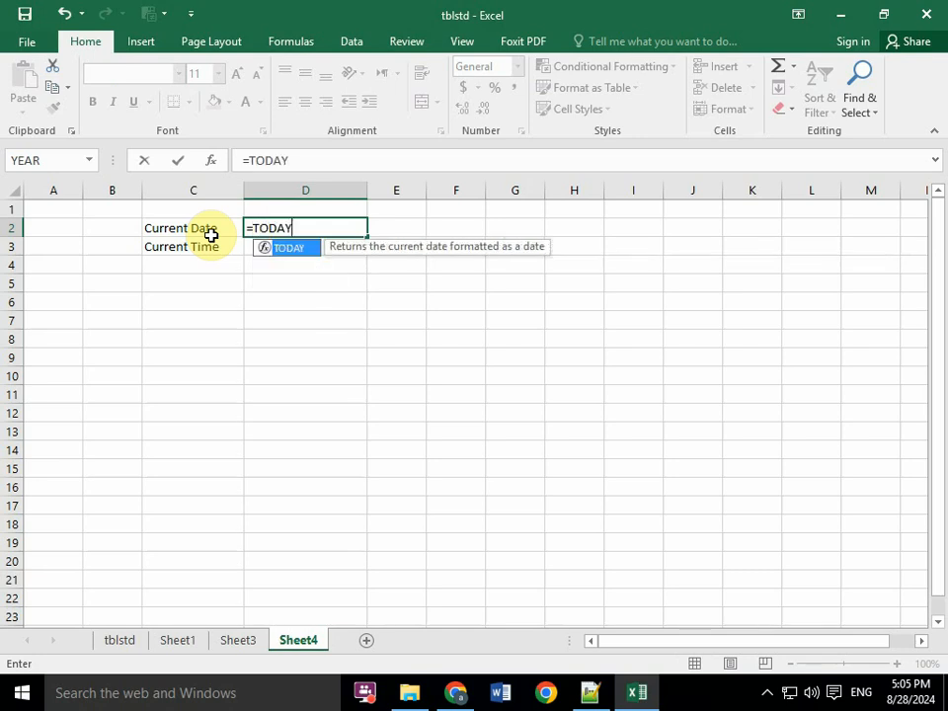
{"action": "type", "text": "("}
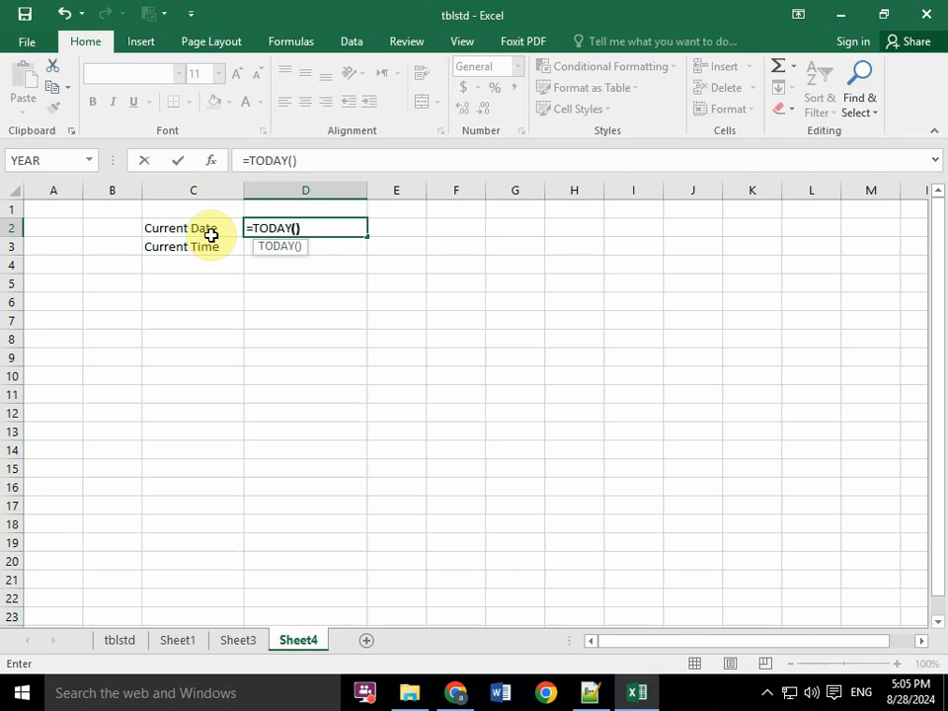
{"action": "key", "text": "Return"}
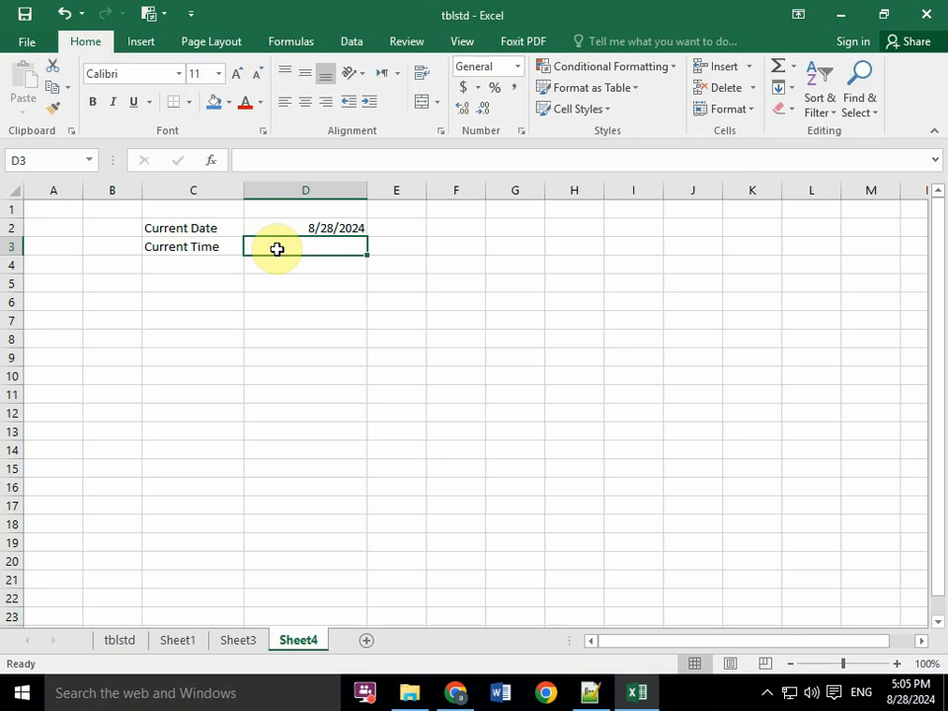
- Enter the formula =NOW() in D3 beside the Current Time label and reselect D3 to check it
{"action": "type", "text": "="}
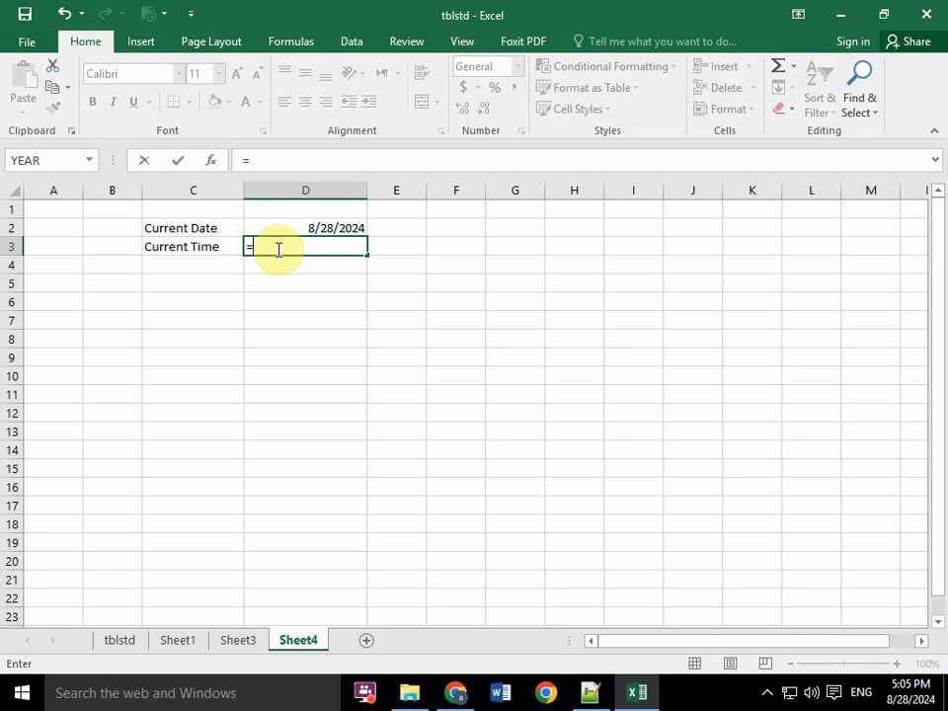
{"action": "type", "text": "NO"}
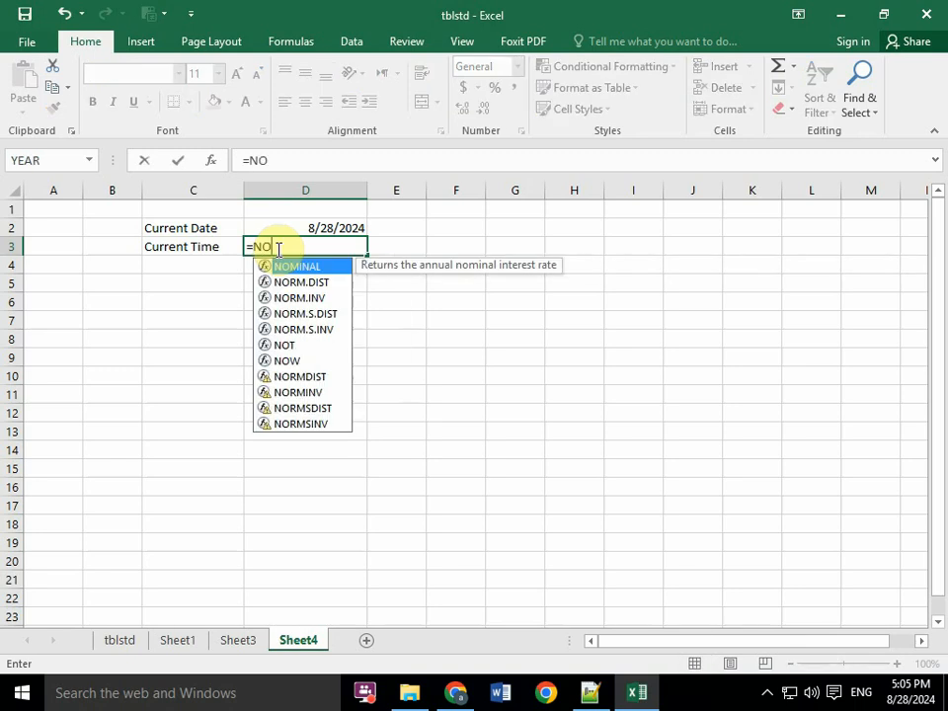
{"action": "type", "text": "W("}
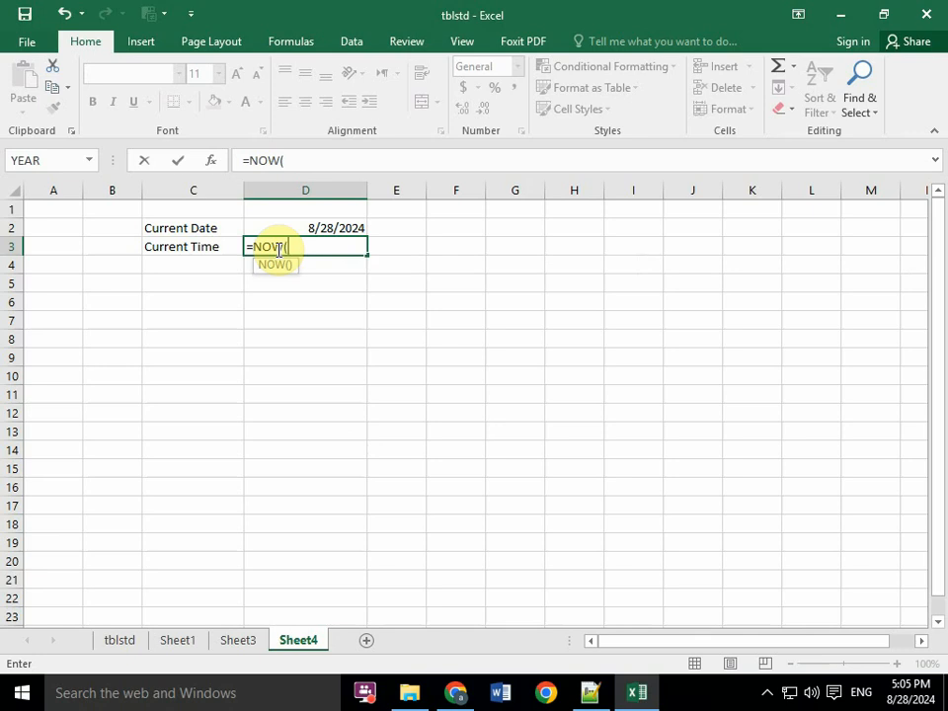
{"action": "key", "text": "Return"}
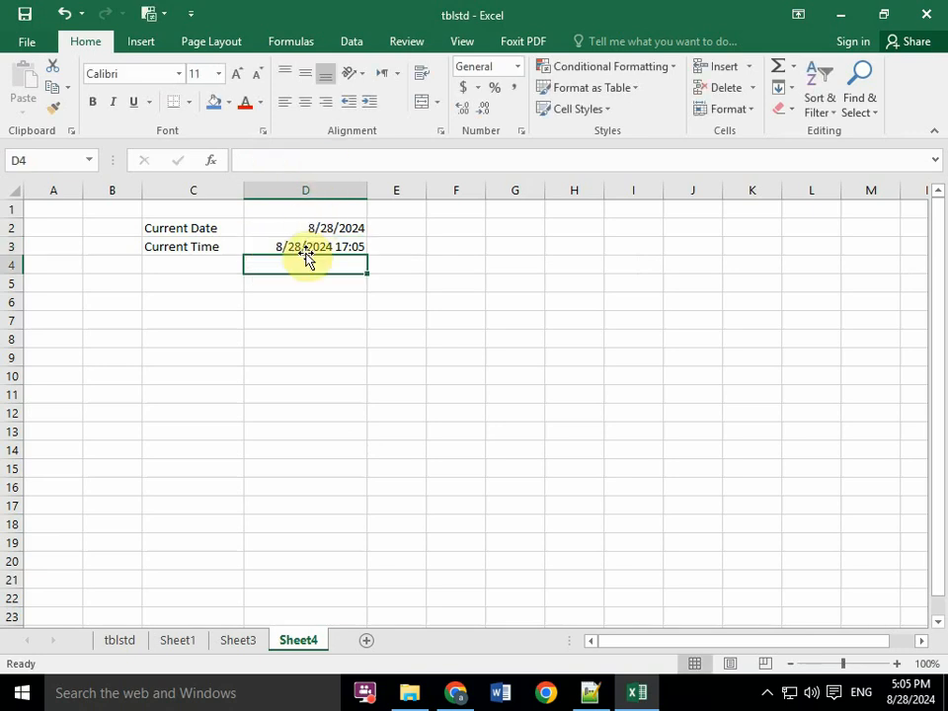
{"action": "left_click", "coordinate": [318, 244]}
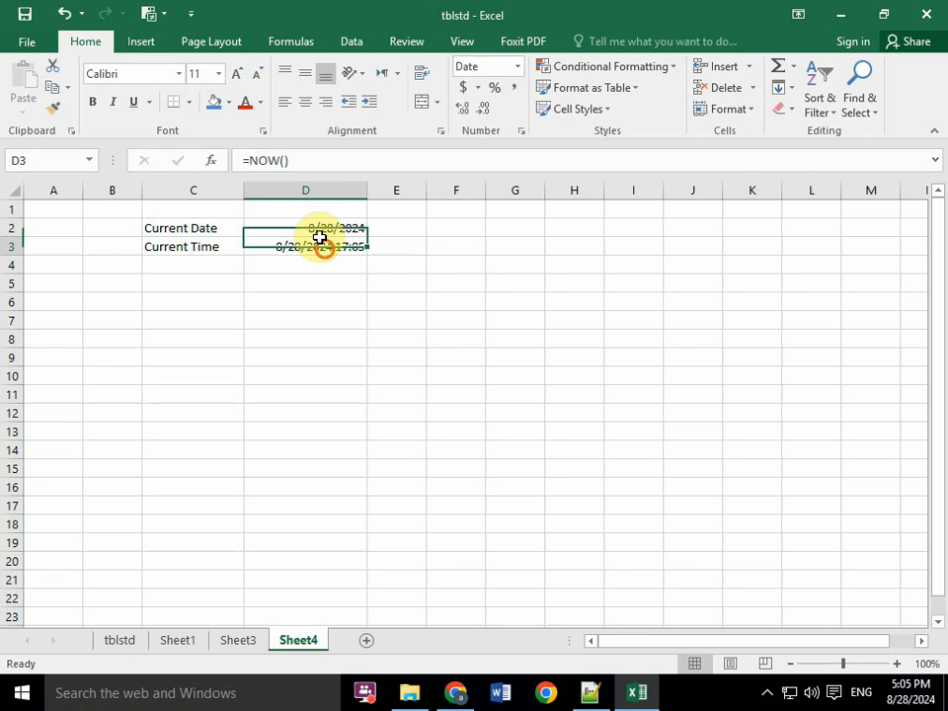
- Insert the current time as a static value in C4 below the Current Time label, and keep C4 selected
{"action": "left_click", "coordinate": [168, 267]}
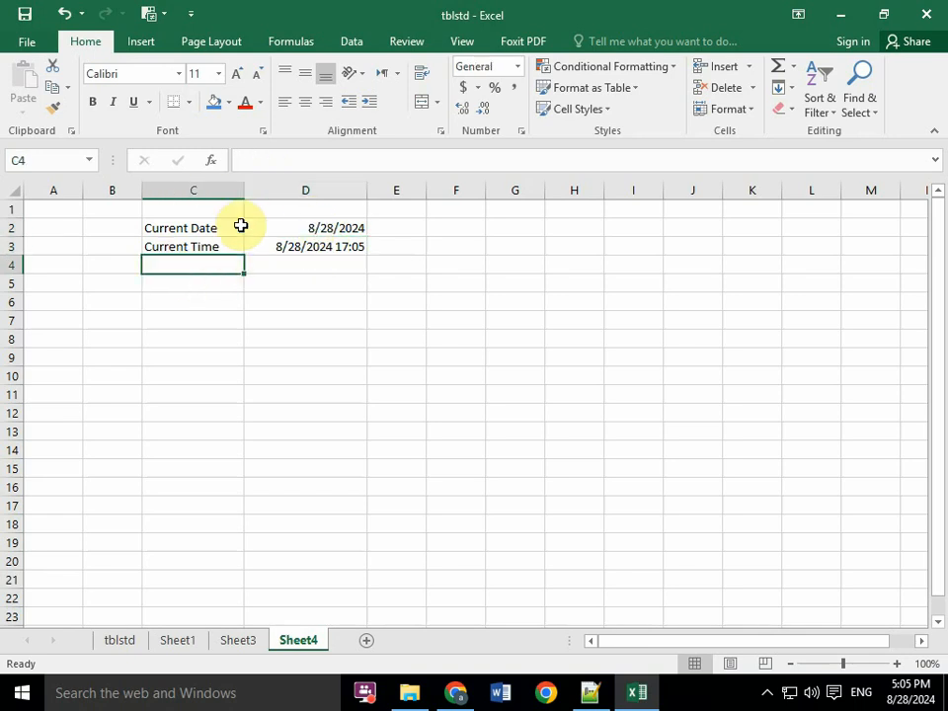
{"action": "left_click", "coordinate": [217, 278]}
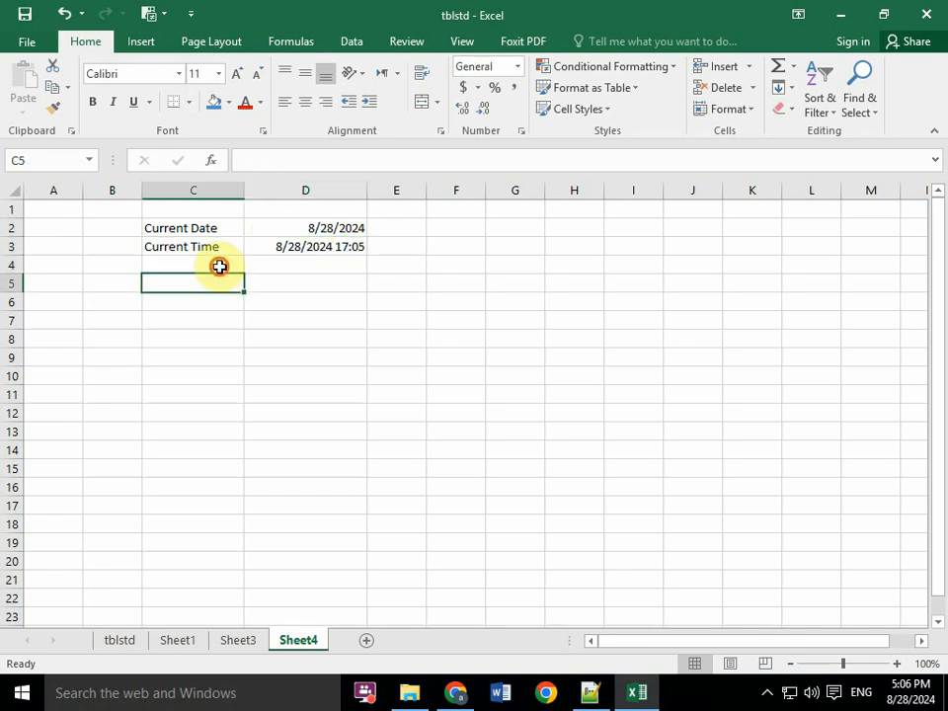
{"action": "left_click", "coordinate": [219, 267]}
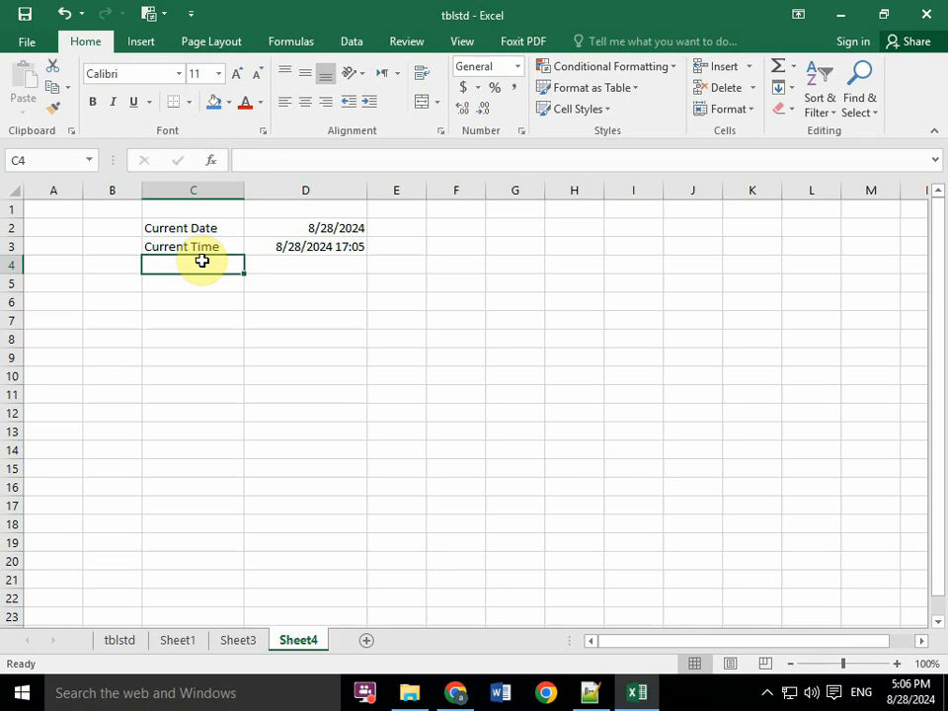
{"action": "key", "text": "ctrl+shift+semicolon"}
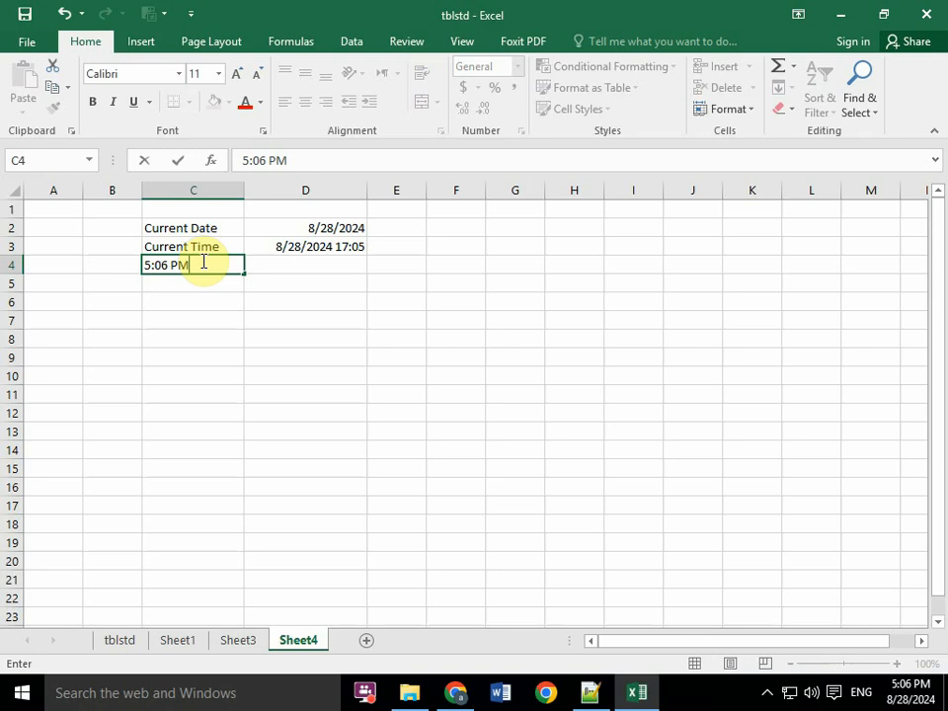
{"action": "key", "text": "ctrl+shift+semicolon"}
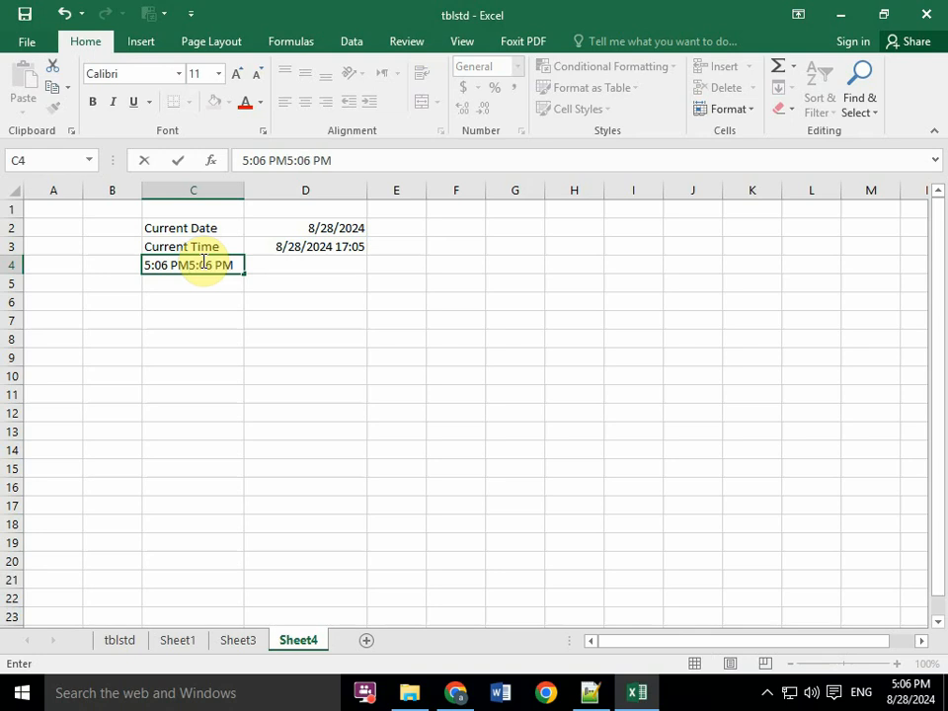
{"action": "key", "text": "BackSpace"}
{"action": "key", "text": "BackSpace"}
{"action": "key", "text": "BackSpace"}
{"action": "key", "text": "BackSpace"}
{"action": "key", "text": "BackSpace"}
{"action": "key", "text": "BackSpace"}
{"action": "key", "text": "BackSpace"}
{"action": "left_click", "coordinate": [202, 300]}
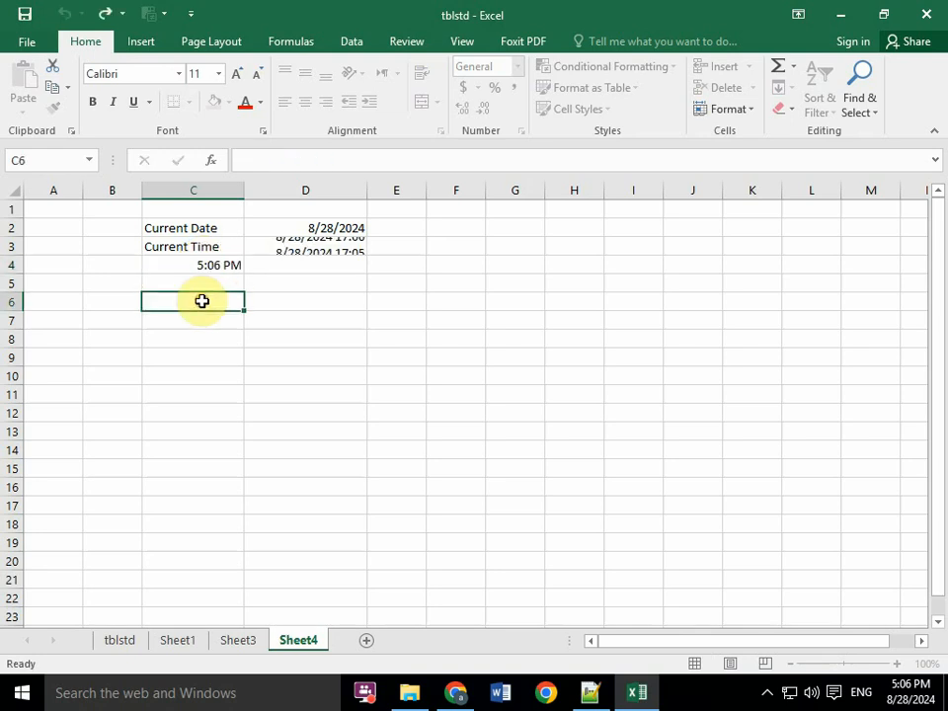
{"action": "left_click", "coordinate": [205, 262]}
- Switch to Notepad++ and add two blank lines above and one below the separator under the AutoComplete topic, leaving the cursor on line 28
{"action": "left_click", "coordinate": [591, 692]}
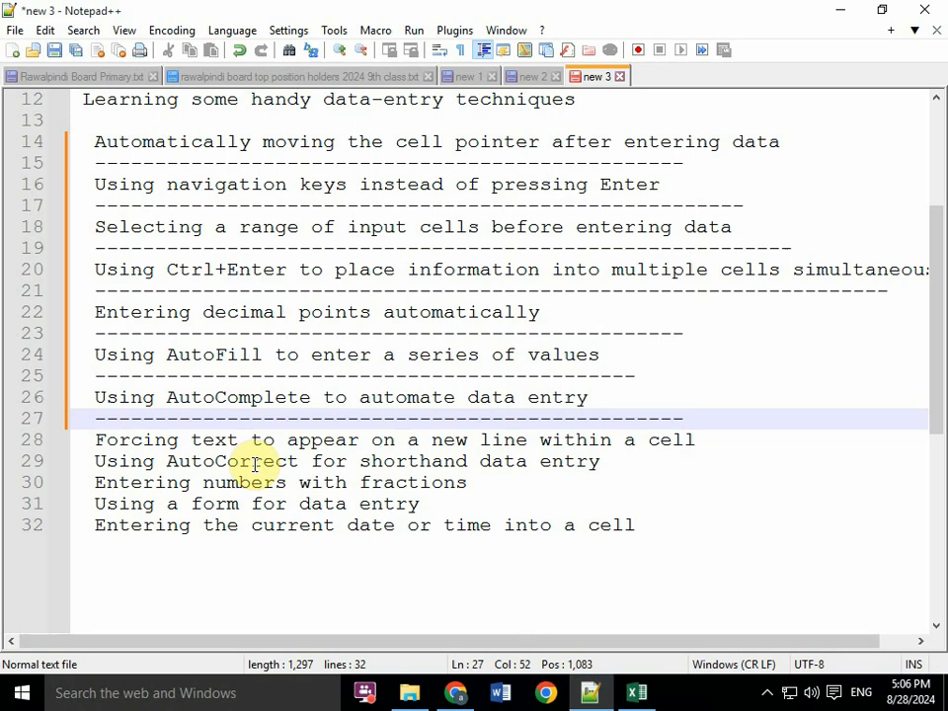
{"action": "key", "text": "Return"}
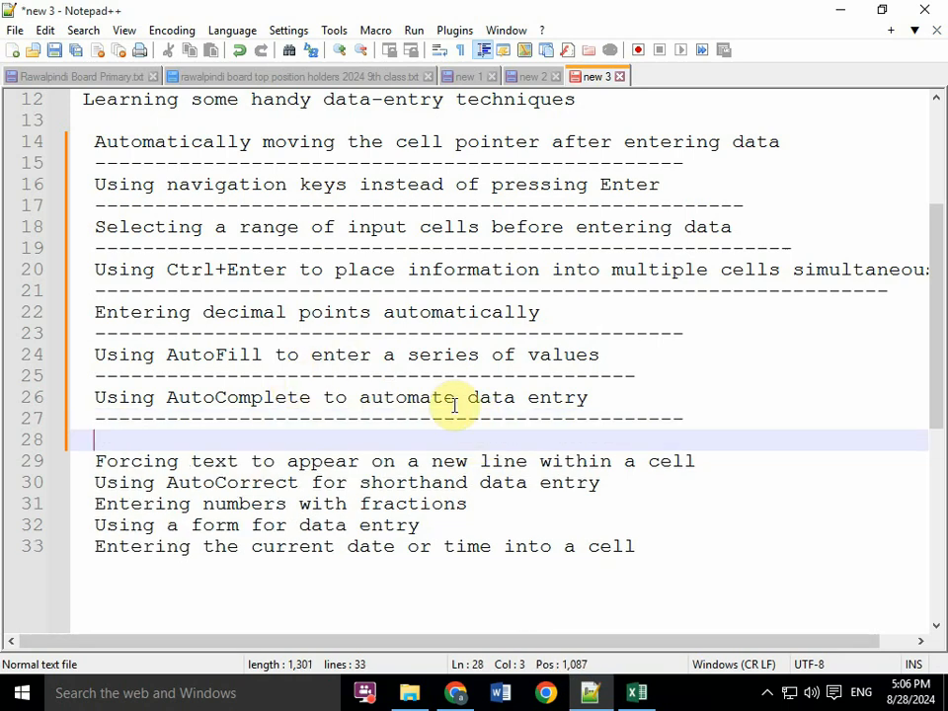
{"action": "left_click", "coordinate": [602, 397]}
{"action": "key", "text": "Return"}
{"action": "key", "text": "Return"}
{"action": "left_click", "coordinate": [120, 424]}
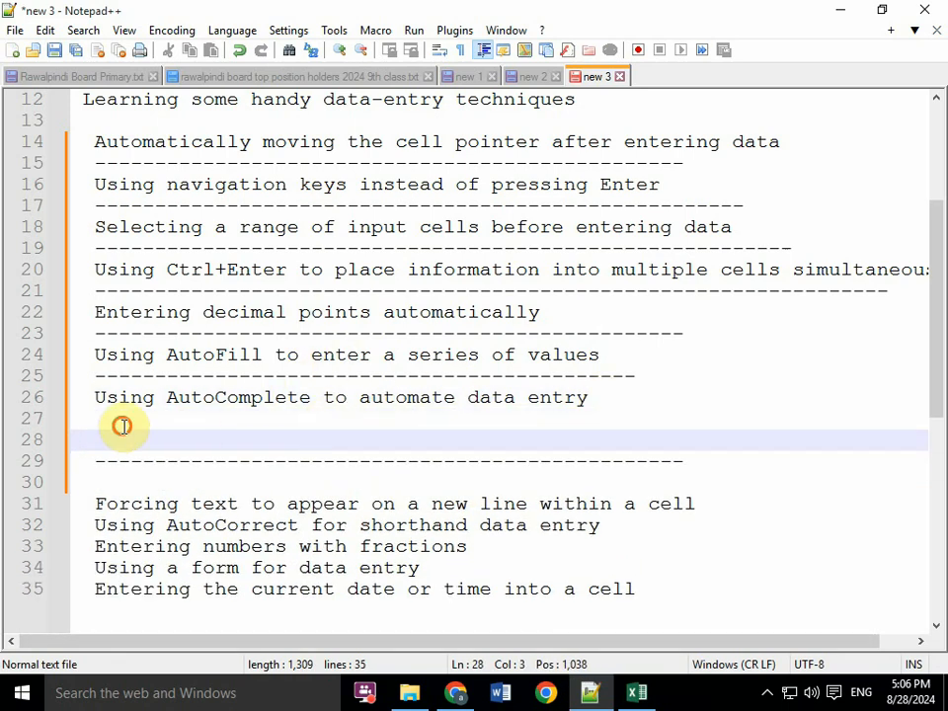
{"action": "left_click", "coordinate": [121, 437]}
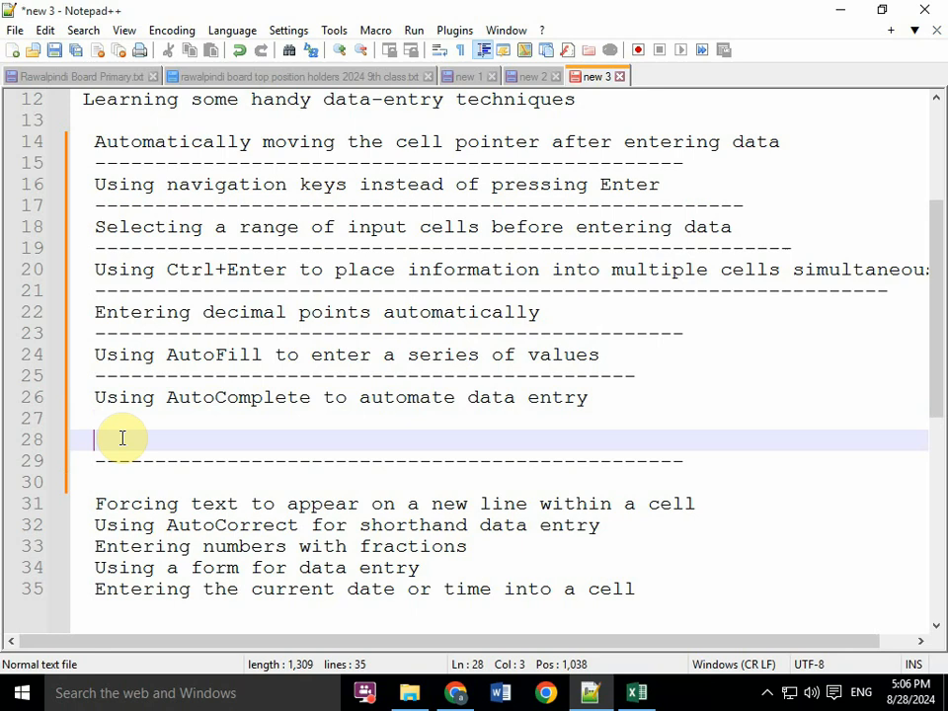
- Write the shortcut note Ctrl + Shift on blank line 28, just above the separator
{"action": "type", "text": "C"}
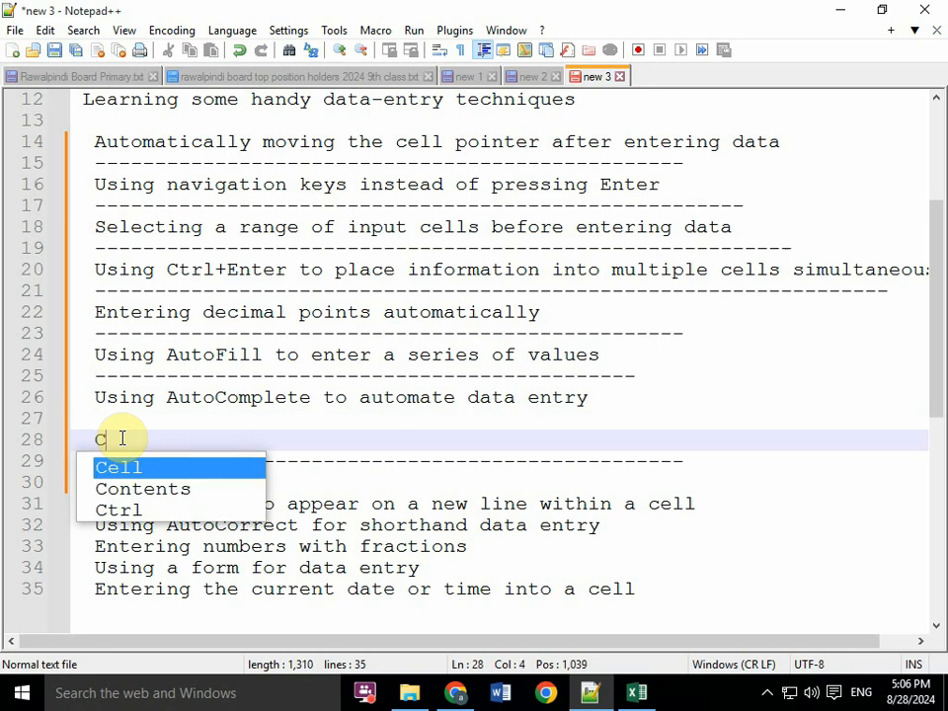
{"action": "type", "text": "trl"}
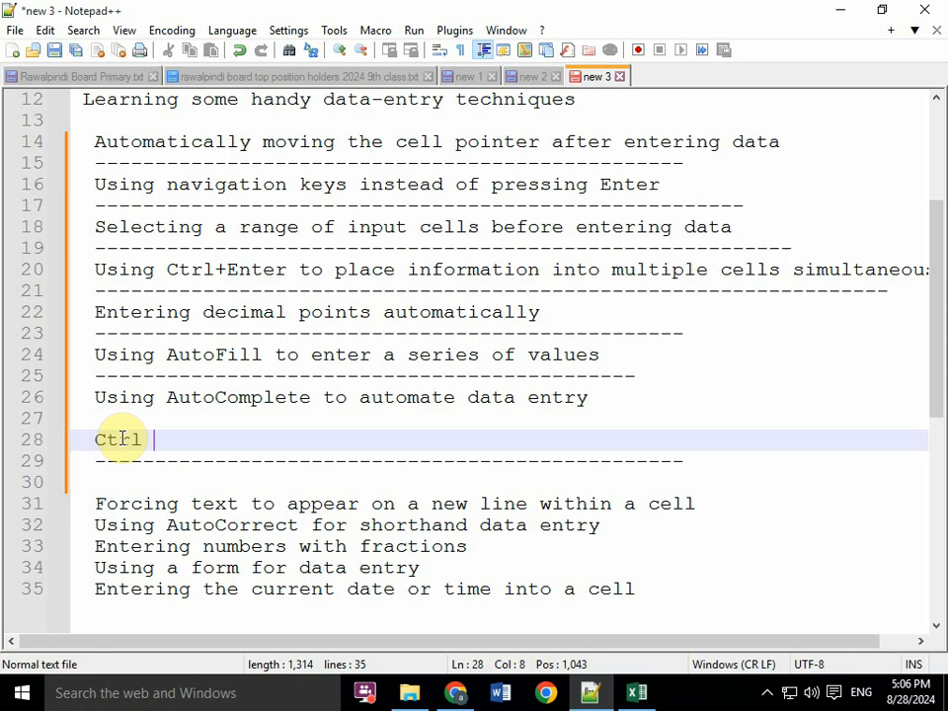
{"action": "type", "text": " +"}
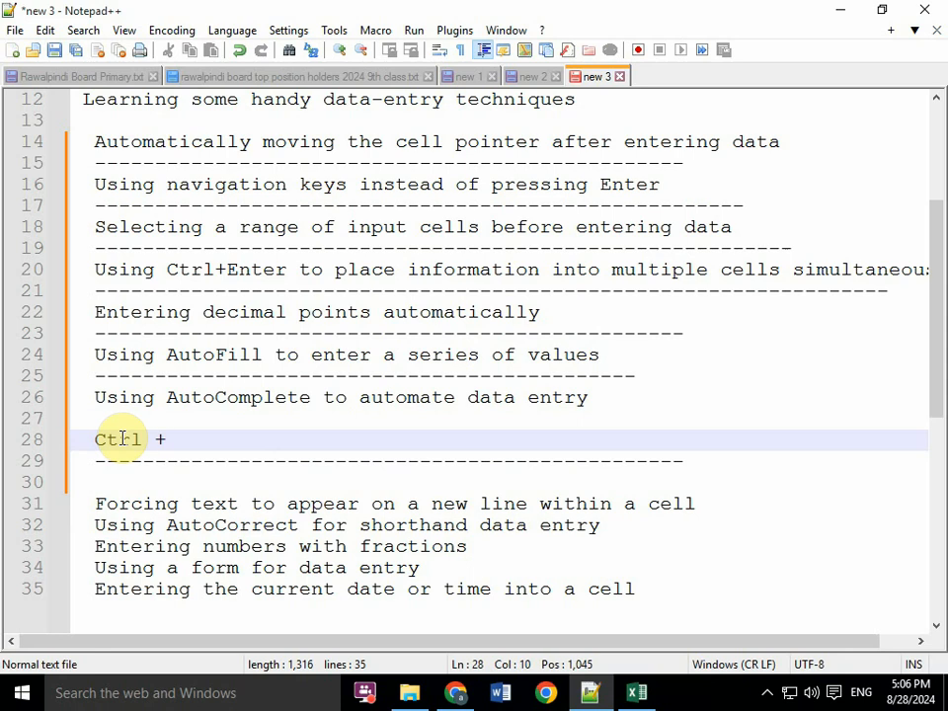
{"action": "type", "text": " S"}
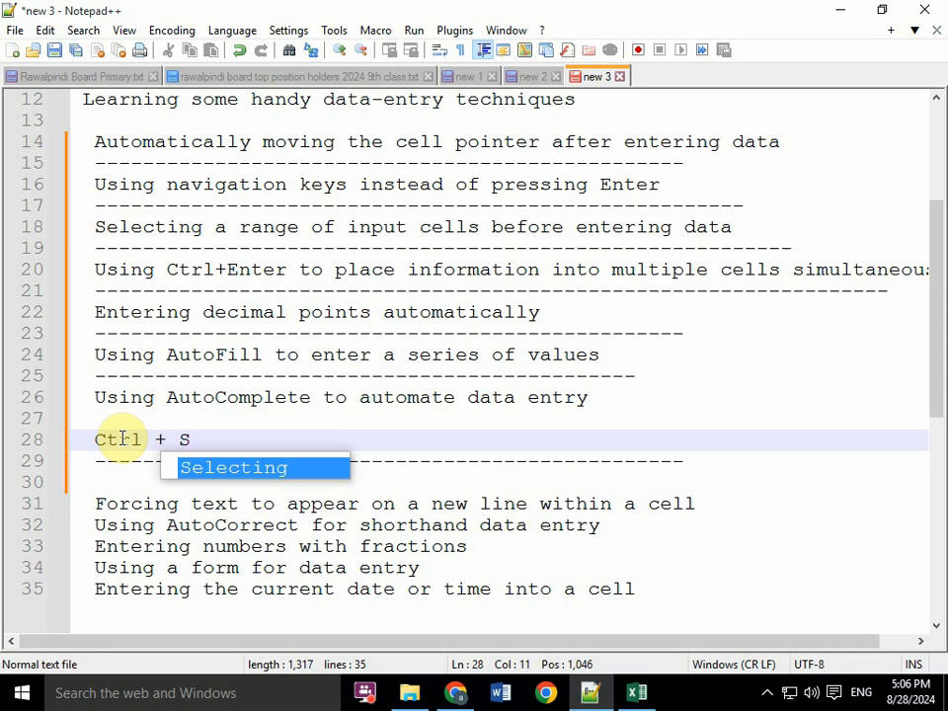
{"action": "type", "text": "hif"}
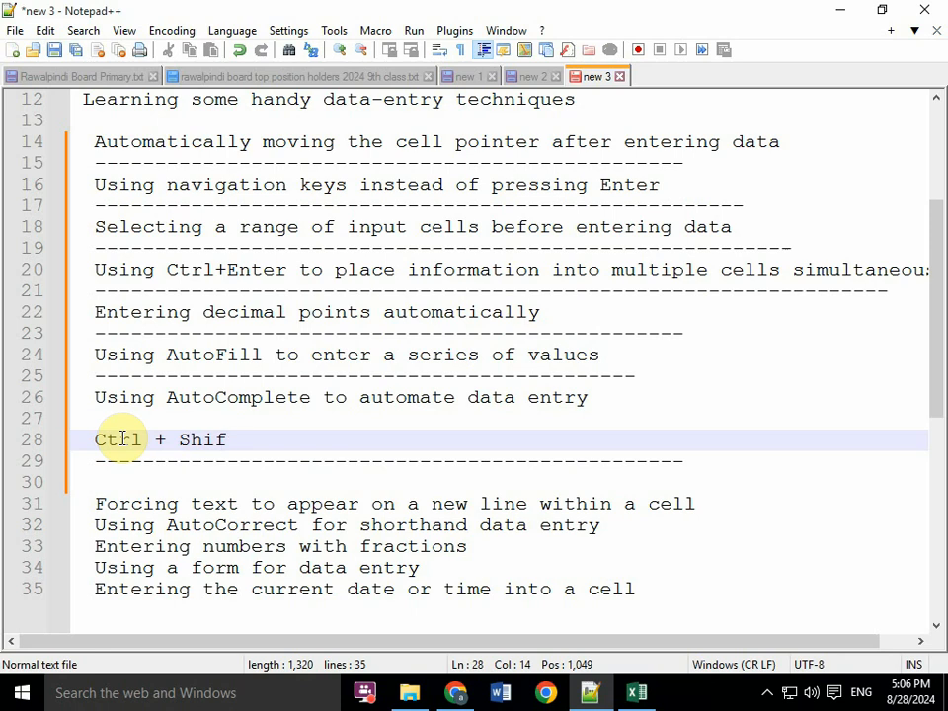
{"action": "type", "text": "t ;"}
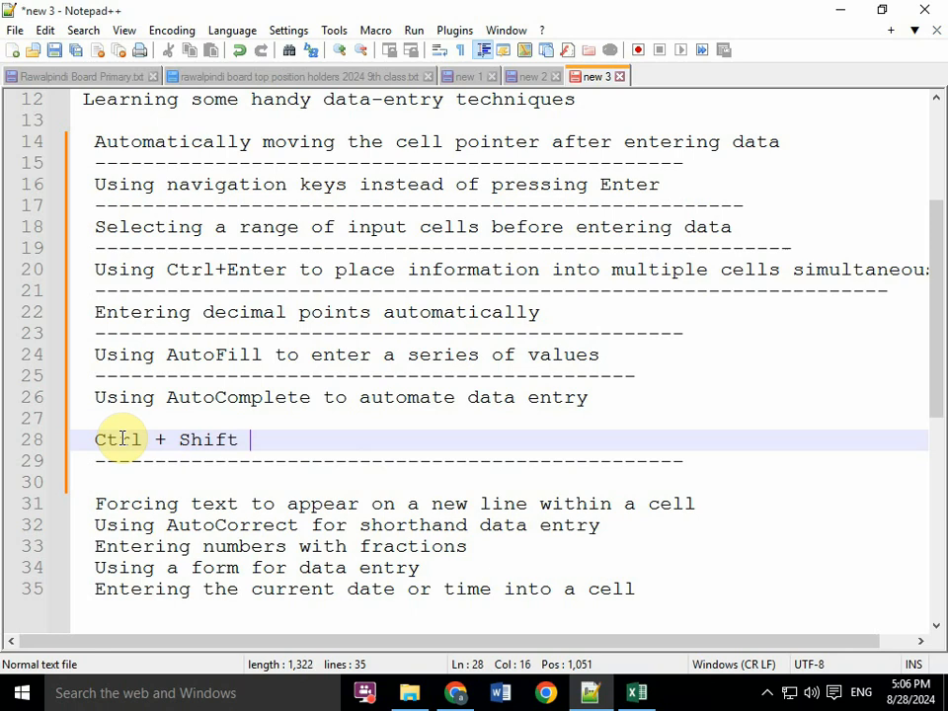
- Finish the Ctrl + Shift shortcut note on line 28 with a semicolon and move the cursor to blank line 27
{"action": "type", "text": ";"}
{"action": "key", "text": "Home"}
{"action": "key", "text": "Left"}
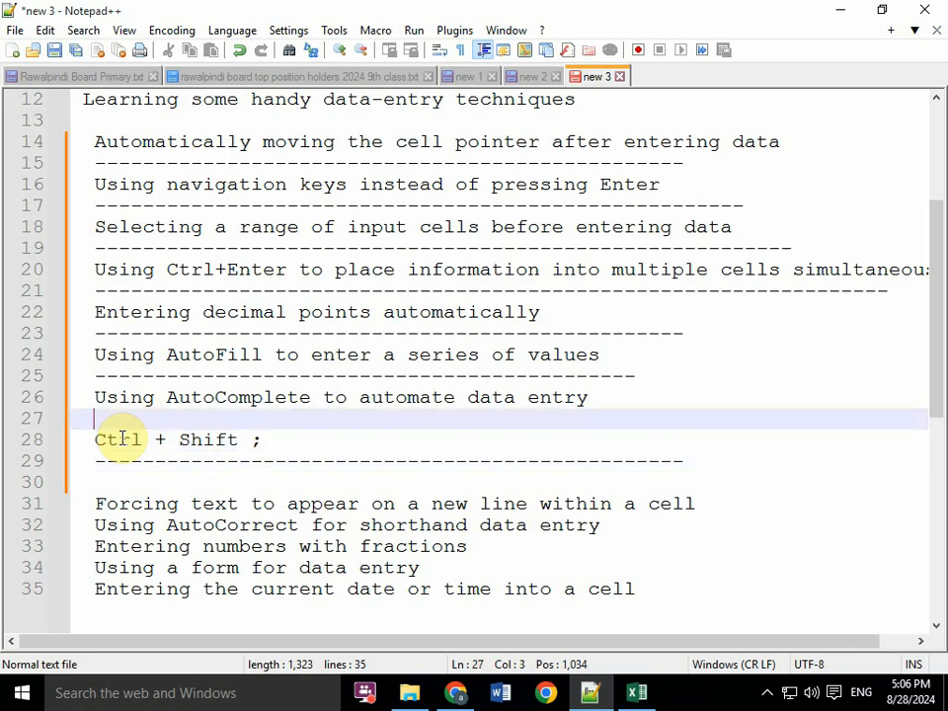
- Switch to Excel and insert the current date as a static value in D5, leaving the cell in edit mode
{"action": "left_click", "coordinate": [636, 692]}
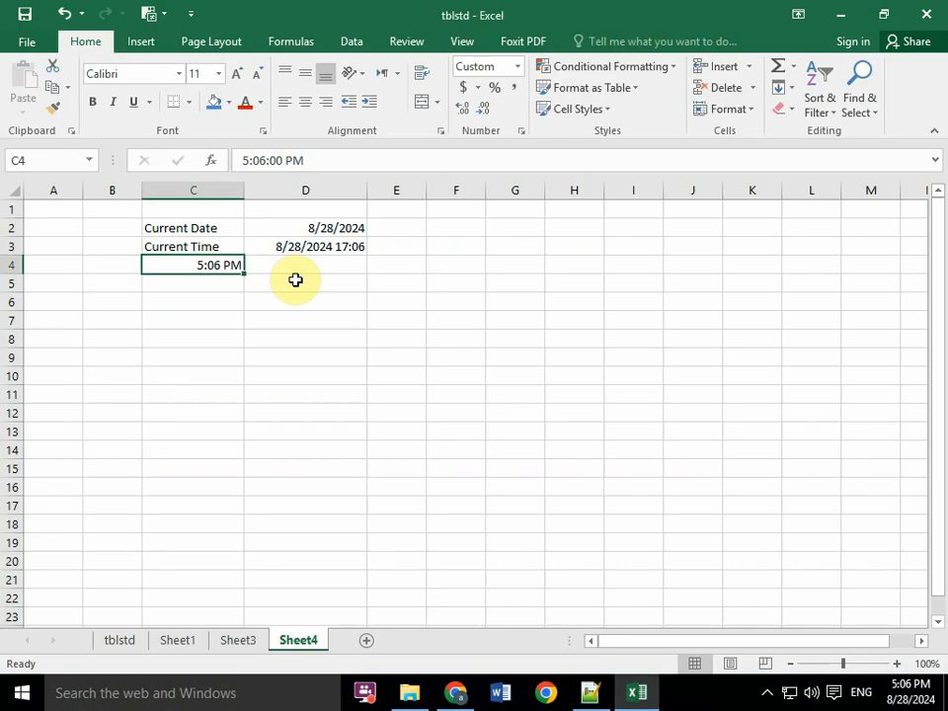
{"action": "left_click", "coordinate": [289, 270]}
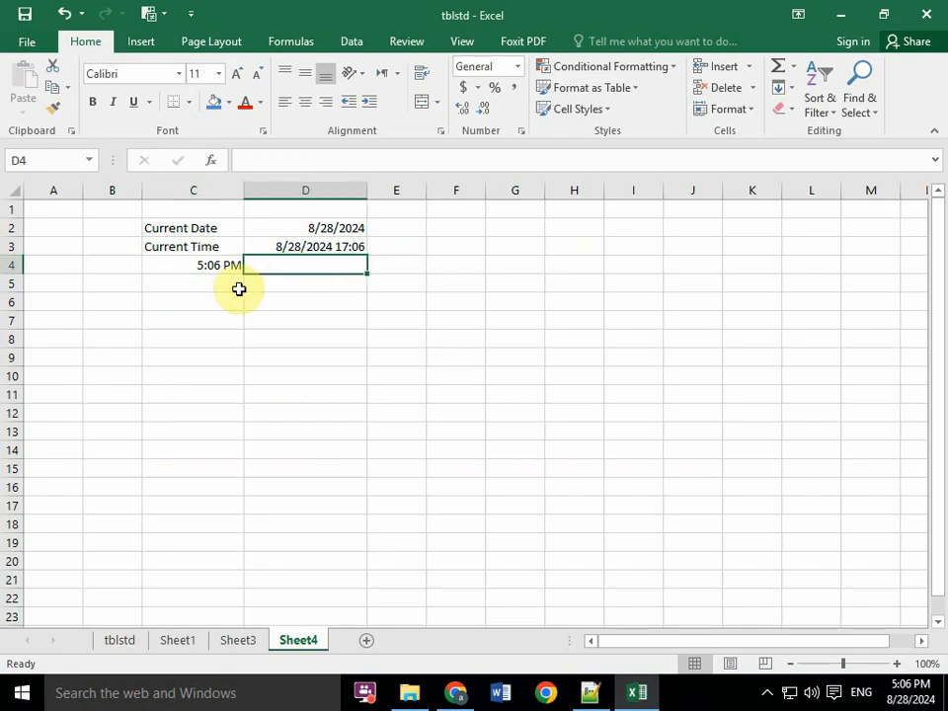
{"action": "left_click", "coordinate": [236, 284]}
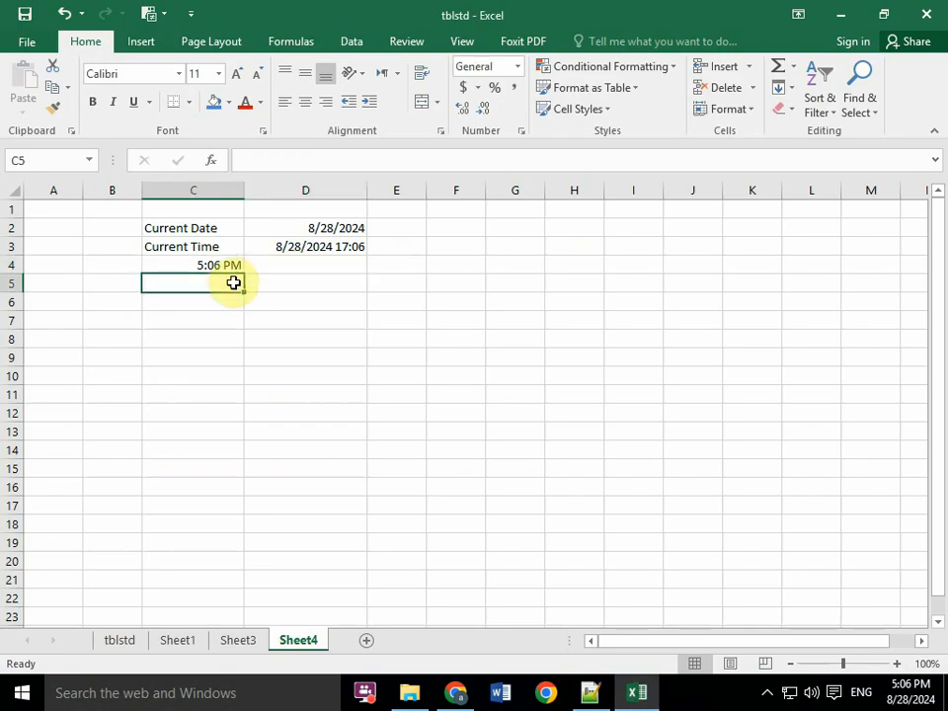
{"action": "left_click", "coordinate": [220, 263]}
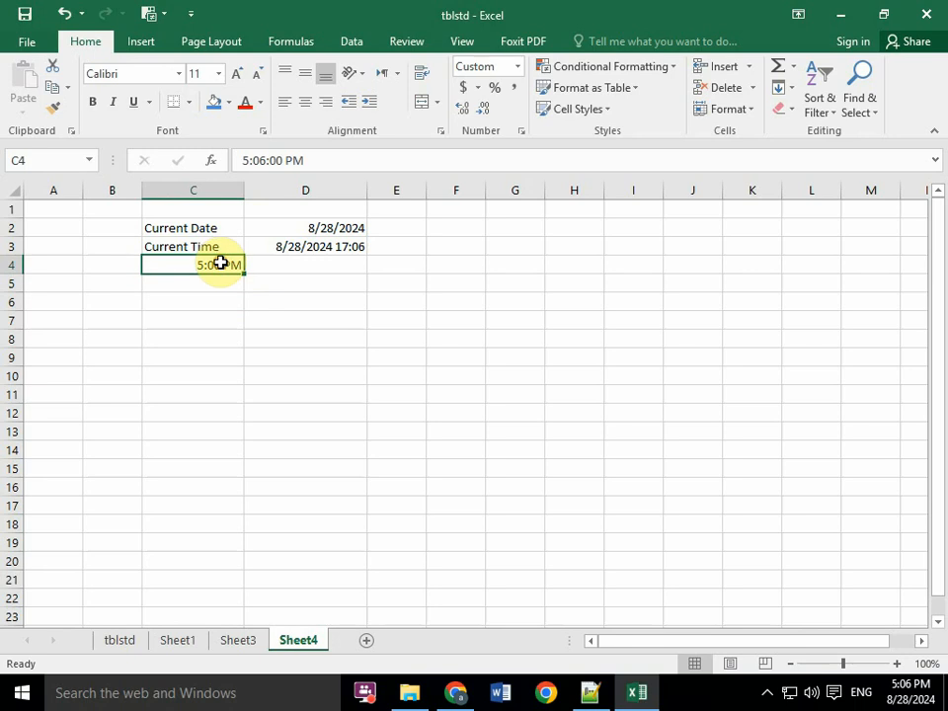
{"action": "left_click", "coordinate": [295, 282]}
{"action": "left_click", "coordinate": [210, 270]}
{"action": "left_click", "coordinate": [309, 285]}
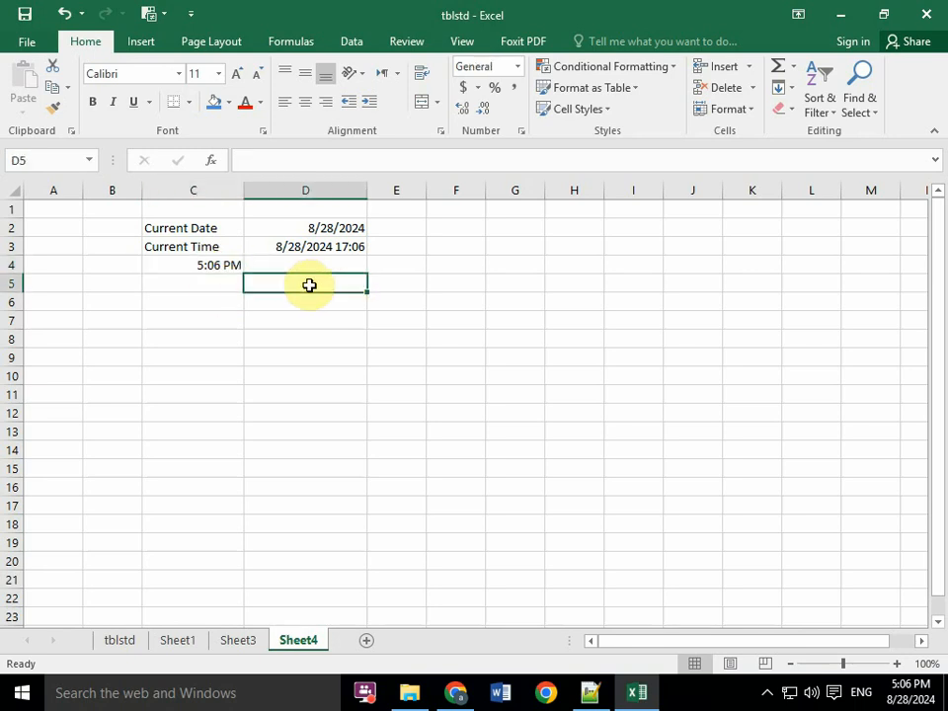
{"action": "key", "text": "ctrl+semicolon"}
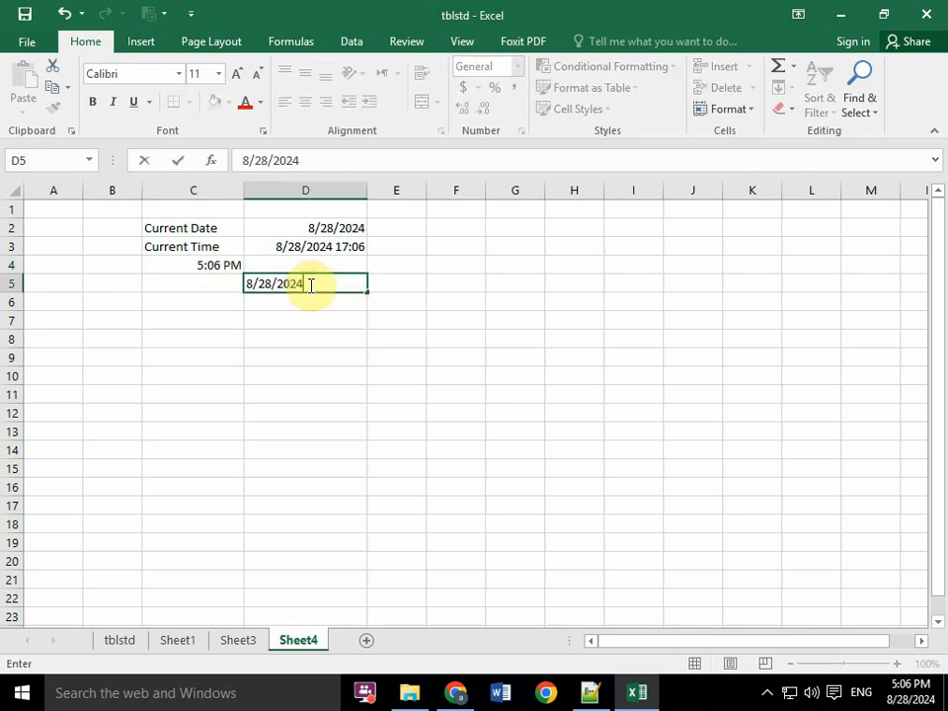
- Switch to Notepad++ and add the description "time short keys" after the semicolon in the note on line 28
{"action": "left_click", "coordinate": [592, 692]}
{"action": "left_click", "coordinate": [277, 439]}
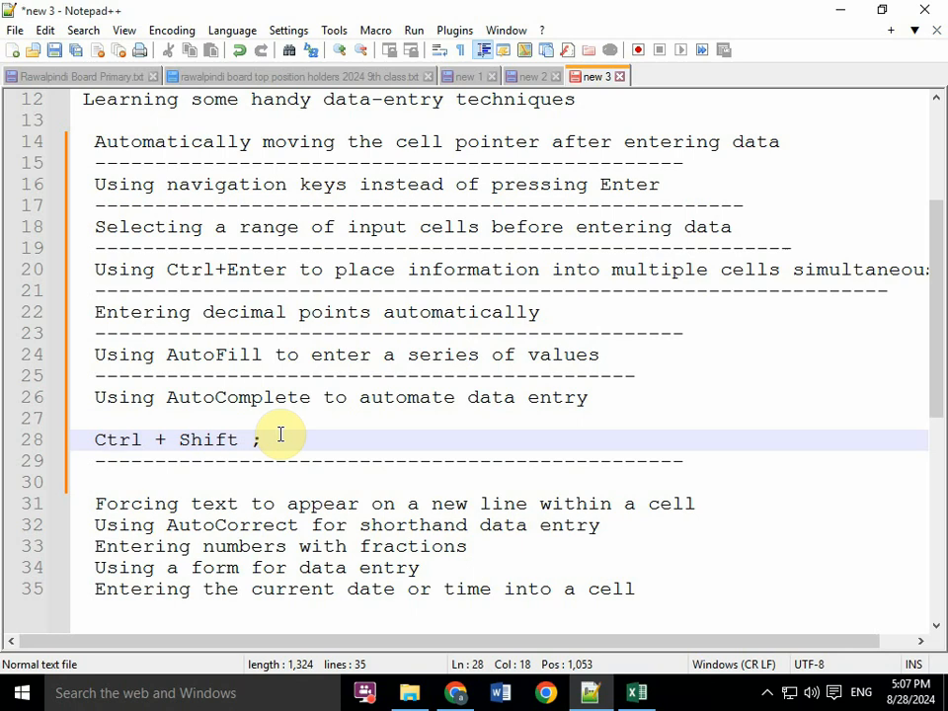
{"action": "type", "text": "time"}
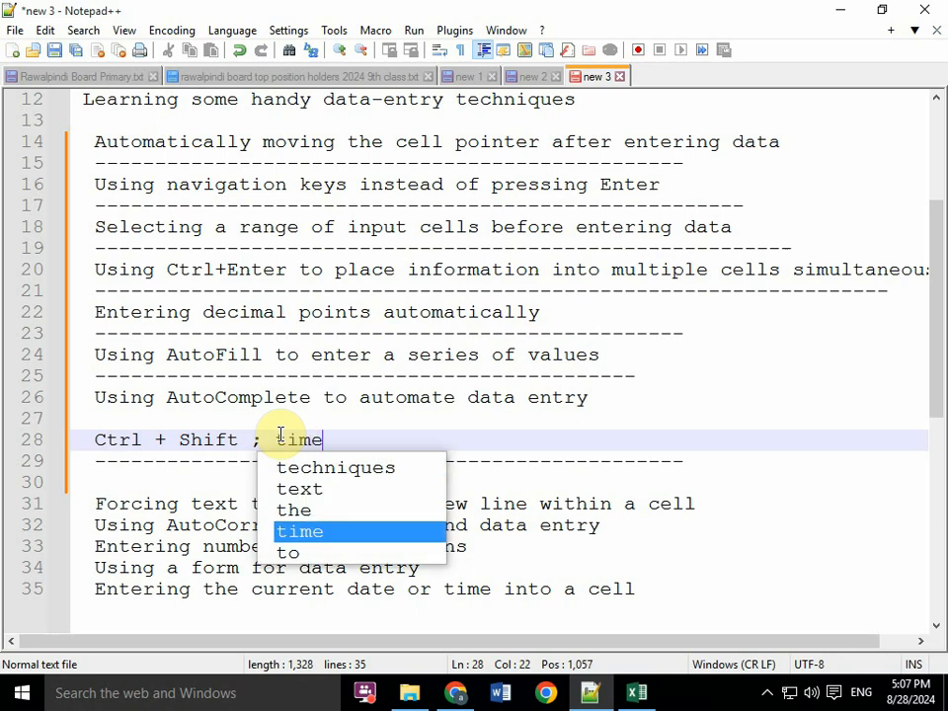
{"action": "key", "text": "Escape"}
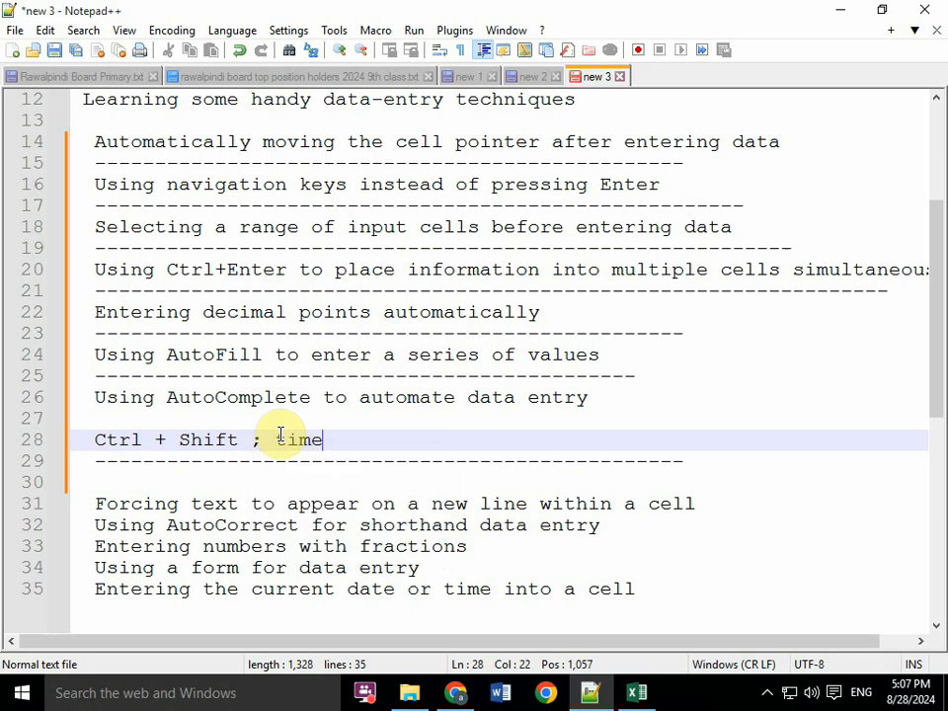
{"action": "type", "text": "sjort key"}
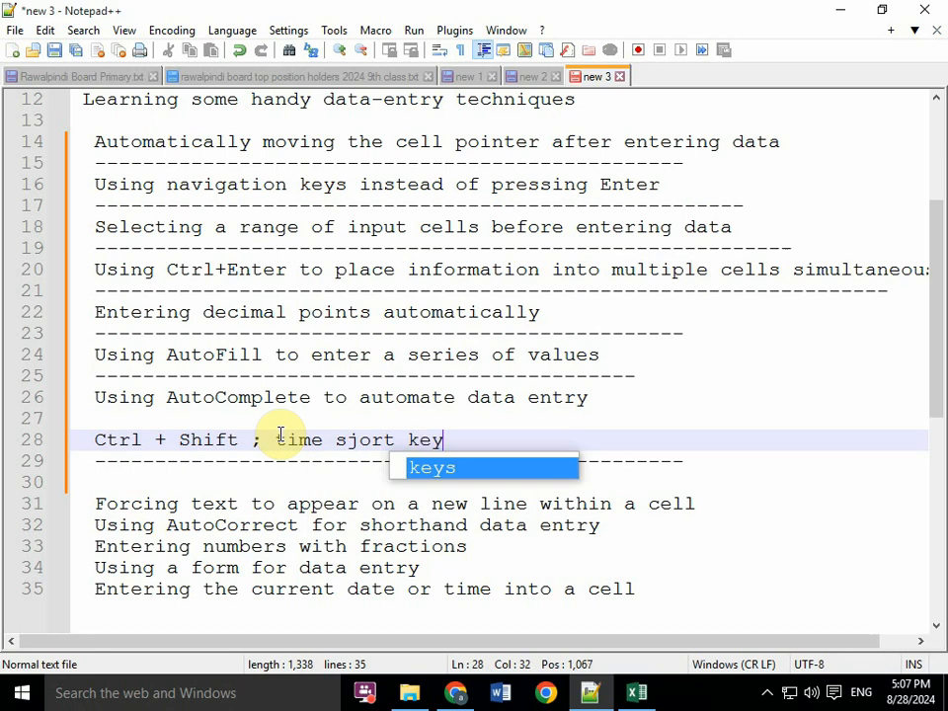
{"action": "type", "text": "s"}
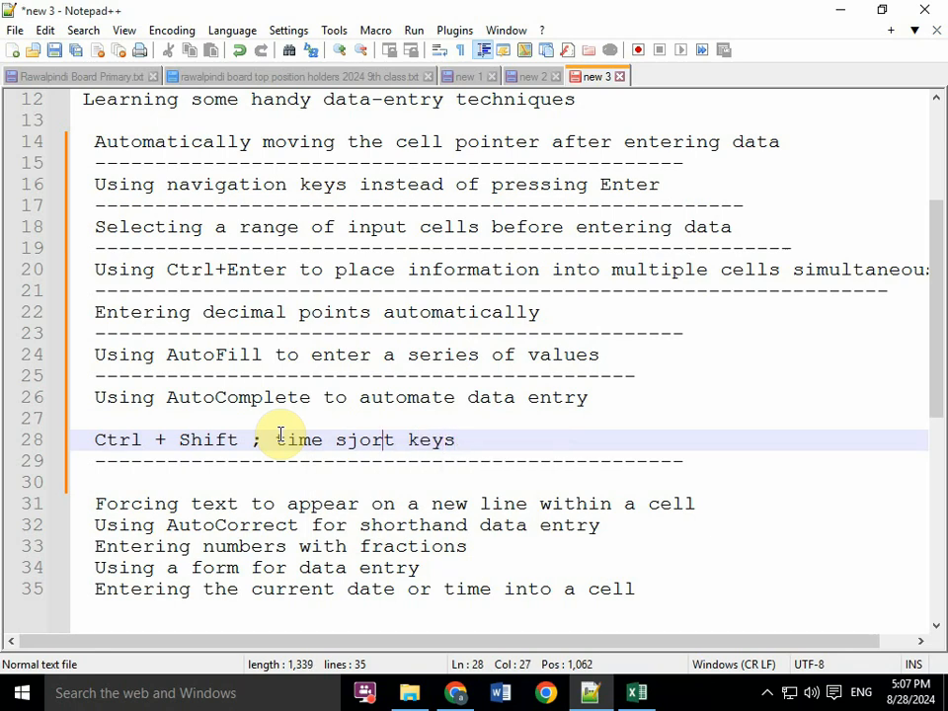
{"action": "key", "text": "BackSpace"}
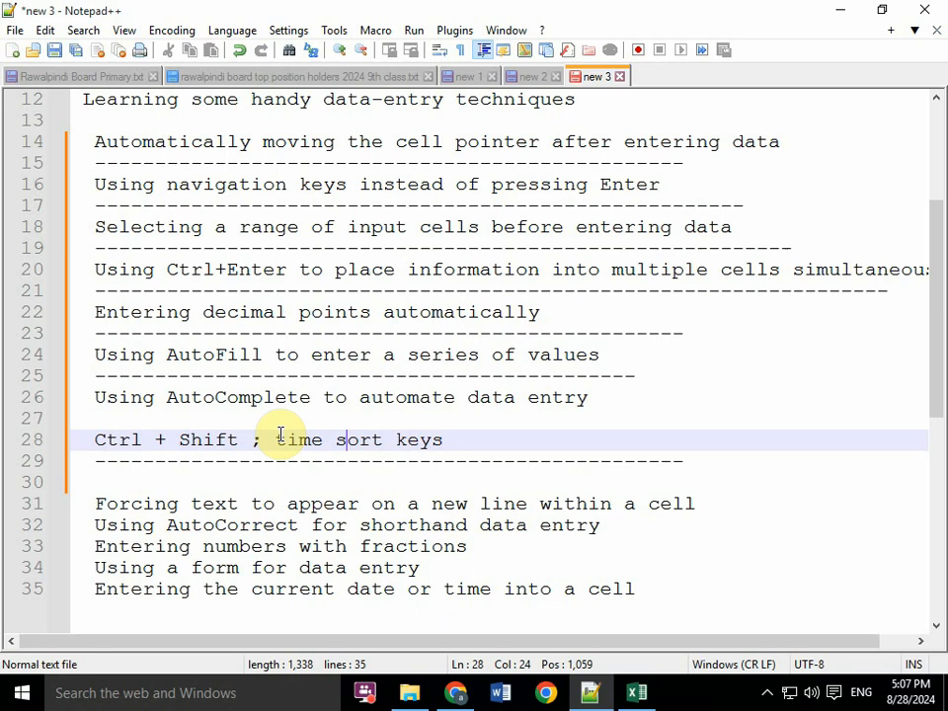
{"action": "type", "text": "h"}
{"action": "key", "text": "Right"}
- Duplicate the time shortcut note from line 28 onto a new line directly below it
{"action": "key", "text": "Left"}
{"action": "key", "text": "Left"}
{"action": "key", "text": "Left"}
{"action": "key", "text": "Left"}
{"action": "key", "text": "Left"}
{"action": "key", "text": "Left"}
{"action": "key", "text": "Left"}
{"action": "key", "text": "Left"}
{"action": "key", "text": "Left"}
{"action": "key", "text": "Left"}
{"action": "key", "text": "Left"}
{"action": "key", "text": "Left"}
{"action": "key", "text": "Left"}
{"action": "key", "text": "Left"}
{"action": "key", "text": "Left"}
{"action": "key", "text": "Left"}
{"action": "key", "text": "Left"}
{"action": "key", "text": "Left"}
{"action": "key", "text": "Left"}
{"action": "key", "text": "Left"}
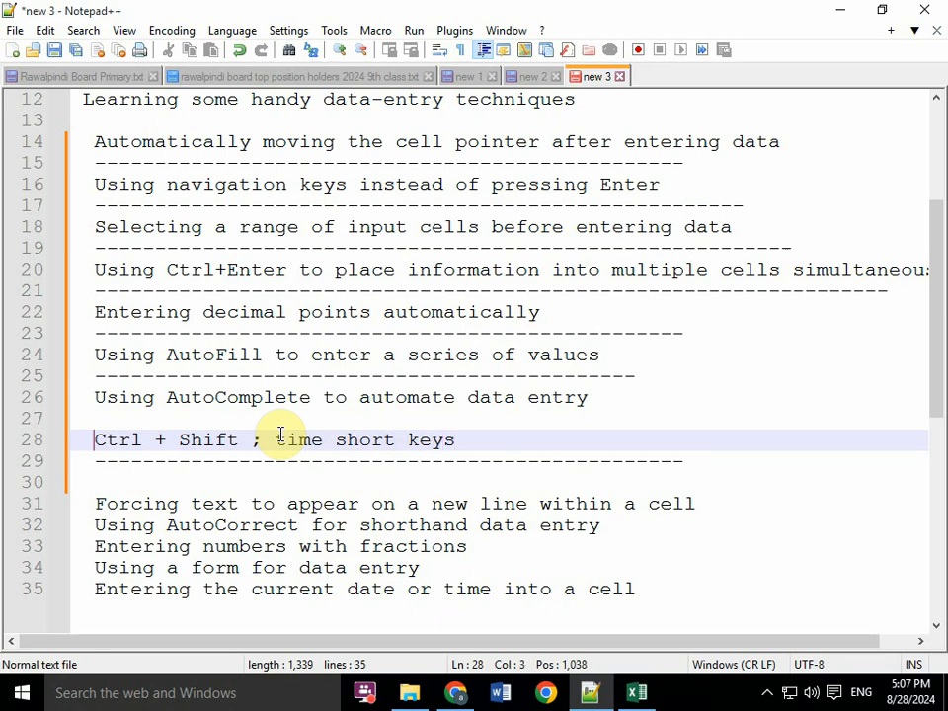
{"action": "key", "text": "shift+End"}
{"action": "key", "text": "Return"}
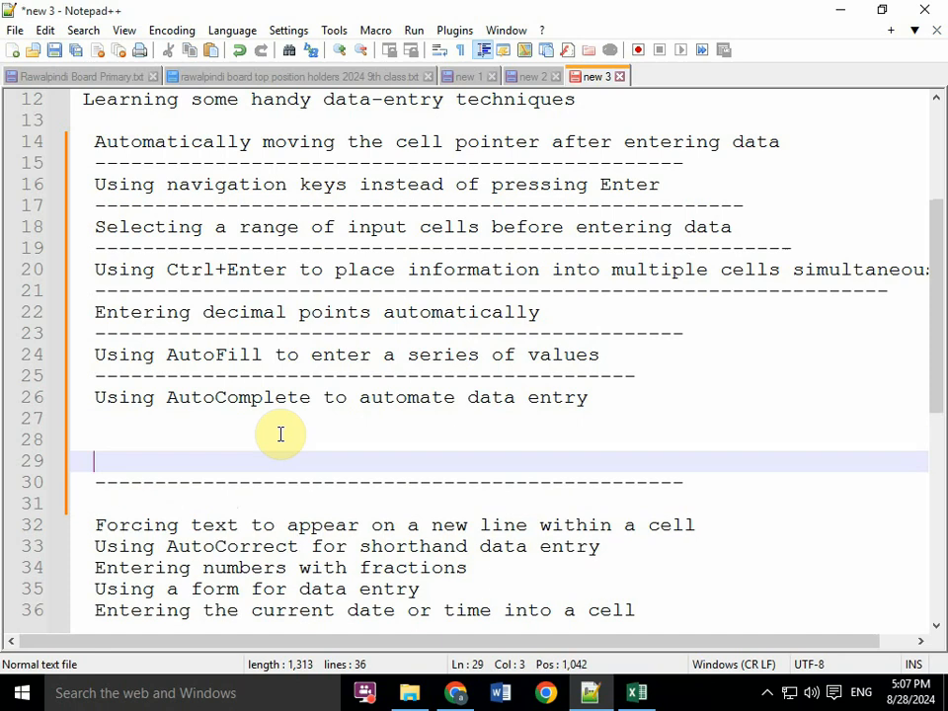
{"action": "key", "text": "ctrl+z"}
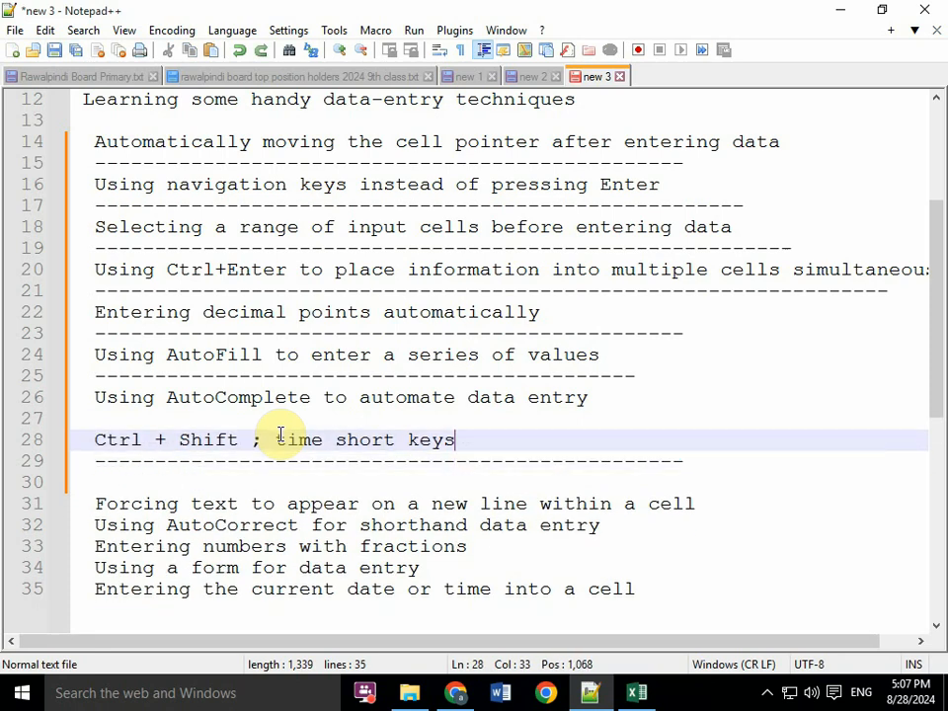
{"action": "key", "text": "Return"}
{"action": "type", "text": "Ctrl + Shift ; time short keys"}
- Remove Shift from the duplicated note on line 29 so its shortcut reads Ctrl + ;
{"action": "key", "text": "Left"}
{"action": "key", "text": "Left"}
{"action": "key", "text": "Left"}
{"action": "key", "text": "Left"}
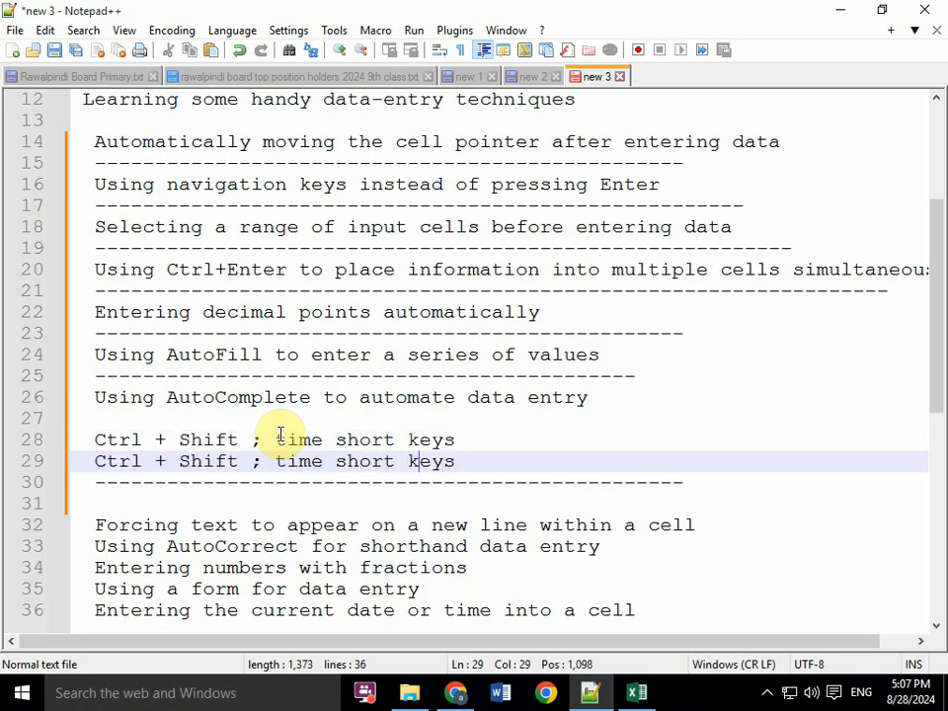
{"action": "key", "text": "Left"}
{"action": "key", "text": "Left"}
{"action": "key", "text": "Left"}
{"action": "key", "text": "Left"}
{"action": "key", "text": "Left"}
{"action": "key", "text": "Left"}
{"action": "key", "text": "Left"}
{"action": "key", "text": "Left"}
{"action": "key", "text": "Left"}
{"action": "key", "text": "Left"}
{"action": "key", "text": "Left"}
{"action": "key", "text": "Left"}
{"action": "key", "text": "Left"}
{"action": "key", "text": "Left"}
{"action": "key", "text": "BackSpace"}
{"action": "key", "text": "BackSpace"}
{"action": "key", "text": "BackSpace"}
{"action": "key", "text": "BackSpace"}
{"action": "key", "text": "BackSpace"}
{"action": "key", "text": "BackSpace"}
{"action": "key", "text": "BackSpace"}
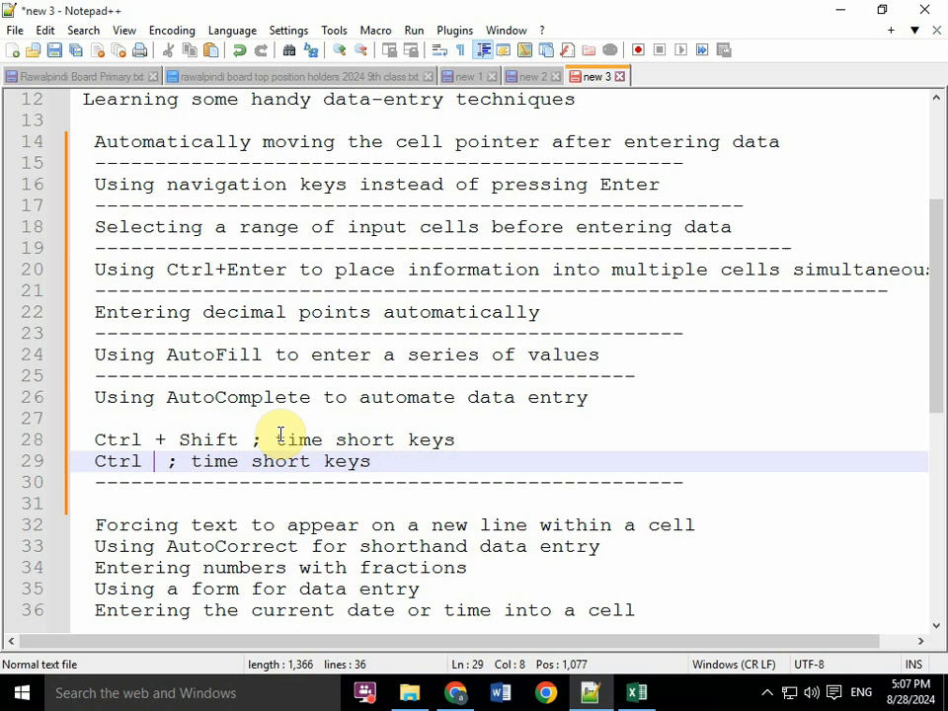
{"action": "key", "text": "BackSpace"}
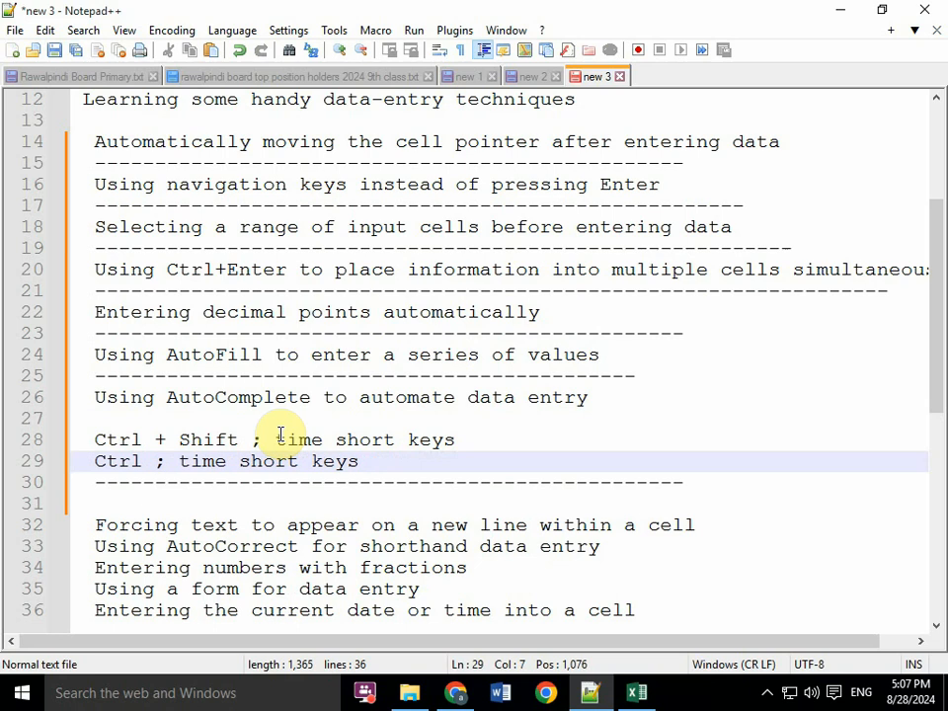
{"action": "type", "text": "+"}
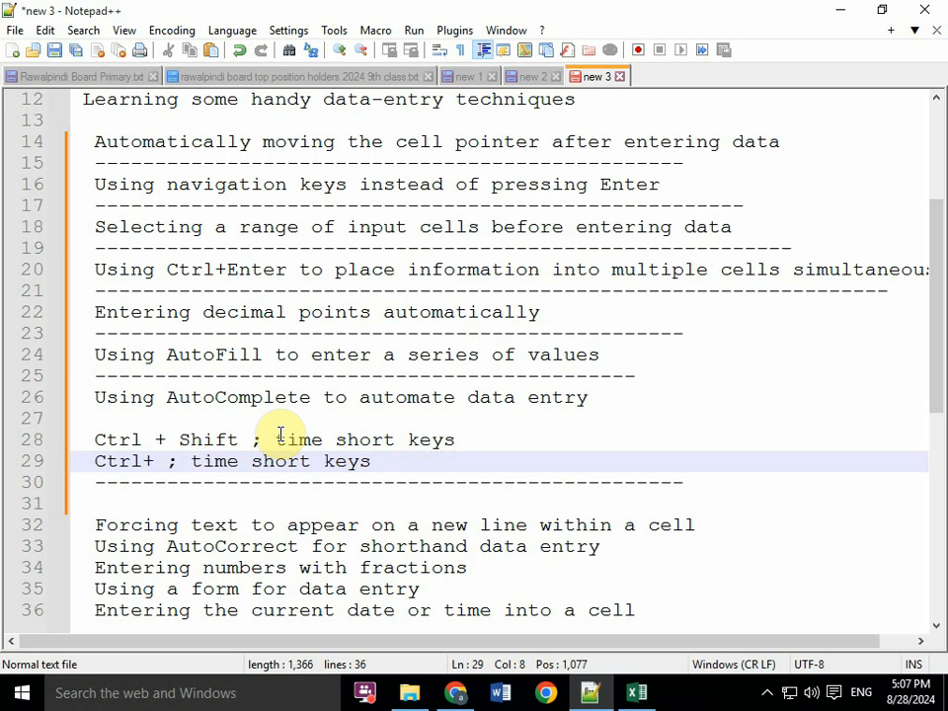
- Replace the word time with Date in the shortcut note on line 29
{"action": "key", "text": "Right"}
{"action": "key", "text": "Right"}
{"action": "key", "text": "Right"}
{"action": "key", "text": "Right"}
{"action": "key", "text": "Right"}
{"action": "key", "text": "Right"}
{"action": "key", "text": "Right"}
{"action": "key", "text": "Right"}
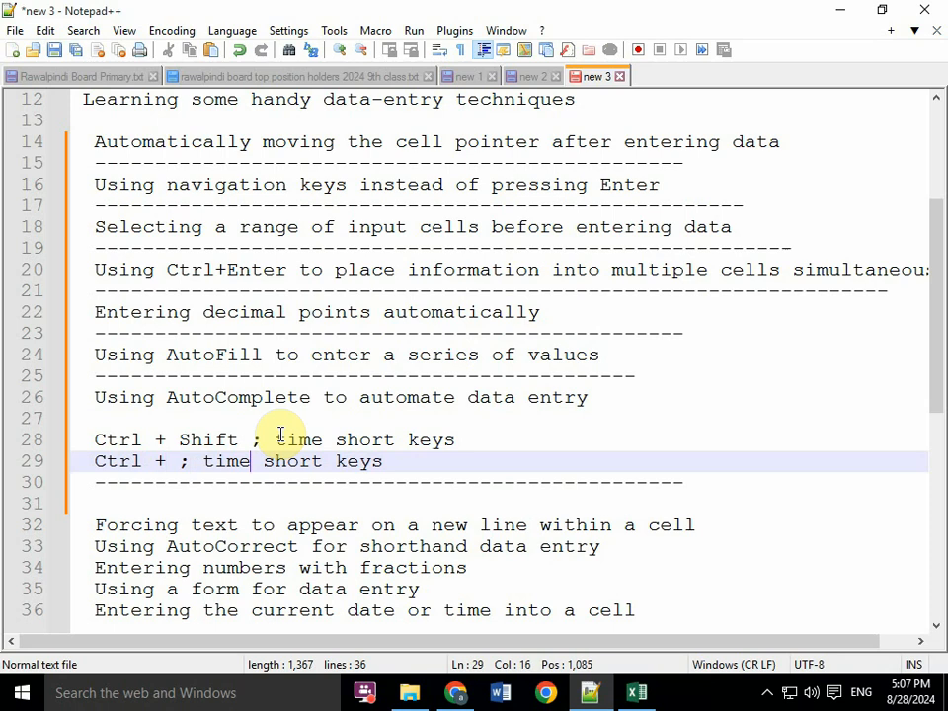
{"action": "key", "text": "Right"}
{"action": "key", "text": "Right"}
{"action": "key", "text": "Right"}
{"action": "key", "text": "Right"}
{"action": "key", "text": "Right"}
{"action": "key", "text": "Right"}
{"action": "key", "text": "Right"}
{"action": "key", "text": "Right"}
{"action": "key", "text": "Right"}
{"action": "key", "text": "Left"}
{"action": "key", "text": "Left"}
{"action": "key", "text": "Left"}
{"action": "key", "text": "Left"}
{"action": "key", "text": "Left"}
{"action": "key", "text": "Right"}
{"action": "key", "text": "BackSpace"}
{"action": "key", "text": "BackSpace"}
{"action": "key", "text": "BackSpace"}
{"action": "key", "text": "BackSpace"}
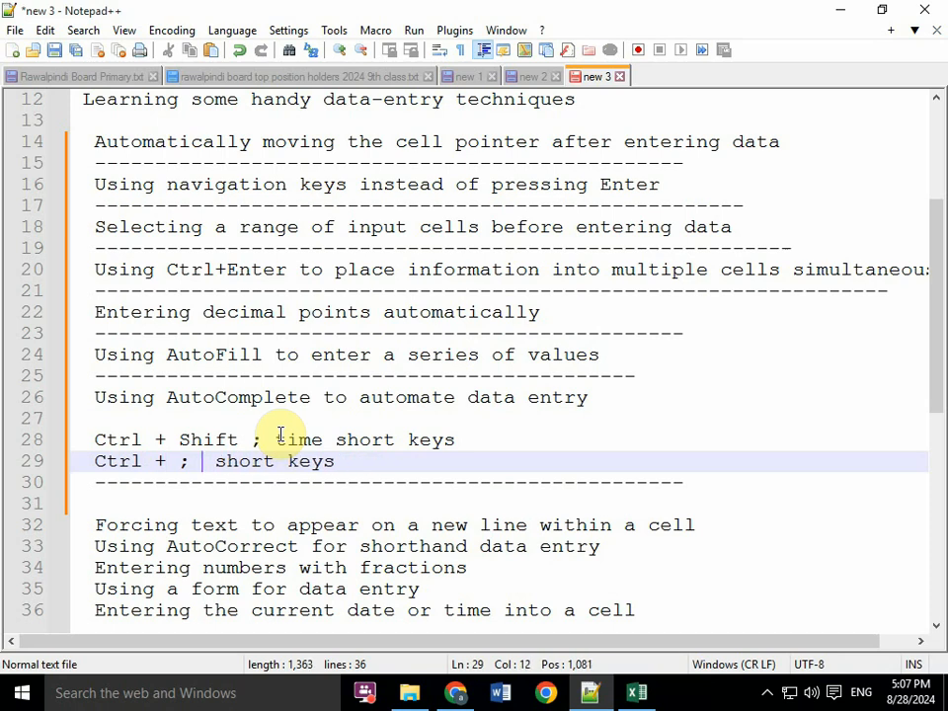
{"action": "type", "text": "Date"}
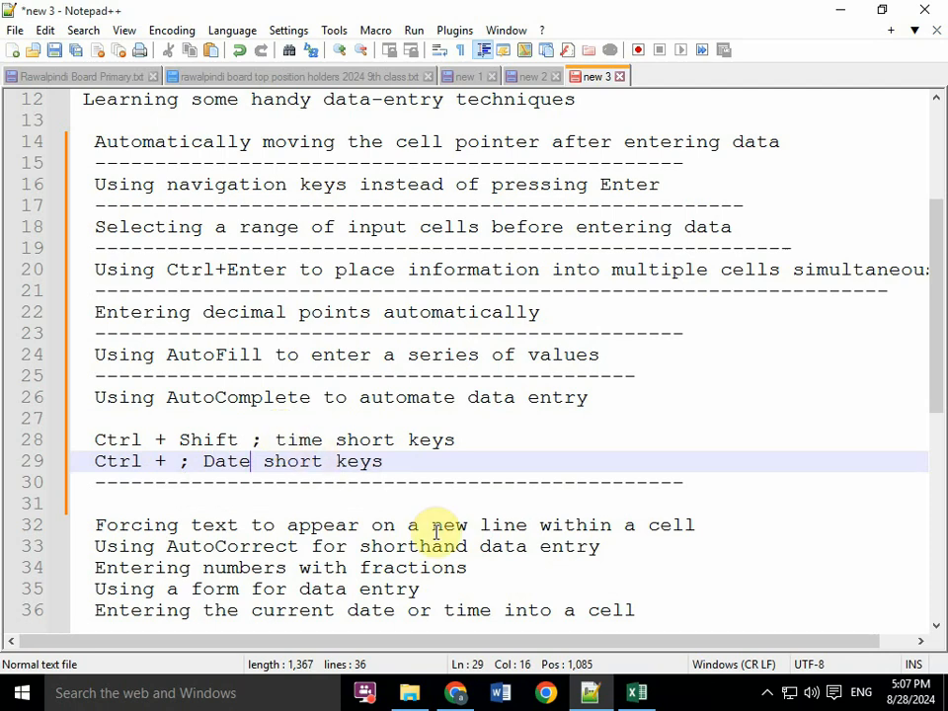
- Switch to Excel, commit the date entry in D5, and return to the Notepad++ topic list
{"action": "left_click", "coordinate": [624, 697]}
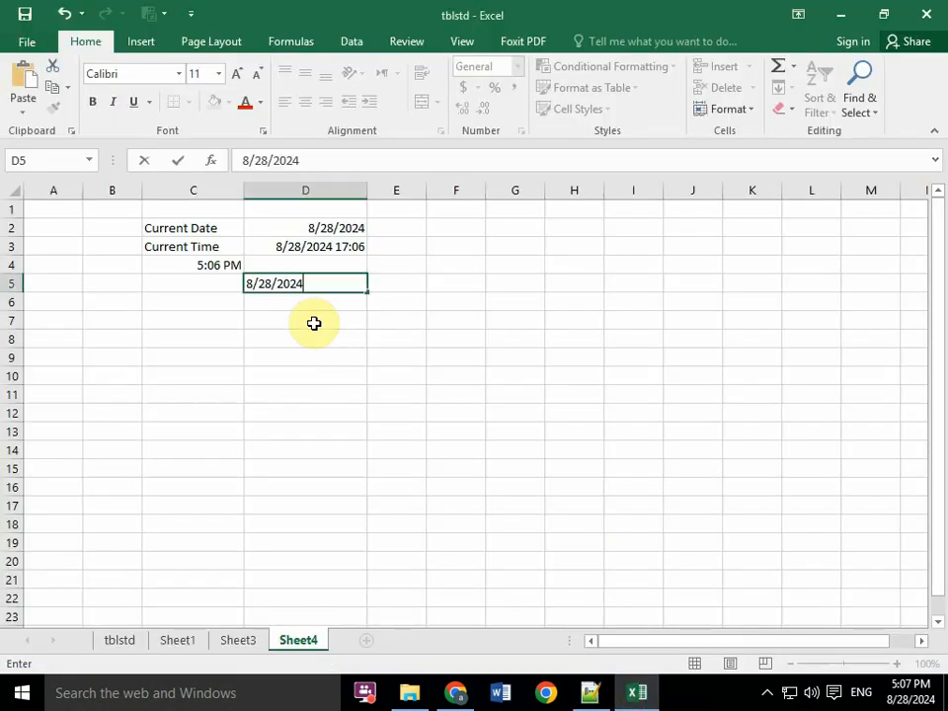
{"action": "left_click", "coordinate": [188, 298]}
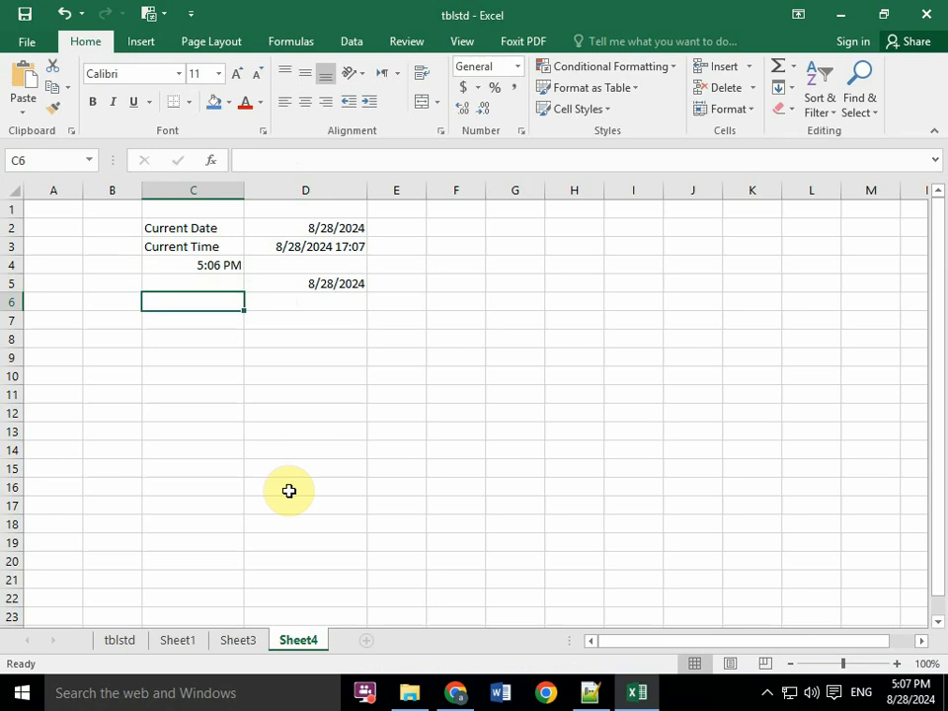
{"action": "left_click", "coordinate": [590, 696]}
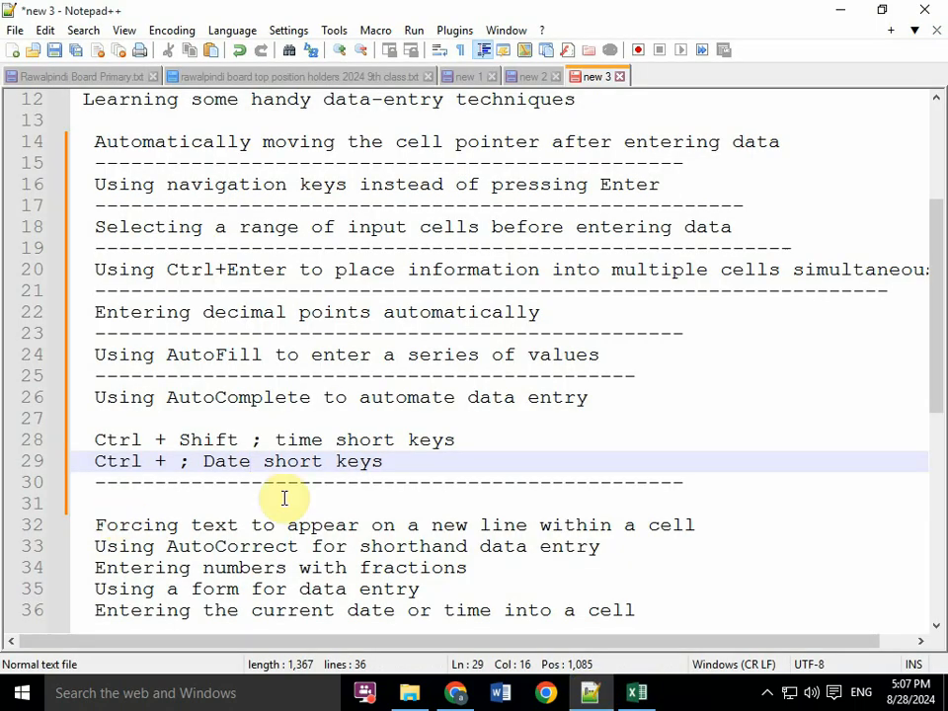
- Add a dashed separator line beneath the topic Forcing text to appear on a new line within a cell
{"action": "left_click_drag", "start_coordinate": [936, 355], "coordinate": [938, 495]}
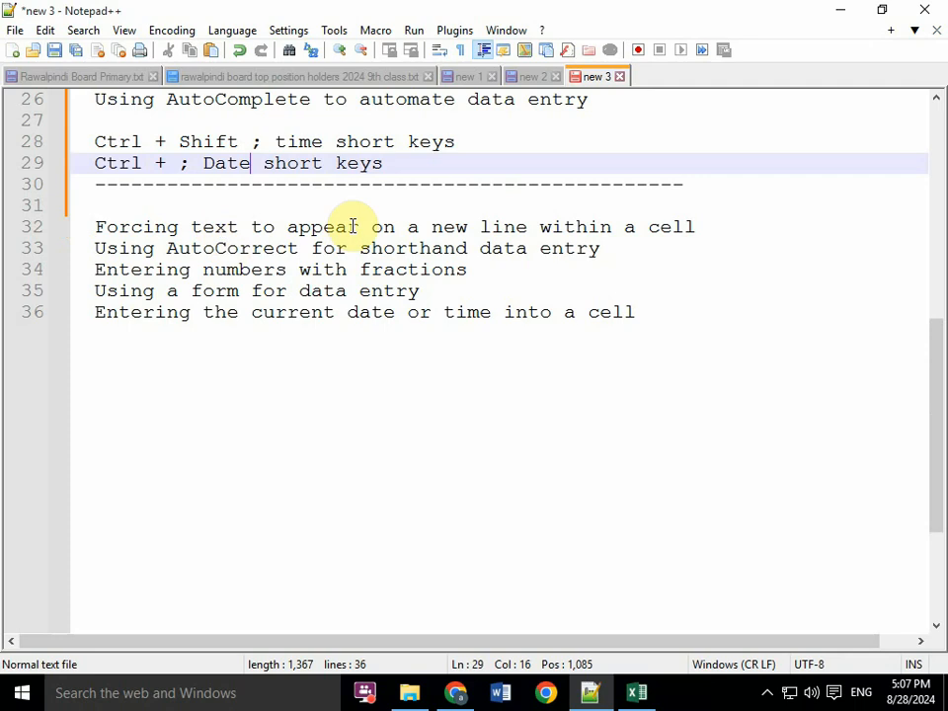
{"action": "left_click", "coordinate": [704, 226]}
{"action": "key", "text": "Return"}
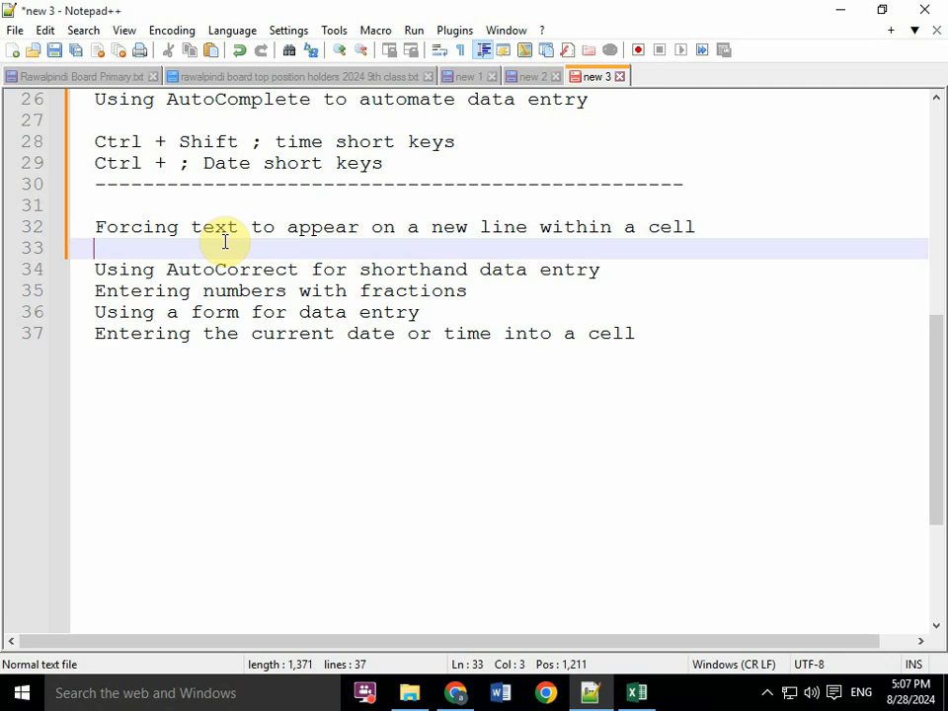
{"action": "type", "text": "--------------------------------------------------------------"}
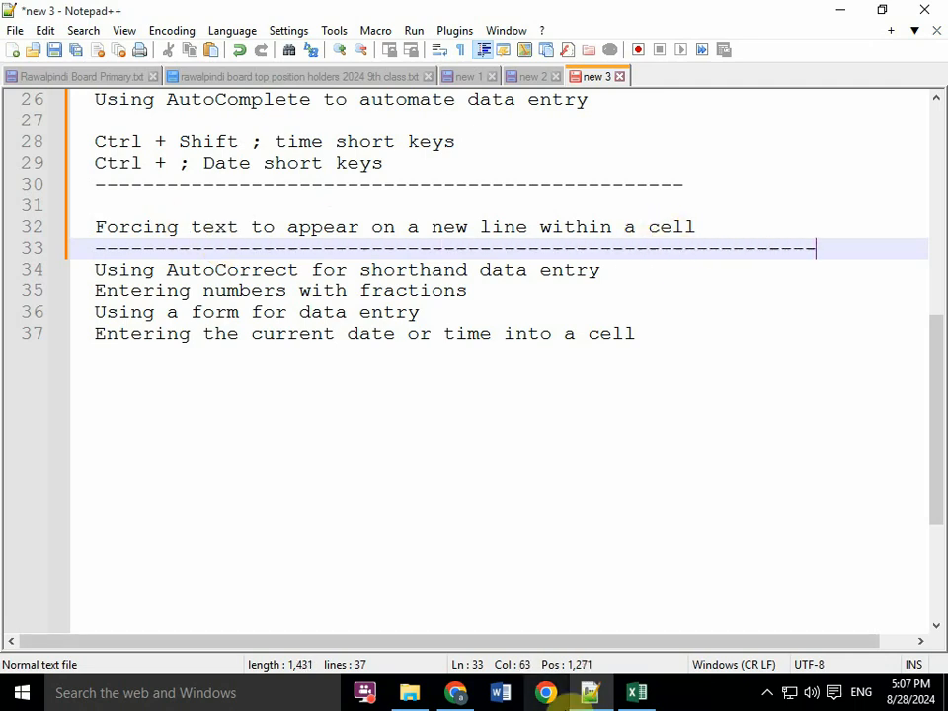
- Switch to Excel, enter the text "This is A pen." in C8 of Sheet4, and select C9 below it
{"action": "left_click", "coordinate": [643, 695]}
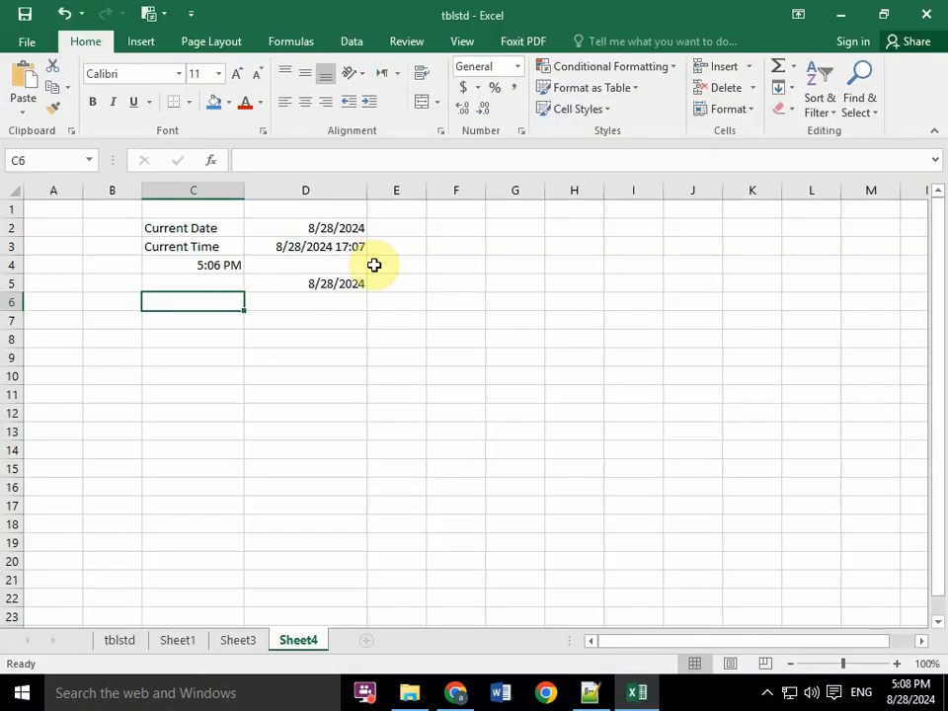
{"action": "left_click", "coordinate": [182, 336]}
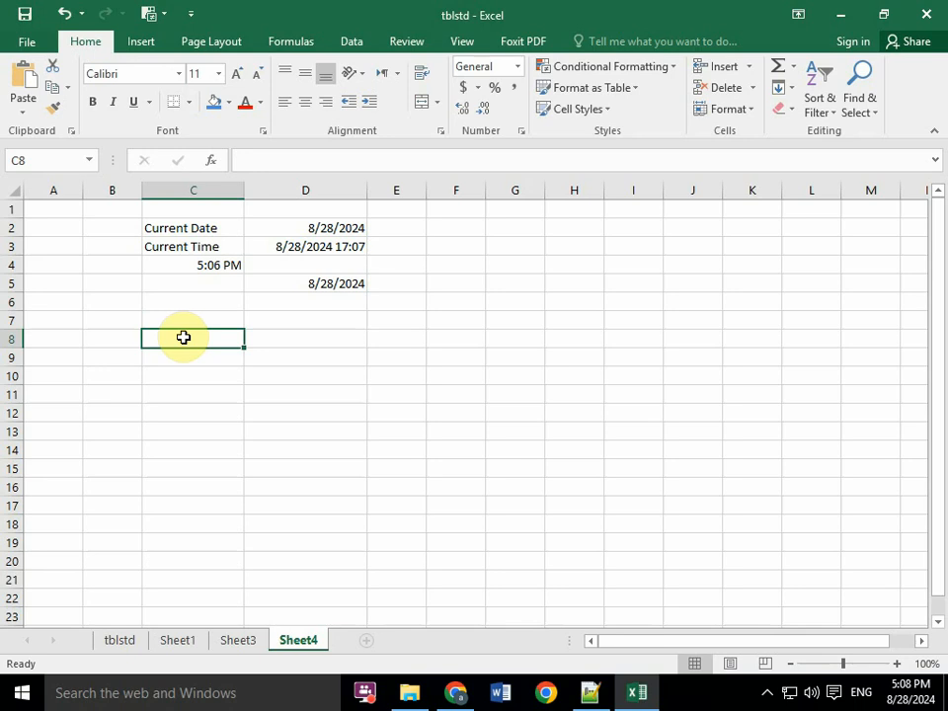
{"action": "type", "text": "T"}
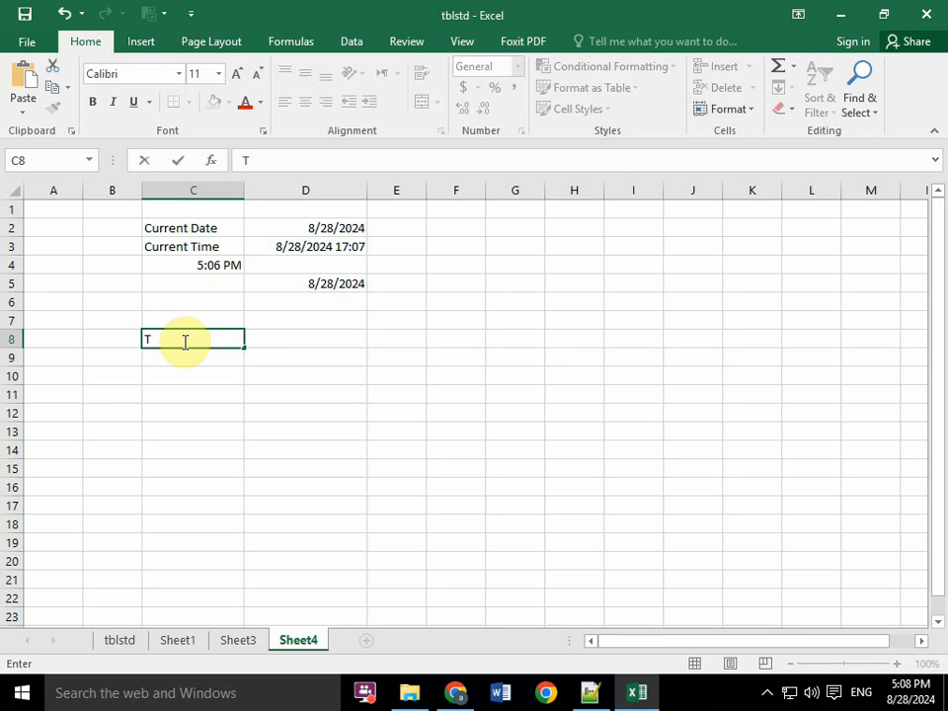
{"action": "type", "text": "his is A pen."}
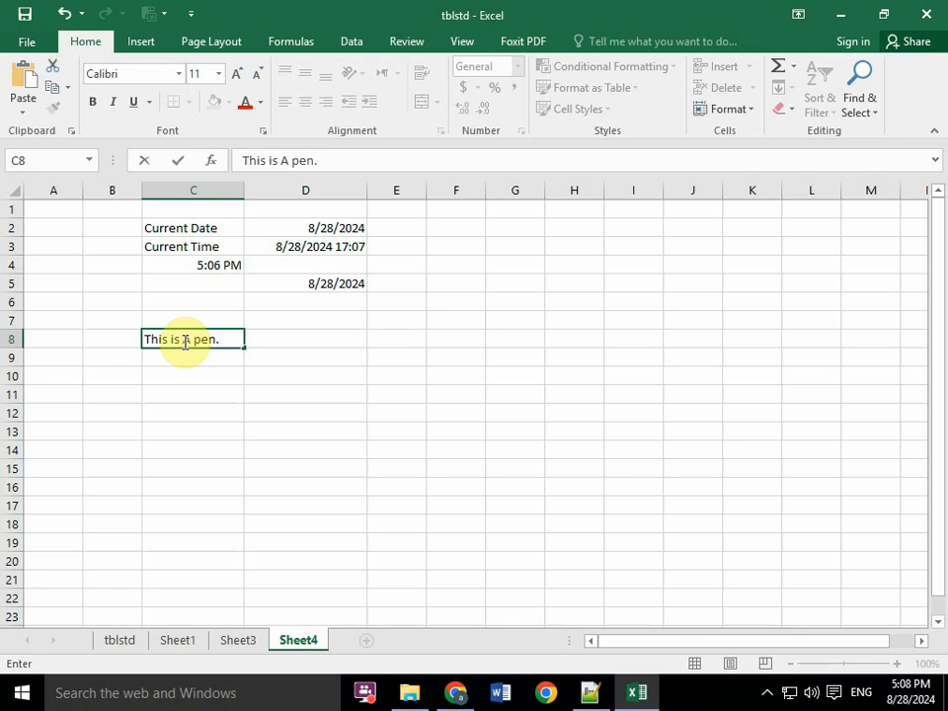
{"action": "key", "text": "Return"}
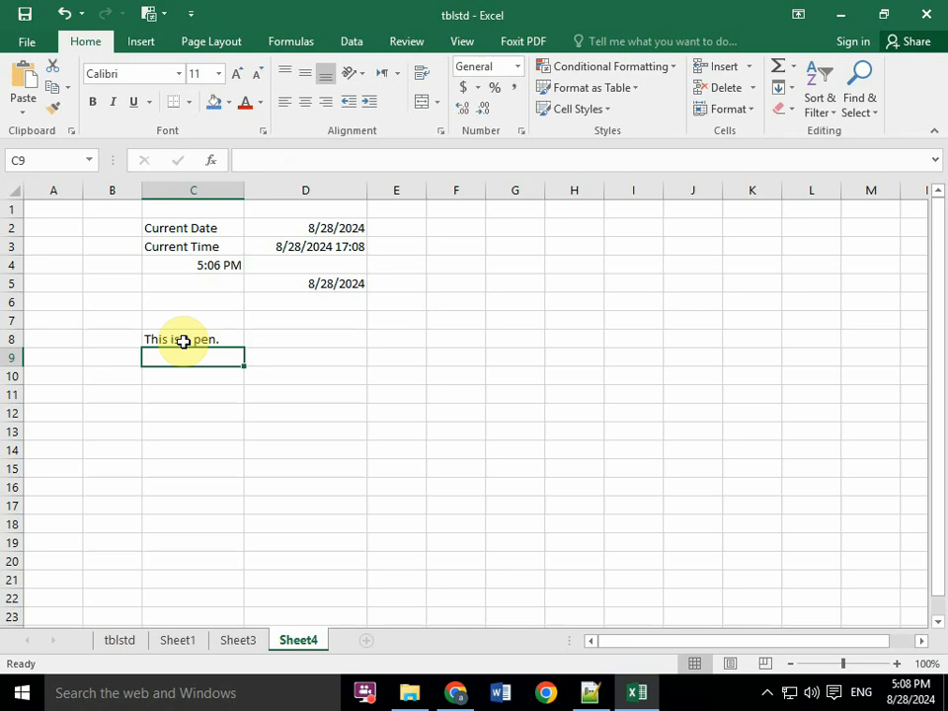
{"action": "left_click", "coordinate": [191, 340]}
{"action": "left_click", "coordinate": [198, 354]}
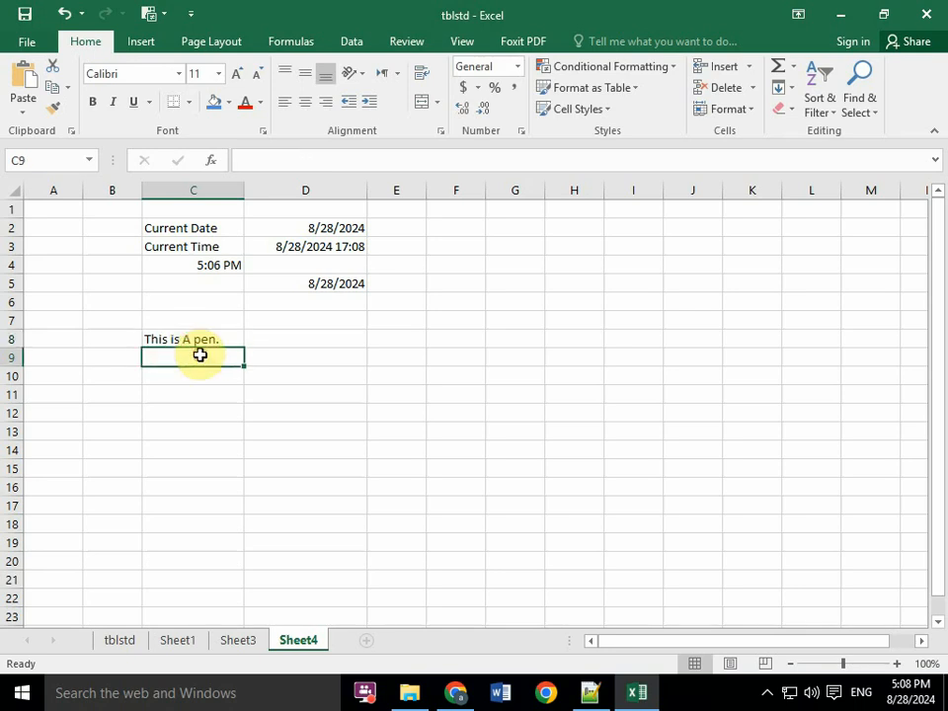
- Replace the text in C8 with two lines inside the same cell, "this is a cat." and "This is a girl.", and reselect the cell
{"action": "left_click", "coordinate": [208, 339]}
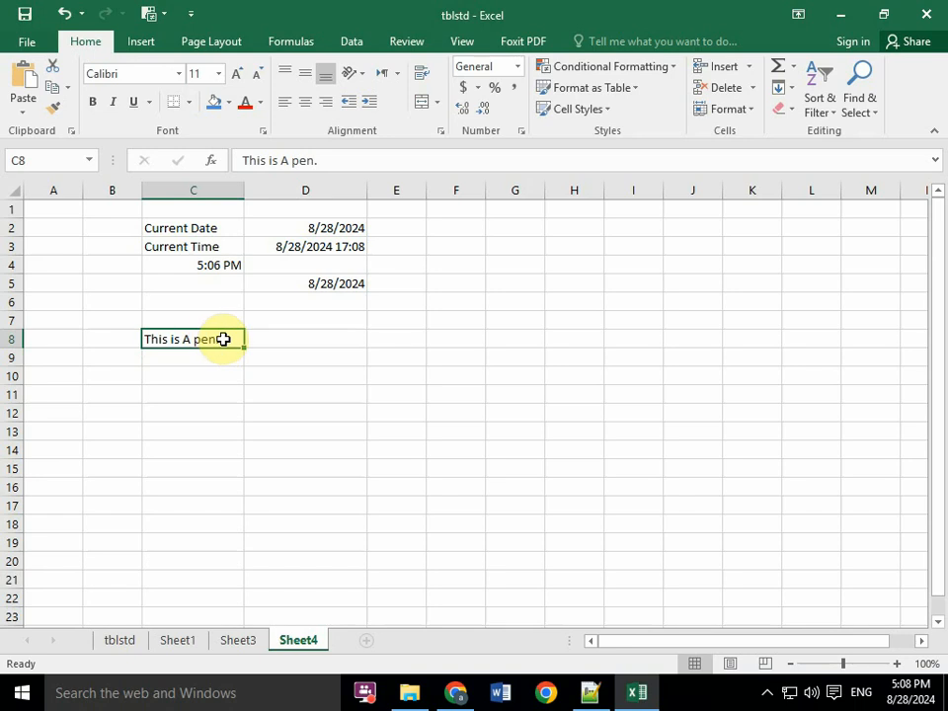
{"action": "type", "text": "t"}
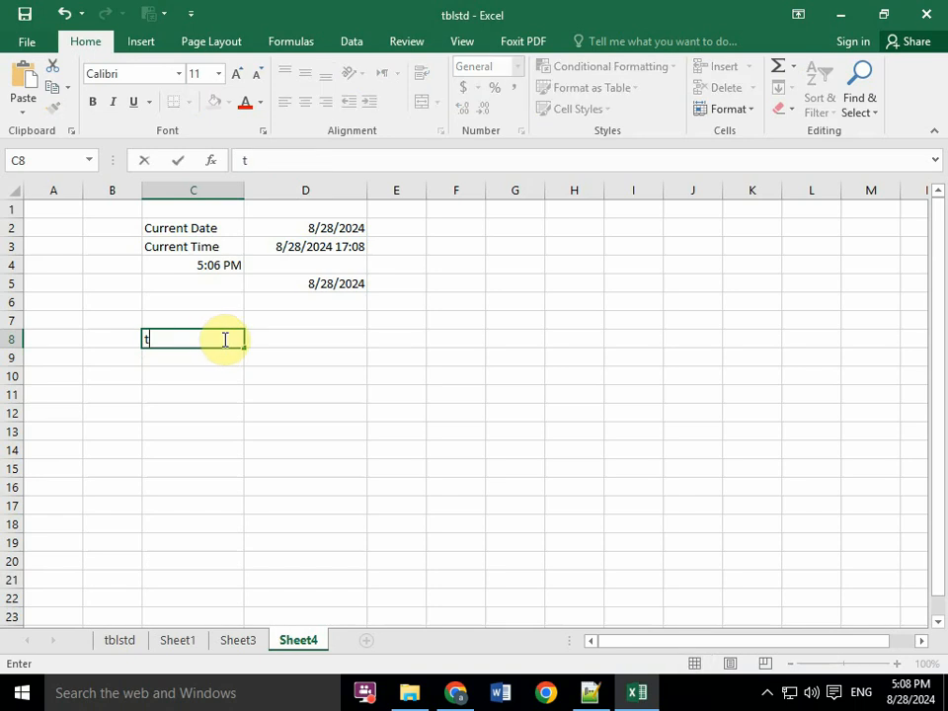
{"action": "type", "text": "his is a cat"}
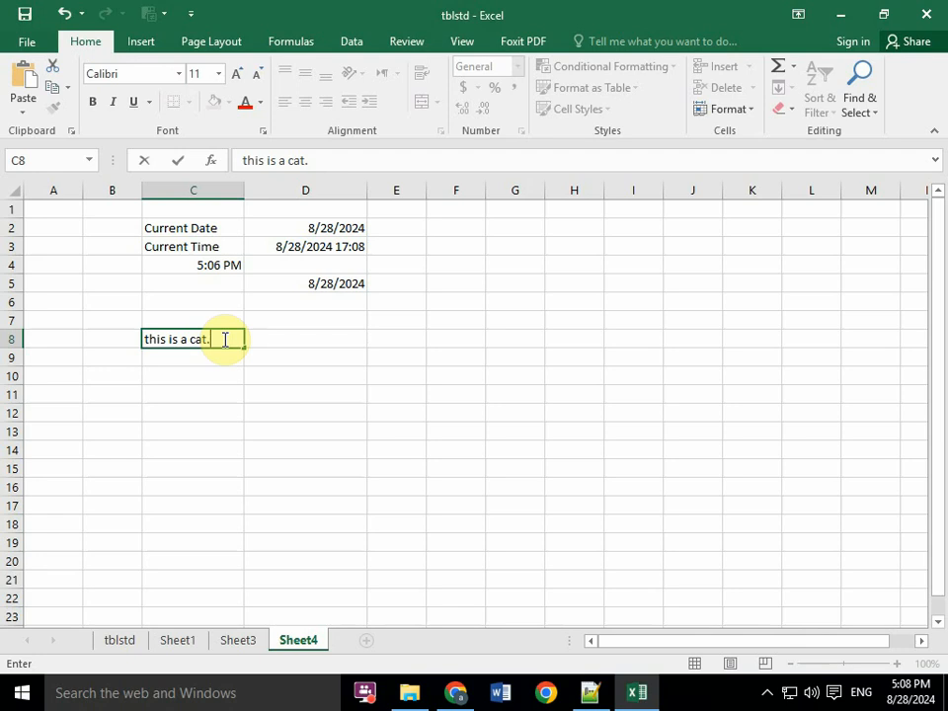
{"action": "type", "text": "."}
{"action": "key", "text": "alt+Return"}
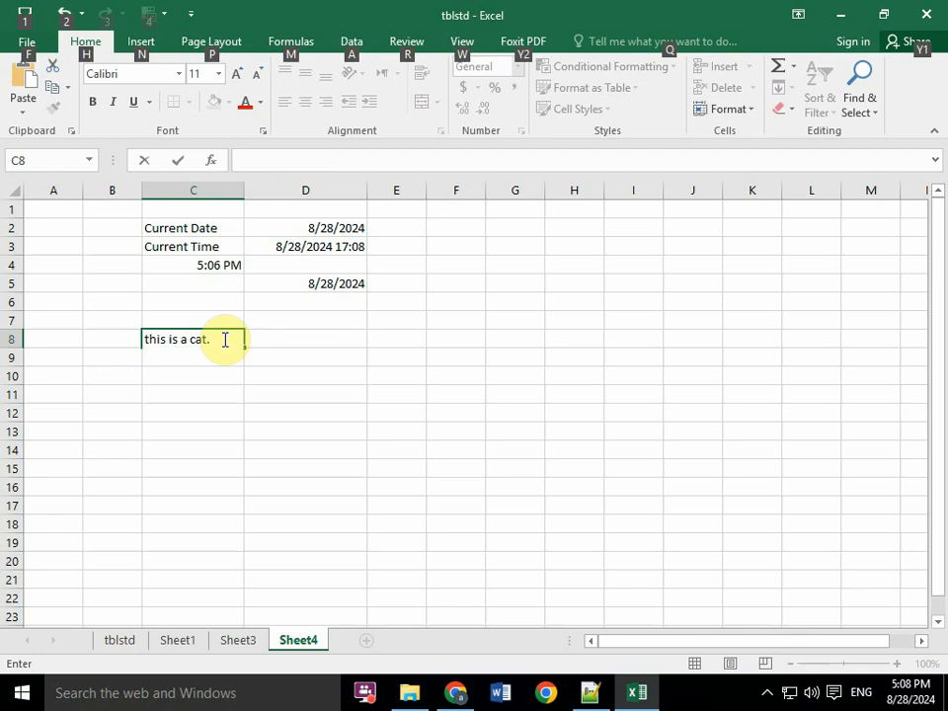
{"action": "type", "text": "t. This"}
{"action": "type", "text": " is a "}
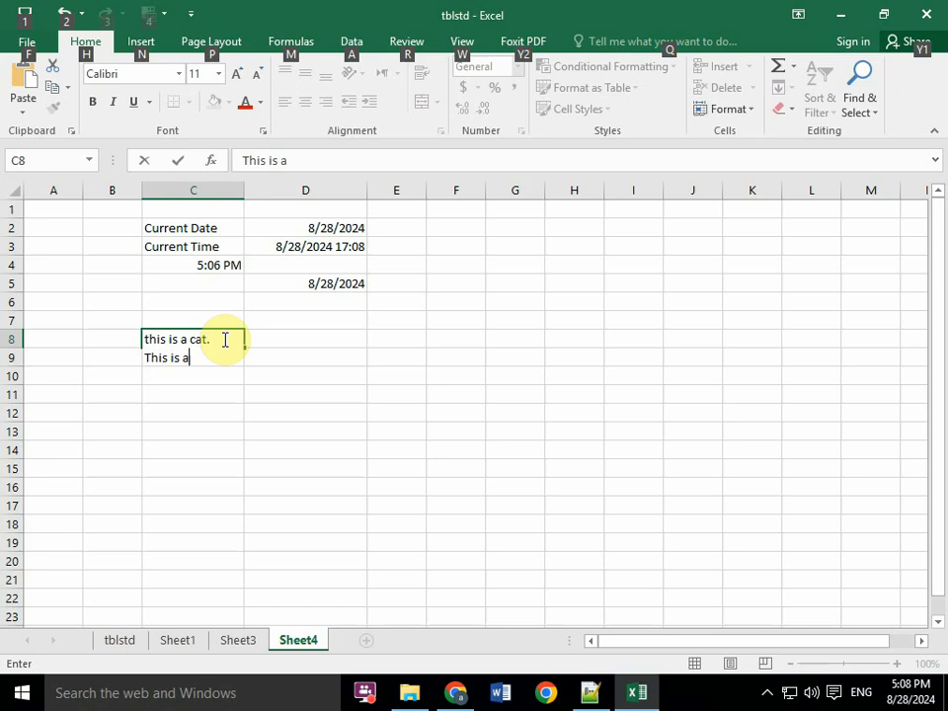
{"action": "type", "text": "girl."}
{"action": "key", "text": "Return"}
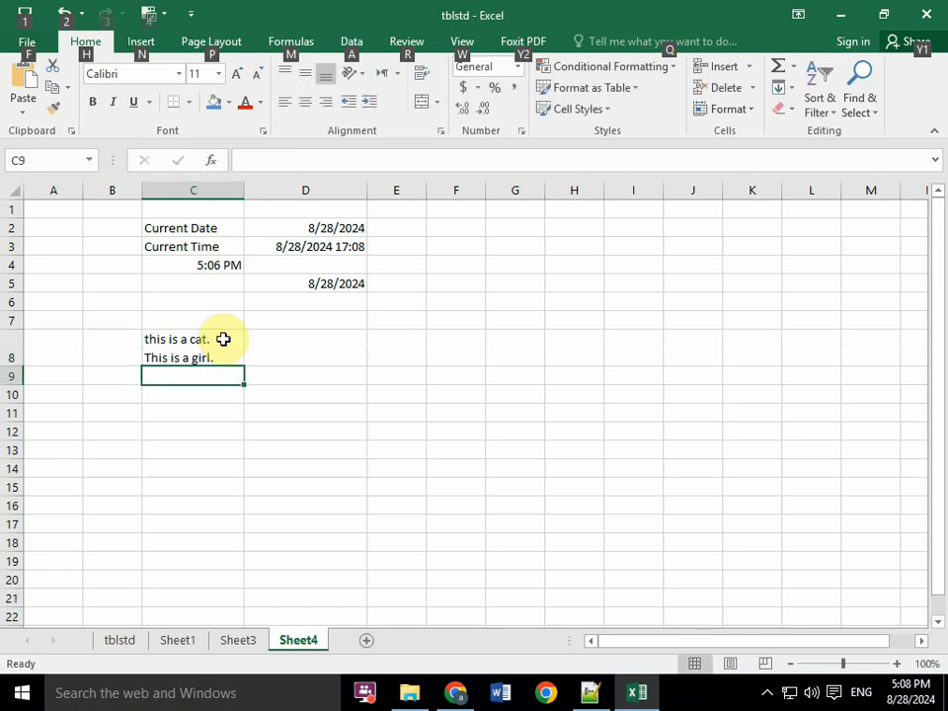
{"action": "left_click", "coordinate": [172, 361]}
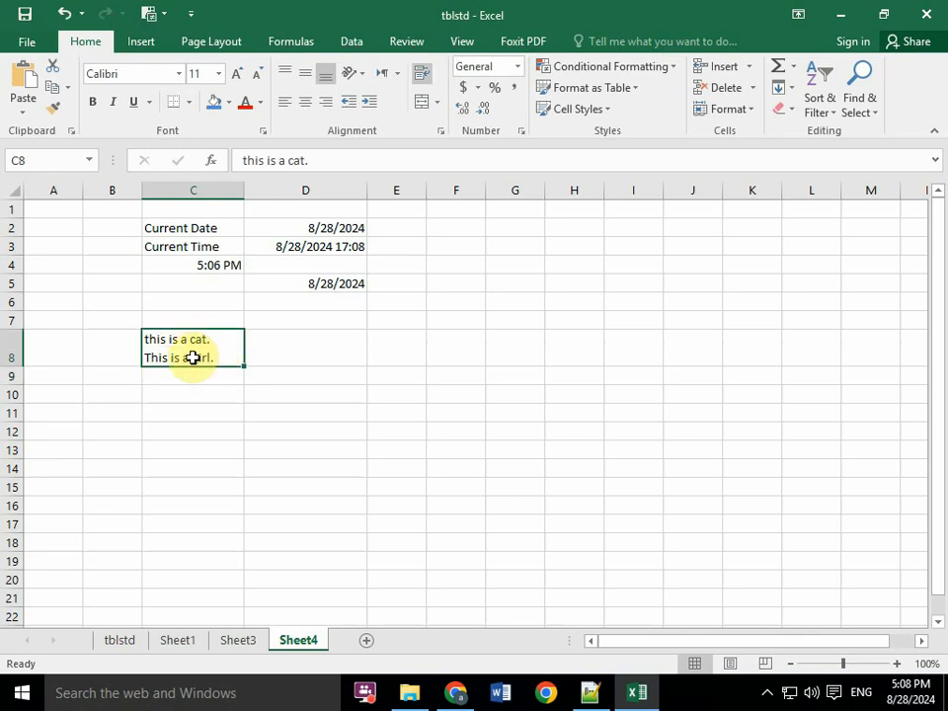
- Switch to Notepad++ and add the note "Alt + Enter" under the topic Forcing text to appear on a new line within a cell
{"action": "left_click", "coordinate": [590, 692]}
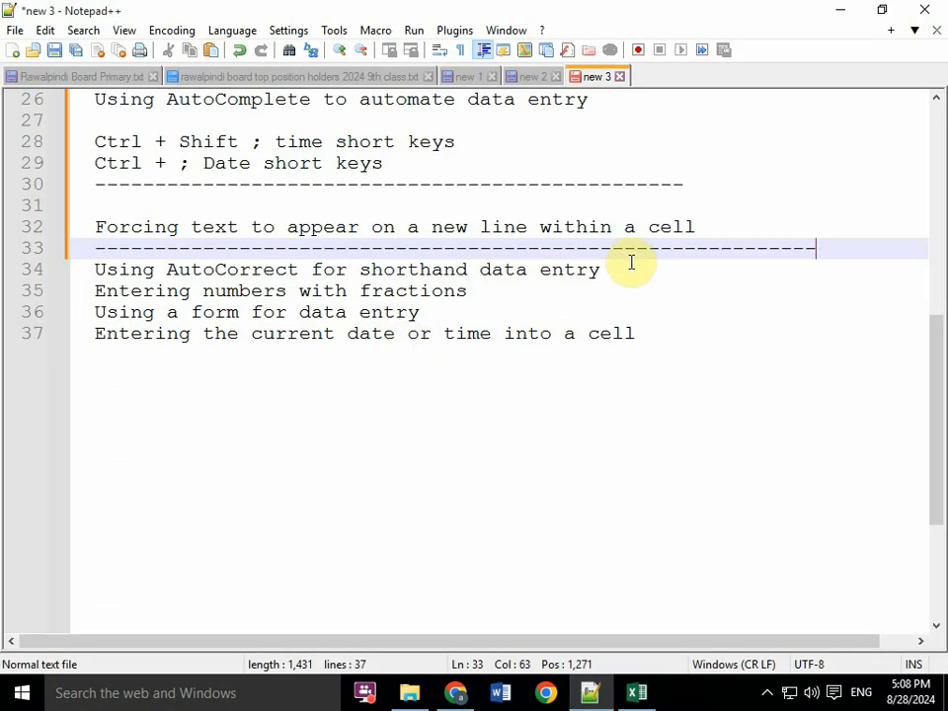
{"action": "left_click", "coordinate": [713, 226]}
{"action": "key", "text": "Return"}
{"action": "key", "text": "Return"}
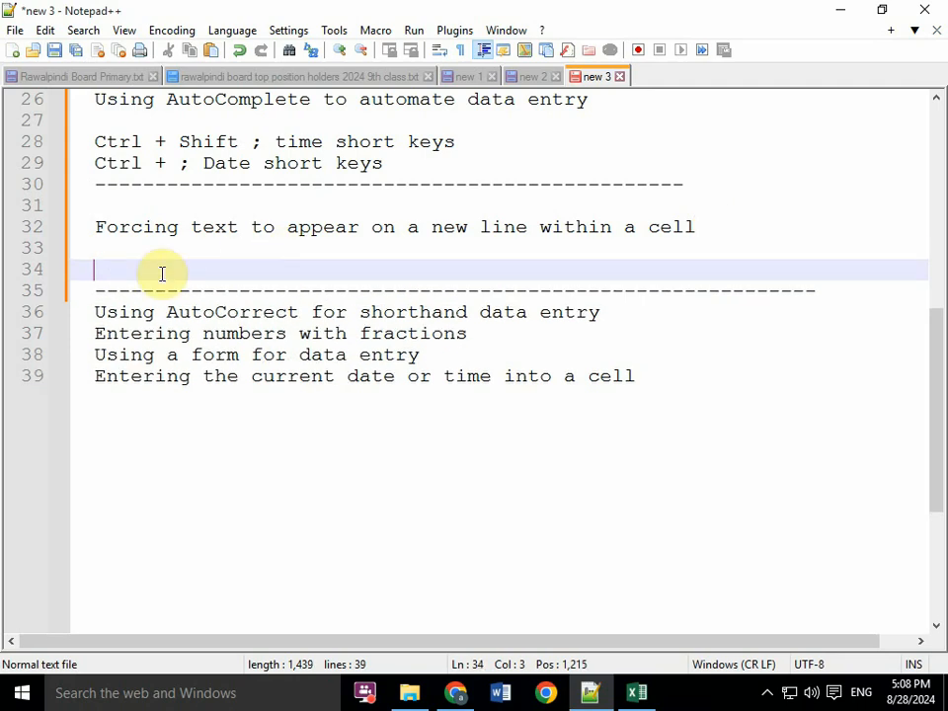
{"action": "type", "text": "Alt + Ente"}
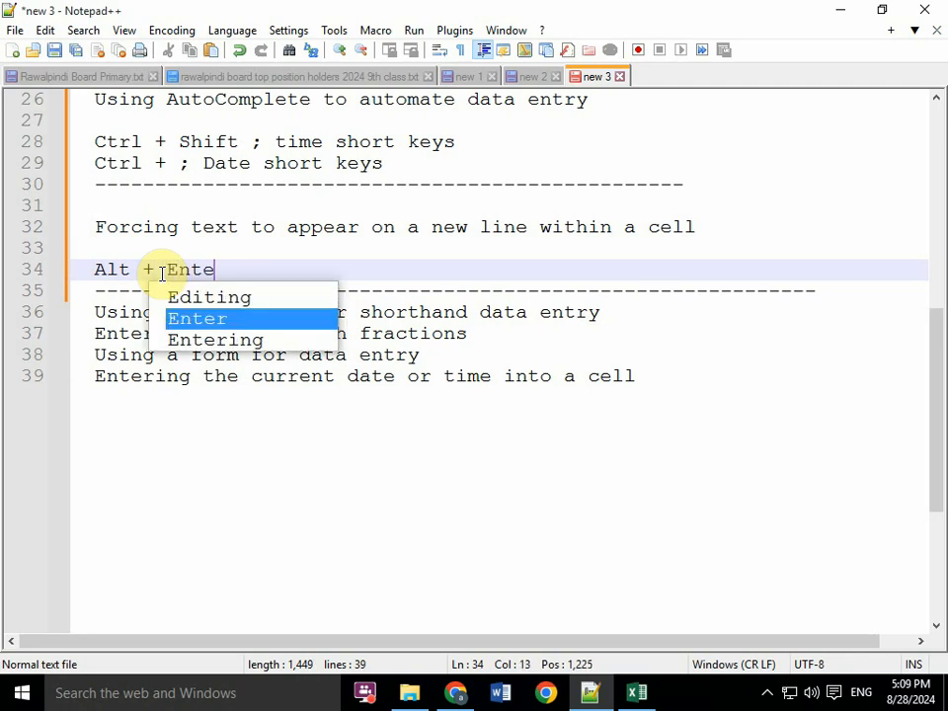
{"action": "type", "text": "r"}
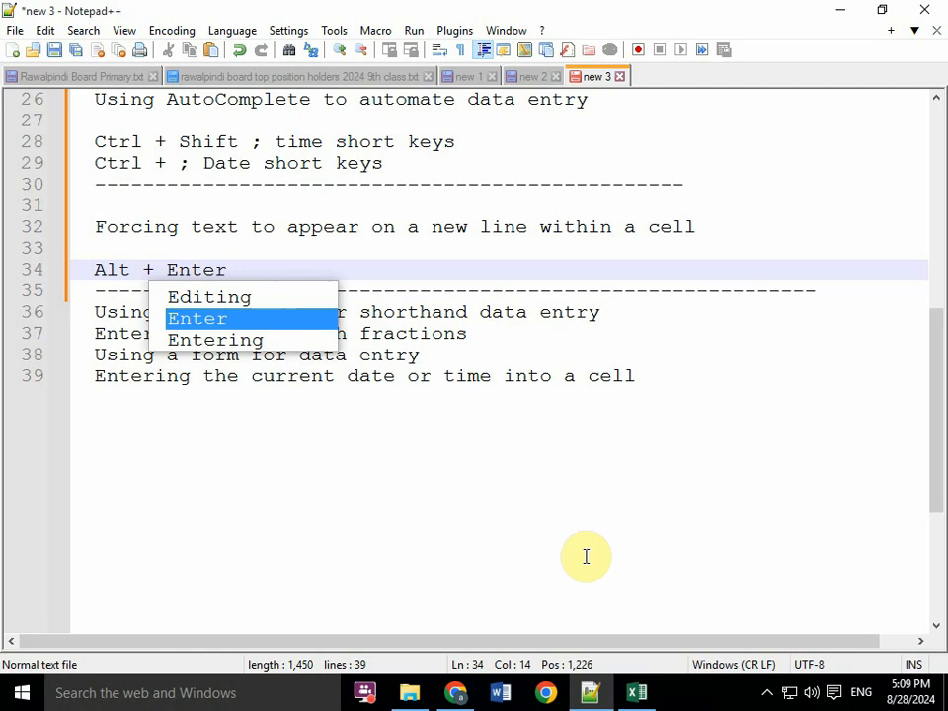
- Switch to Excel and review the two-line text in C8 against the shortcut note in Notepad++
{"action": "left_click", "coordinate": [637, 692]}
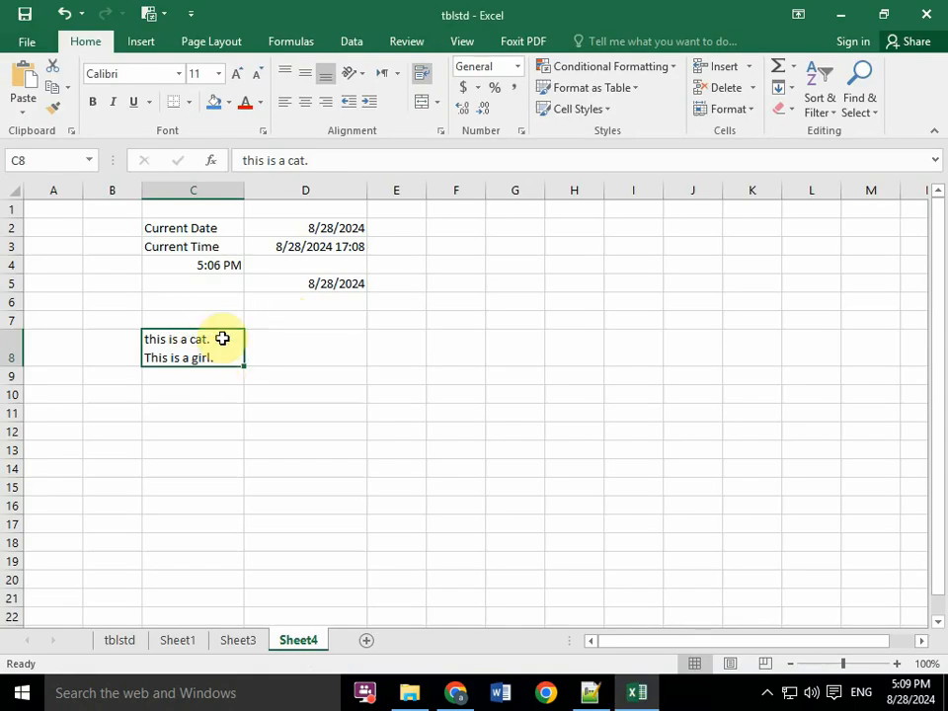
{"action": "left_click", "coordinate": [212, 380]}
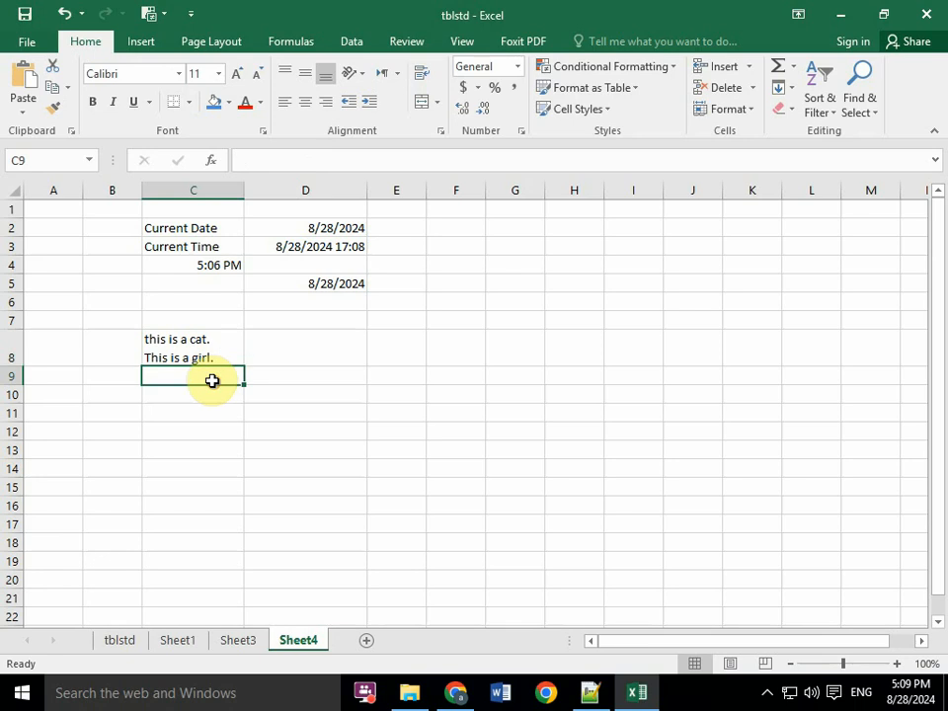
{"action": "left_click", "coordinate": [213, 352]}
{"action": "left_click", "coordinate": [592, 692]}
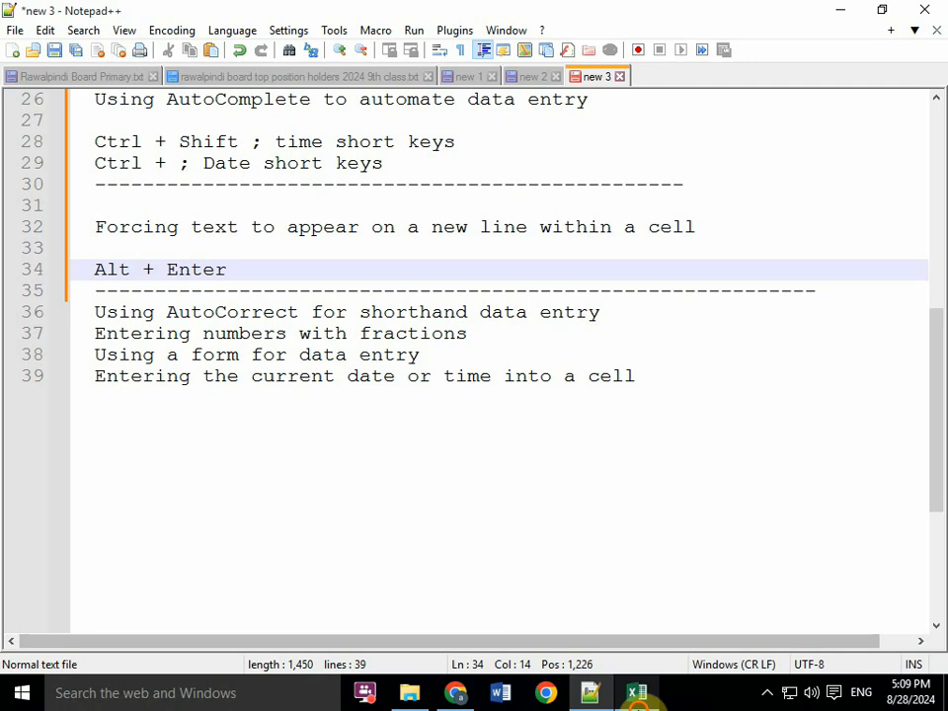
{"action": "left_click", "coordinate": [636, 692]}
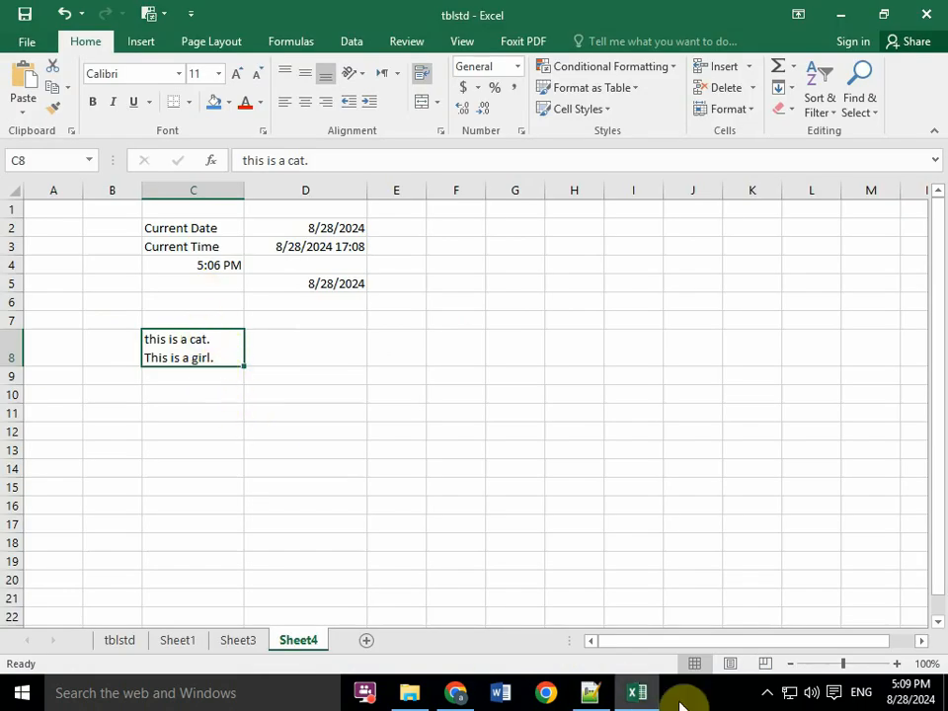
- Return to Notepad++ and add a dashed separator and a blank line beneath the topic Using AutoCorrect for shorthand data entry
{"action": "left_click", "coordinate": [589, 693]}
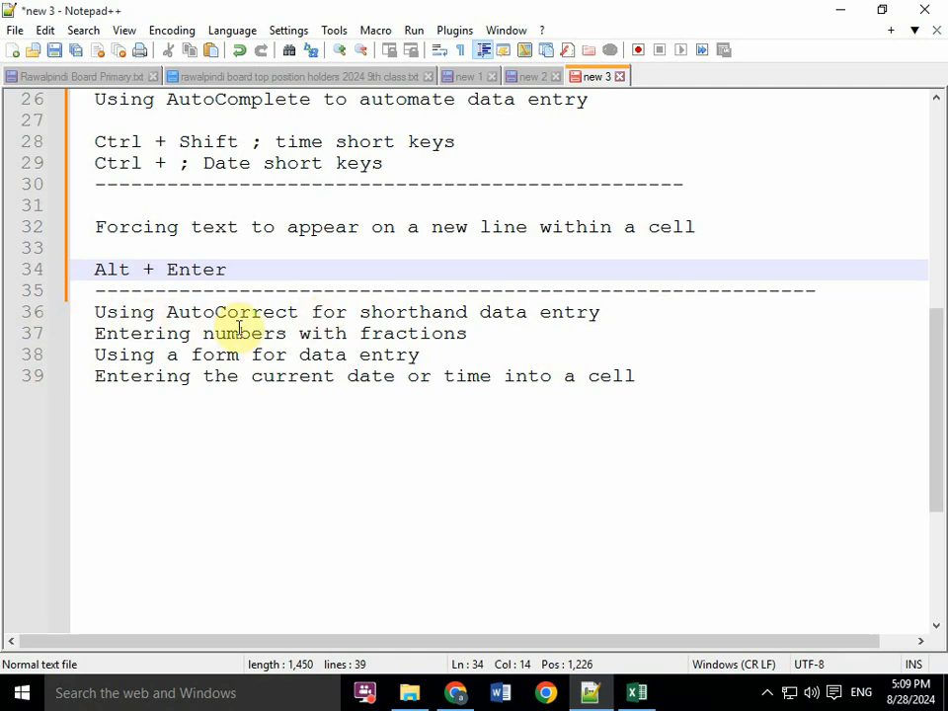
{"action": "left_click", "coordinate": [631, 312]}
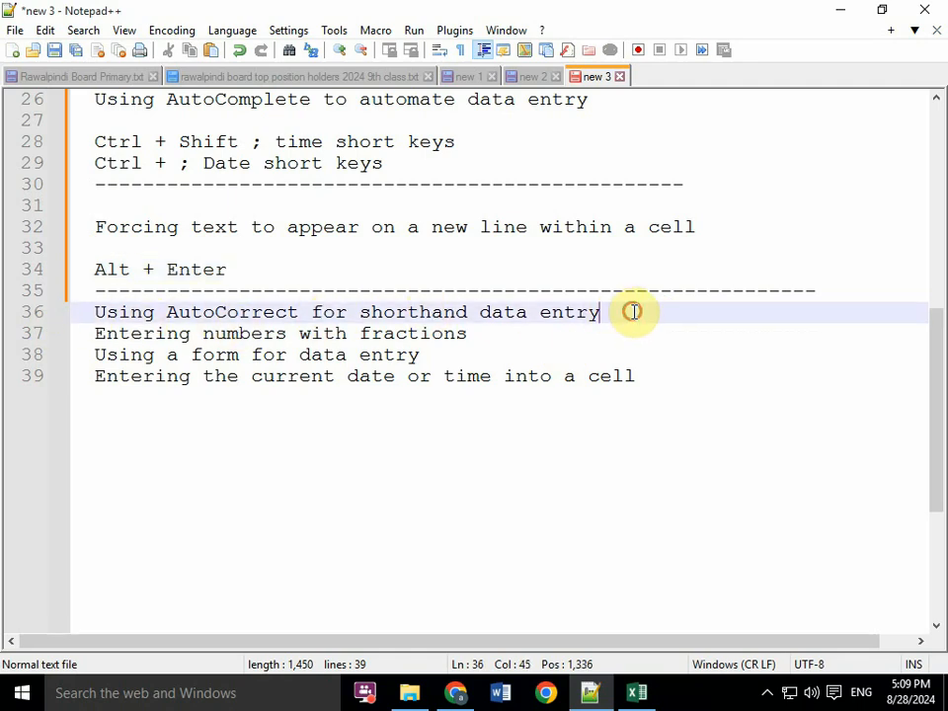
{"action": "key", "text": "Return"}
{"action": "type", "text": "--------------------"}
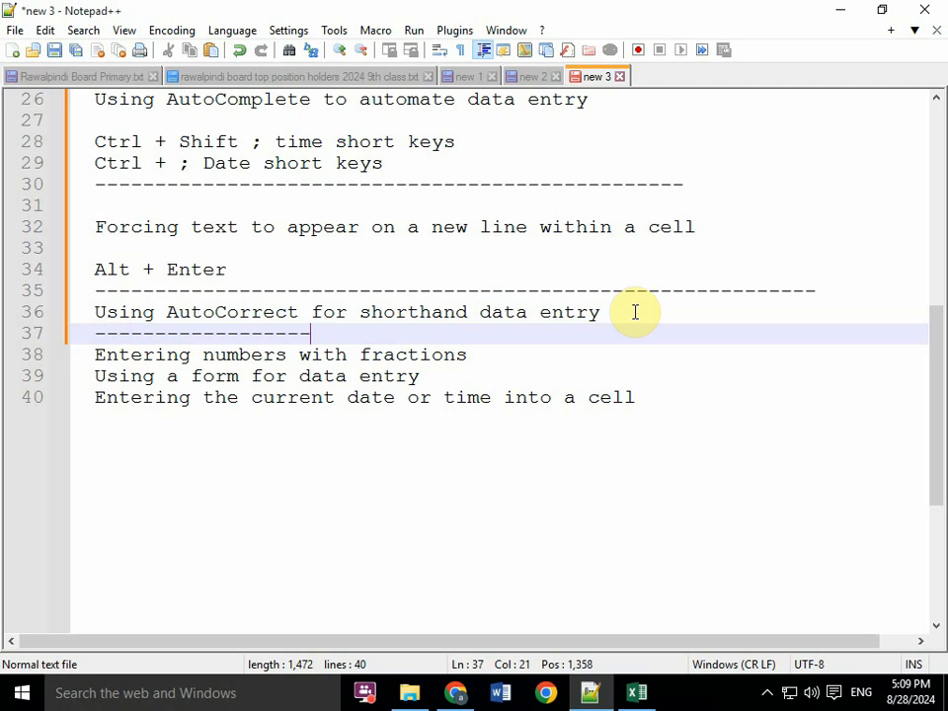
{"action": "type", "text": "--------------------------------------"}
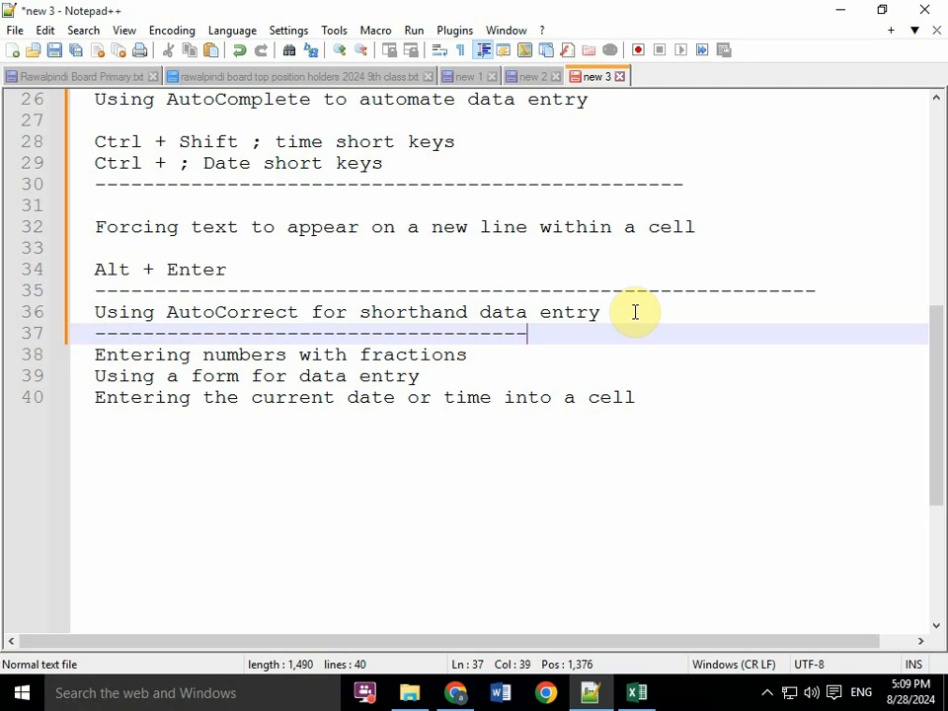
{"action": "key", "text": "Return"}
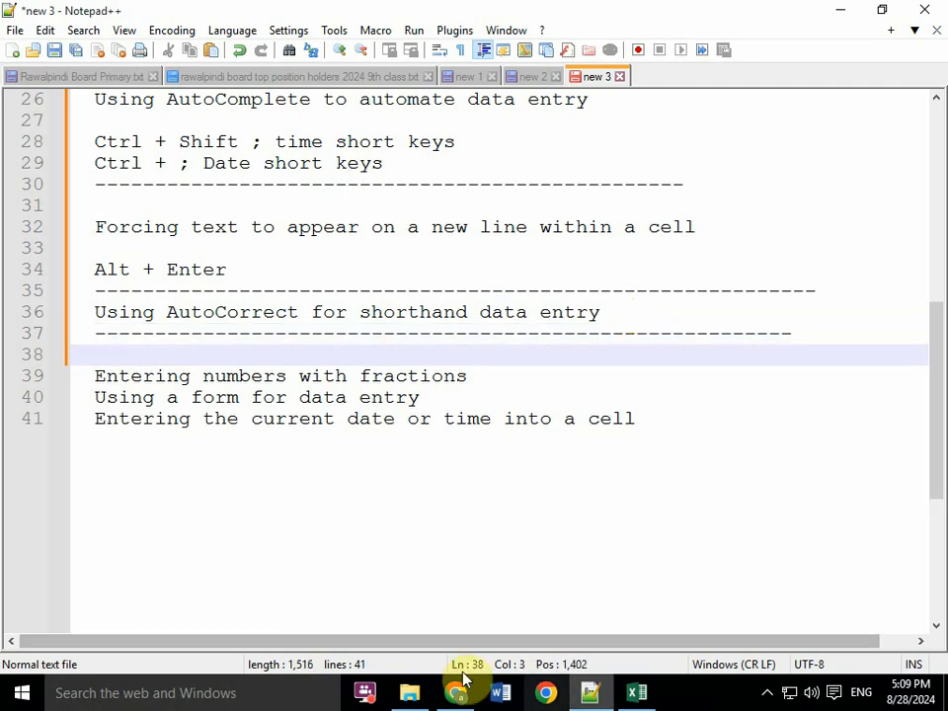
- Switch to Excel and enter the word cow in C10 of Sheet4
{"action": "left_click", "coordinate": [637, 692]}
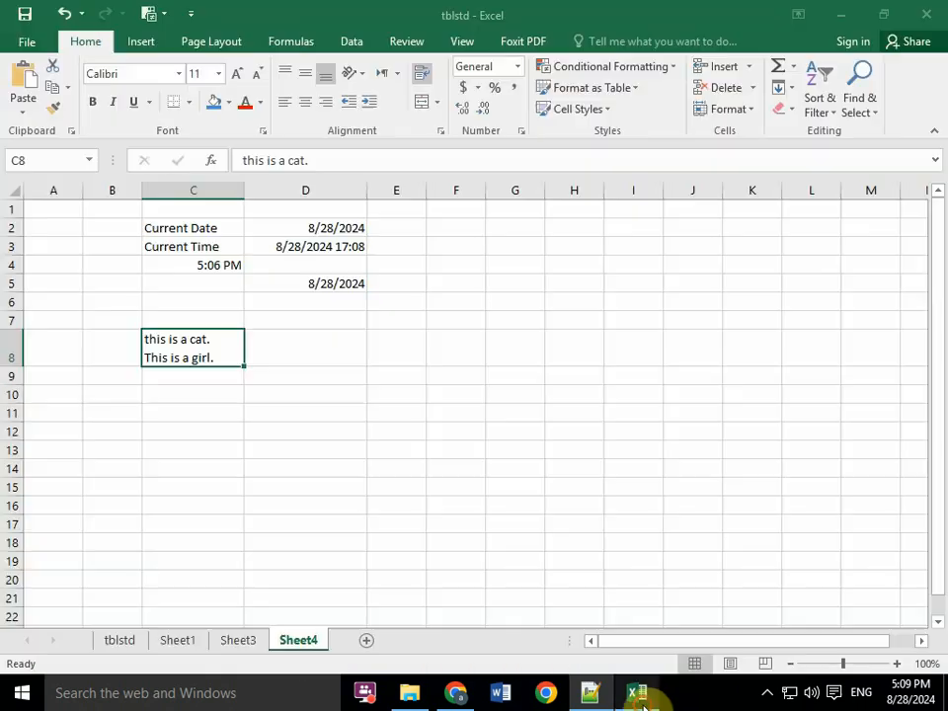
{"action": "left_click", "coordinate": [303, 342]}
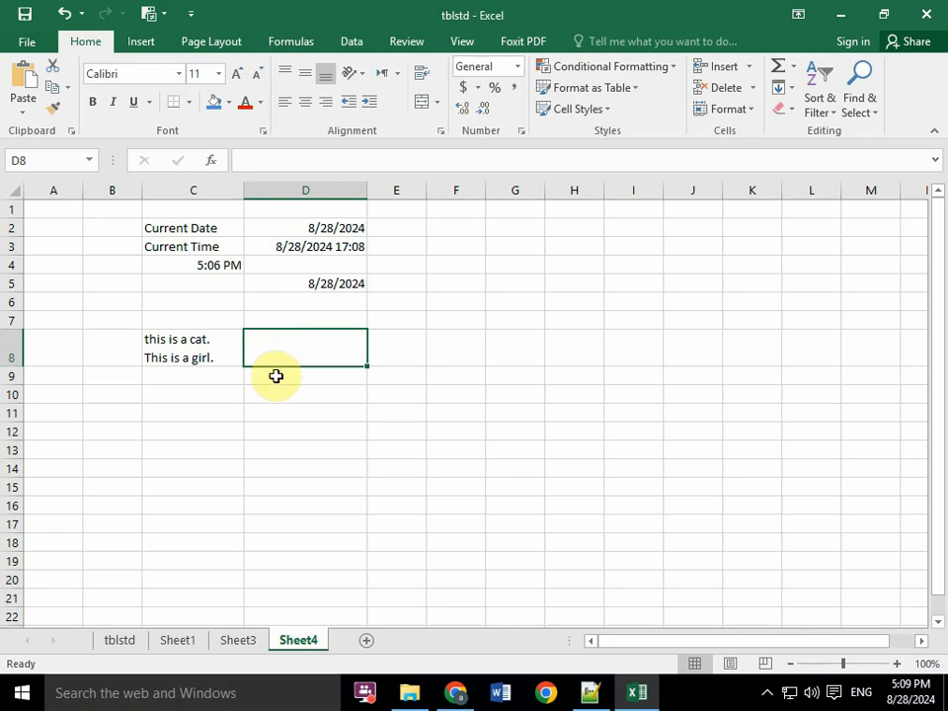
{"action": "left_click", "coordinate": [276, 374]}
{"action": "left_click", "coordinate": [174, 411]}
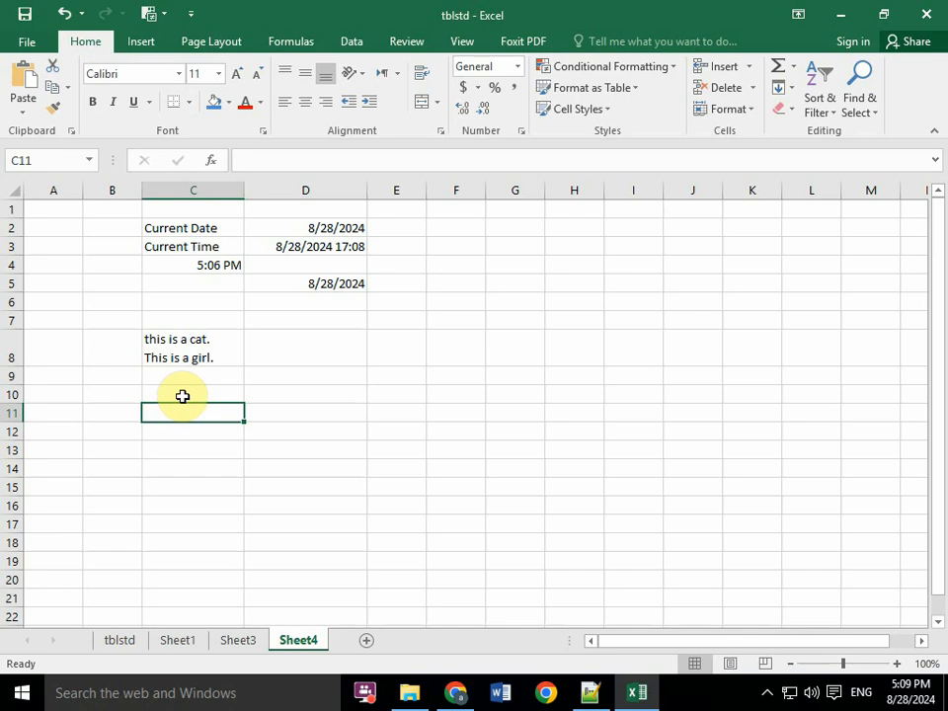
{"action": "left_click", "coordinate": [183, 395]}
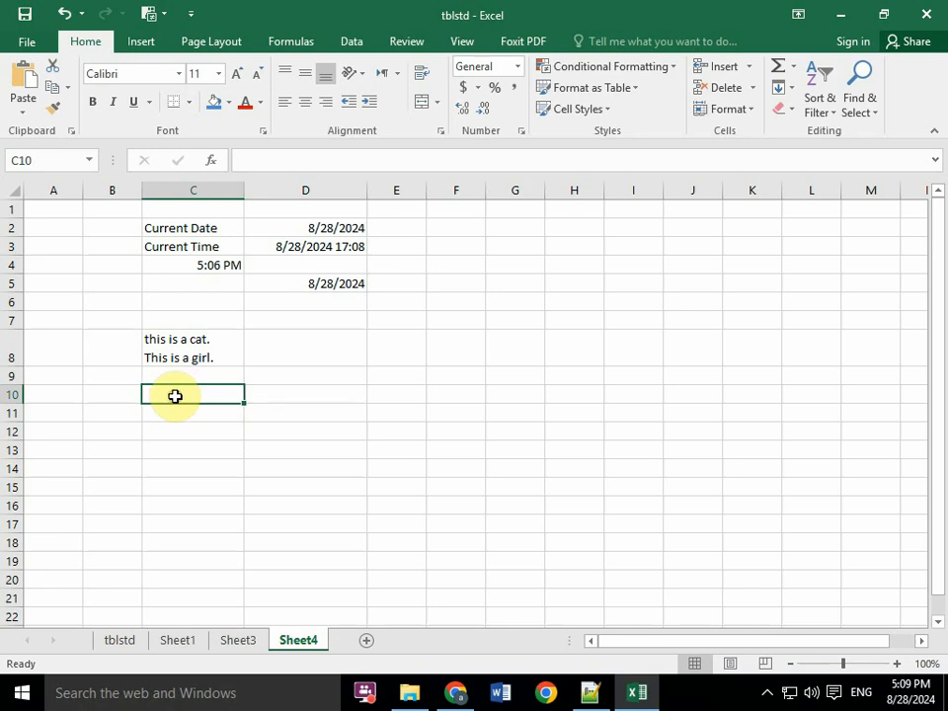
{"action": "type", "text": "coe"}
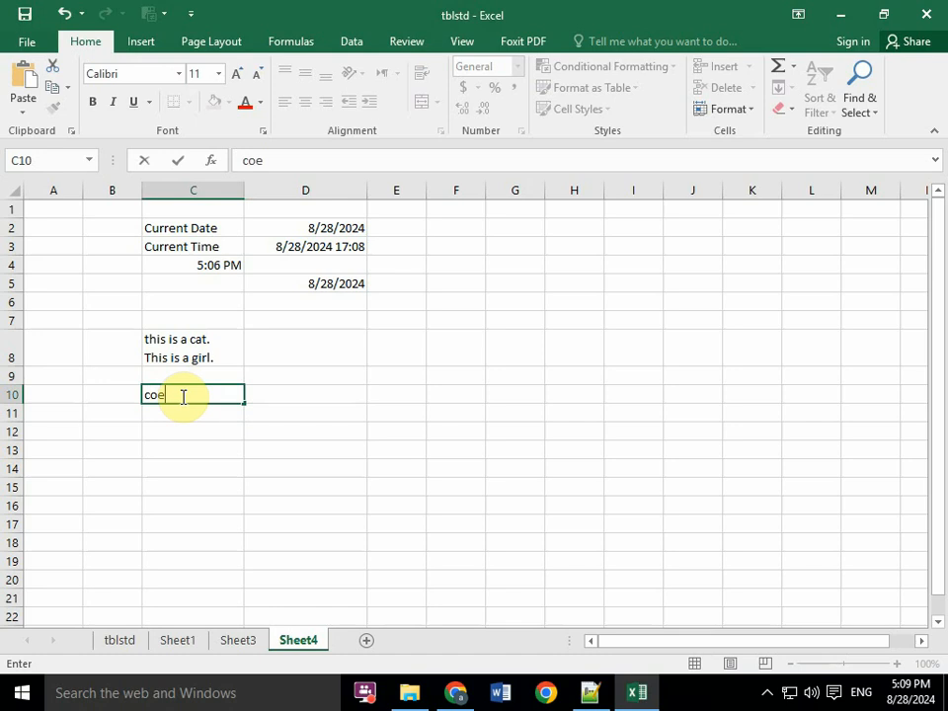
{"action": "type", "text": "w"}
{"action": "key", "text": "Return"}
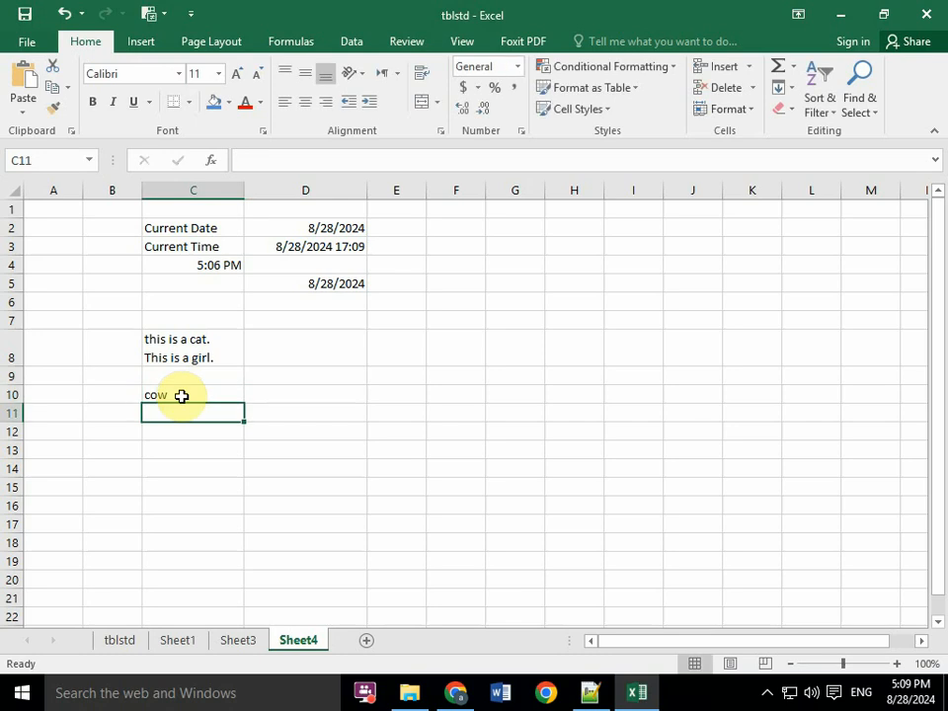
- Enter the word cow again in C11, and fill C12 with the same word through the AutoComplete suggestion
{"action": "type", "text": "coe"}
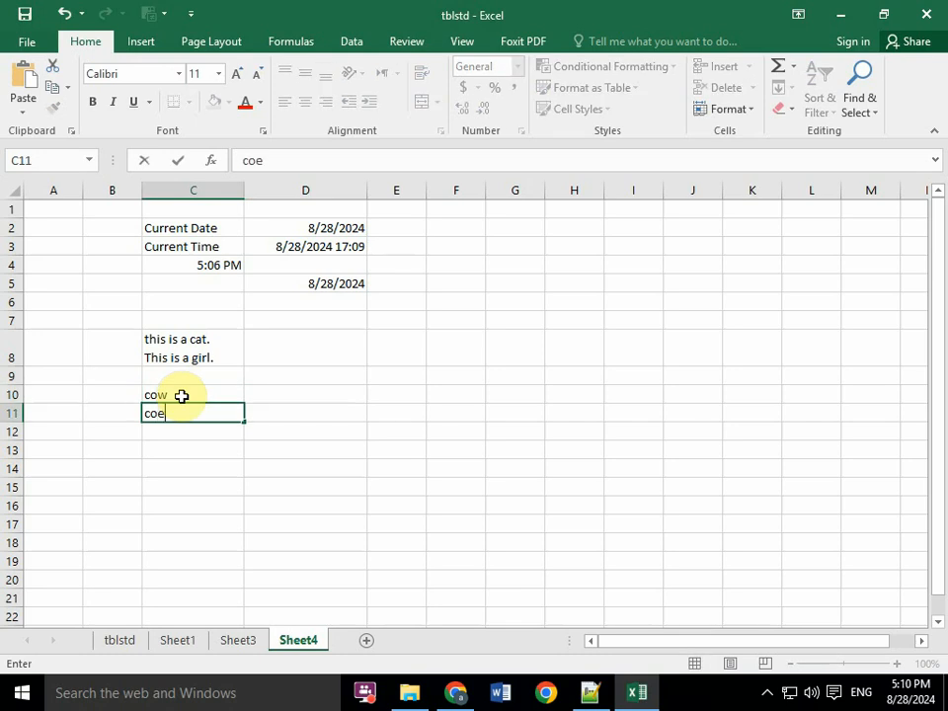
{"action": "key", "text": "BackSpace"}
{"action": "type", "text": "w"}
{"action": "key", "text": "Return"}
{"action": "type", "text": "co"}
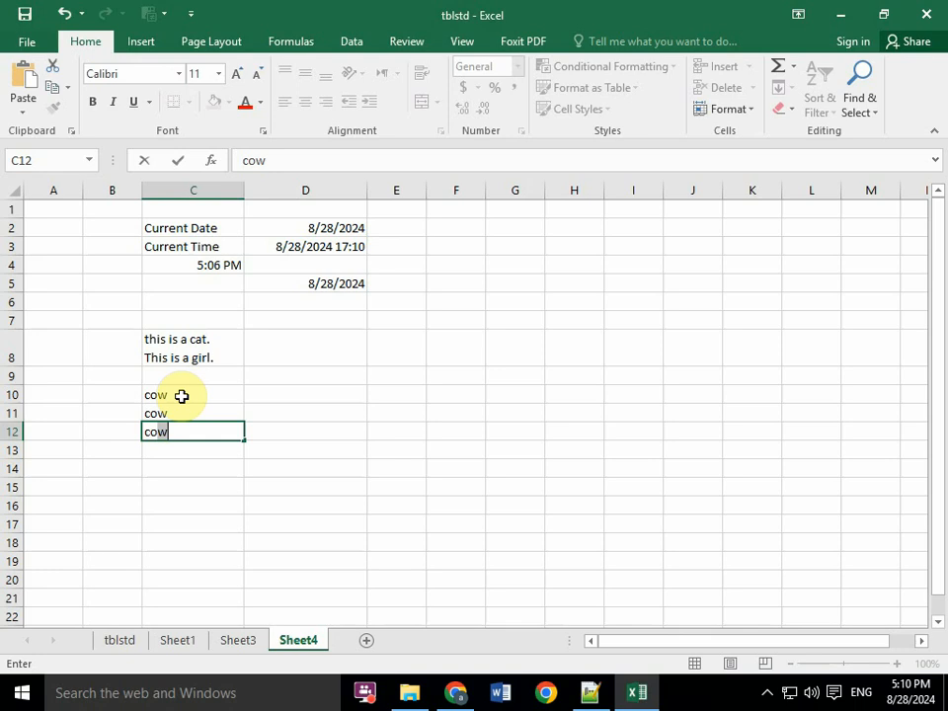
{"action": "key", "text": "Return"}
- Enter the word key in C13 and again in C14, below the cow entries
{"action": "key", "text": "Right"}
{"action": "key", "text": "Up"}
{"action": "key", "text": "Up"}
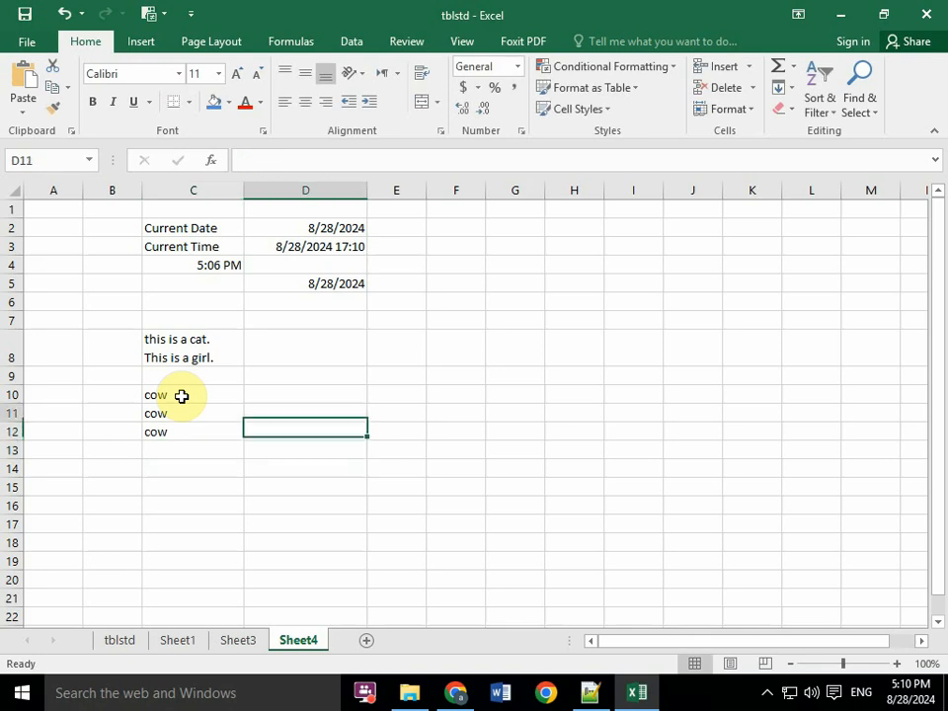
{"action": "key", "text": "Left"}
{"action": "key", "text": "Down"}
{"action": "key", "text": "Down"}
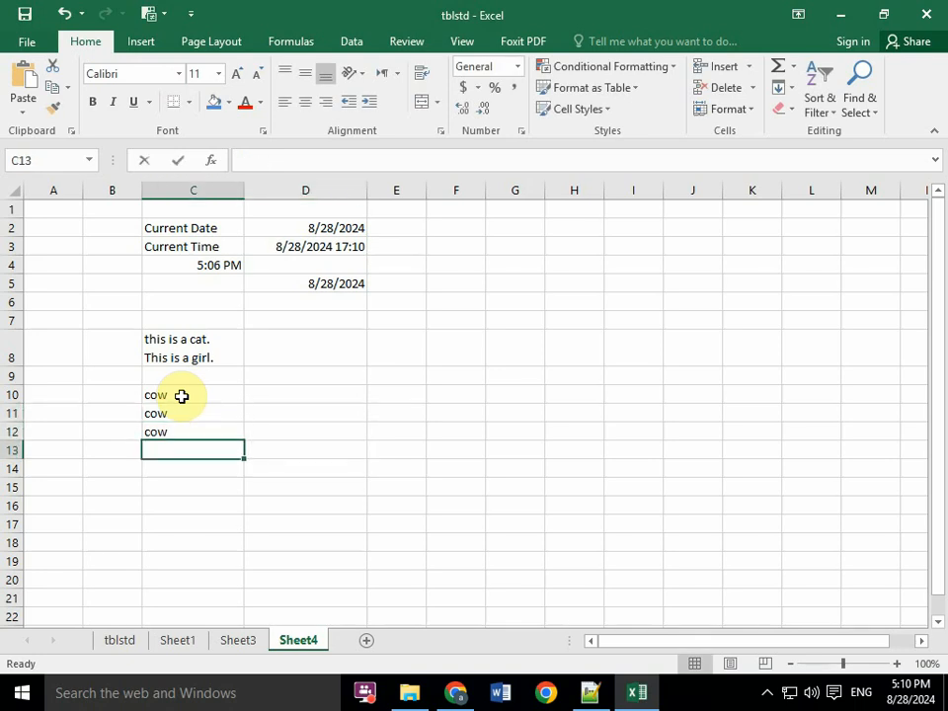
{"action": "type", "text": "key"}
{"action": "key", "text": "Return"}
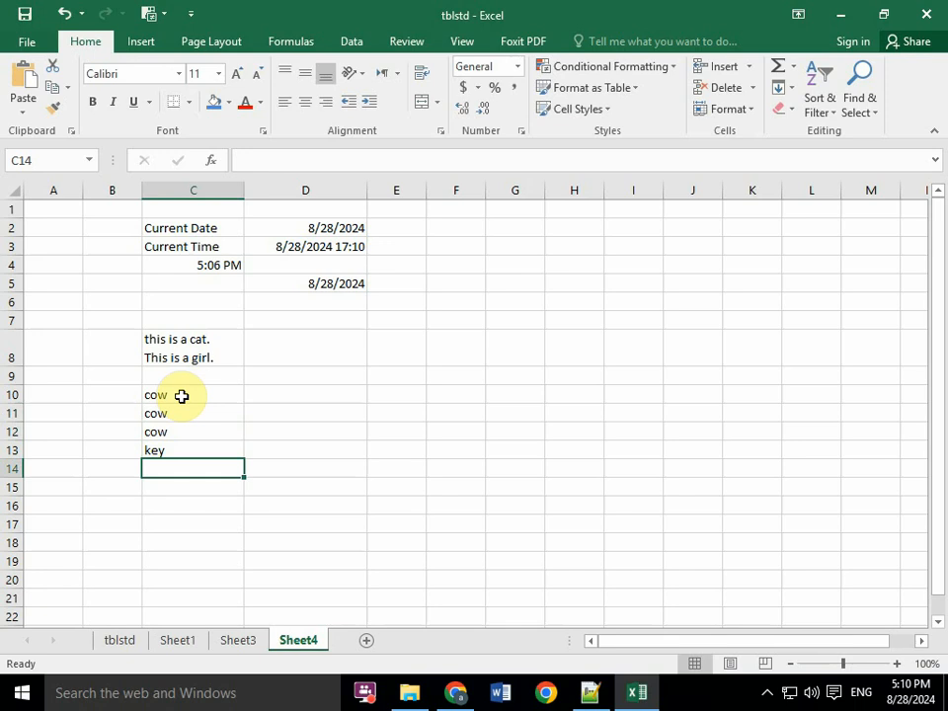
{"action": "type", "text": "key"}
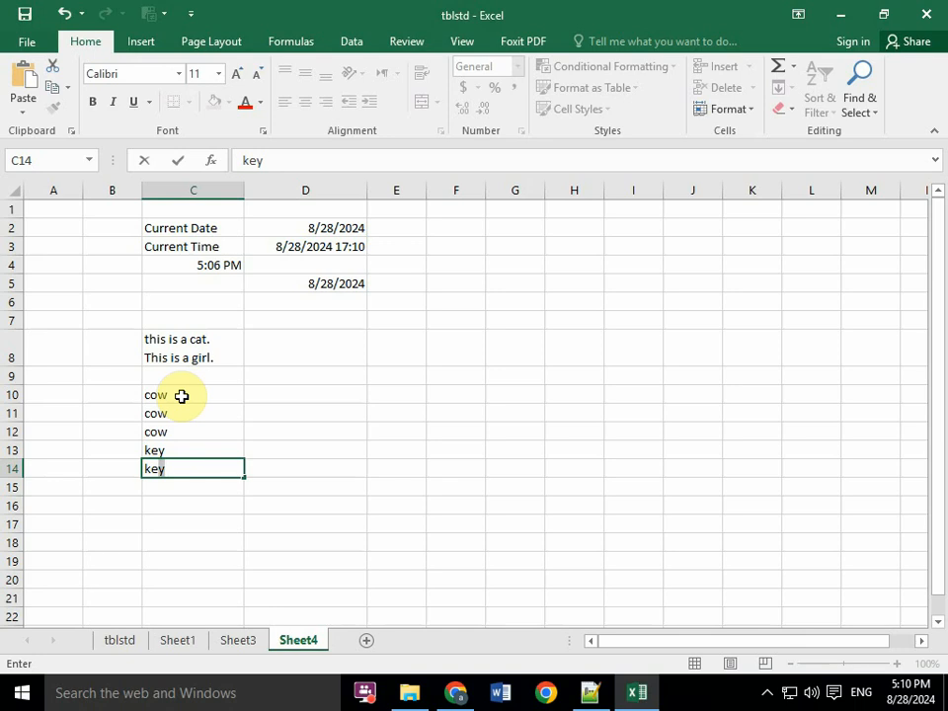
{"action": "key", "text": "Return"}
- Switch to Notepad++ and add a dashed separator line beneath the topic Entering numbers with fractions
{"action": "left_click", "coordinate": [589, 691]}
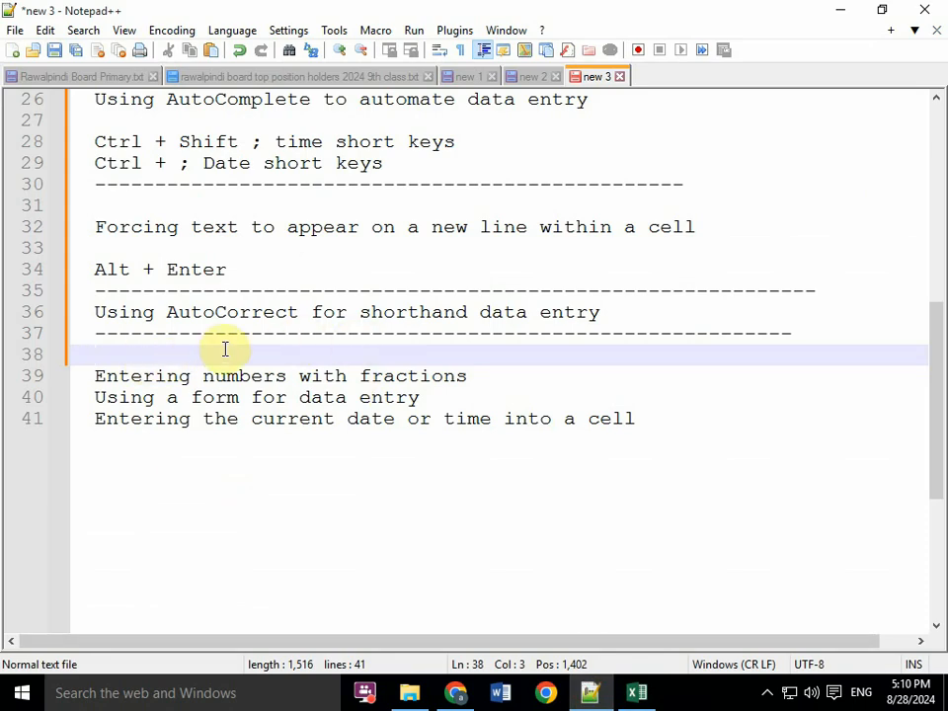
{"action": "left_click", "coordinate": [468, 378]}
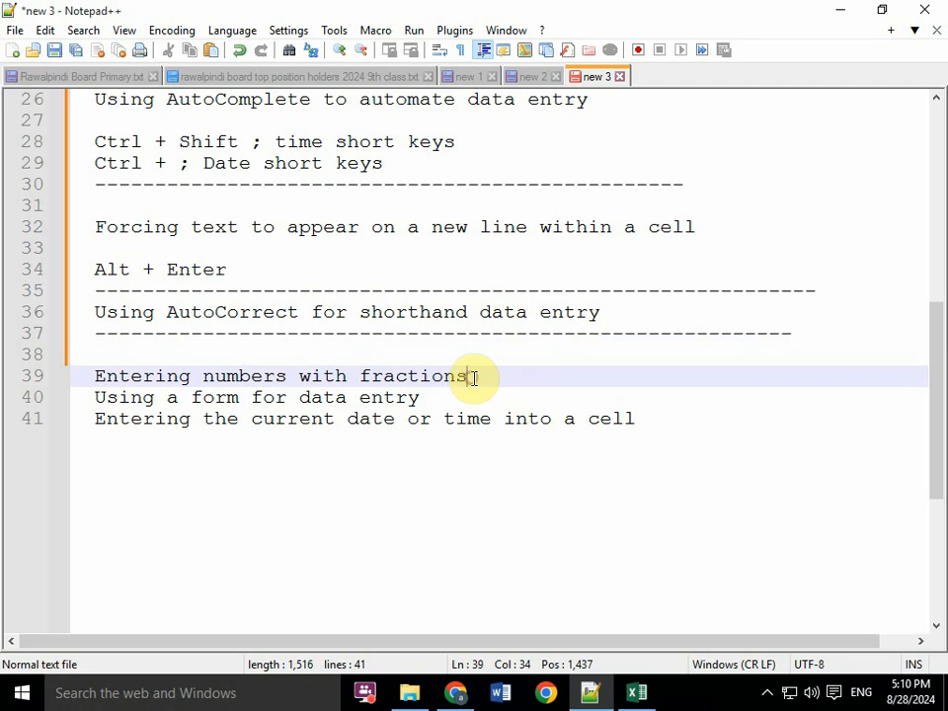
{"action": "key", "text": "Return"}
{"action": "type", "text": "-------------------------------------------"}
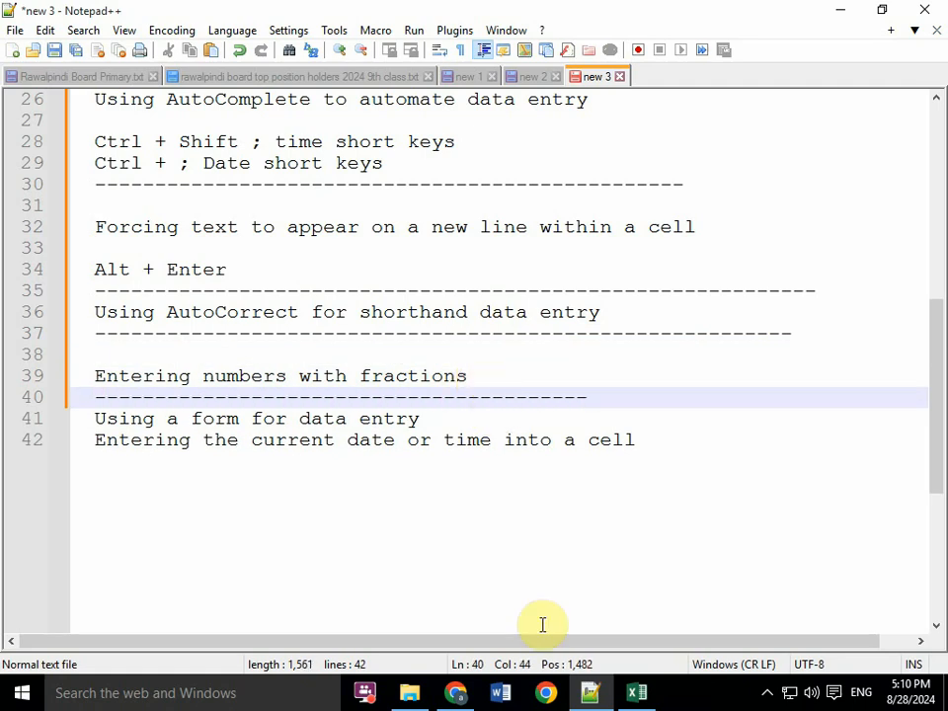
- Switch to Excel and examine the built-in AutoCorrect replacement list in the proofing options, down to the entry for yuor
{"action": "left_click", "coordinate": [637, 695]}
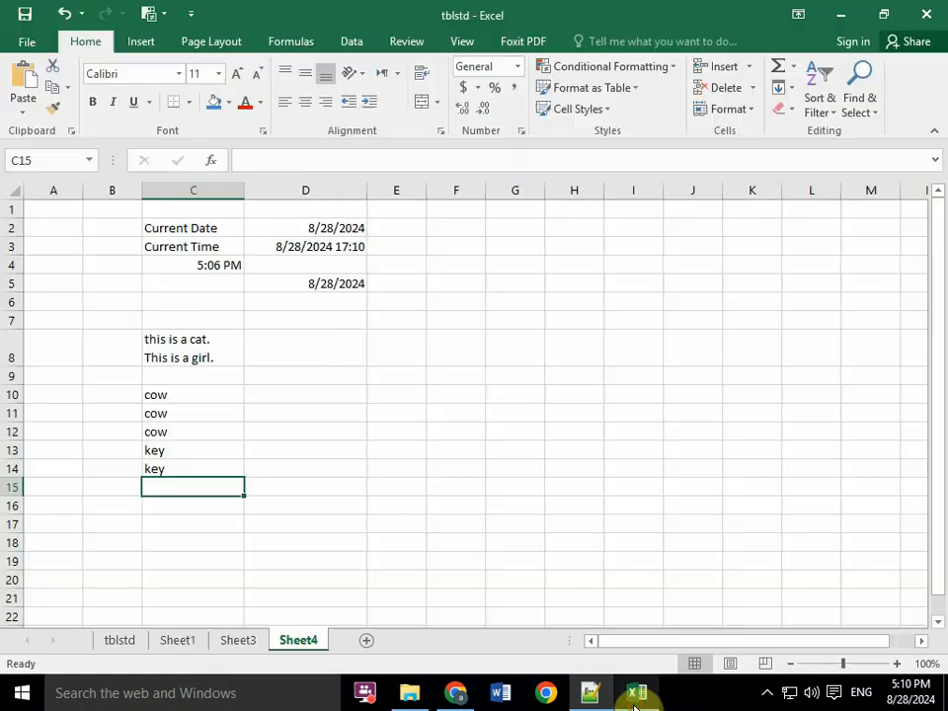
{"action": "left_click", "coordinate": [294, 324]}
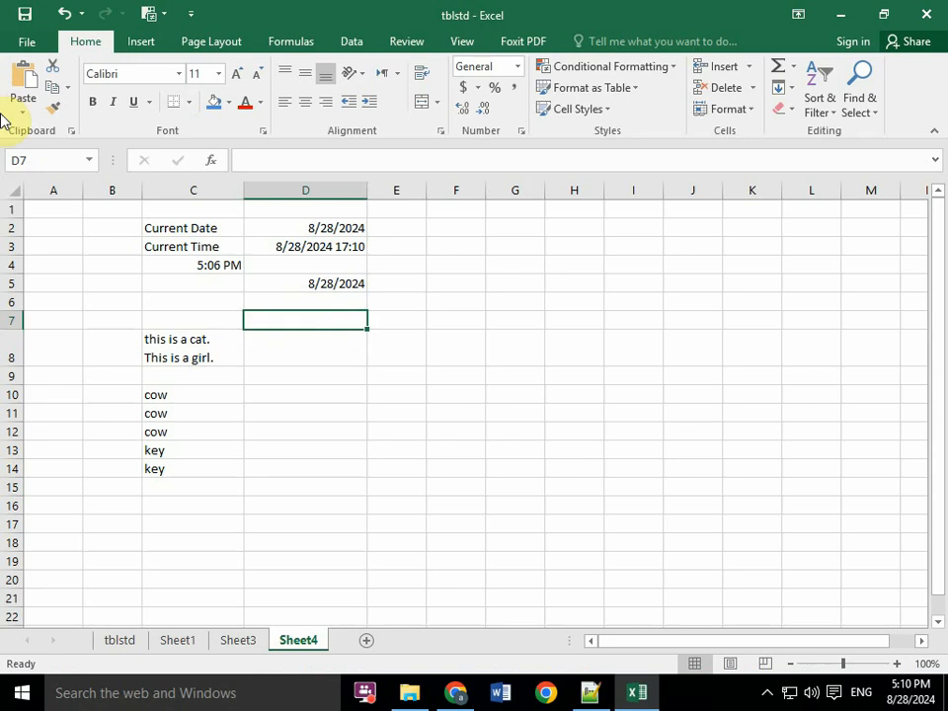
{"action": "left_click", "coordinate": [25, 39]}
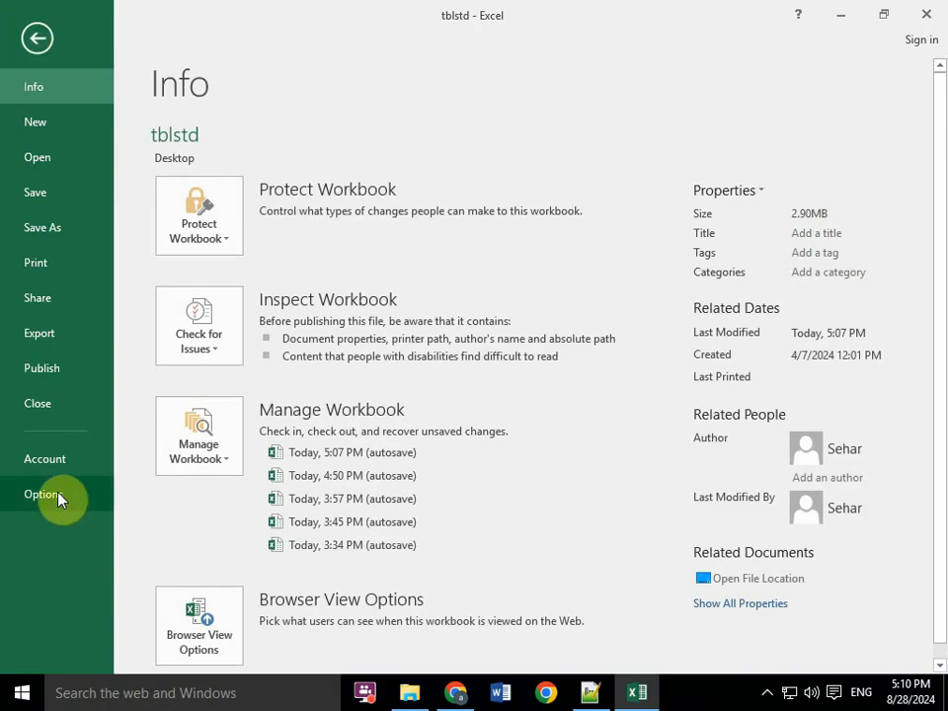
{"action": "key", "text": "Escape"}
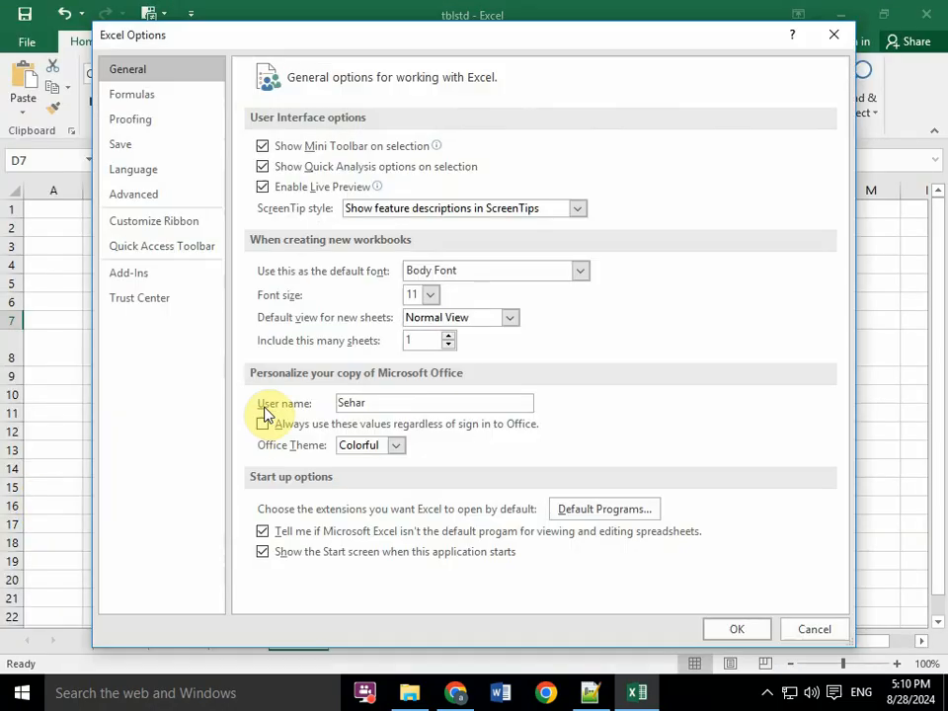
{"action": "left_click", "coordinate": [137, 121]}
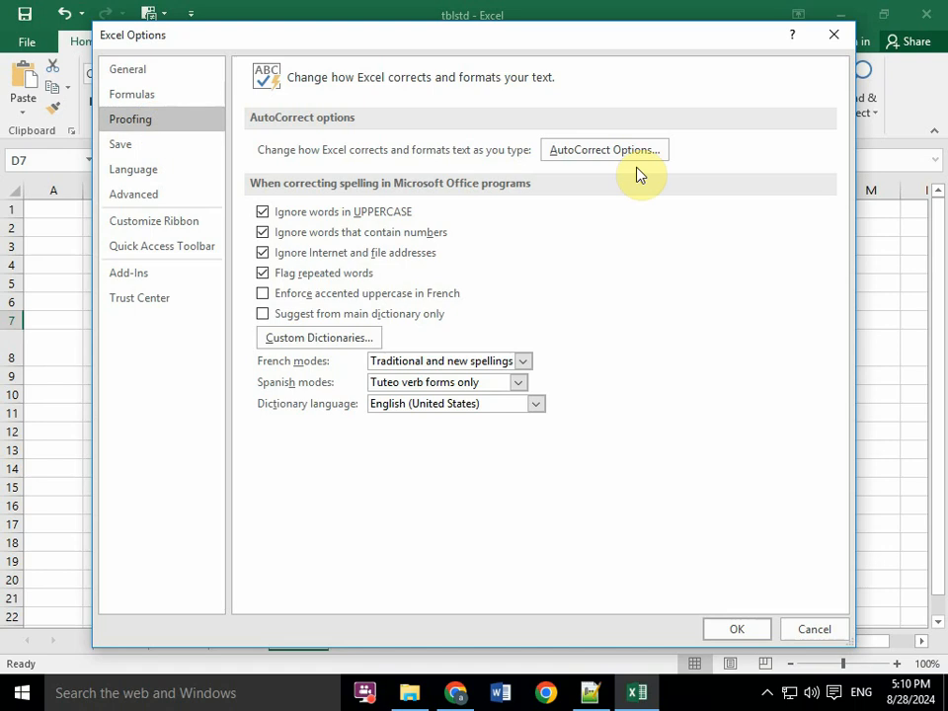
{"action": "left_click", "coordinate": [601, 153]}
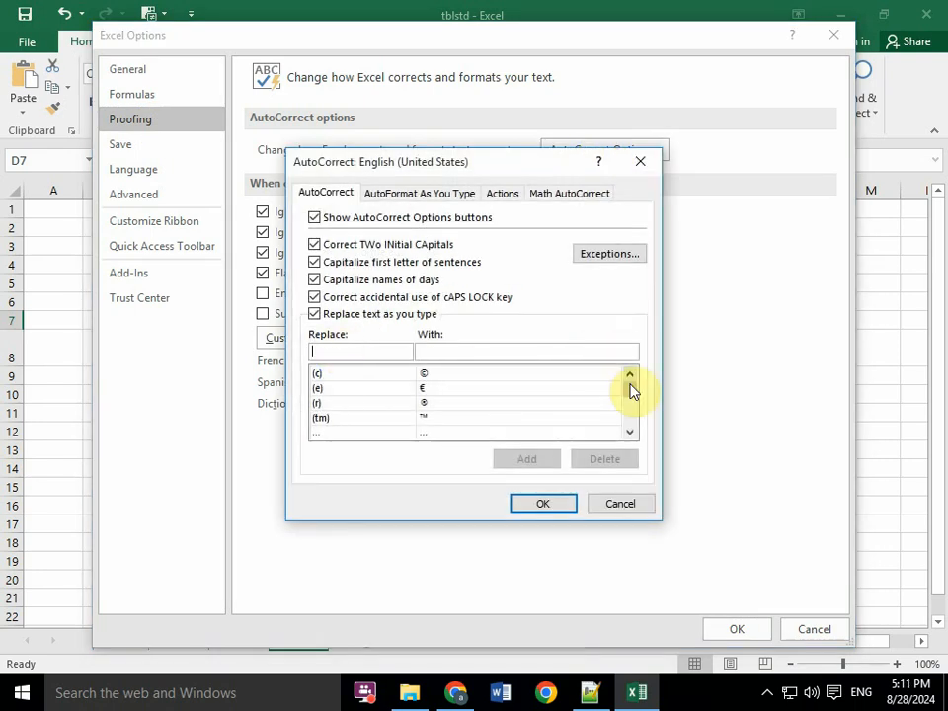
{"action": "left_click_drag", "start_coordinate": [631, 389], "coordinate": [634, 420]}
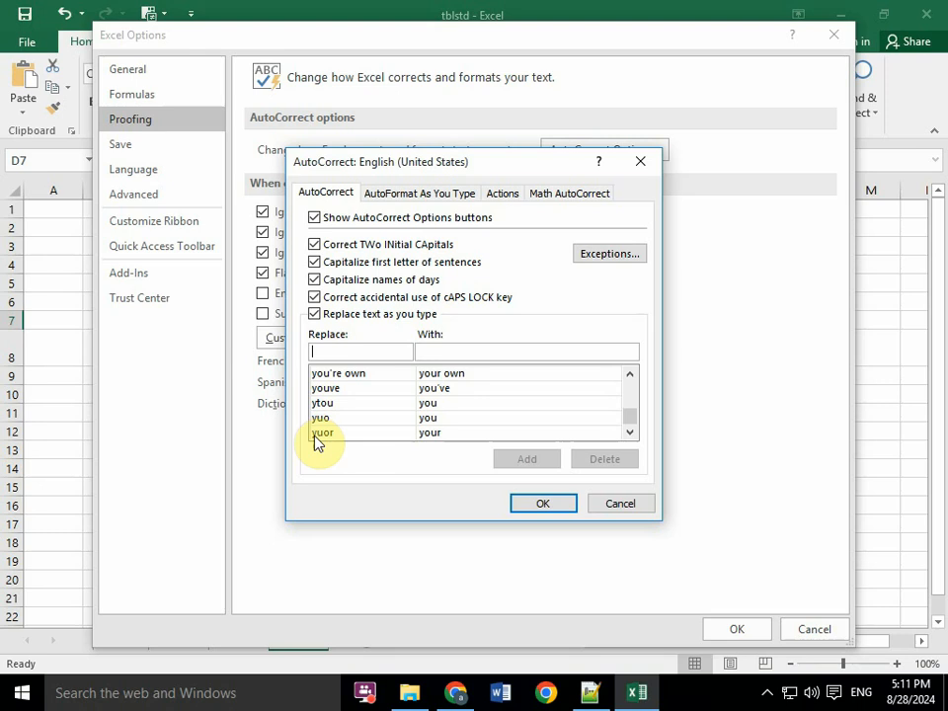
{"action": "left_click", "coordinate": [376, 431]}
{"action": "left_click", "coordinate": [529, 507]}
{"action": "left_click", "coordinate": [834, 35]}
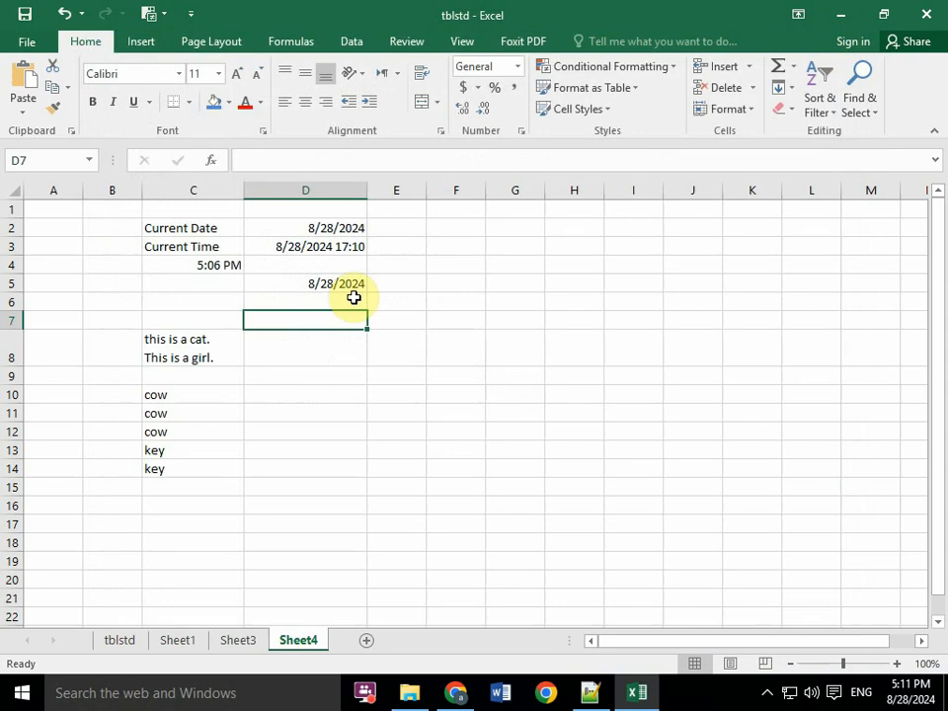
- Enter the misspelling yuor in D10 of Sheet4 so that AutoCorrect replaces it with your
{"action": "left_click", "coordinate": [464, 351]}
{"action": "left_click", "coordinate": [279, 397]}
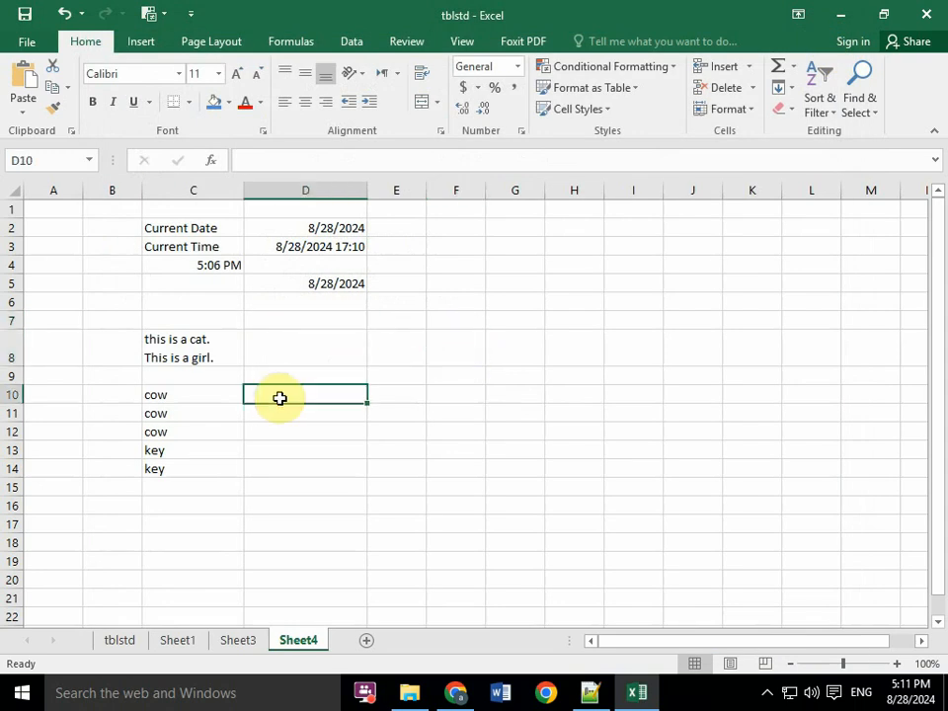
{"action": "type", "text": "yuo"}
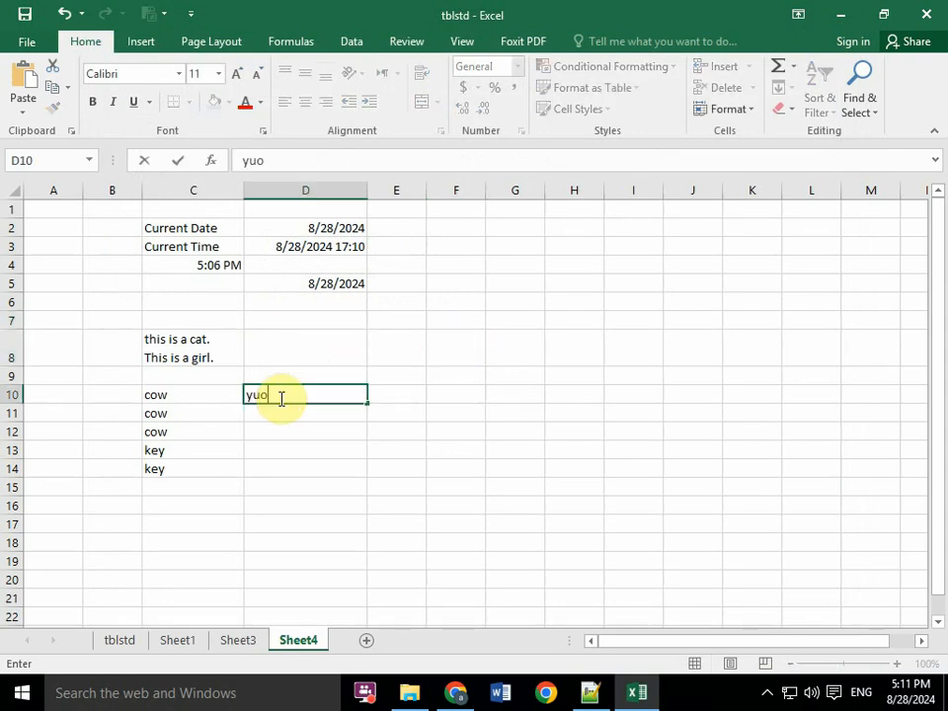
{"action": "type", "text": "r"}
{"action": "key", "text": "Return"}
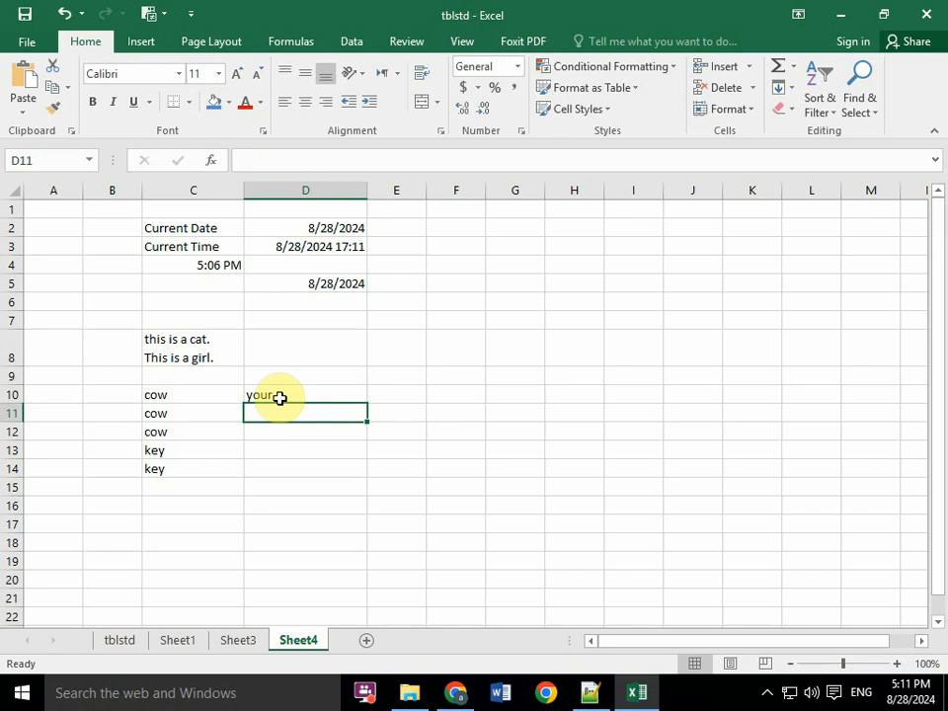
- Switch to Notepad++ and add a dashed separator line beneath the topic Using a form for data entry
{"action": "left_click", "coordinate": [592, 691]}
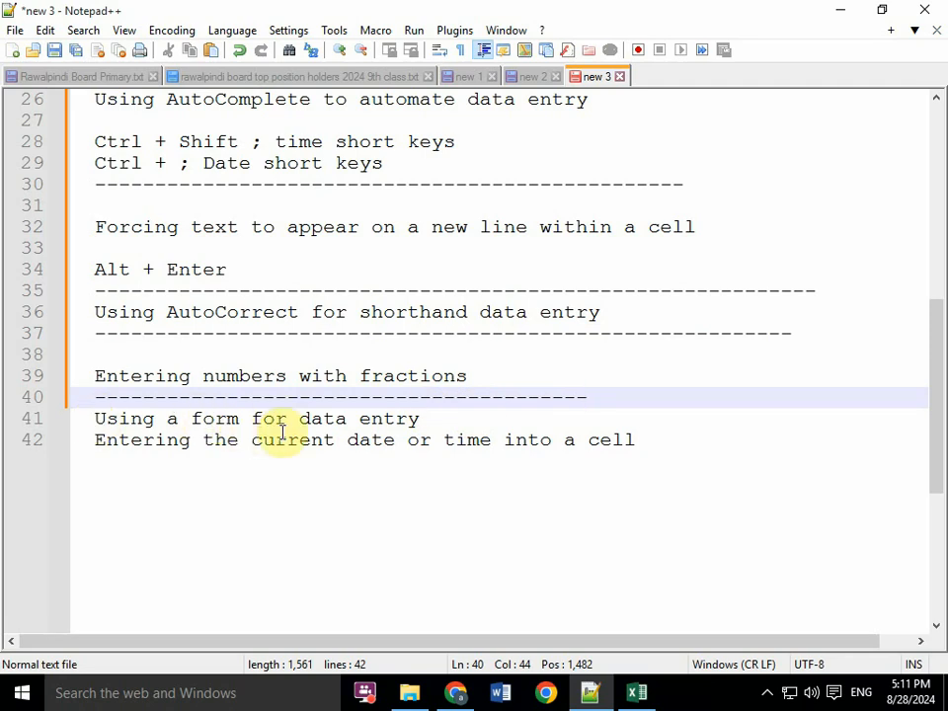
{"action": "left_click", "coordinate": [431, 420]}
{"action": "key", "text": "Return"}
{"action": "type", "text": "---"}
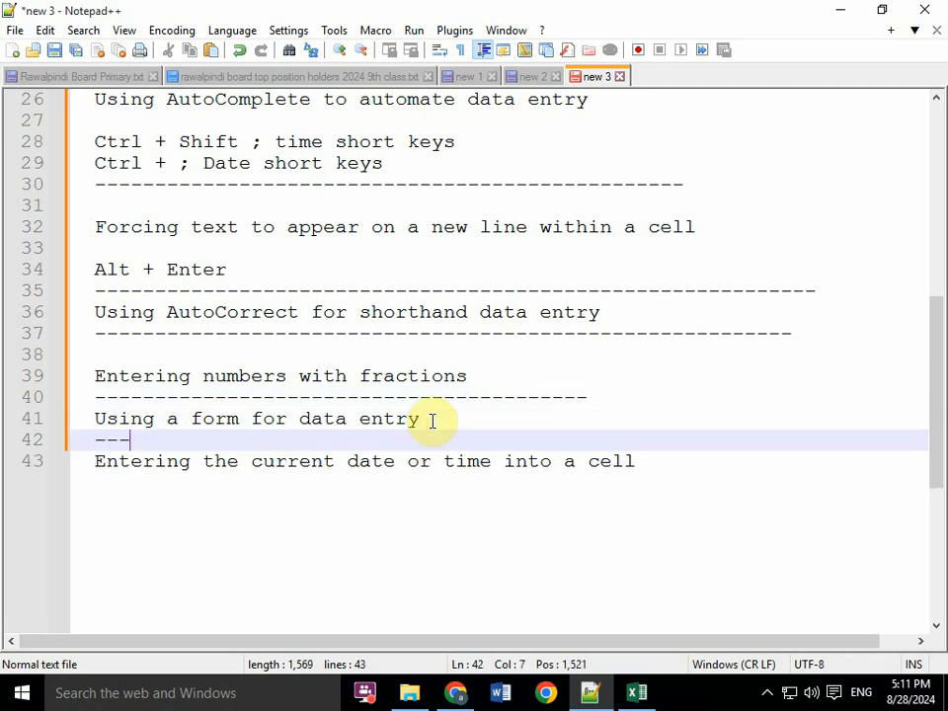
{"action": "type", "text": "----------------------------------------------"}
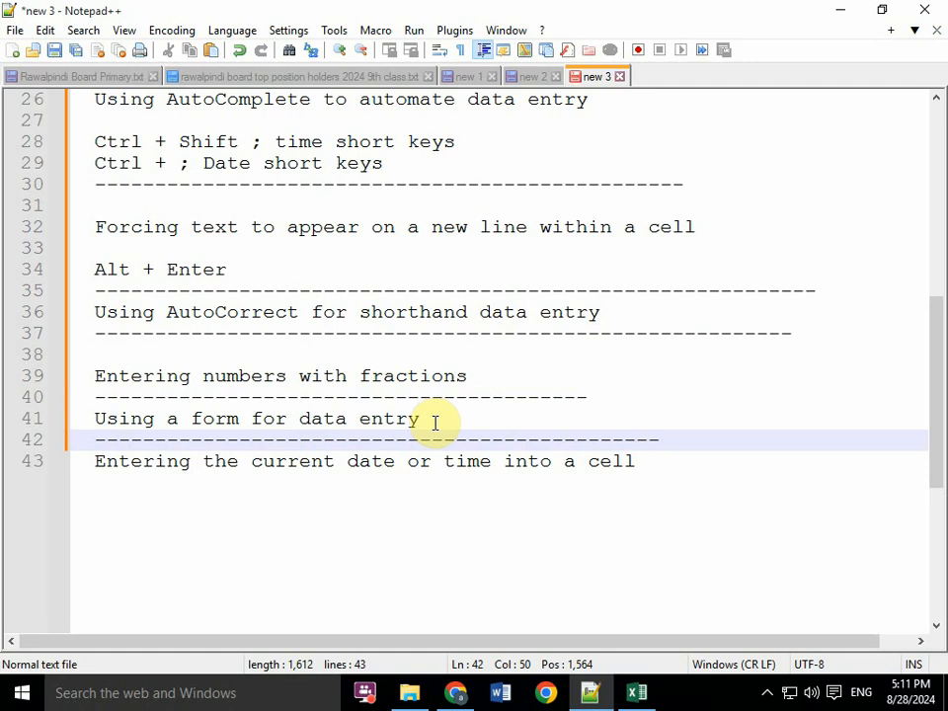
{"action": "left_click", "coordinate": [477, 374]}
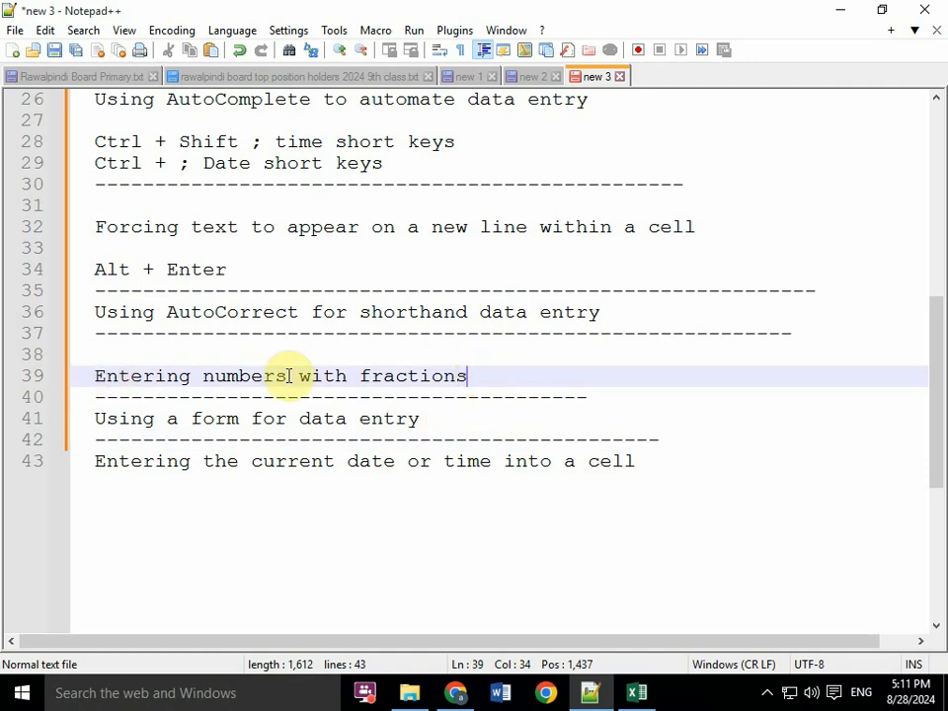
- Switch to Excel, enter the word students in D12, and select the word inside the cell
{"action": "key", "text": "alt+Tab"}
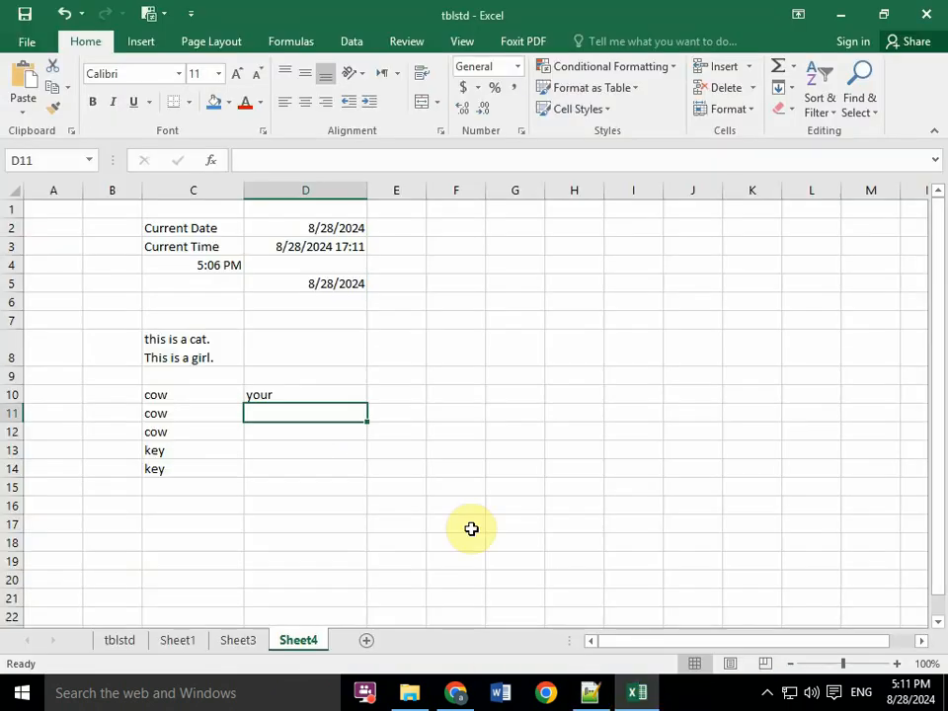
{"action": "left_click", "coordinate": [296, 441]}
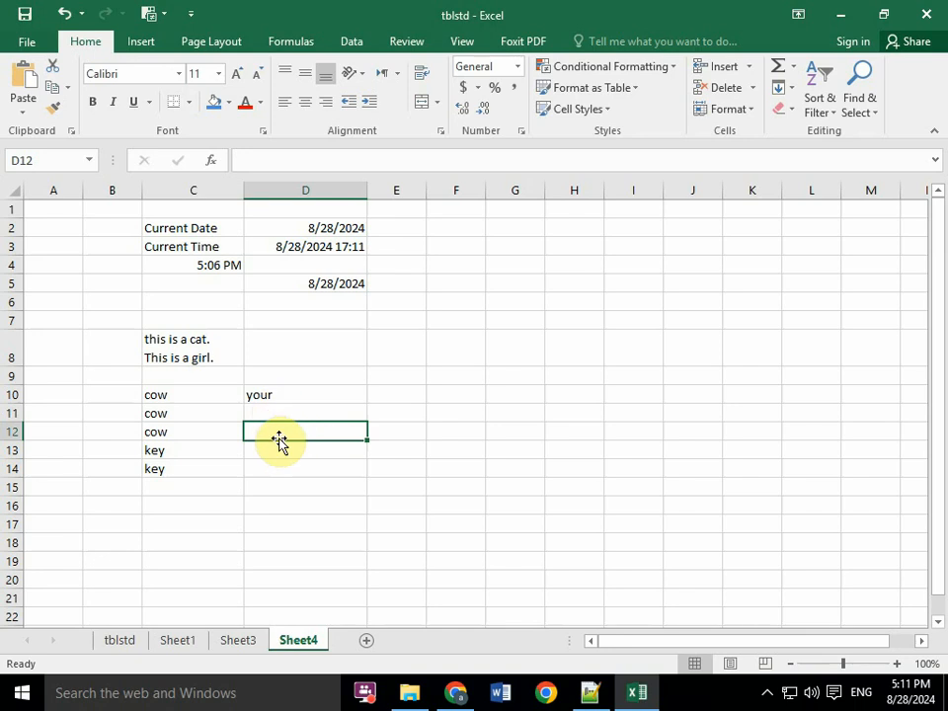
{"action": "type", "text": "st"}
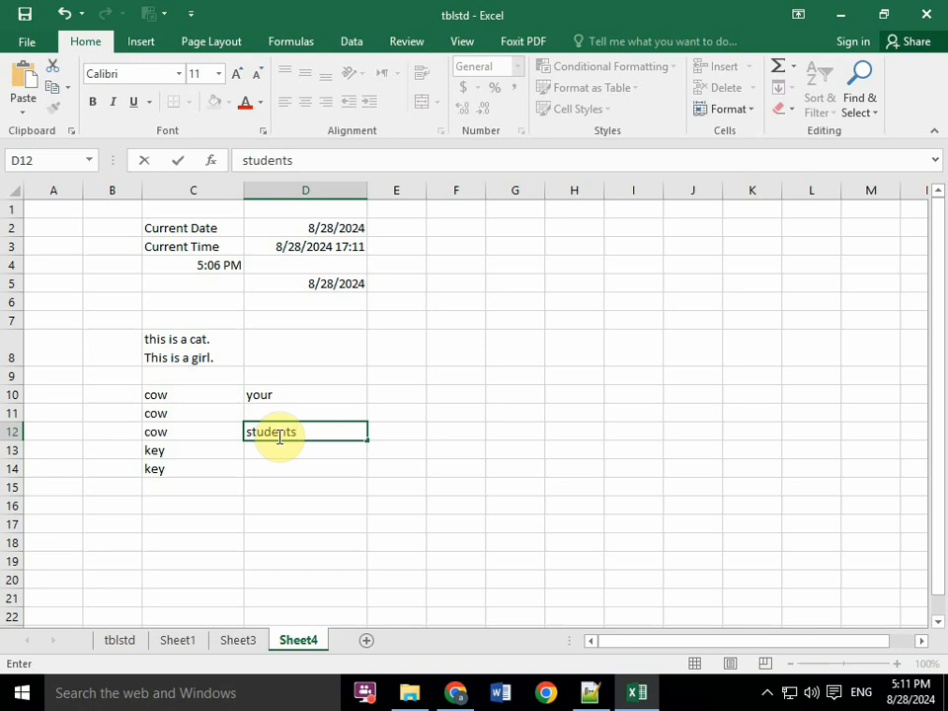
{"action": "type", "text": "udents"}
{"action": "left_click_drag", "start_coordinate": [313, 431], "coordinate": [233, 430]}
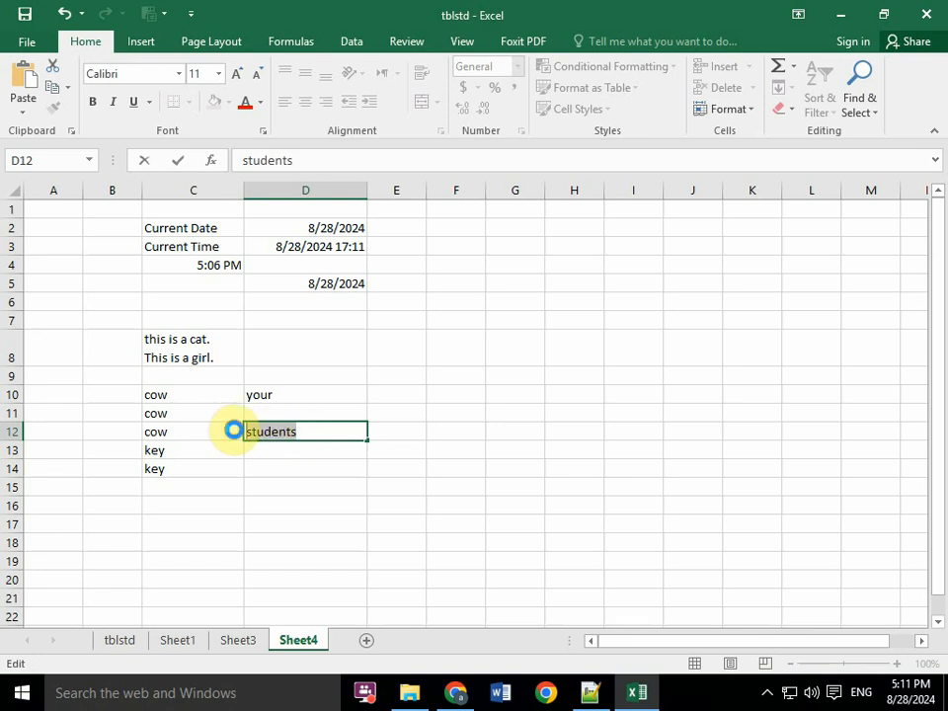
- Open the AutoCorrect options from the proofing settings and set students as the replacement text of a new entry
{"action": "left_click", "coordinate": [26, 41]}
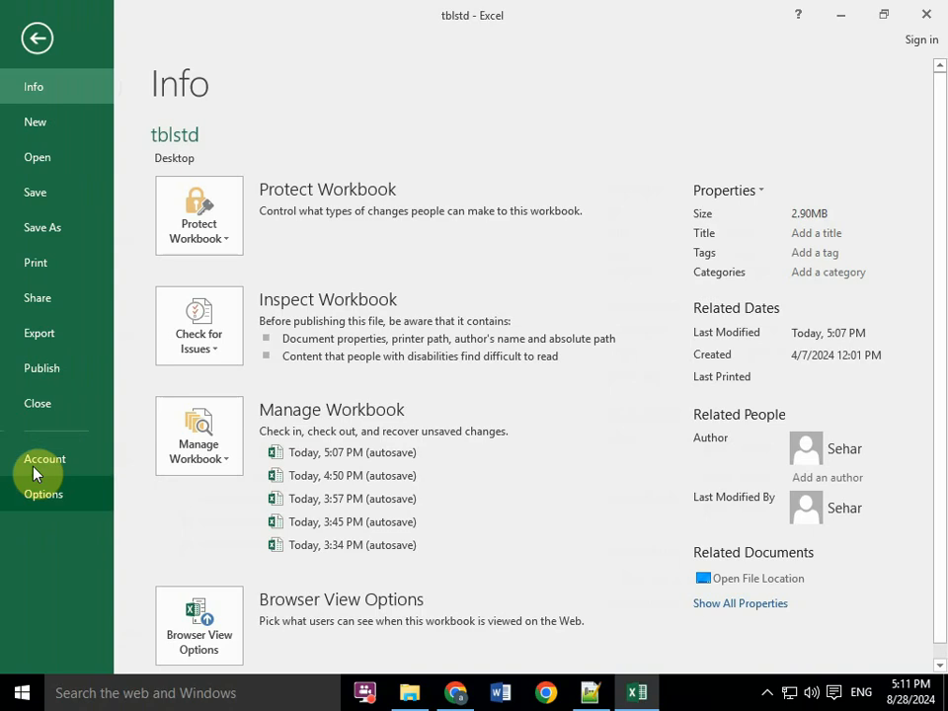
{"action": "left_click", "coordinate": [34, 494]}
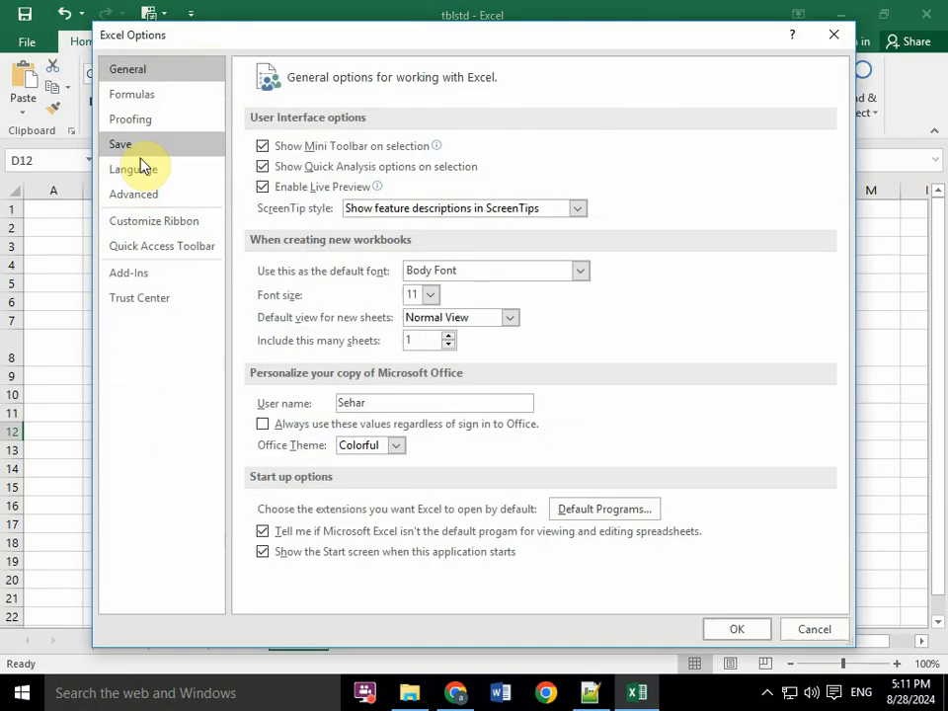
{"action": "left_click", "coordinate": [143, 125]}
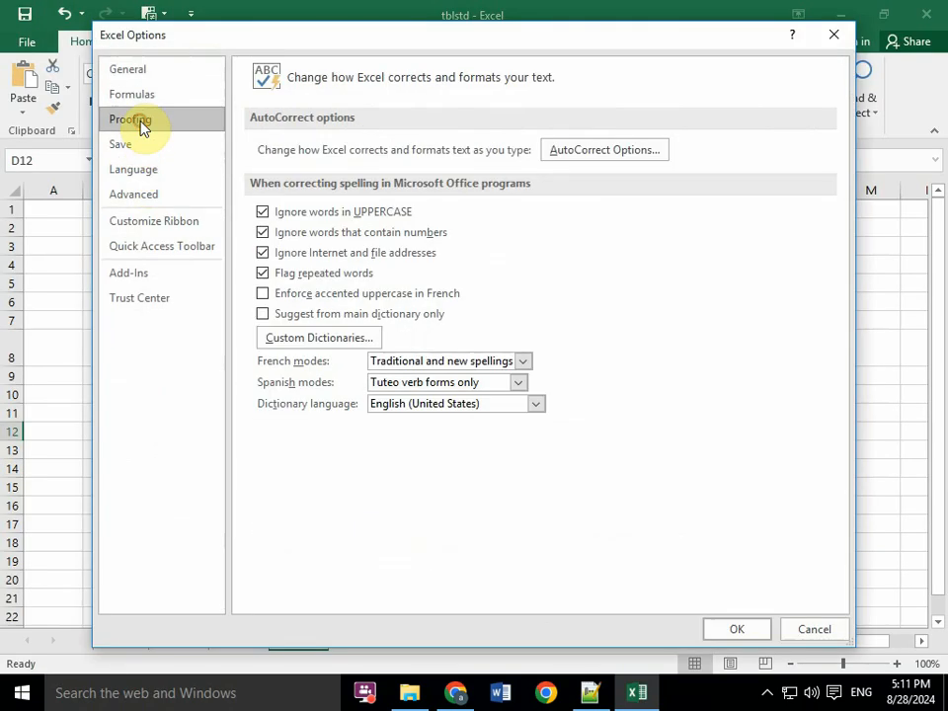
{"action": "left_click", "coordinate": [626, 151]}
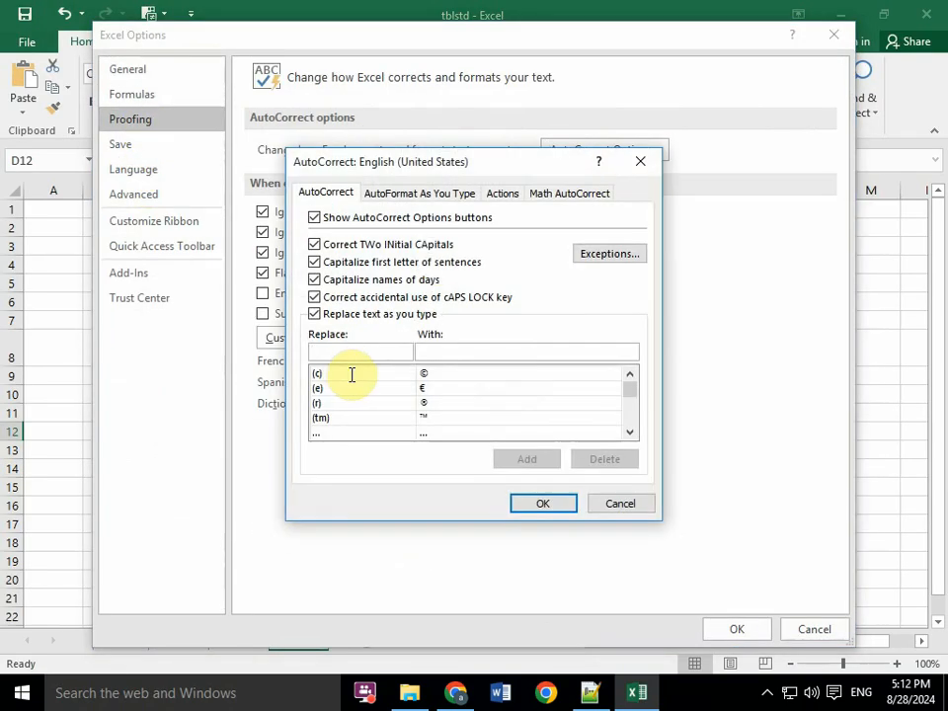
{"action": "left_click", "coordinate": [331, 348]}
{"action": "type", "text": "students"}
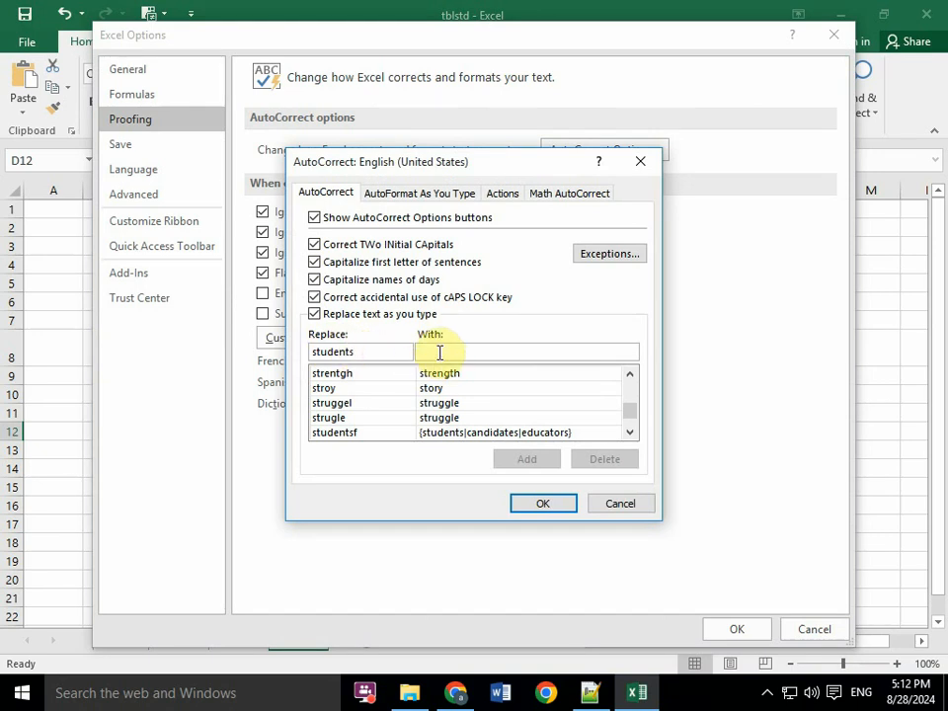
{"action": "left_click_drag", "start_coordinate": [385, 352], "coordinate": [281, 343]}
{"action": "key", "text": "ctrl+x"}
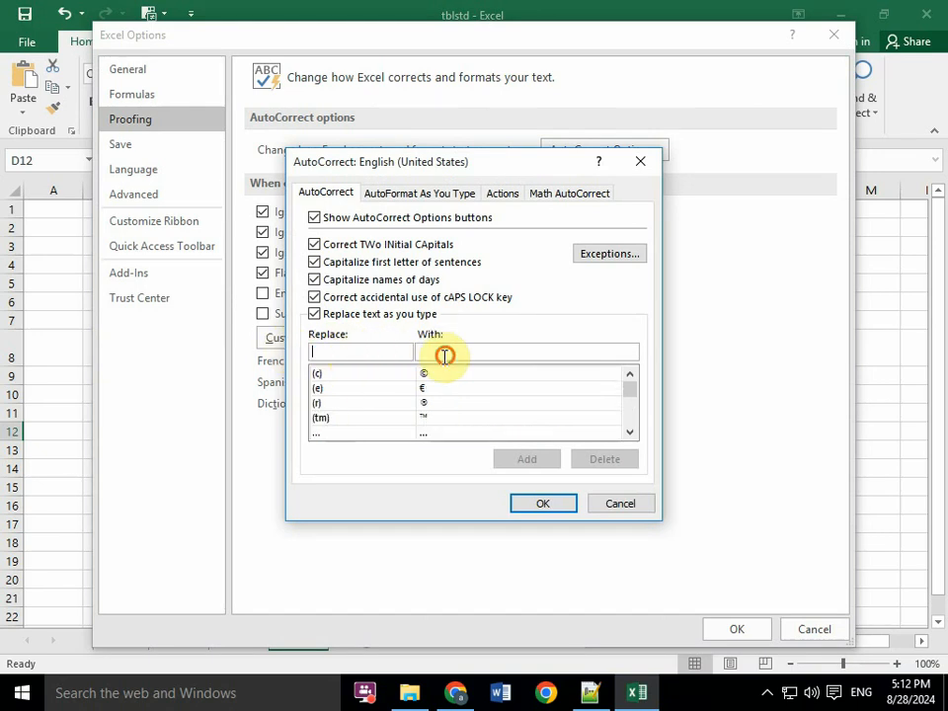
{"action": "left_click", "coordinate": [446, 355]}
{"action": "key", "text": "ctrl+v"}
- Set std as the text to replace, add the AutoCorrect entry, and close the Excel options
{"action": "left_click", "coordinate": [351, 350]}
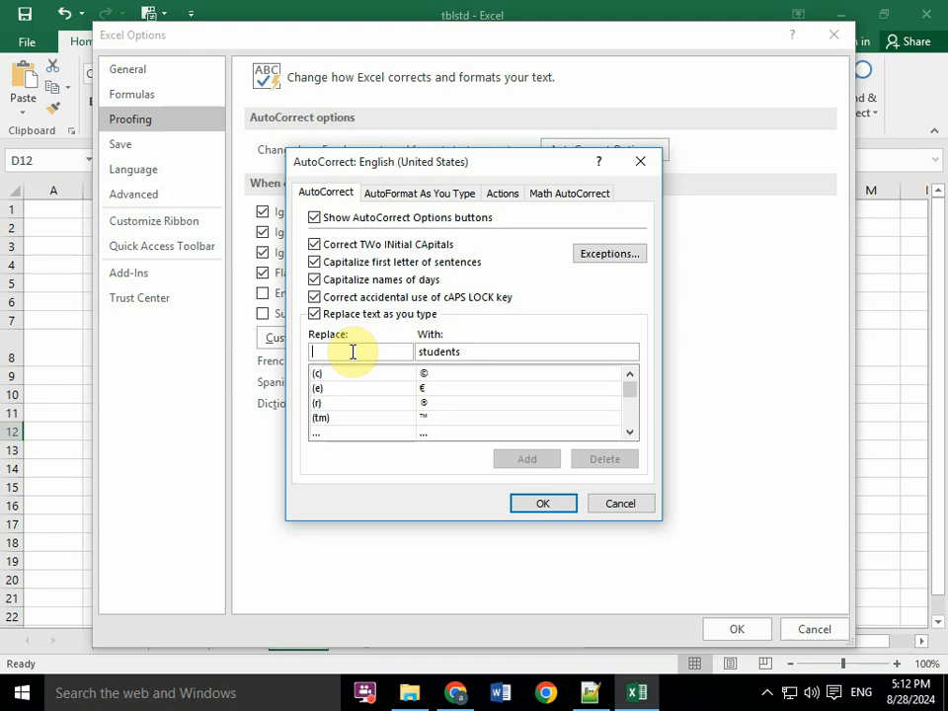
{"action": "type", "text": "std"}
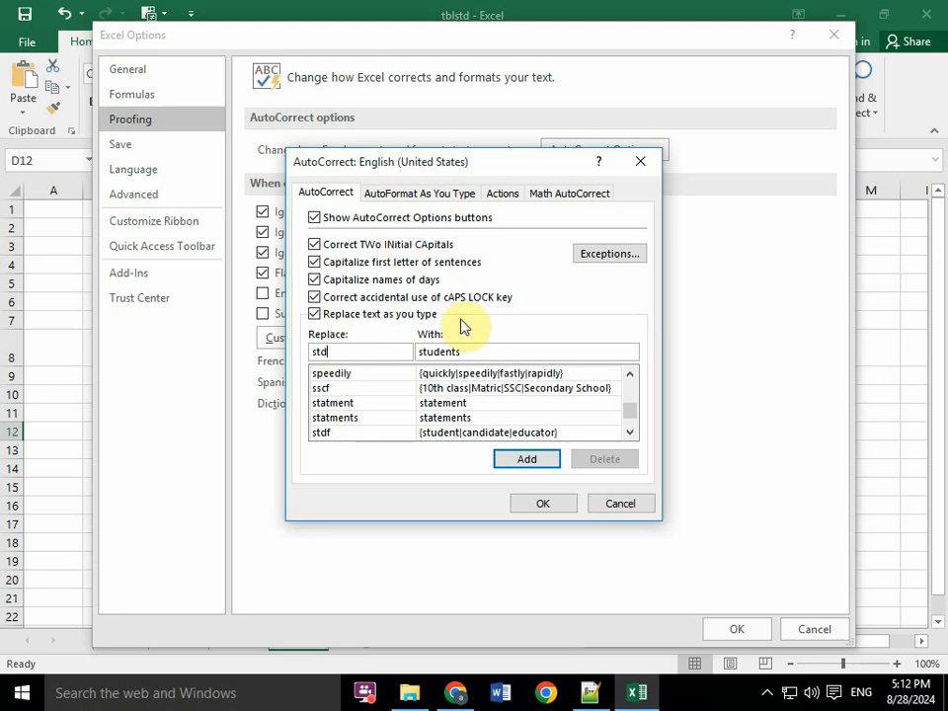
{"action": "left_click", "coordinate": [510, 460]}
{"action": "left_click", "coordinate": [538, 502]}
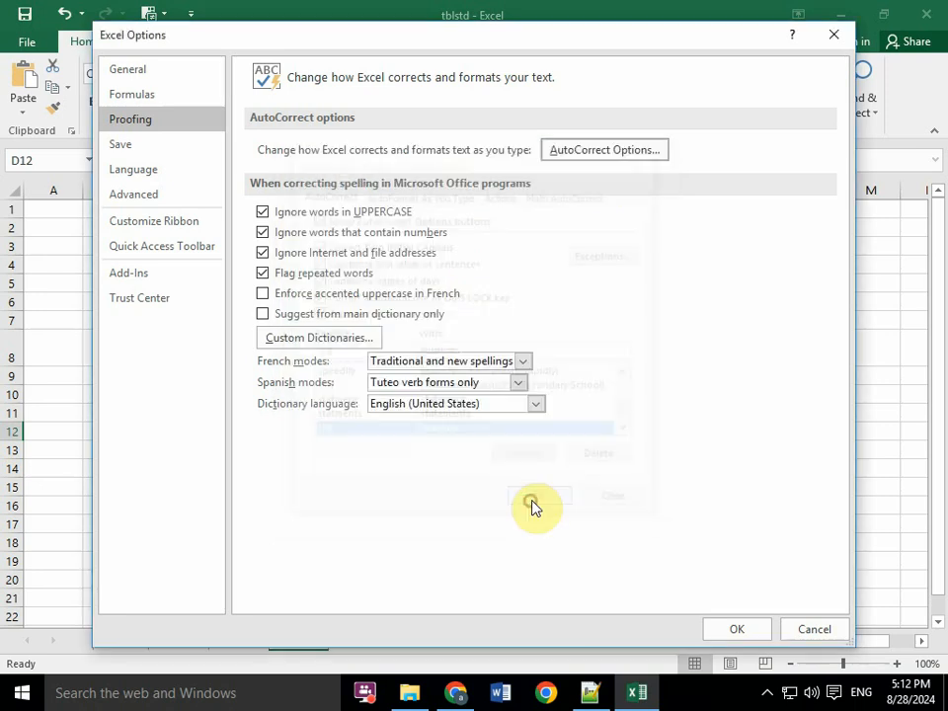
{"action": "left_click", "coordinate": [831, 38]}
- Enter the shorthand std in F9 and again in F10 so that AutoCorrect expands each to students
{"action": "left_click", "coordinate": [434, 377]}
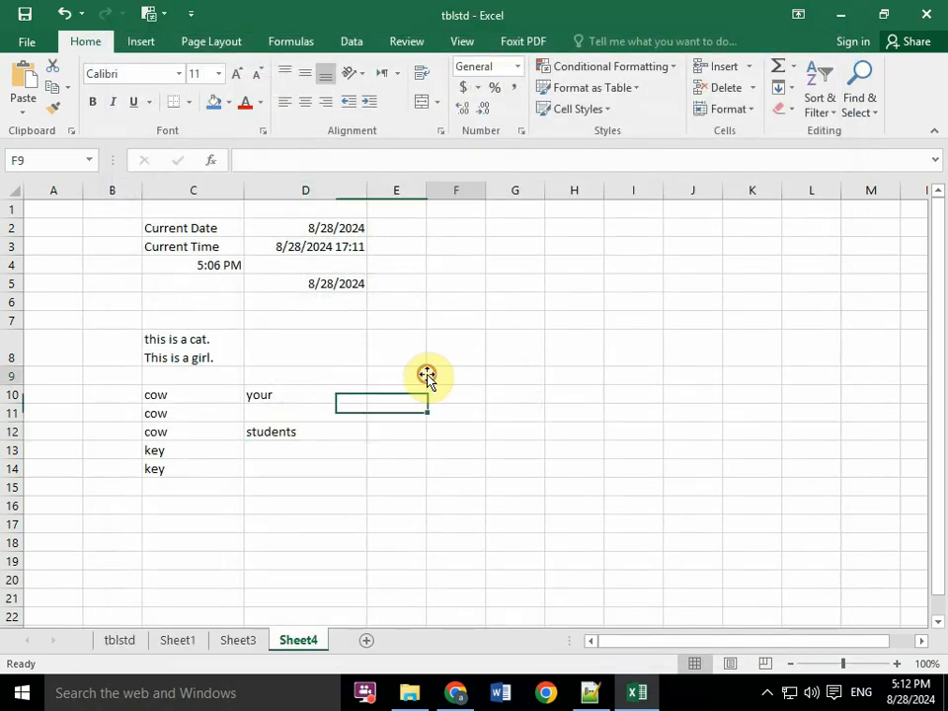
{"action": "type", "text": "std"}
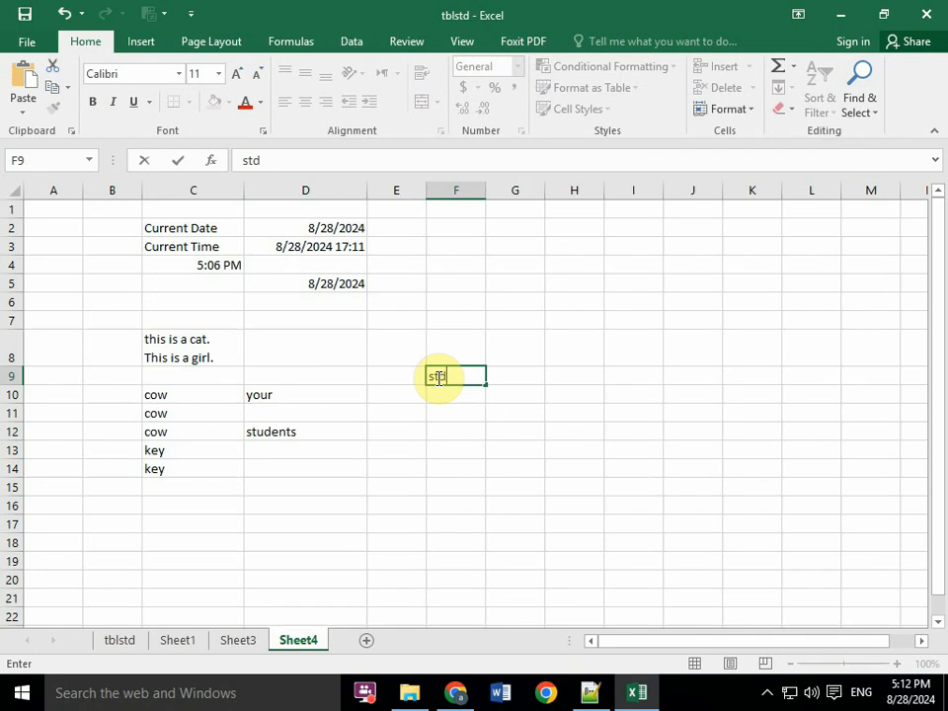
{"action": "key", "text": "Return"}
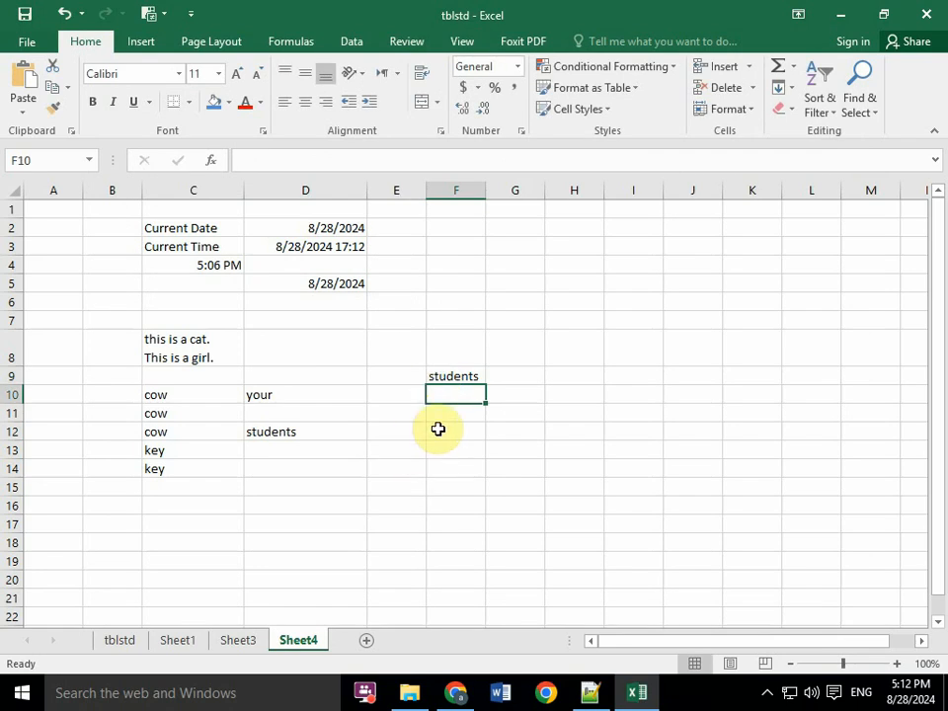
{"action": "type", "text": "std"}
{"action": "key", "text": "Return"}
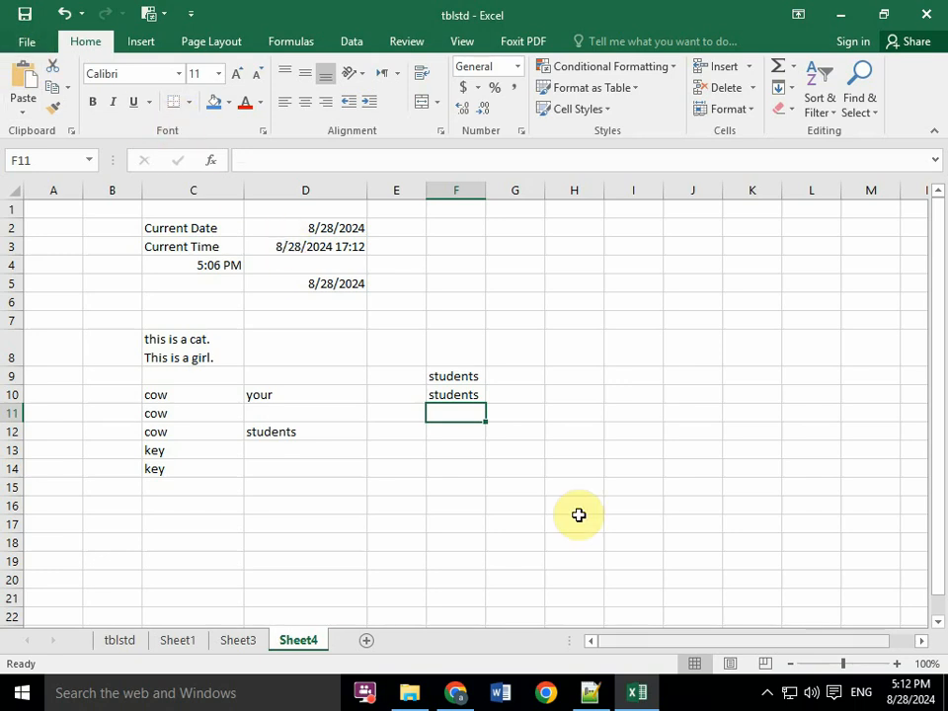
- Check the topic list in Notepad++, add a blank worksheet after Sheet4 in Excel, and return to Sheet4
{"action": "left_click", "coordinate": [589, 693]}
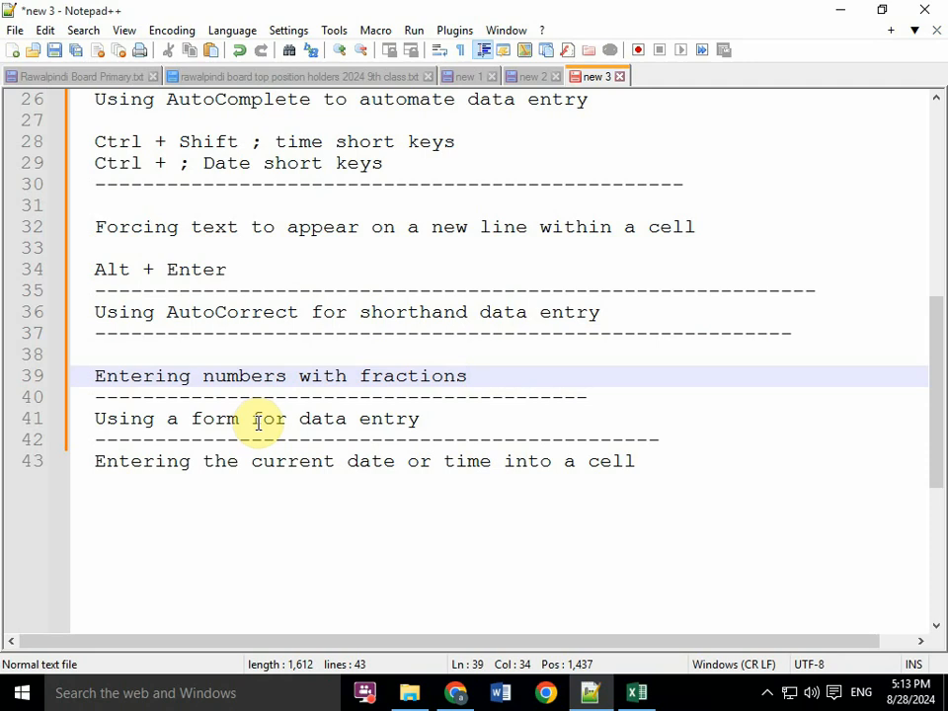
{"action": "left_click", "coordinate": [630, 696]}
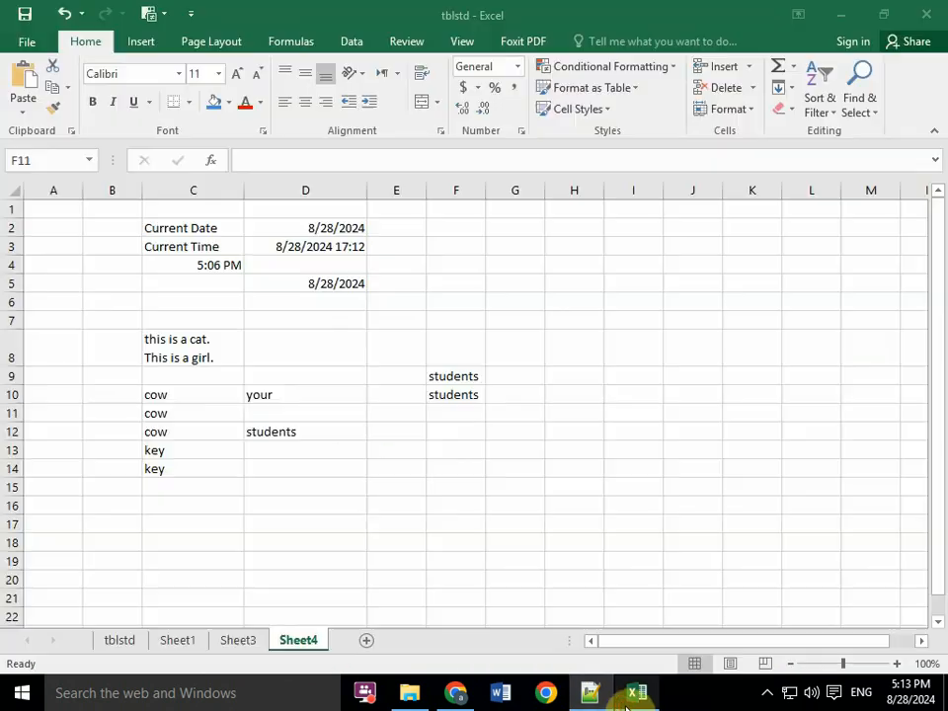
{"action": "left_click", "coordinate": [367, 640]}
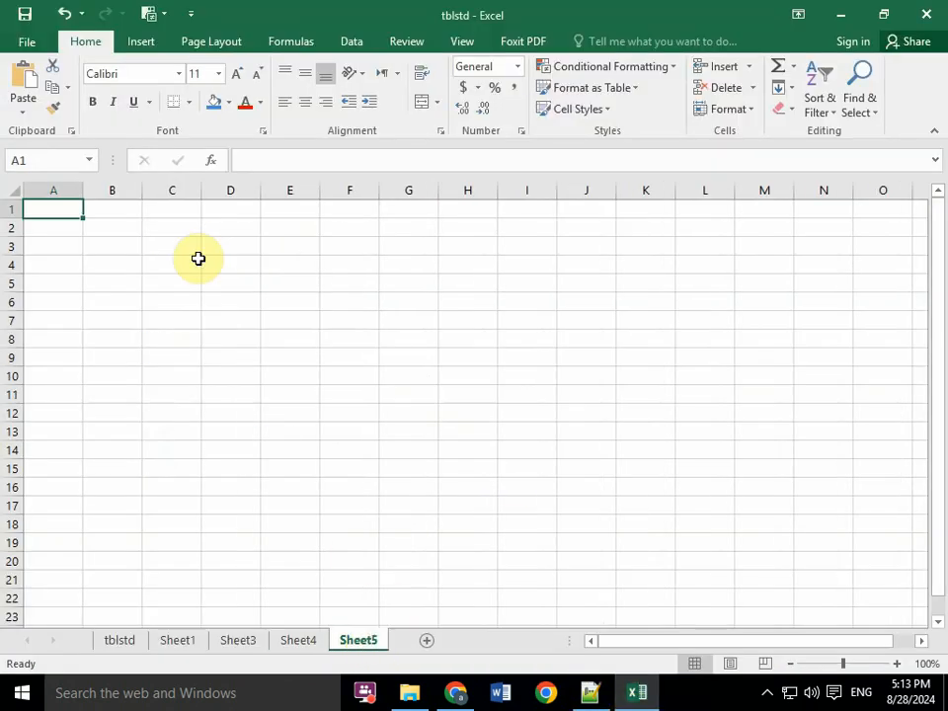
{"action": "left_click", "coordinate": [312, 641]}
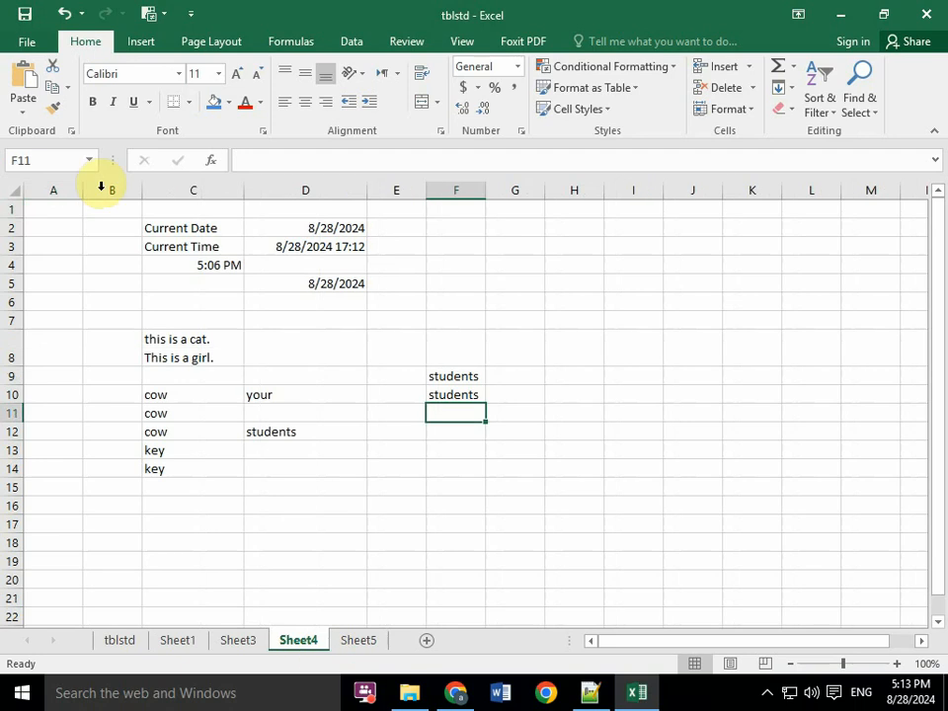
- Clear the old sample data from the range B1:H17 on Sheet4
{"action": "left_click_drag", "start_coordinate": [93, 212], "coordinate": [548, 520]}
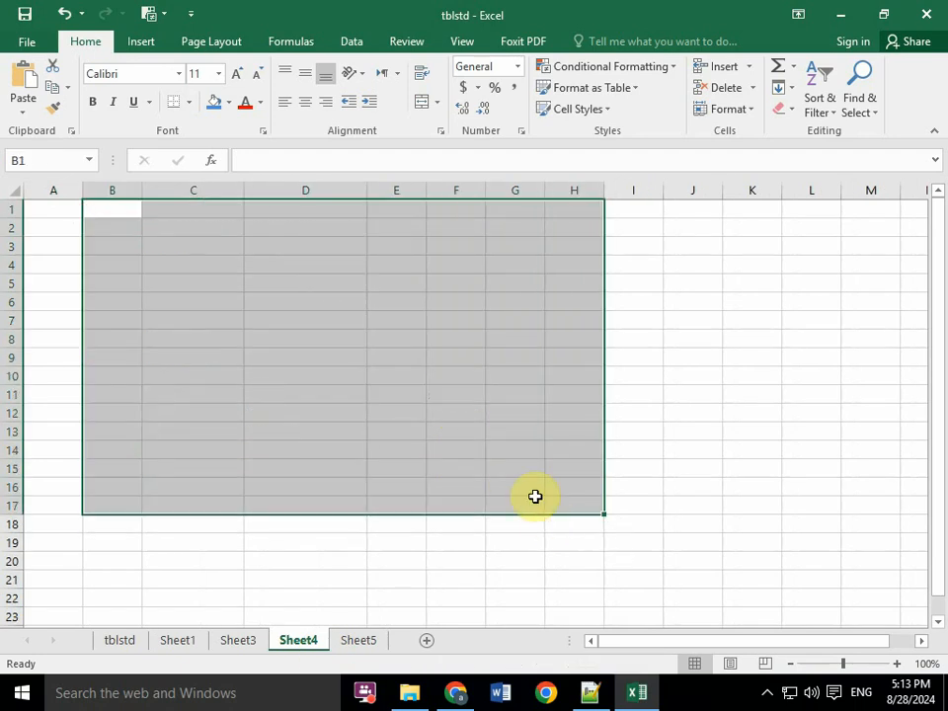
{"action": "left_click", "coordinate": [354, 333]}
{"action": "left_click", "coordinate": [117, 212]}
- Enter the column headers id, name and f.name in cells A1 to C1
{"action": "left_click", "coordinate": [69, 208]}
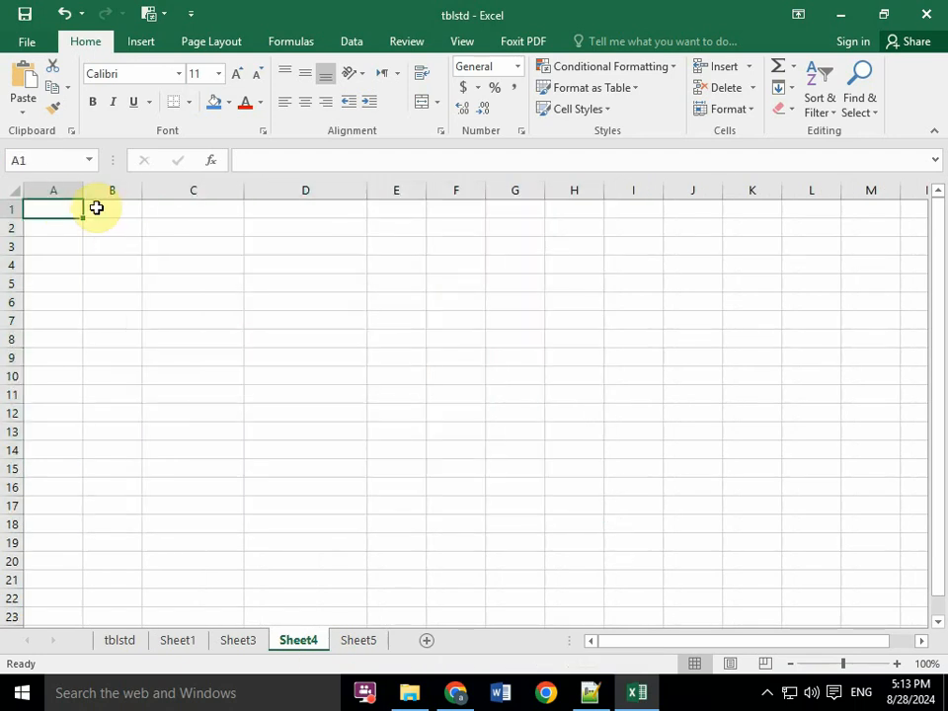
{"action": "type", "text": "id"}
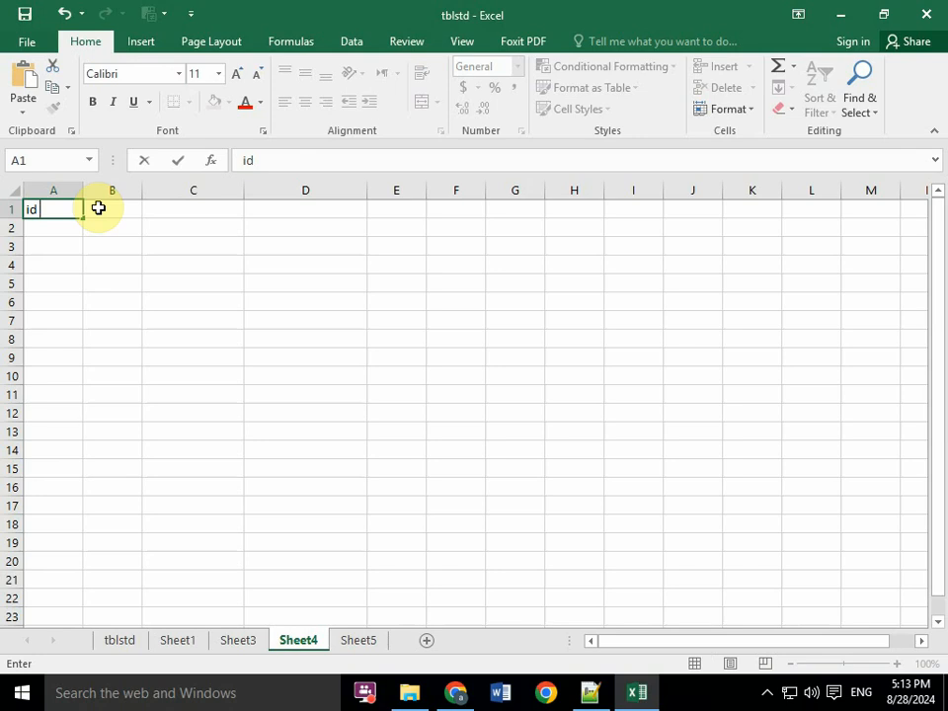
{"action": "key", "text": "Return"}
{"action": "left_click", "coordinate": [99, 207]}
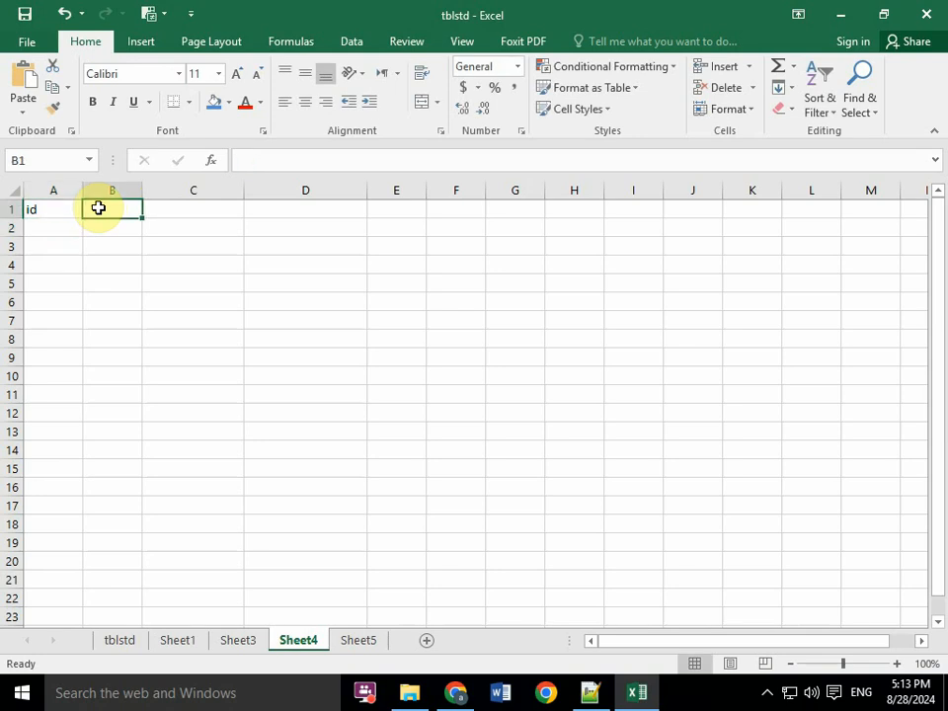
{"action": "type", "text": "name"}
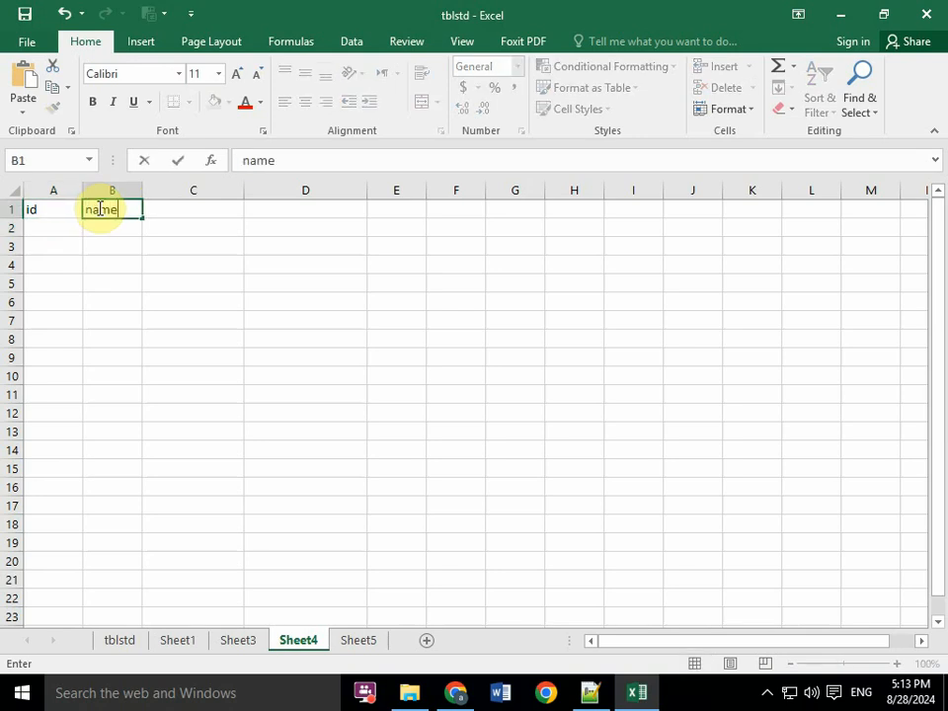
{"action": "key", "text": "Tab"}
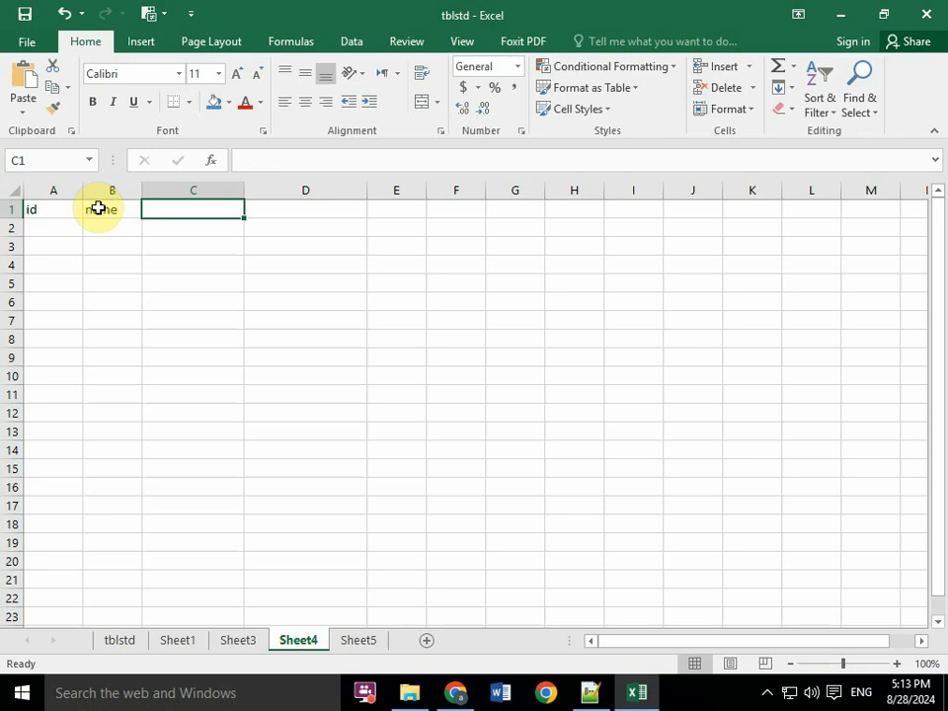
{"action": "type", "text": "f.name"}
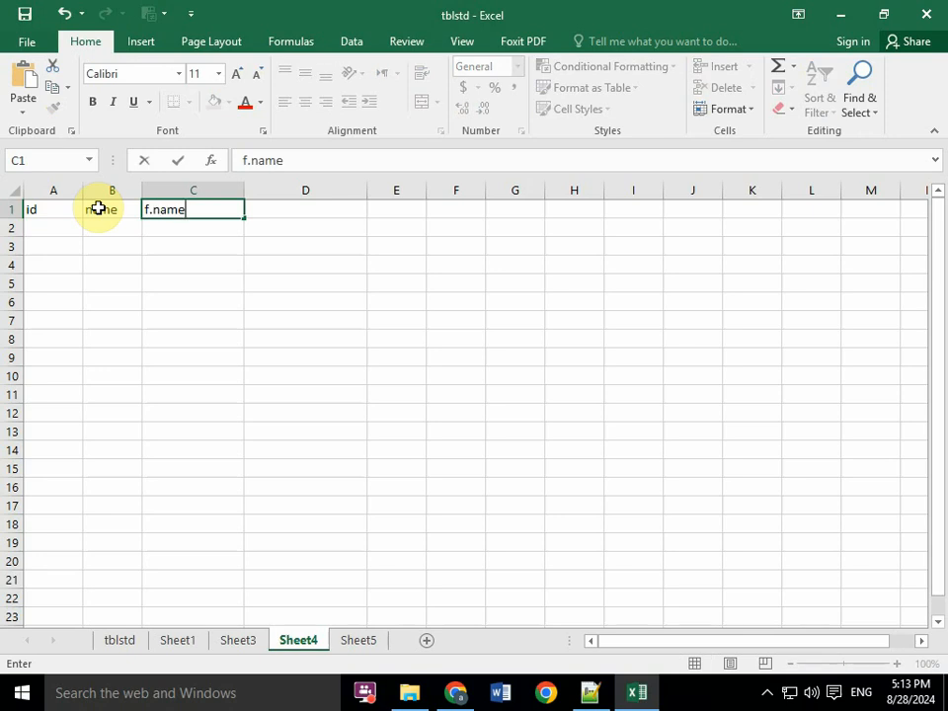
{"action": "key", "text": "Return"}
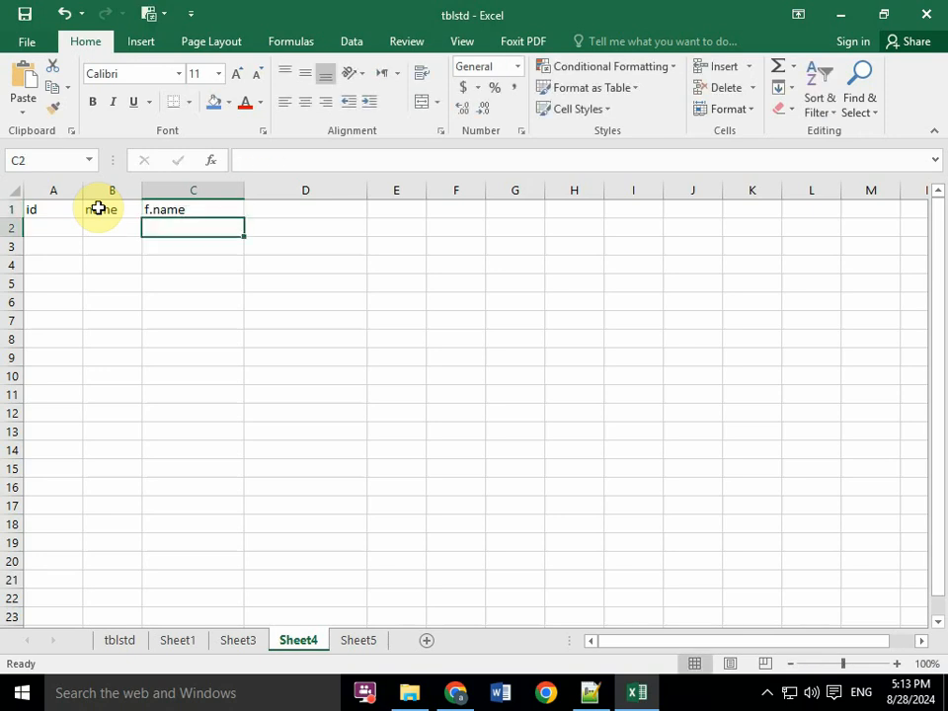
- Add the column headers reslts in D1 and year in E1
{"action": "key", "text": "Up"}
{"action": "key", "text": "Right"}
{"action": "type", "text": "re"}
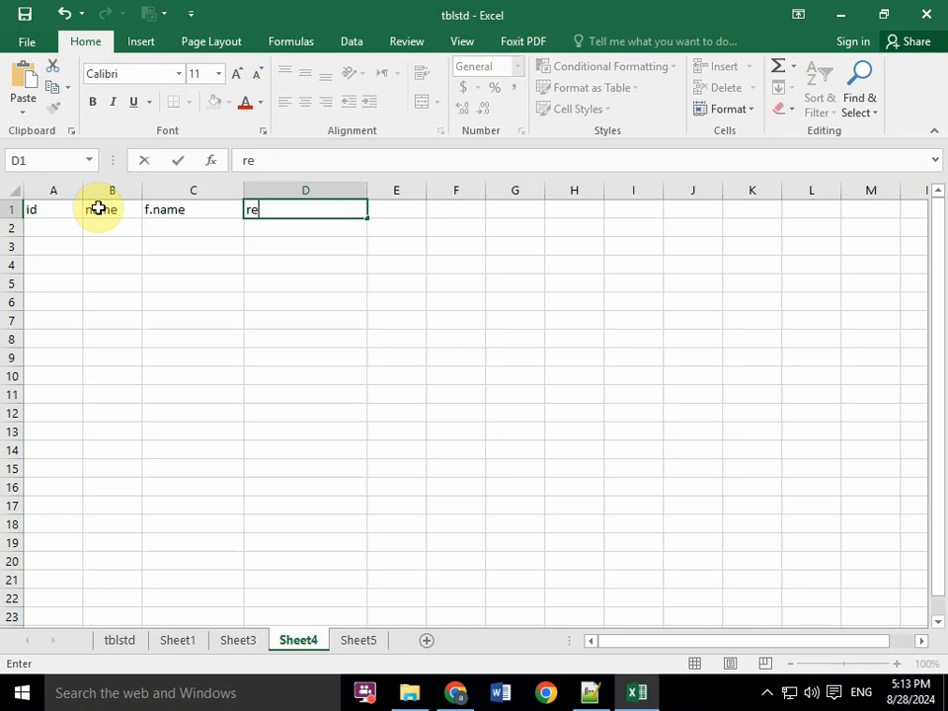
{"action": "key", "text": "Tab"}
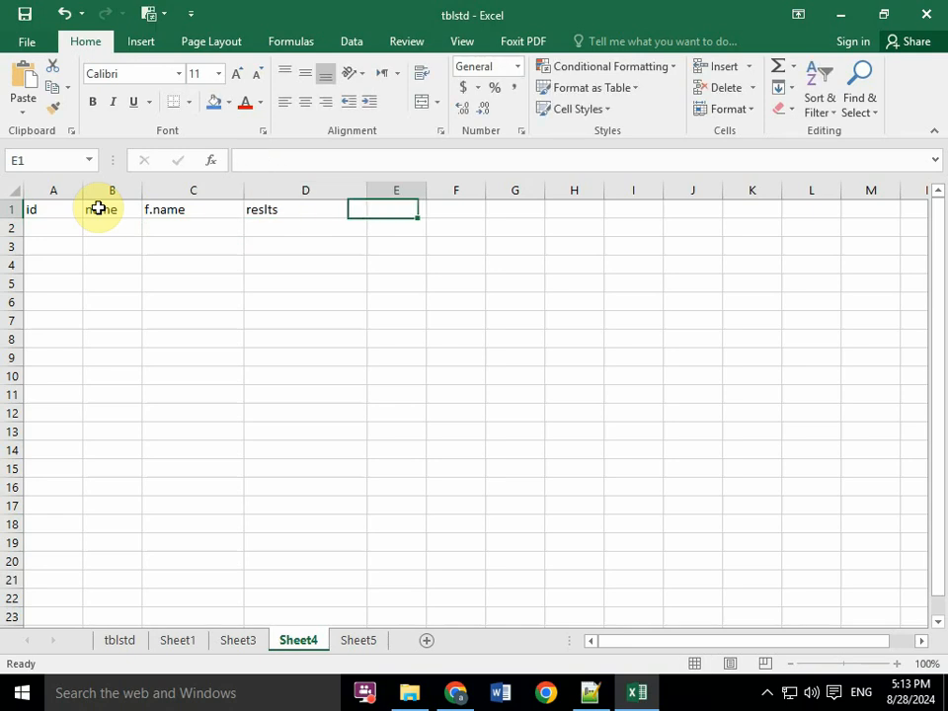
{"action": "type", "text": "ye"}
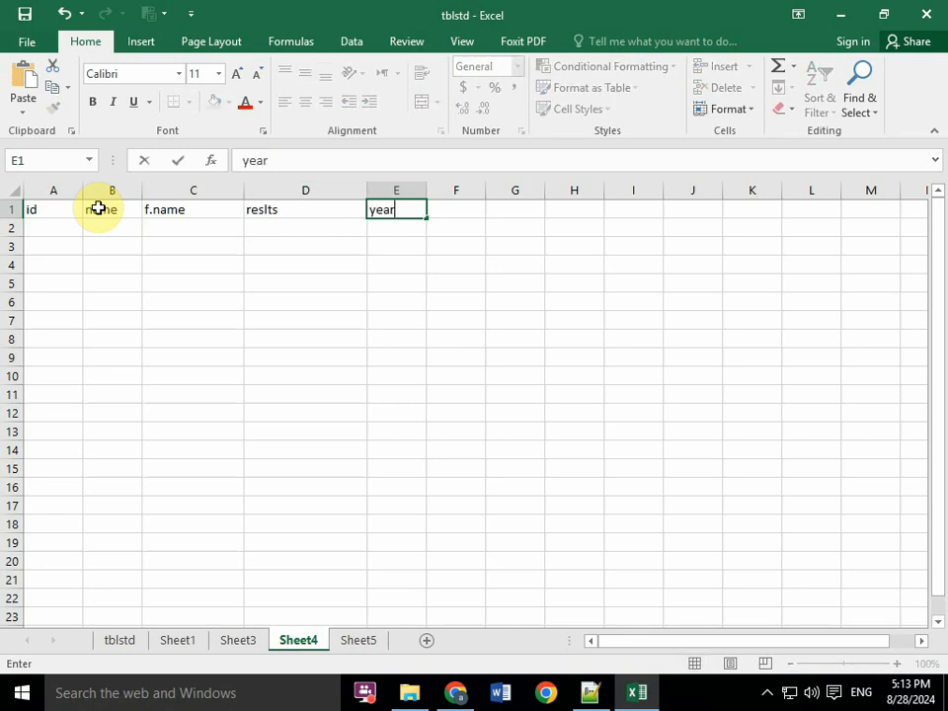
{"action": "type", "text": "ar"}
- Correct the spelling of the header in D1 to results
{"action": "key", "text": "Left"}
{"action": "key", "text": "Left"}
{"action": "key", "text": "Left"}
{"action": "key", "text": "Left"}
{"action": "key", "text": "Right"}
{"action": "key", "text": "Right"}
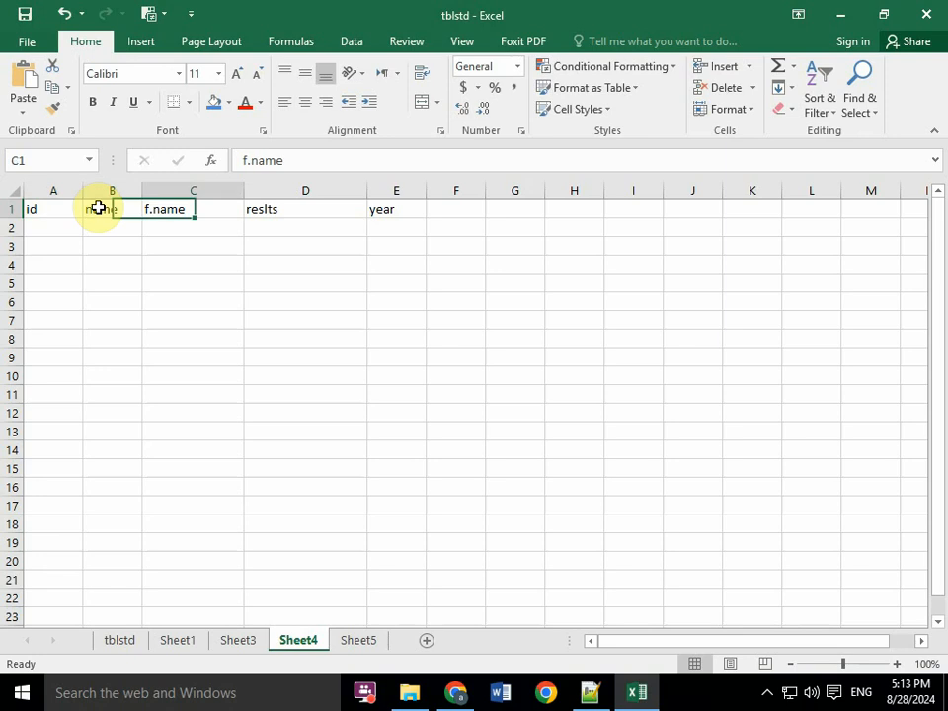
{"action": "key", "text": "Right"}
{"action": "key", "text": "F2"}
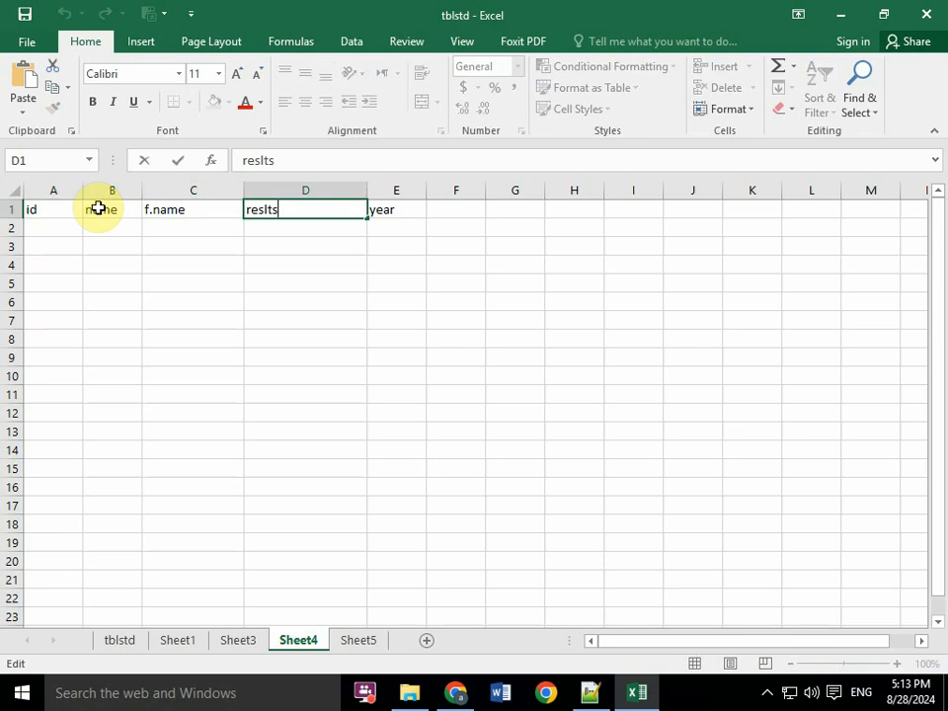
{"action": "key", "text": "Left"}
{"action": "key", "text": "Left"}
{"action": "key", "text": "Left"}
{"action": "type", "text": "u"}
{"action": "key", "text": "Return"}
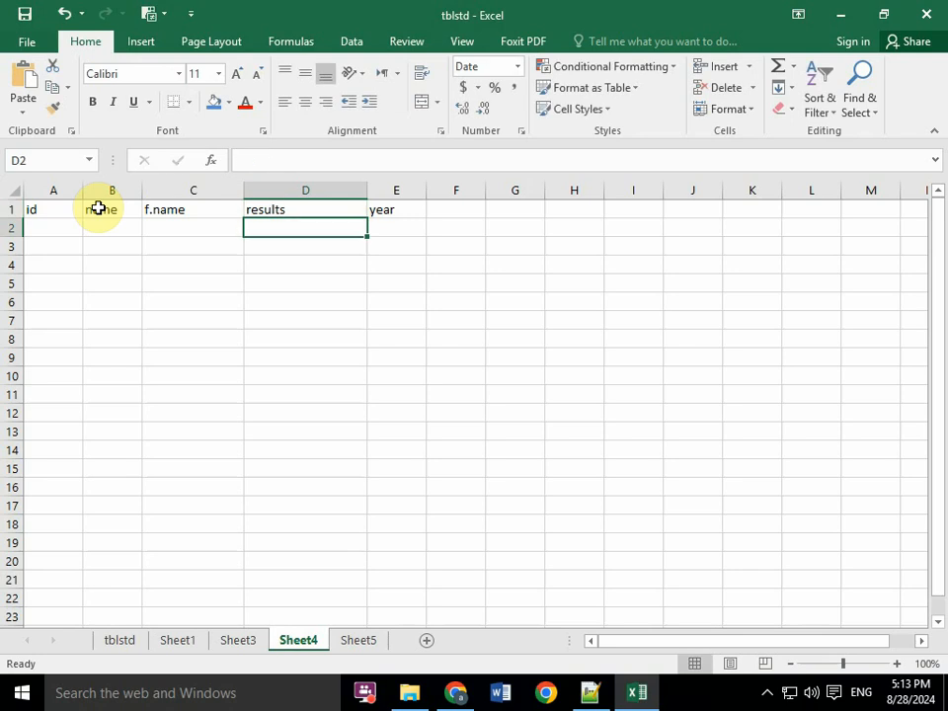
- Start the first record in row 2 with 01 as the id, followed by the student's name and the f.name entry
{"action": "key", "text": "Up"}
{"action": "key", "text": "Right"}
{"action": "key", "text": "Right"}
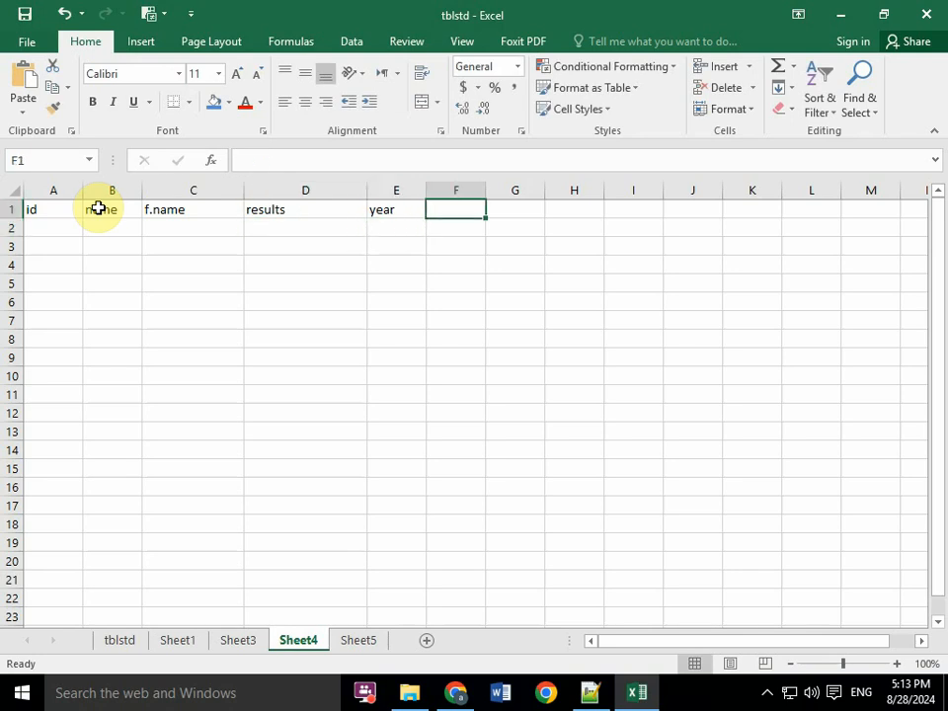
{"action": "left_click", "coordinate": [43, 212]}
{"action": "left_click", "coordinate": [41, 225]}
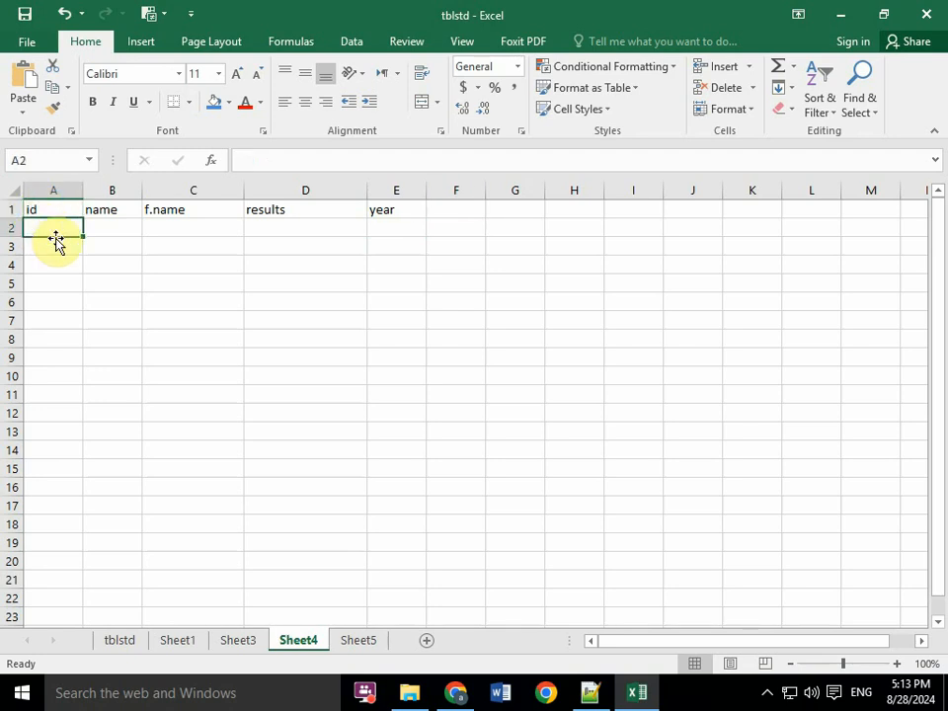
{"action": "type", "text": "01"}
{"action": "key", "text": "Tab"}
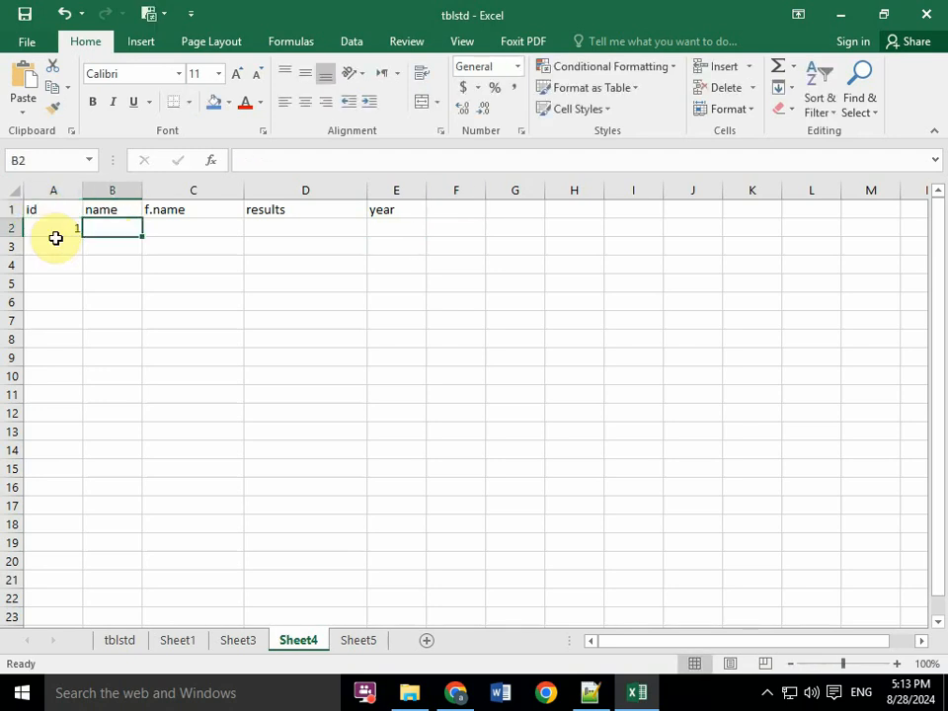
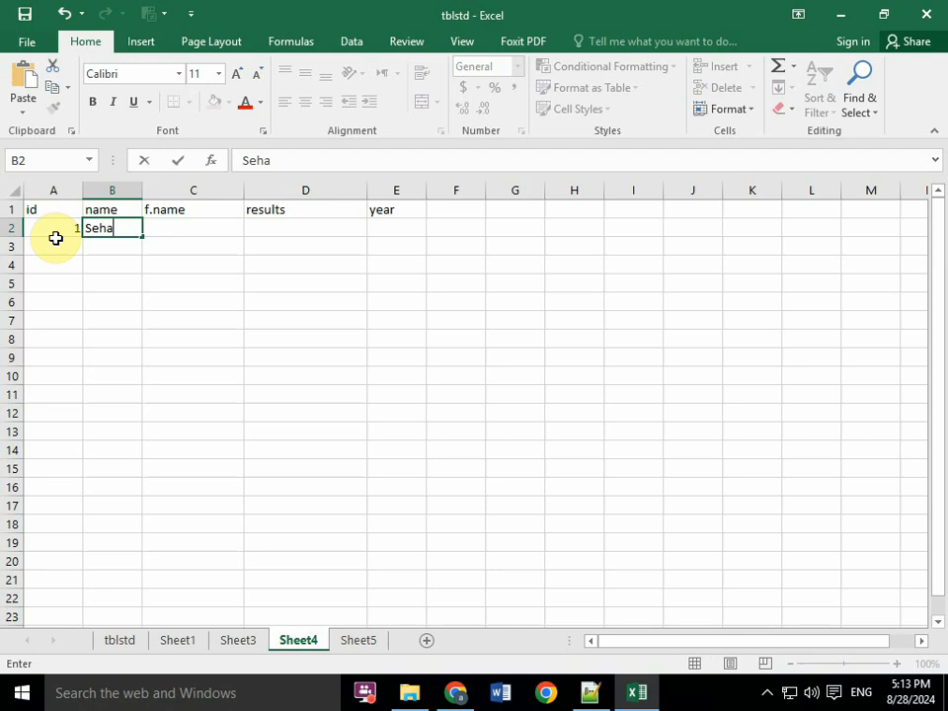
{"action": "key", "text": "Tab"}
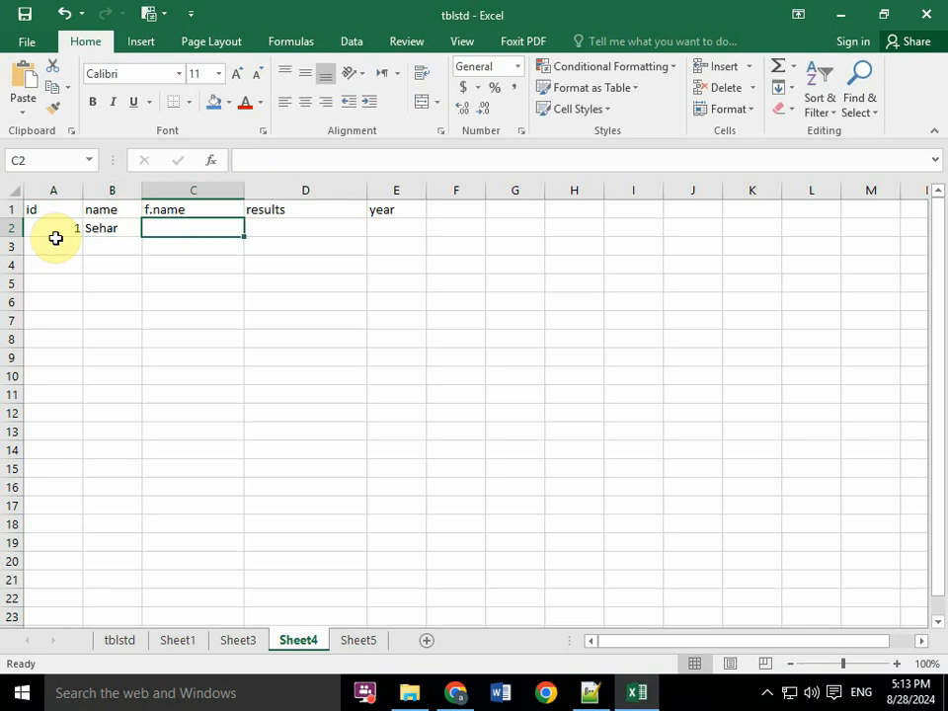
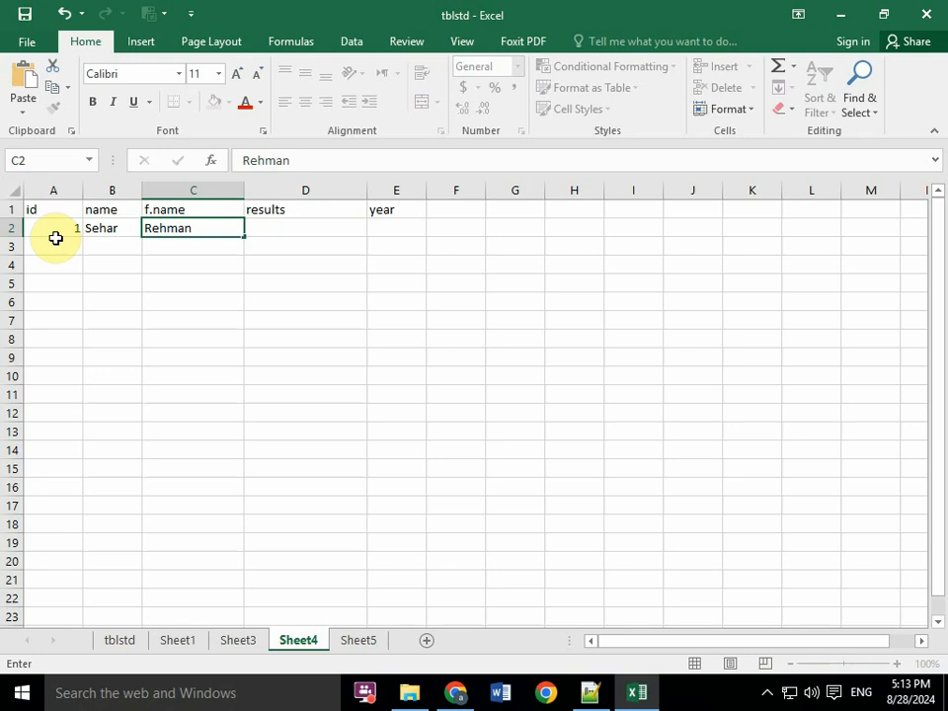
{"action": "key", "text": "Tab"}
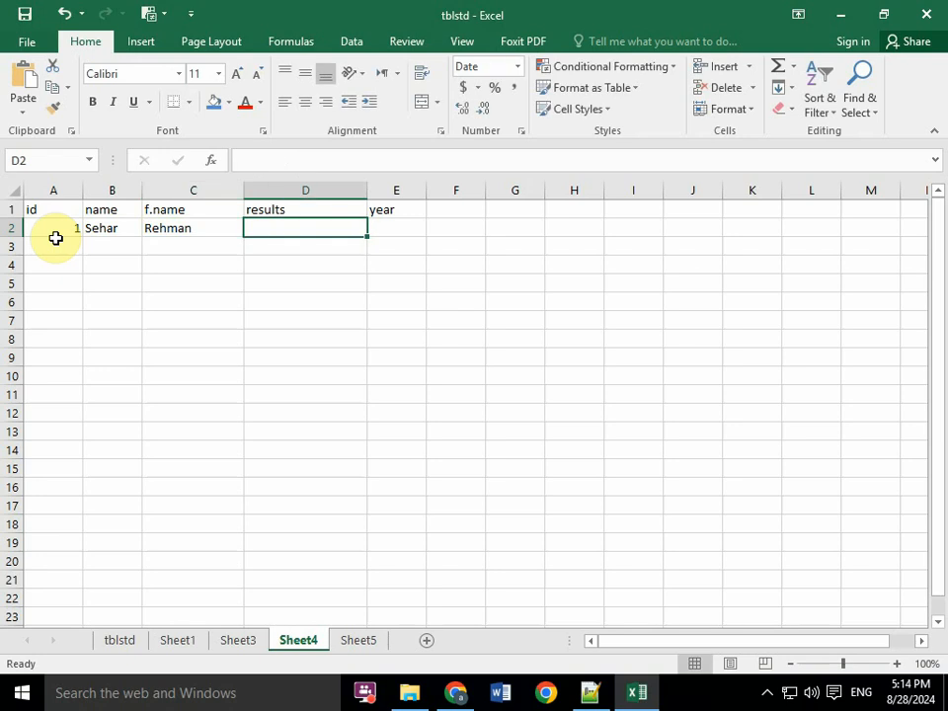
- Enter 19th under results and 2024 under year in row 2
{"action": "type", "text": "19th"}
{"action": "key", "text": "Tab"}
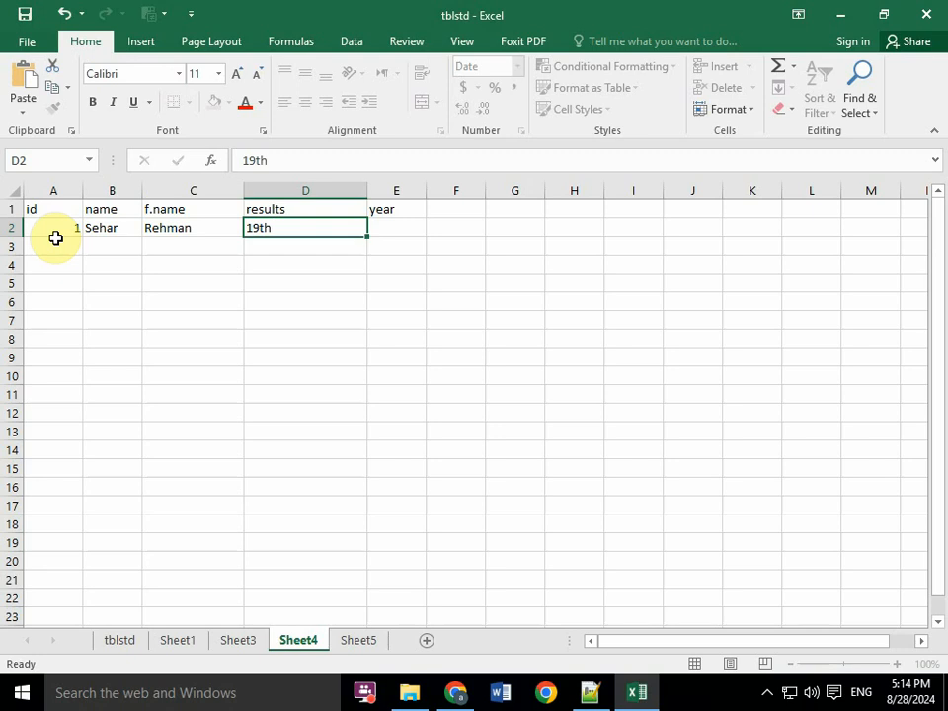
{"action": "type", "text": "20"}
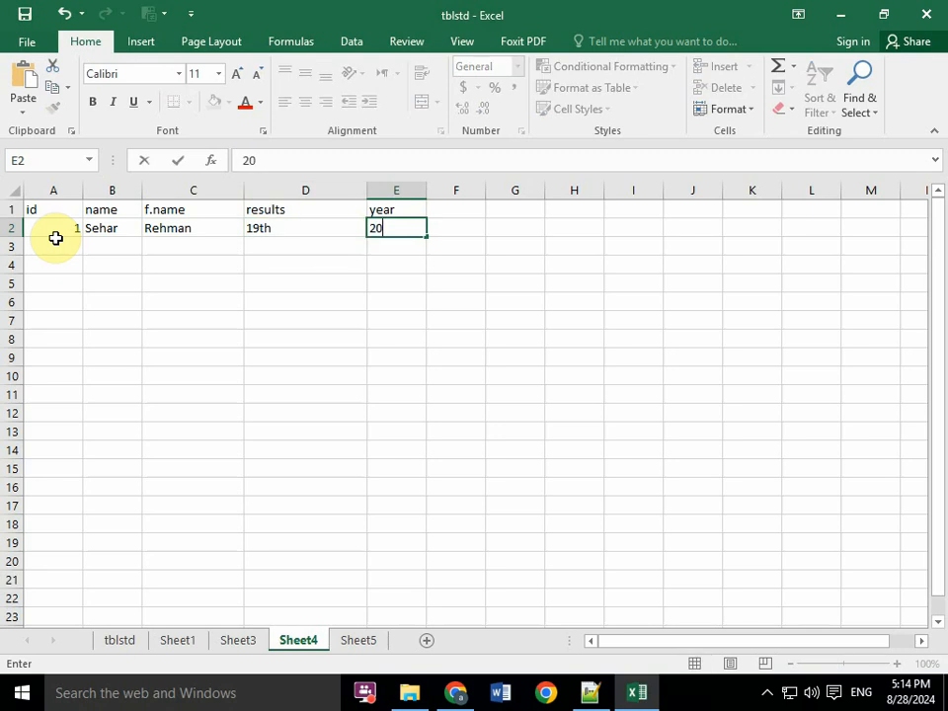
{"action": "type", "text": "24"}
- Add the header mrk in F1 and enter 1055 beneath it in F2
{"action": "key", "text": "Right"}
{"action": "key", "text": "Up"}
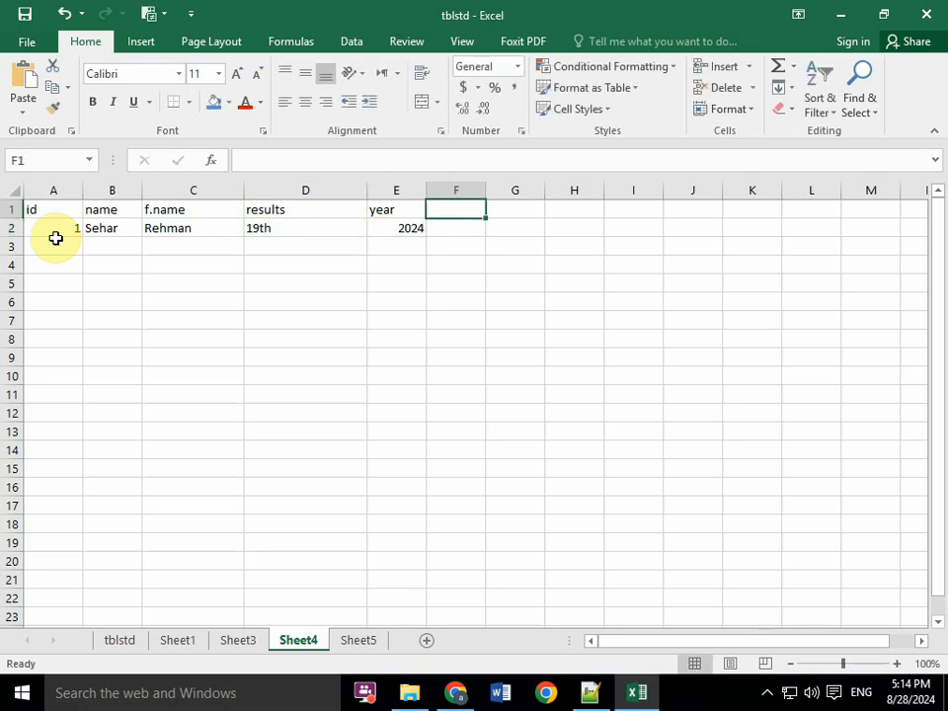
{"action": "type", "text": "mrk"}
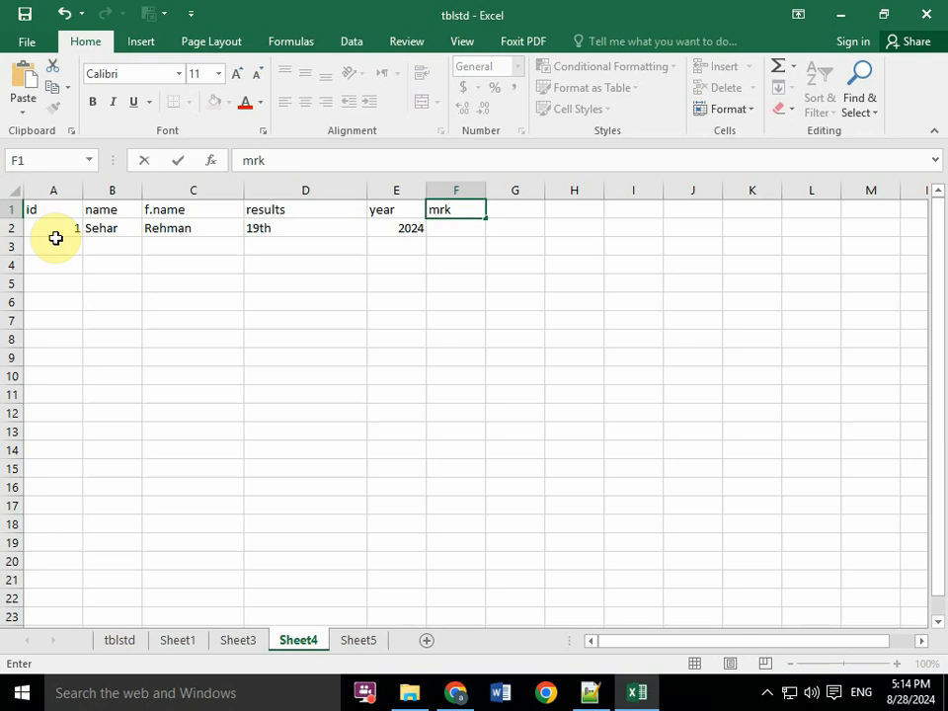
{"action": "key", "text": "Return"}
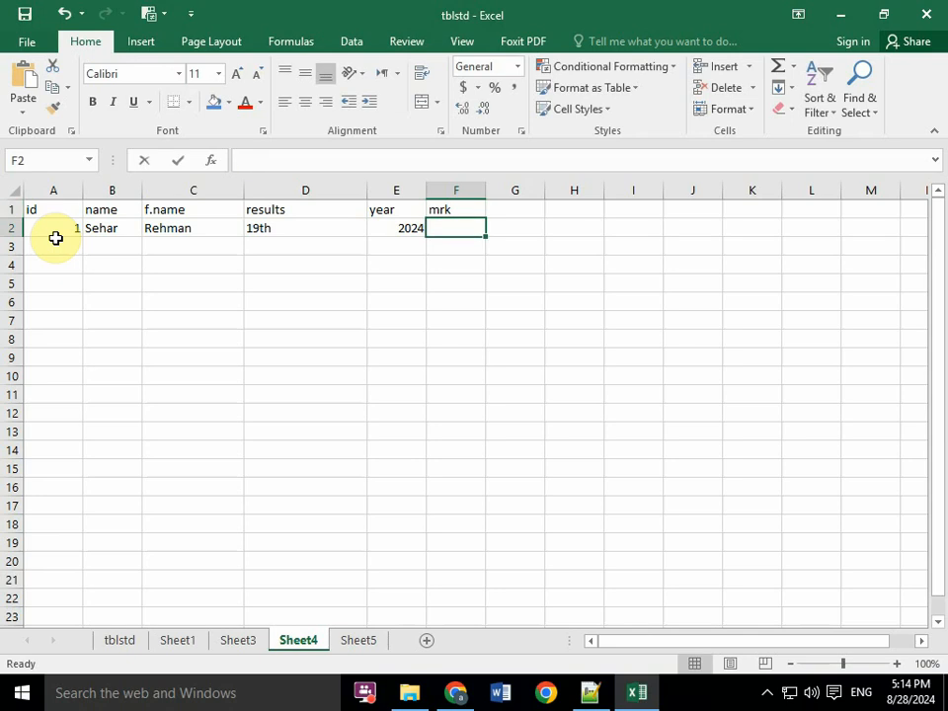
{"action": "type", "text": "1055"}
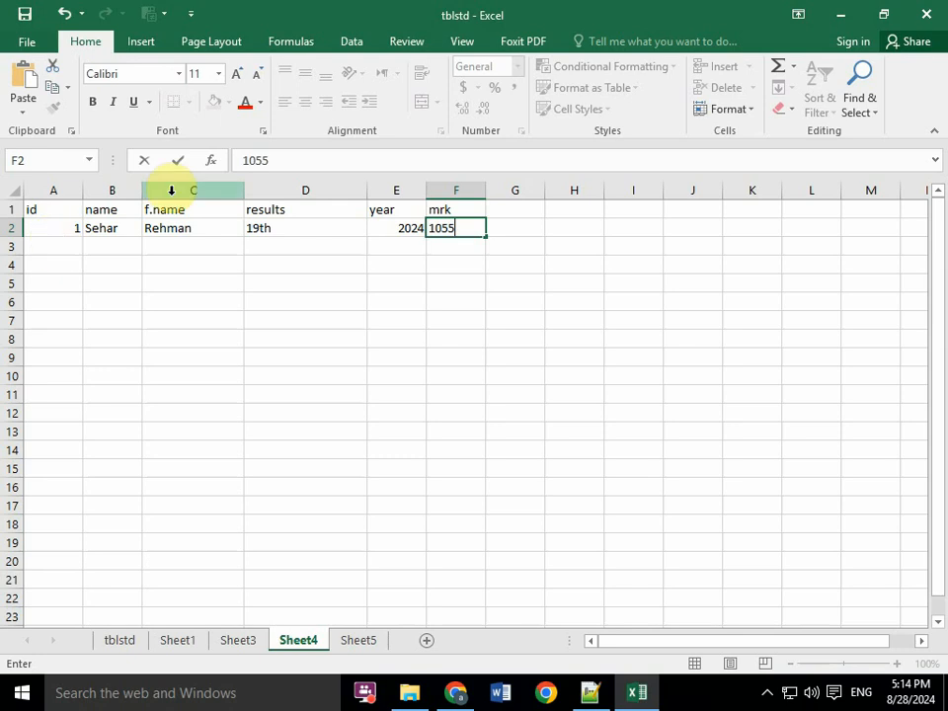
{"action": "left_click", "coordinate": [179, 245]}
{"action": "left_click_drag", "start_coordinate": [44, 210], "coordinate": [512, 243]}
{"action": "left_click", "coordinate": [445, 296]}
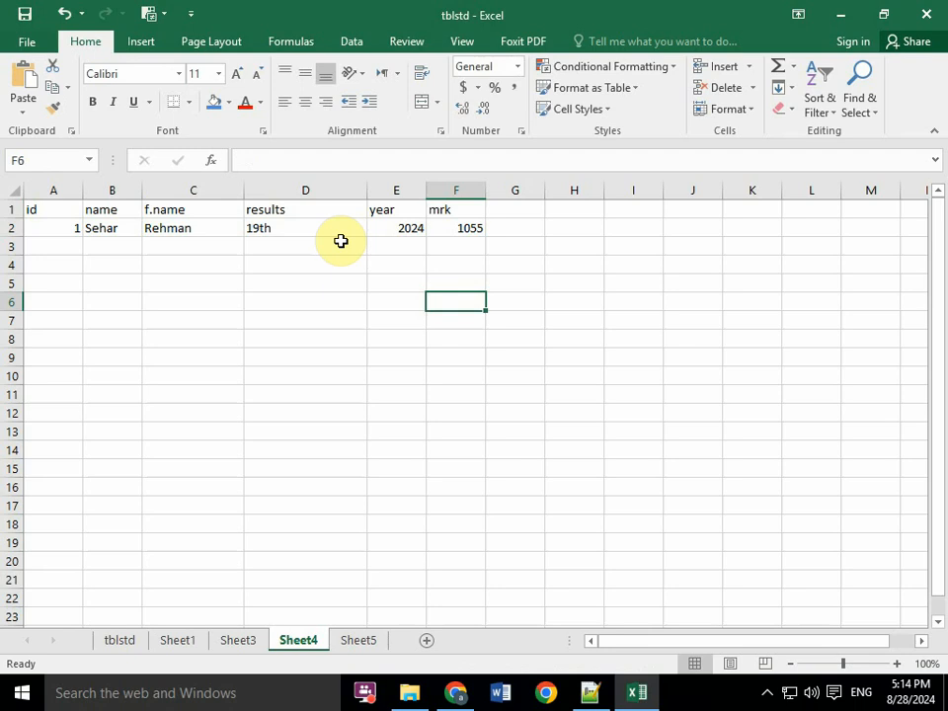
- Open the Quick Access Toolbar customization settings and list All Commands as the command source
{"action": "right_click", "coordinate": [230, 17]}
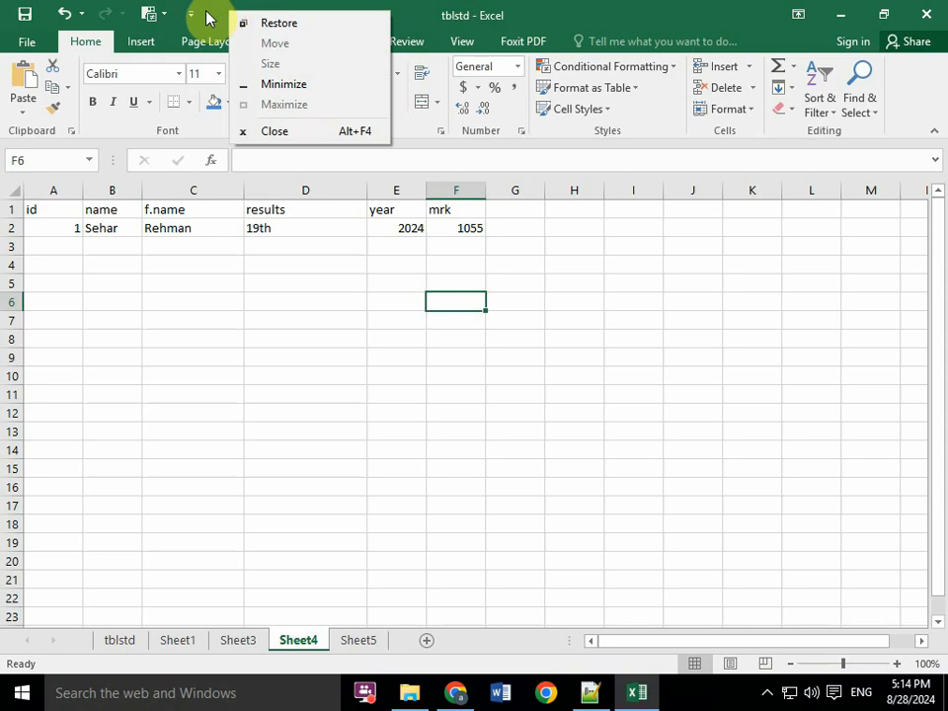
{"action": "left_click", "coordinate": [192, 15]}
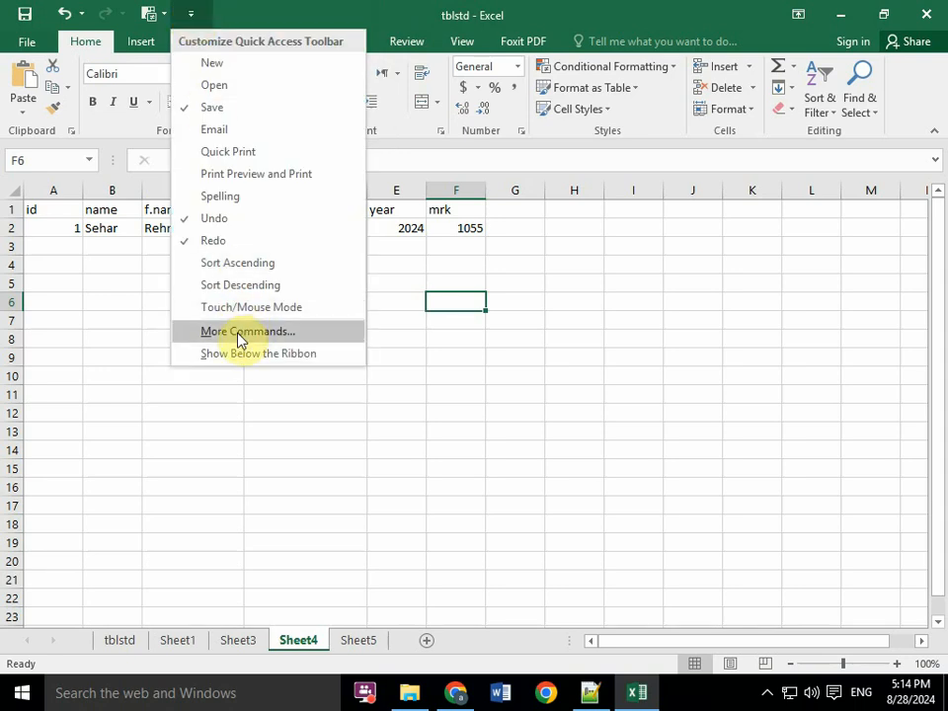
{"action": "left_click", "coordinate": [294, 342]}
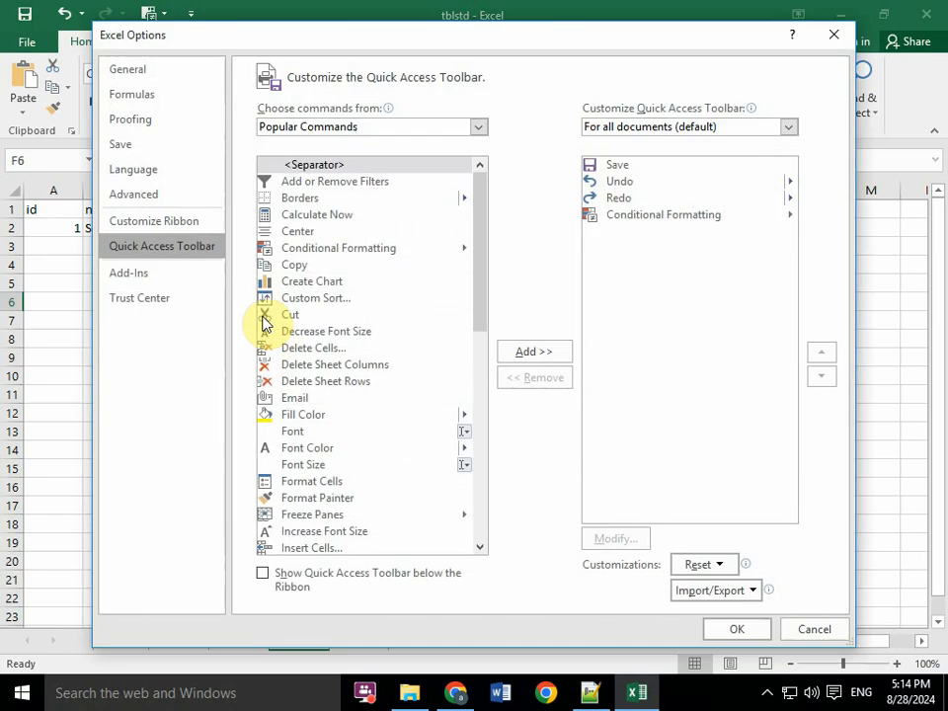
{"action": "left_click", "coordinate": [478, 127]}
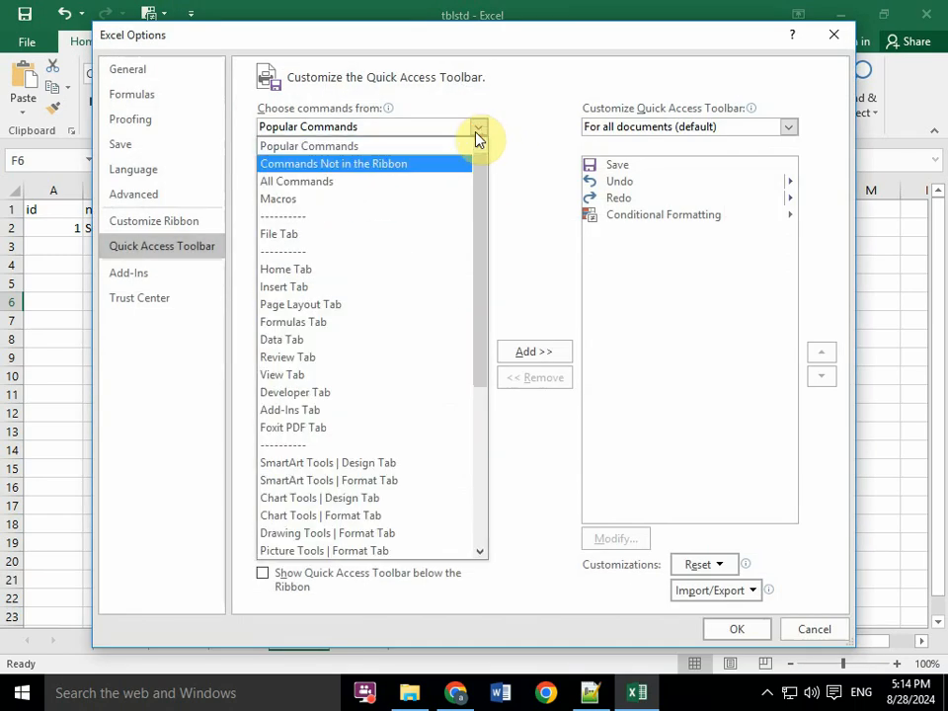
{"action": "left_click", "coordinate": [292, 182]}
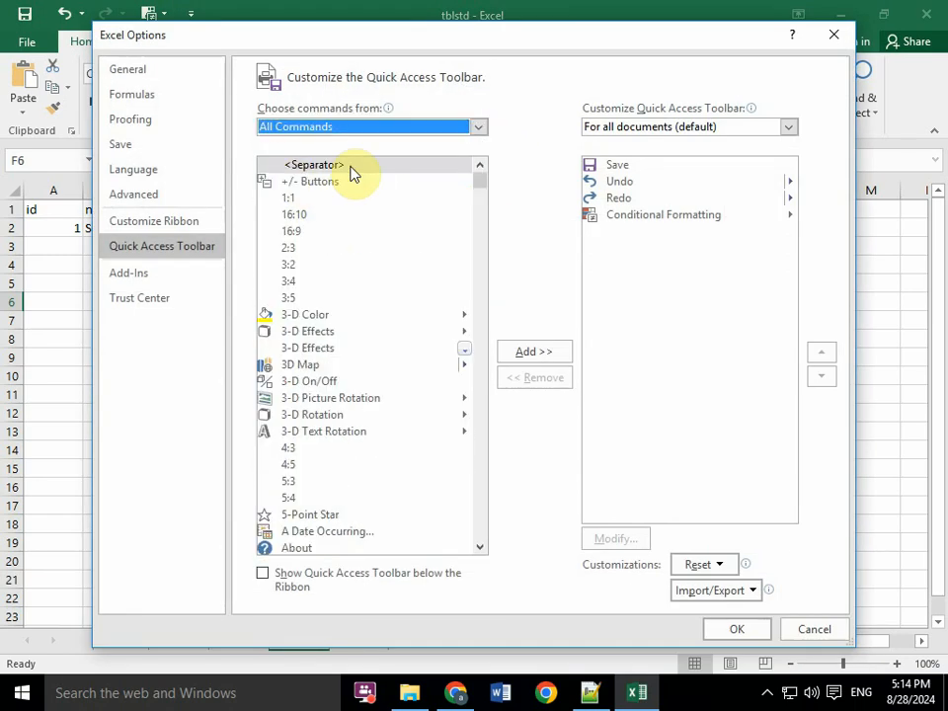
{"action": "left_click", "coordinate": [369, 213]}
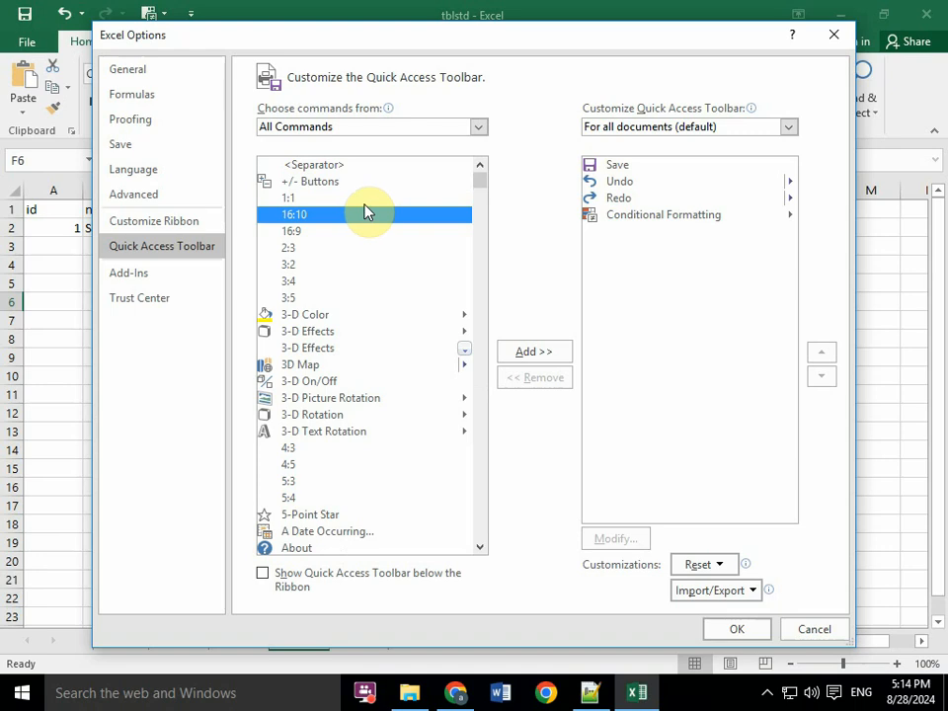
- Try to add the Form... command from the All Commands list to the Quick Access Toolbar
{"action": "key", "text": "f"}
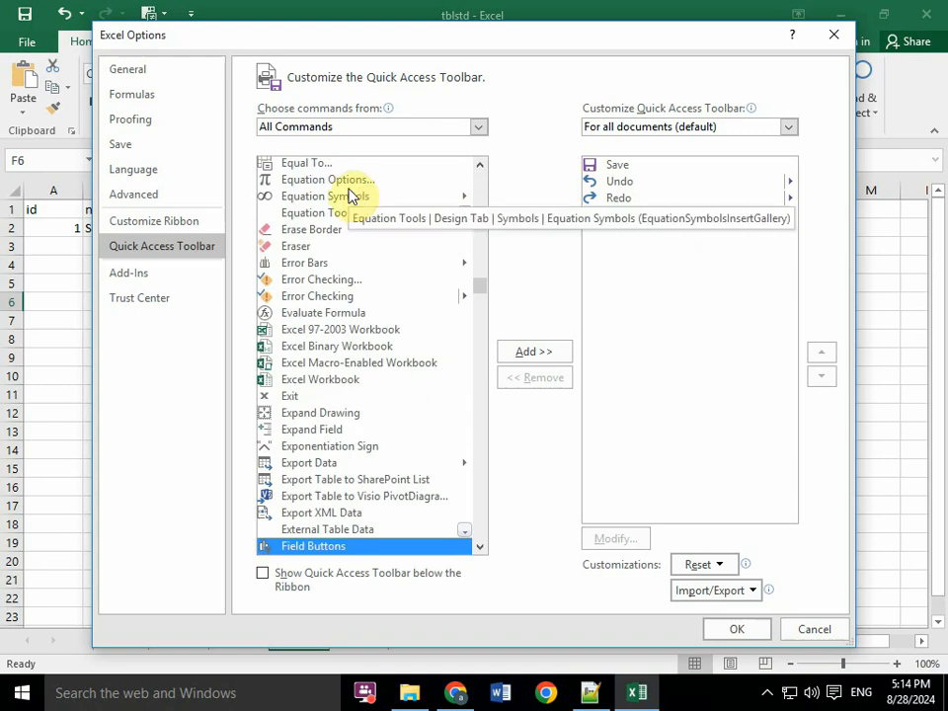
{"action": "key", "text": "Down"}
{"action": "key", "text": "Down"}
{"action": "key", "text": "Down"}
{"action": "key", "text": "Down"}
{"action": "key", "text": "Down"}
{"action": "key", "text": "Down"}
{"action": "key", "text": "Down"}
{"action": "key", "text": "Down"}
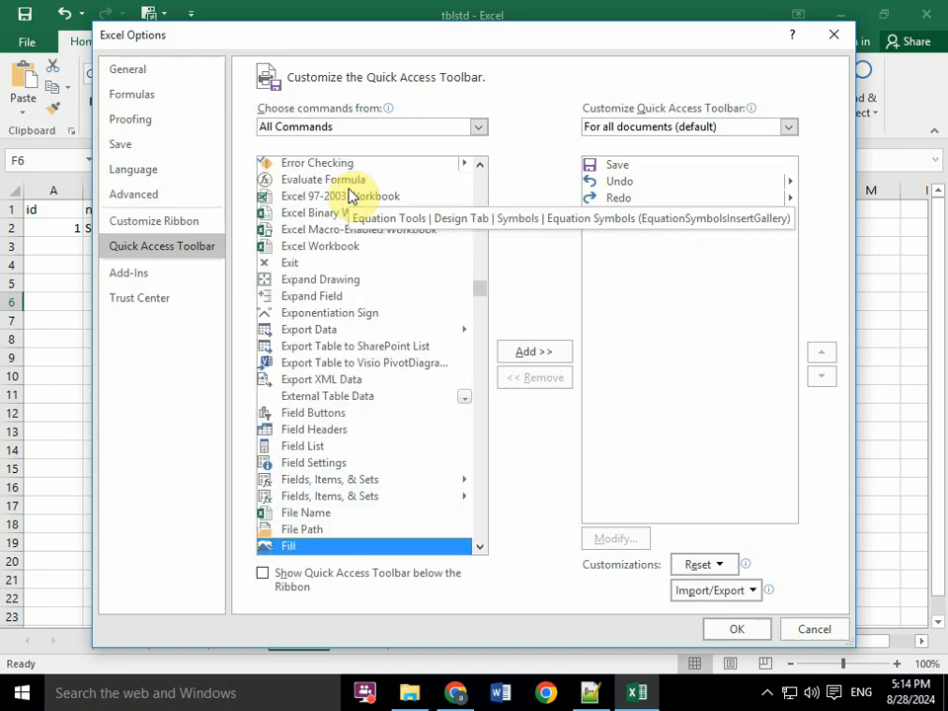
{"action": "key", "text": "Down"}
{"action": "key", "text": "Down"}
{"action": "key", "text": "Down"}
{"action": "key", "text": "Down"}
{"action": "key", "text": "Down"}
{"action": "key", "text": "Down"}
{"action": "key", "text": "Down"}
{"action": "key", "text": "Down"}
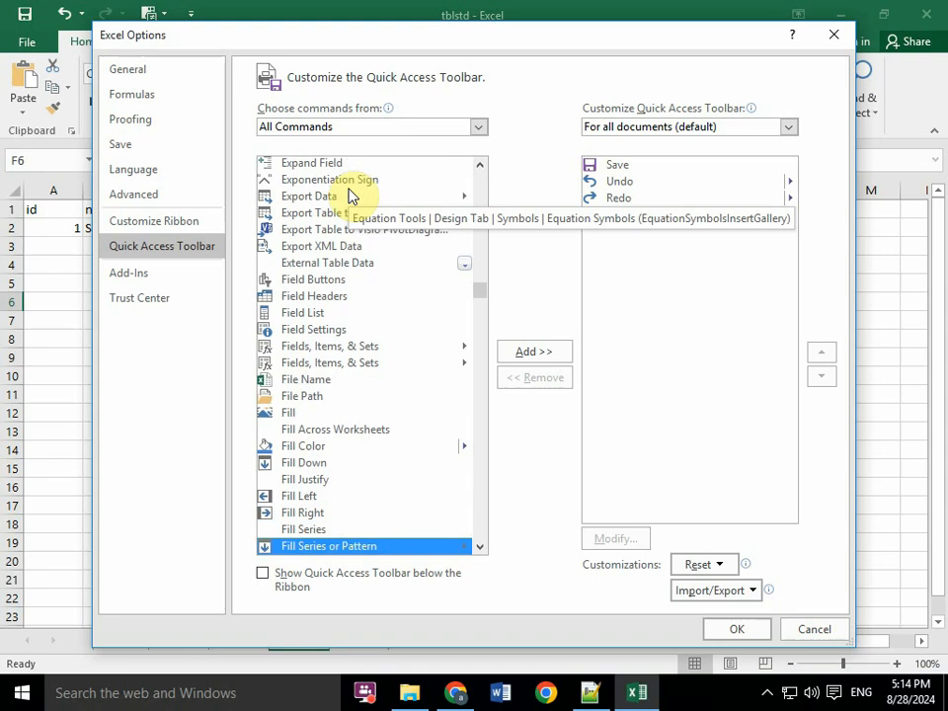
{"action": "key", "text": "Down"}
{"action": "key", "text": "Down"}
{"action": "key", "text": "Down"}
{"action": "key", "text": "Down"}
{"action": "key", "text": "Down"}
{"action": "key", "text": "Down"}
{"action": "key", "text": "Down"}
{"action": "key", "text": "Down"}
{"action": "key", "text": "Down"}
{"action": "key", "text": "Down"}
{"action": "key", "text": "Down"}
{"action": "key", "text": "Down"}
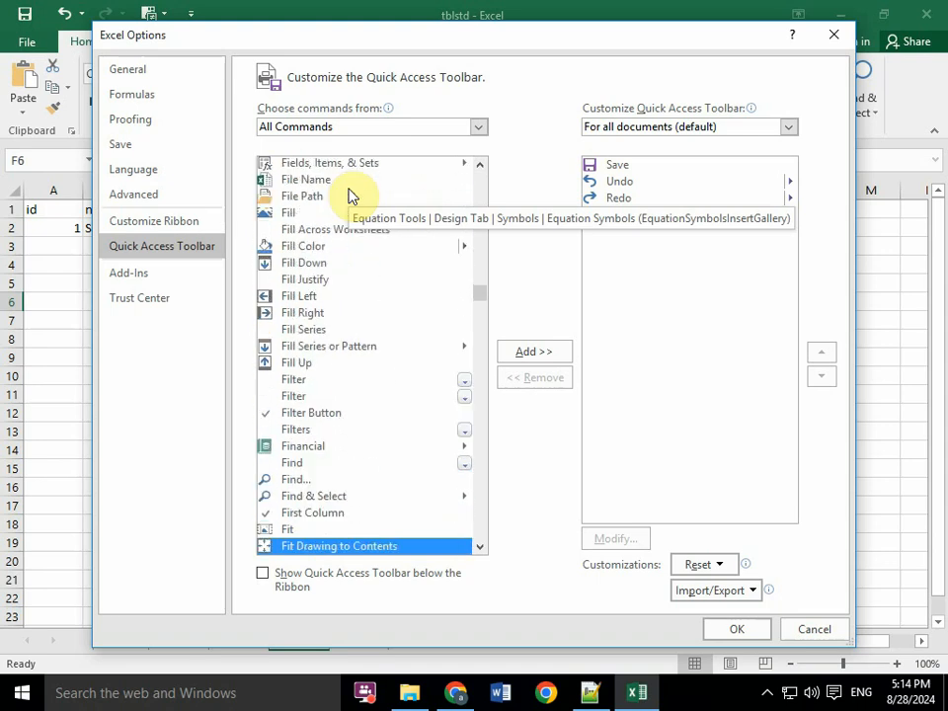
{"action": "key", "text": "Down"}
{"action": "key", "text": "Down"}
{"action": "key", "text": "Down"}
{"action": "key", "text": "Down"}
{"action": "key", "text": "Down"}
{"action": "key", "text": "Down"}
{"action": "key", "text": "Down"}
{"action": "key", "text": "Down"}
{"action": "key", "text": "Down"}
{"action": "key", "text": "Down"}
{"action": "key", "text": "Down"}
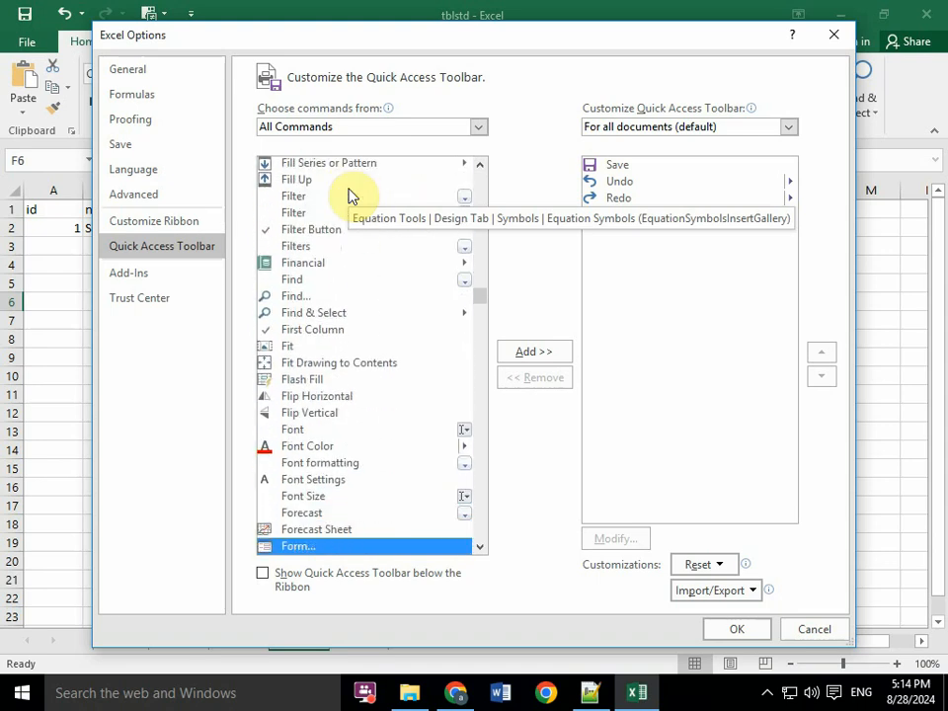
{"action": "key", "text": "Down"}
{"action": "key", "text": "Up"}
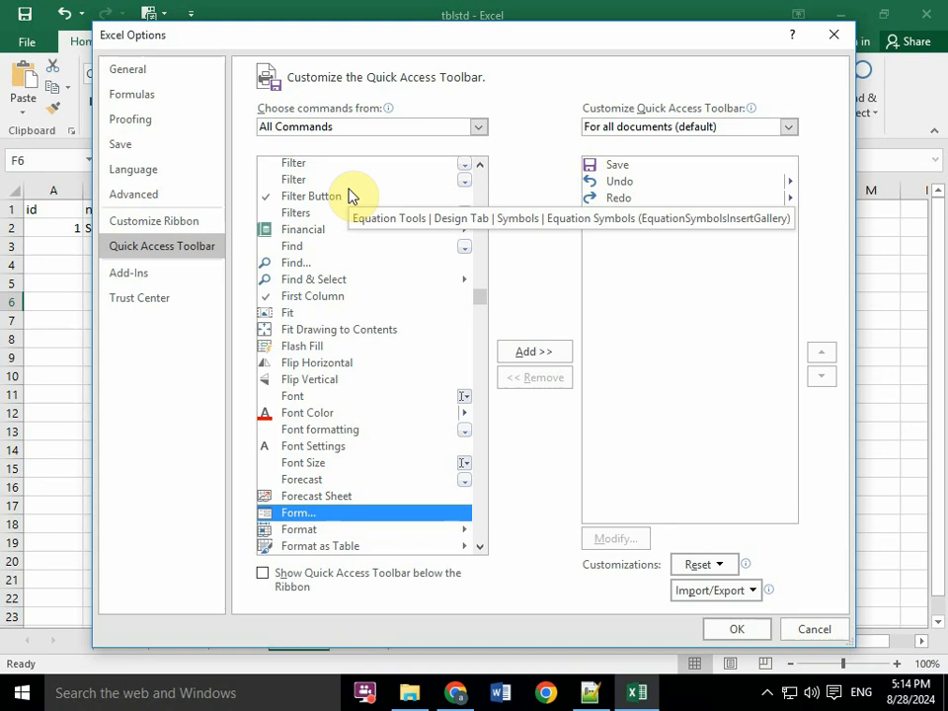
{"action": "key", "text": "Return"}
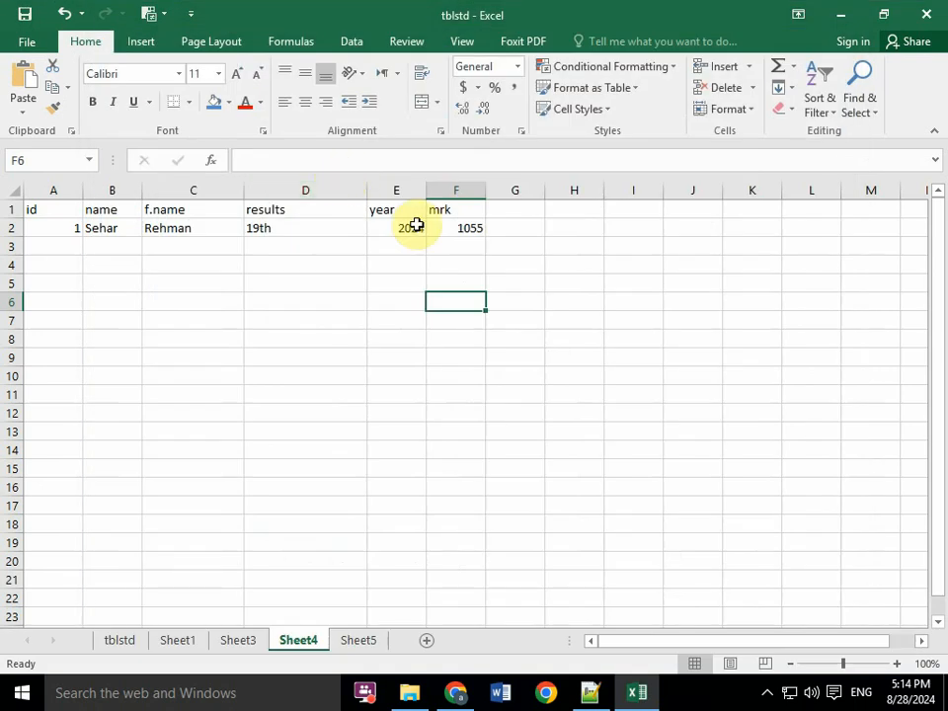
- Select the student table A1:F2 including its headers and check the toolbar's Conditional Formatting options
{"action": "left_click", "coordinate": [151, 15]}
{"action": "left_click", "coordinate": [149, 15]}
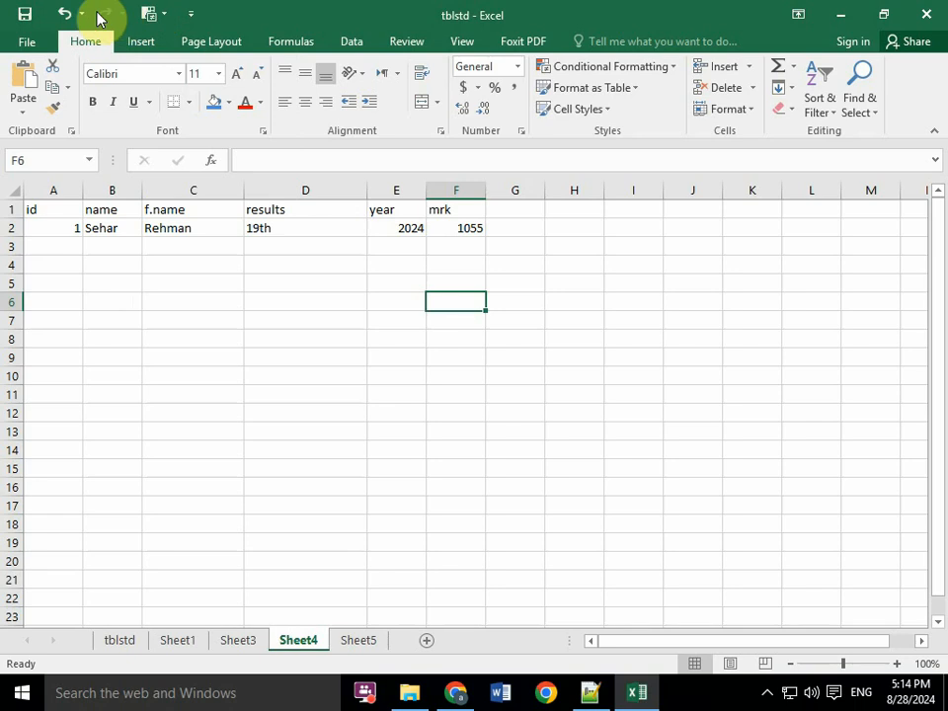
{"action": "left_click_drag", "start_coordinate": [39, 204], "coordinate": [478, 225]}
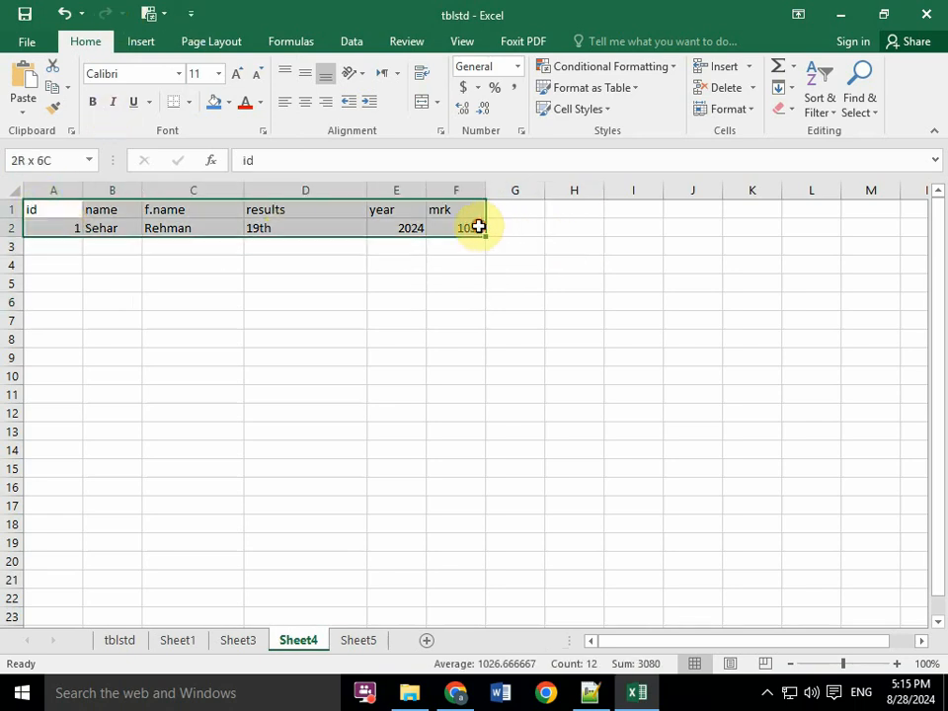
{"action": "left_click", "coordinate": [148, 12]}
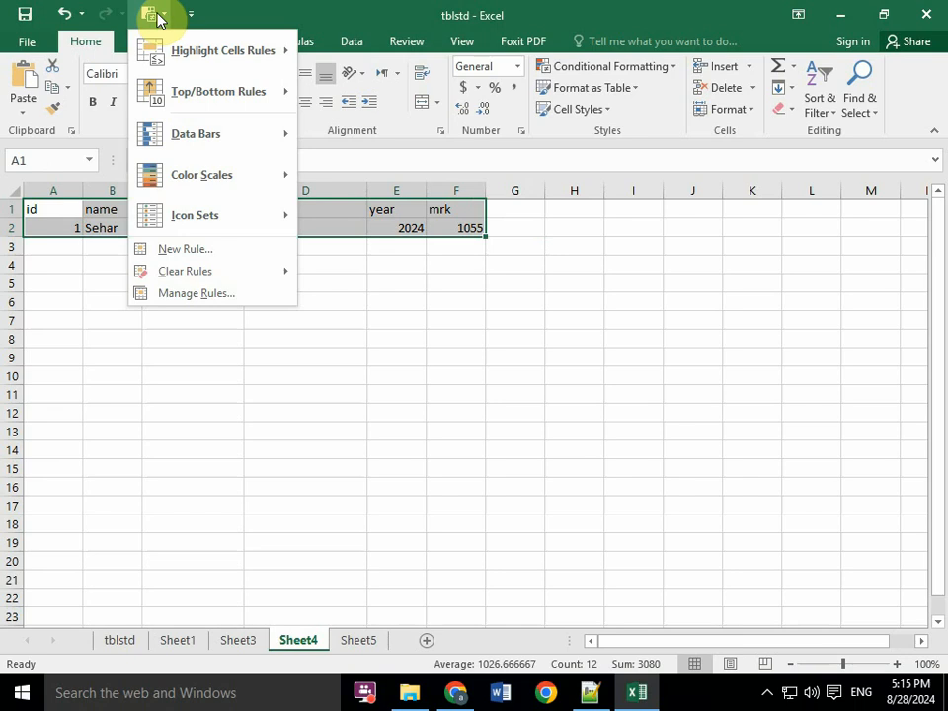
- Reopen the Quick Access Toolbar customization settings and choose All Commands as the command source
{"action": "left_click", "coordinate": [190, 14]}
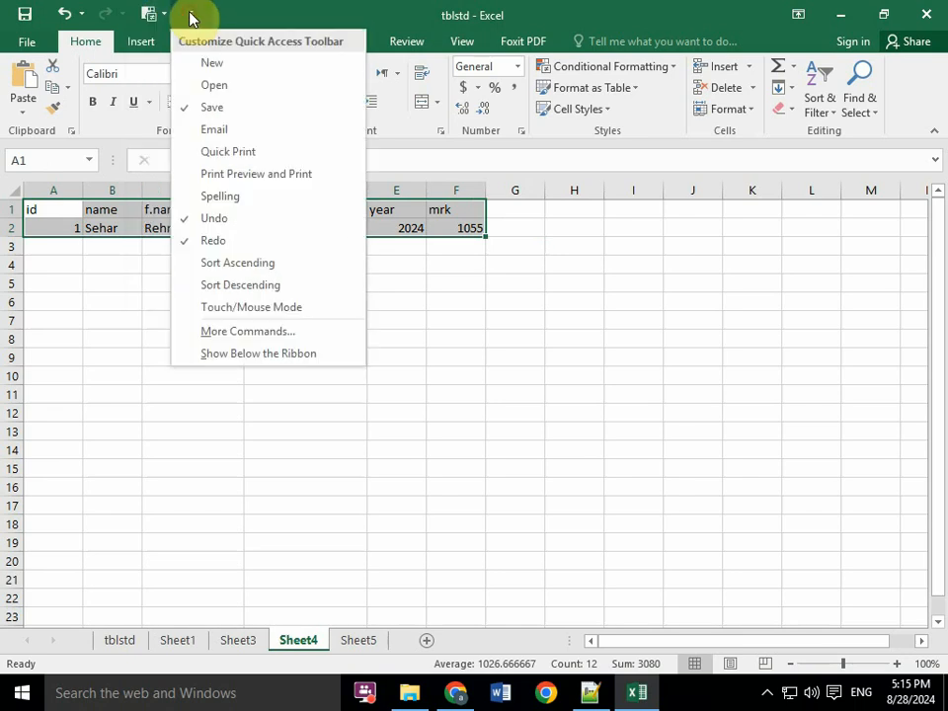
{"action": "left_click", "coordinate": [258, 337]}
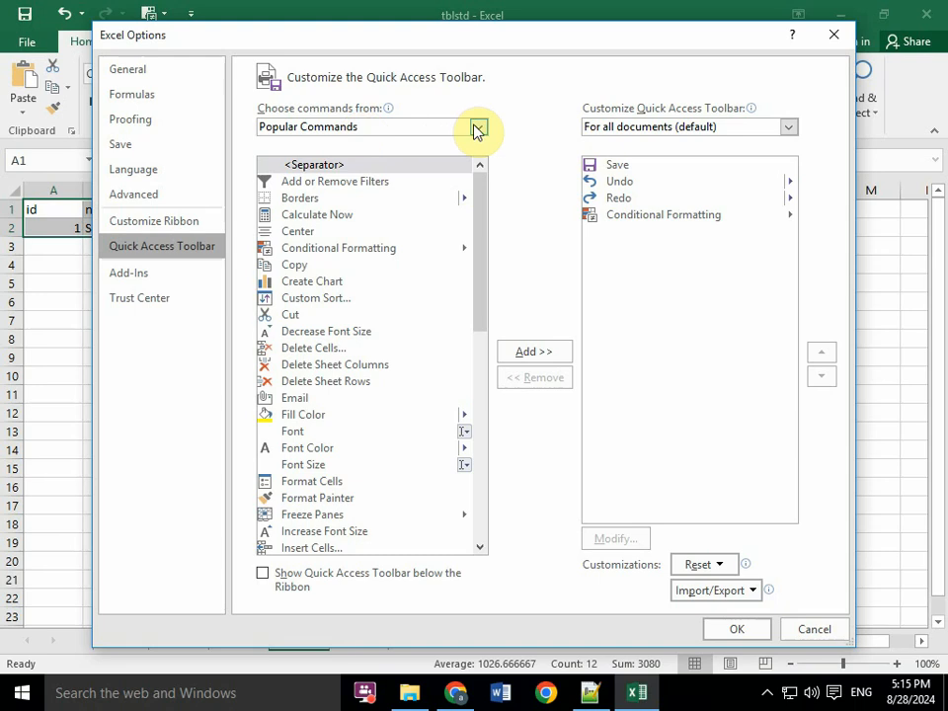
{"action": "left_click", "coordinate": [478, 129]}
{"action": "left_click", "coordinate": [297, 181]}
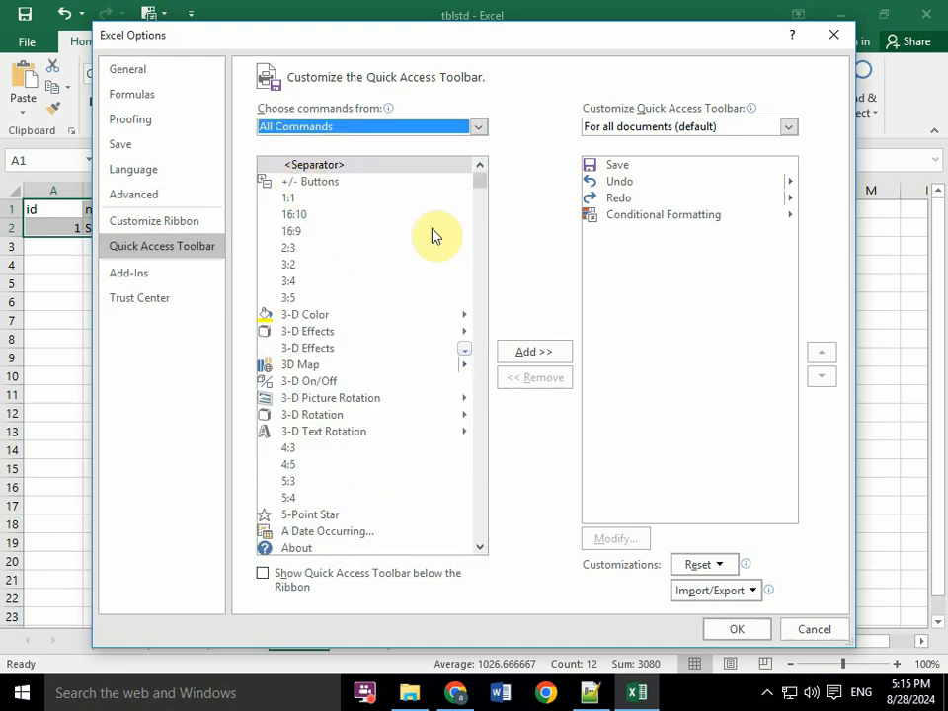
{"action": "left_click", "coordinate": [478, 128]}
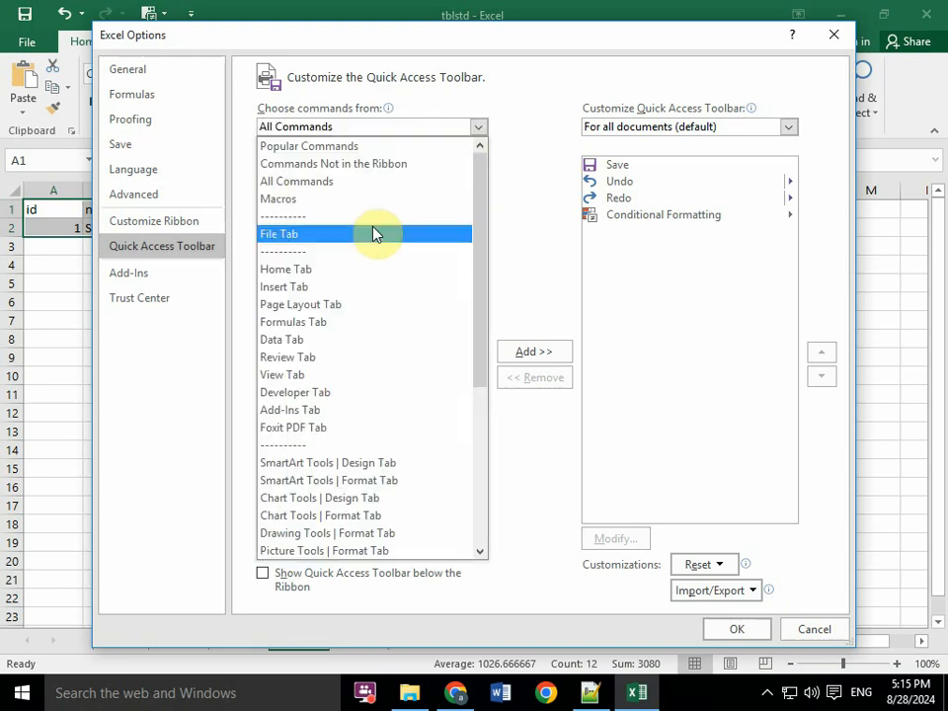
{"action": "left_click", "coordinate": [409, 127]}
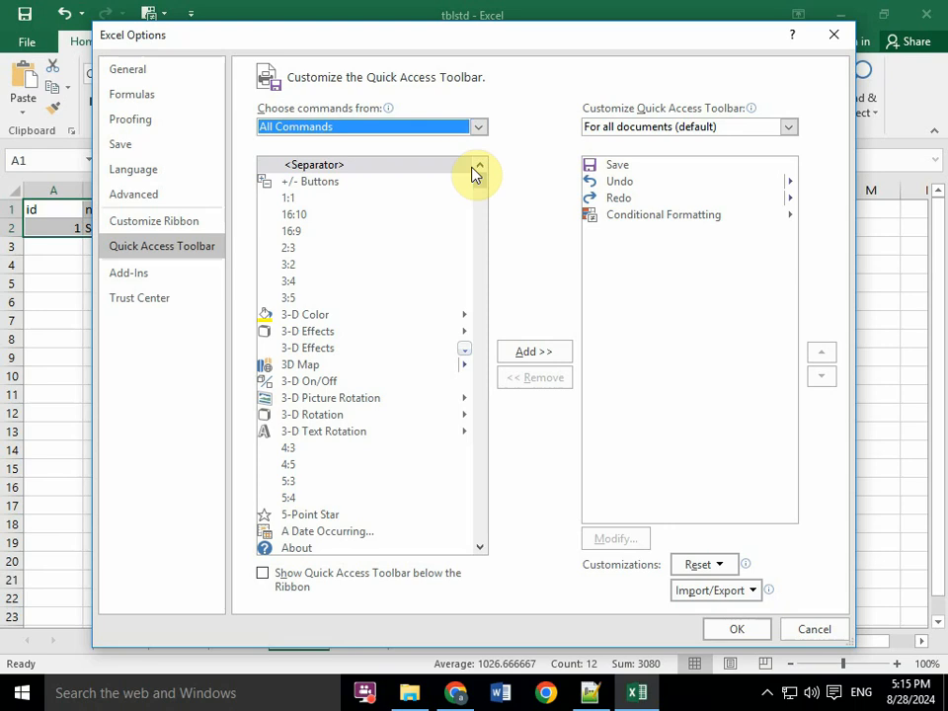
- Add the Form... command to the Quick Access Toolbar for all documents and apply the customization
{"action": "left_click_drag", "start_coordinate": [477, 177], "coordinate": [480, 189]}
{"action": "left_click", "coordinate": [382, 240]}
{"action": "key", "text": "o"}
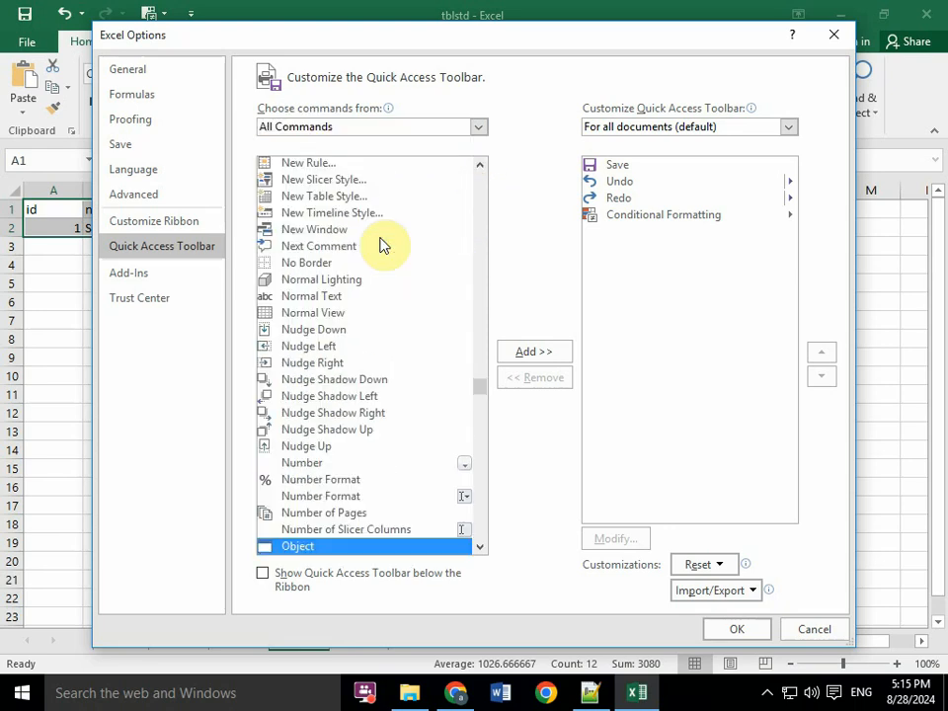
{"action": "key", "text": "f"}
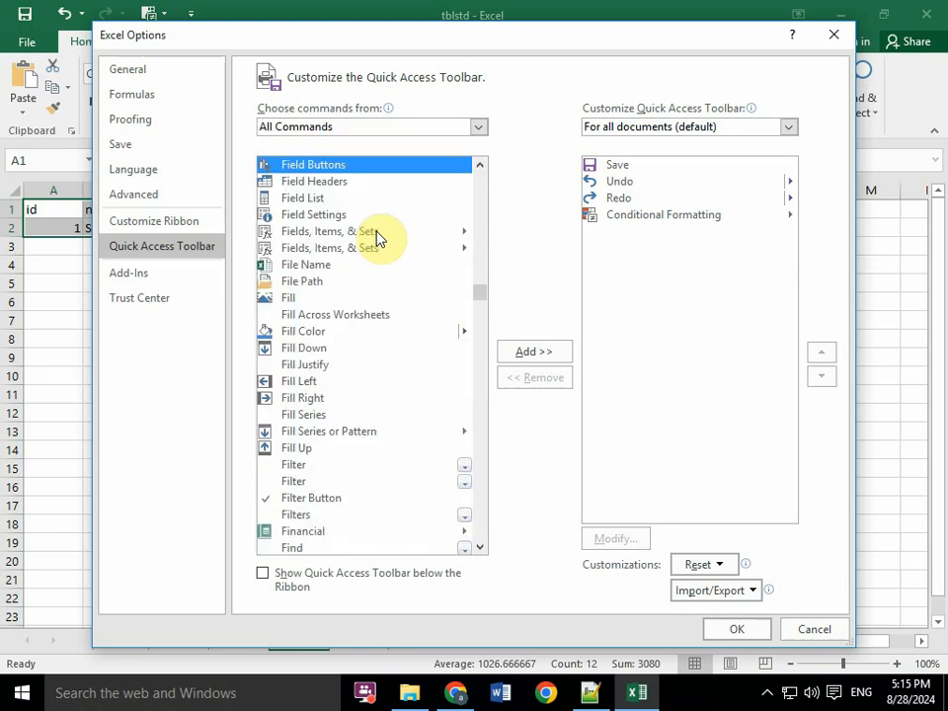
{"action": "key", "text": "o"}
{"action": "key", "text": "f"}
{"action": "scroll", "coordinate": [381, 317], "scroll_direction": "down", "scroll_amount": 2}
{"action": "scroll", "coordinate": [364, 311], "scroll_direction": "up", "scroll_amount": 1}
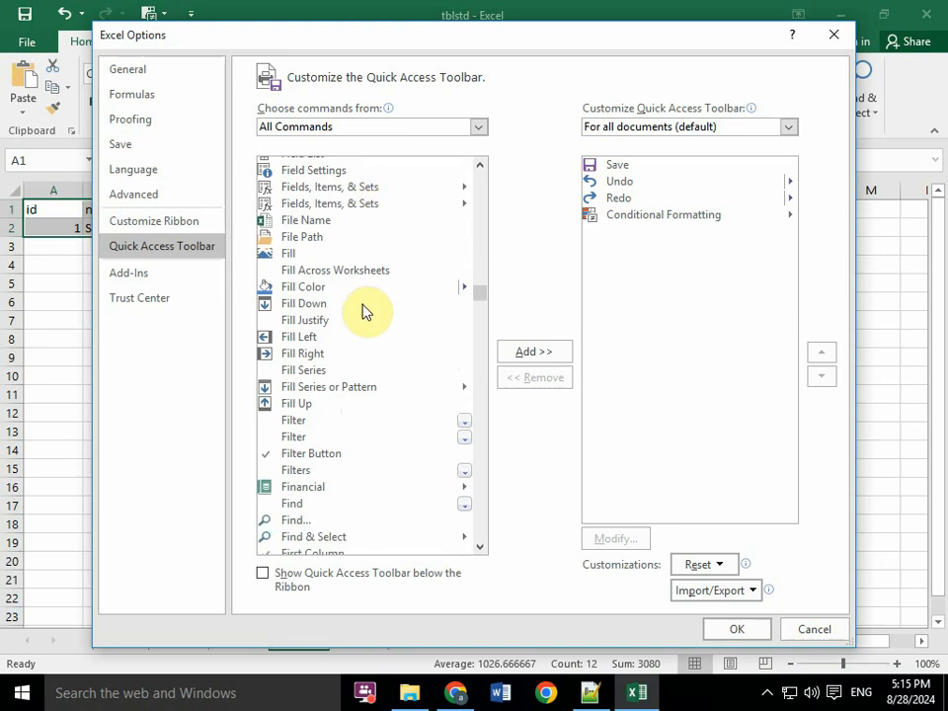
{"action": "scroll", "coordinate": [355, 340], "scroll_direction": "down", "scroll_amount": 2}
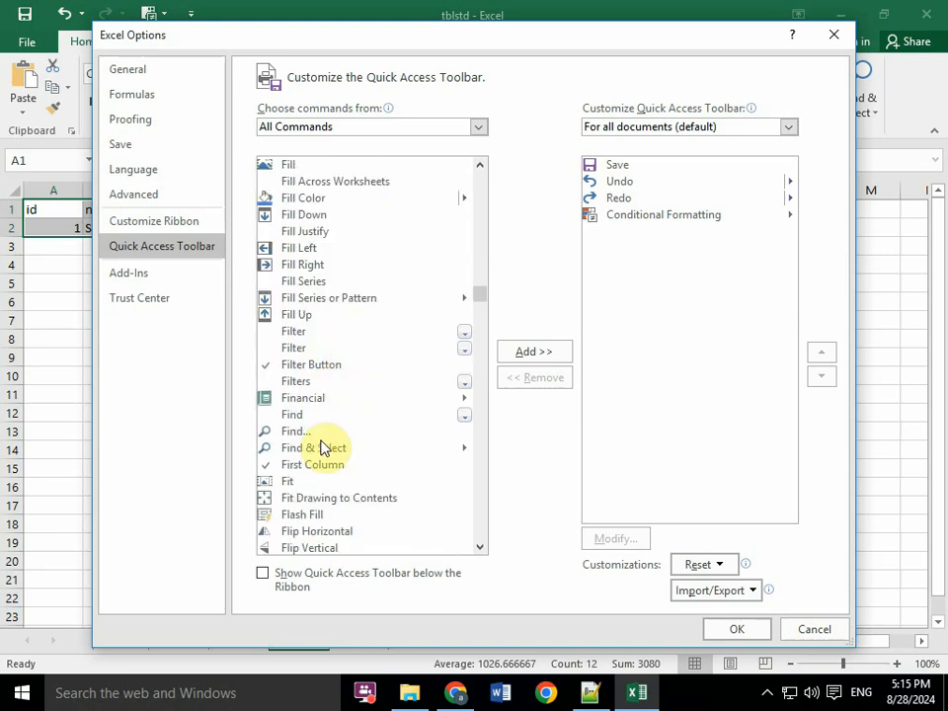
{"action": "left_click_drag", "start_coordinate": [482, 296], "coordinate": [482, 305]}
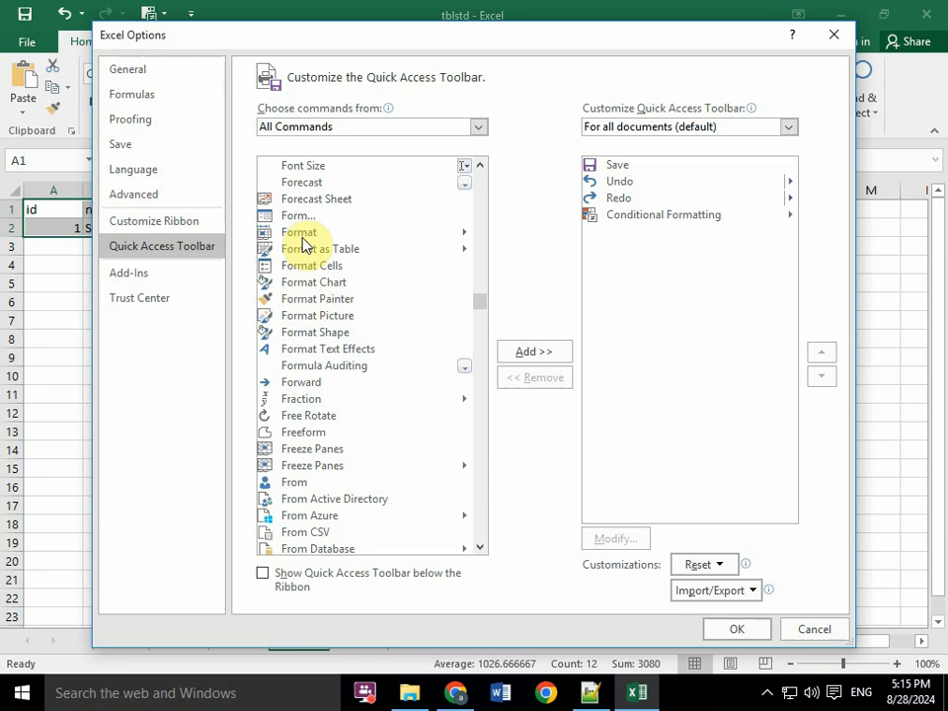
{"action": "left_click", "coordinate": [268, 217]}
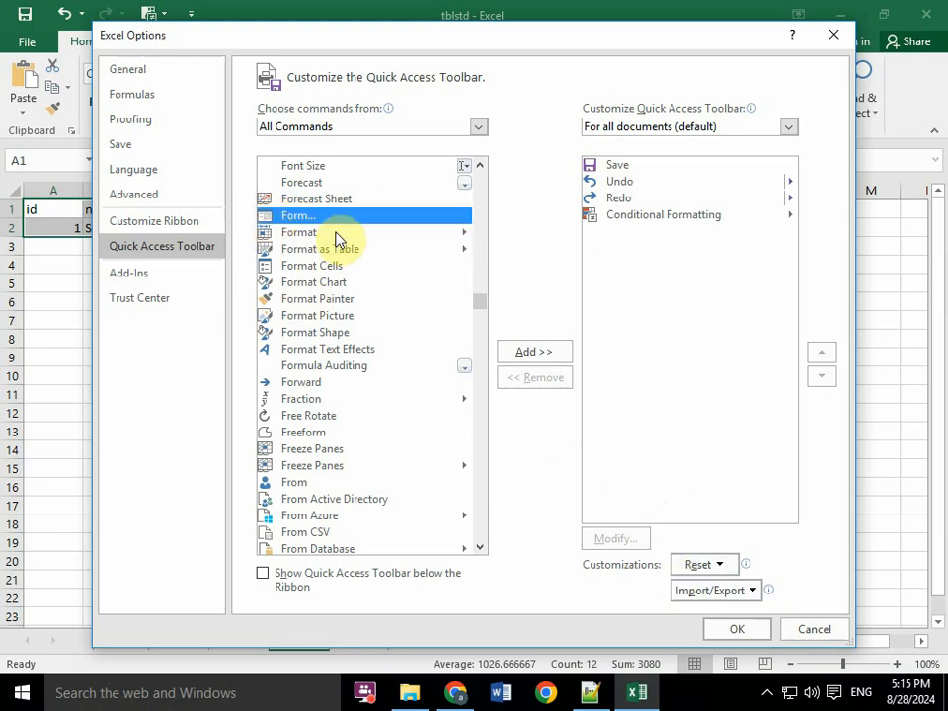
{"action": "left_click", "coordinate": [538, 353]}
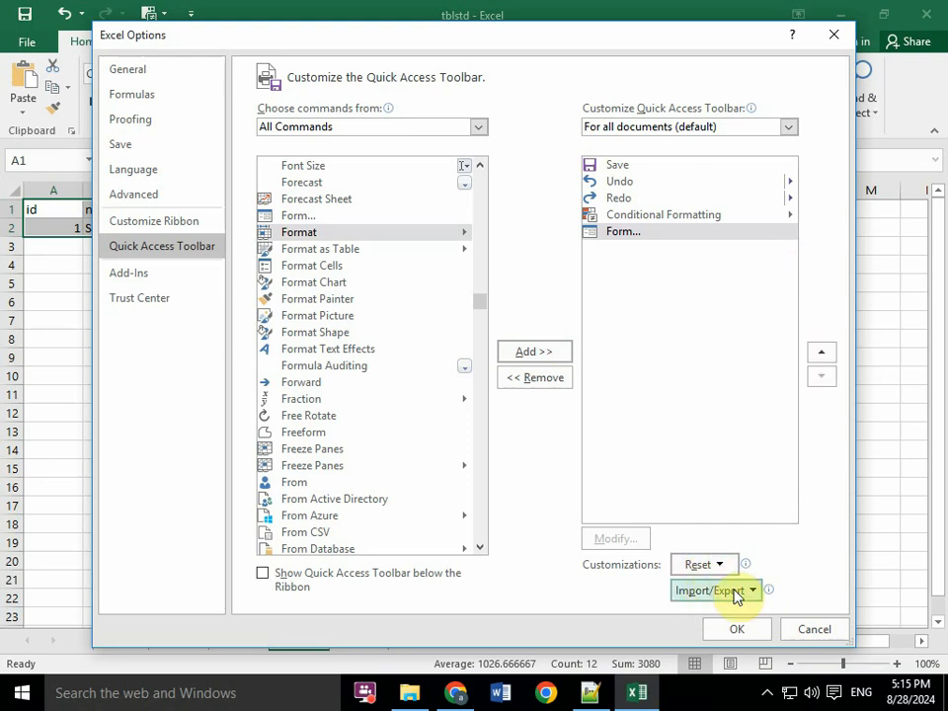
{"action": "left_click", "coordinate": [752, 632]}
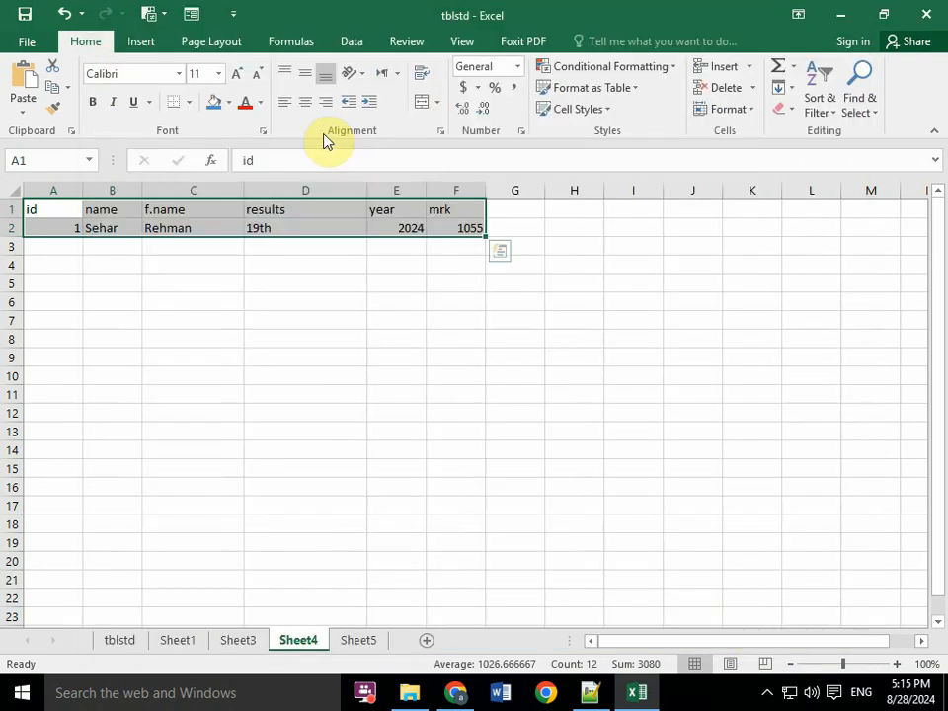
- Open the data form for the student table and add a new record containing only the id 02
{"action": "left_click", "coordinate": [192, 15]}
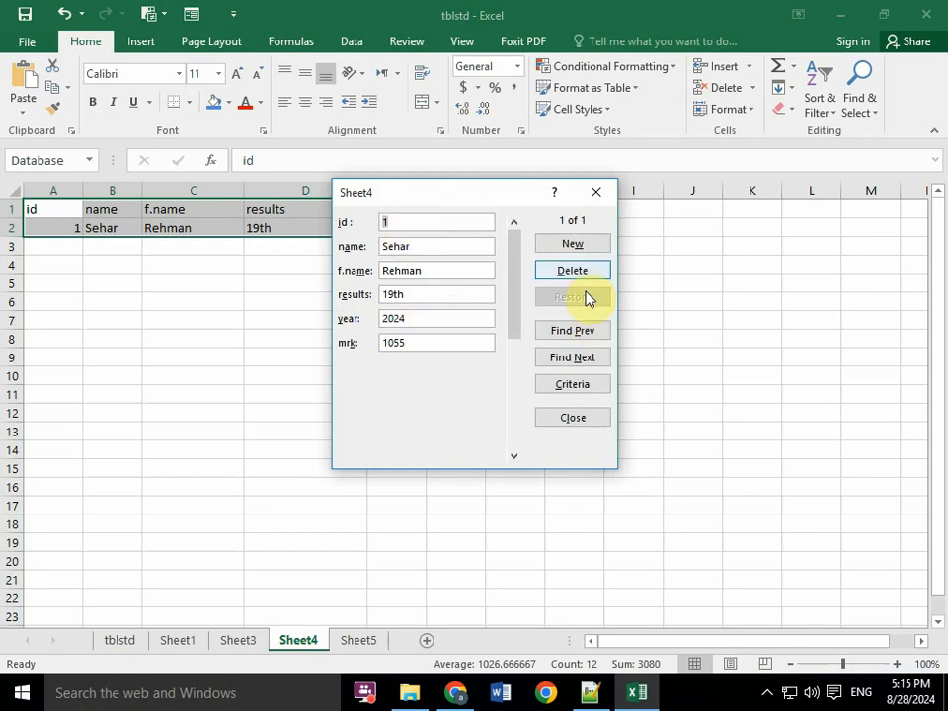
{"action": "left_click", "coordinate": [576, 245]}
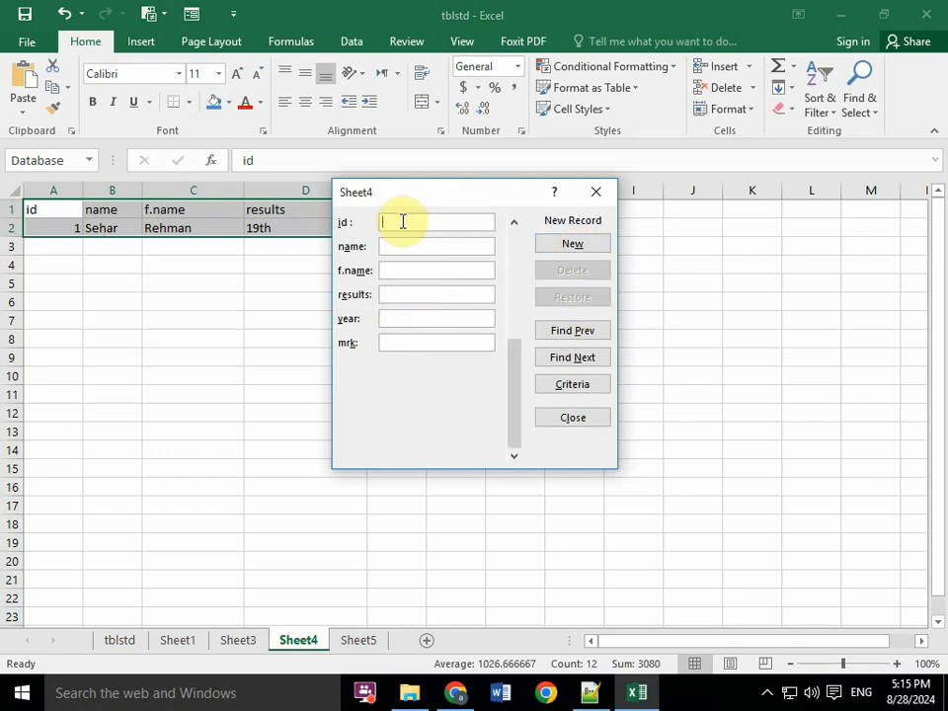
{"action": "type", "text": "02"}
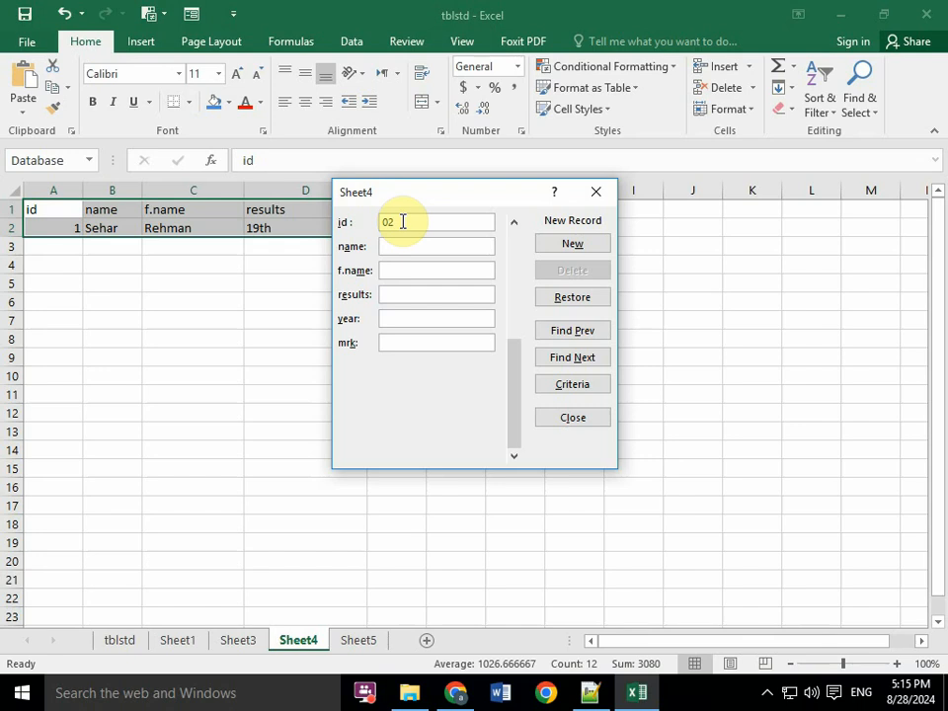
{"action": "key", "text": "Return"}
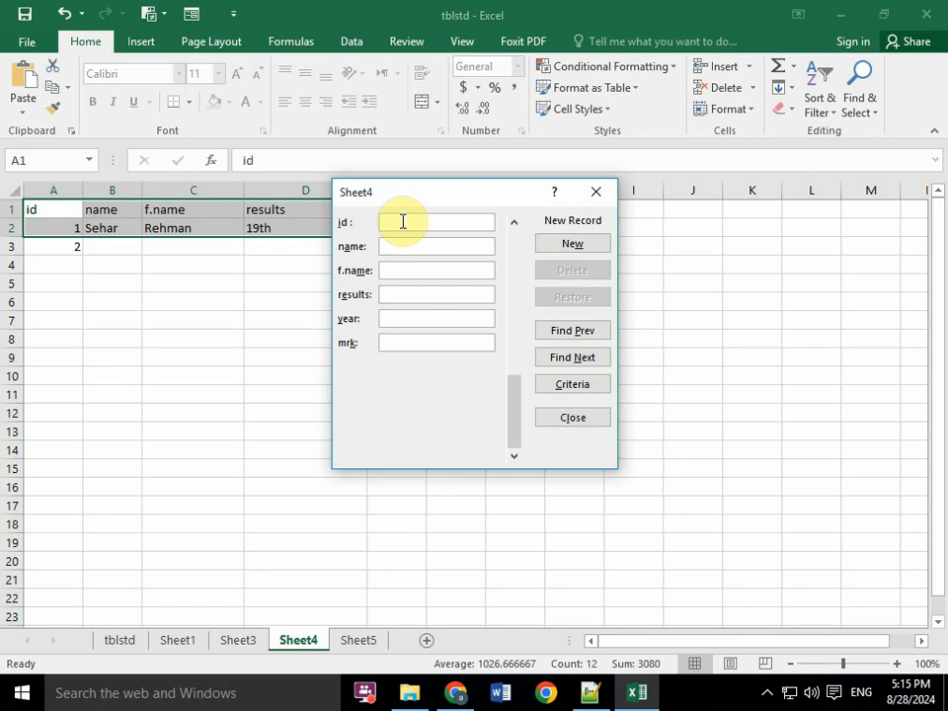
- Add a record through the form with id 02, the student's name, f.name entry, results 9th and year 2022, and close the form
{"action": "type", "text": "02"}
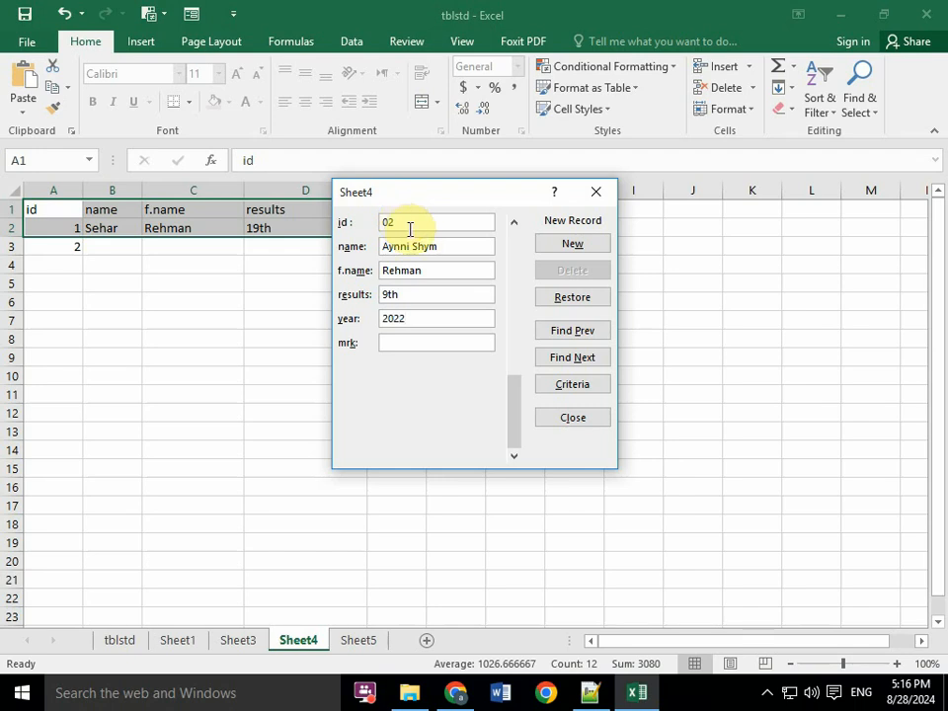
{"action": "key", "text": "Return"}
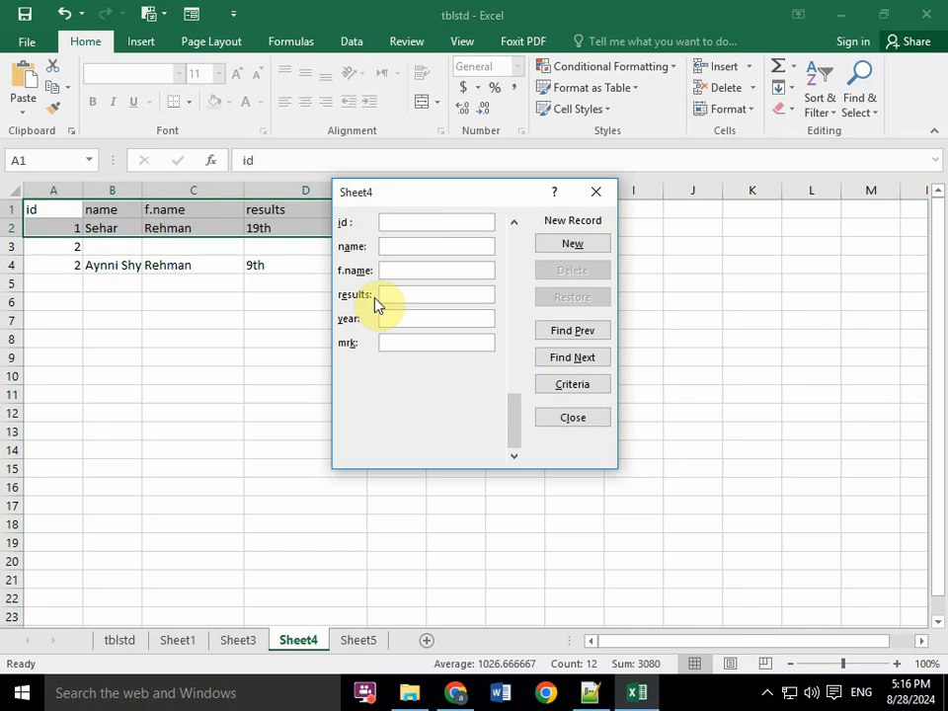
{"action": "left_click", "coordinate": [592, 193]}
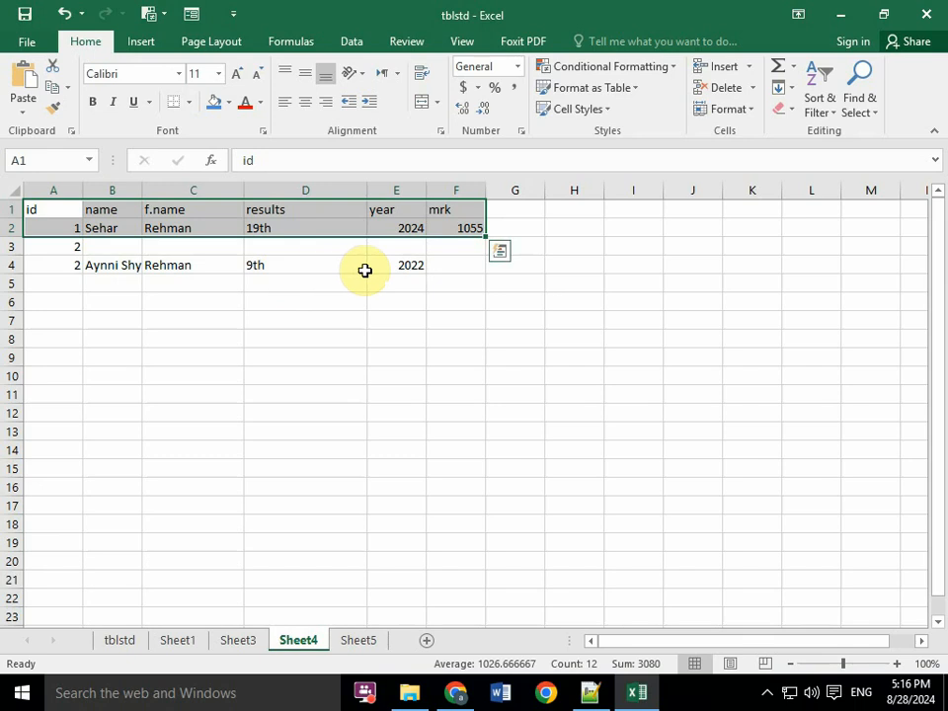
{"action": "left_click", "coordinate": [409, 268]}
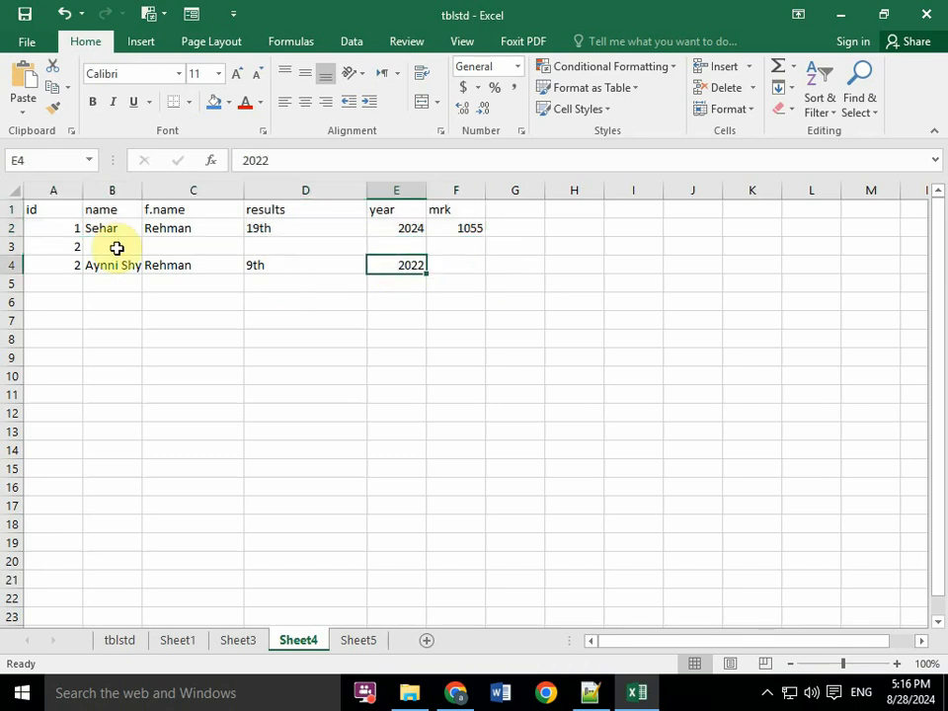
- Browse the student table's records in the data form, close it and switch to the Notepad++ topic notes
{"action": "left_click", "coordinate": [158, 16]}
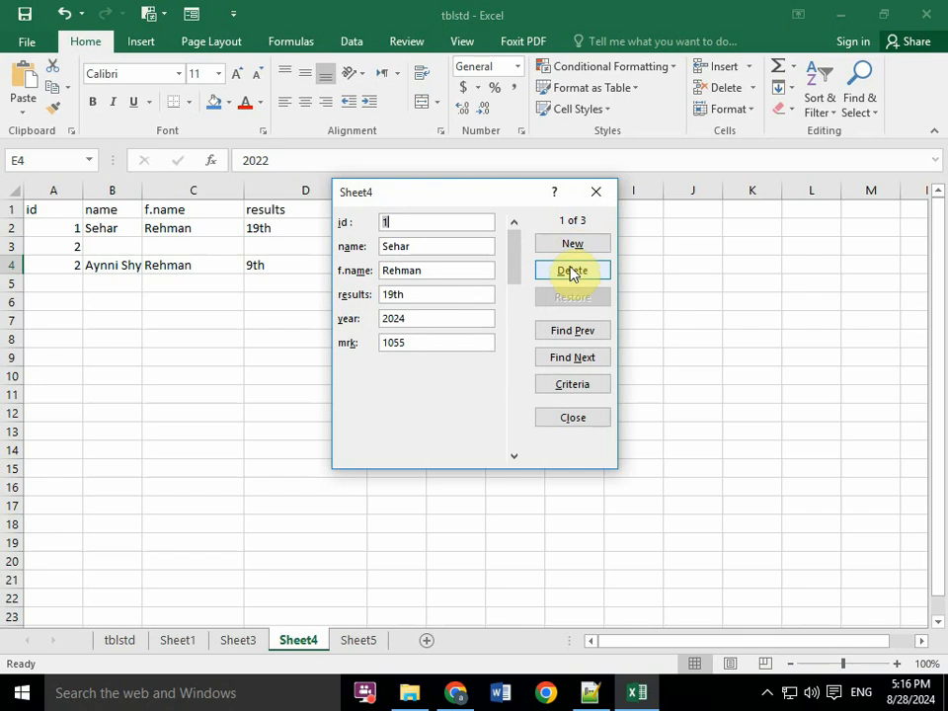
{"action": "left_click", "coordinate": [576, 356]}
{"action": "left_click", "coordinate": [579, 331]}
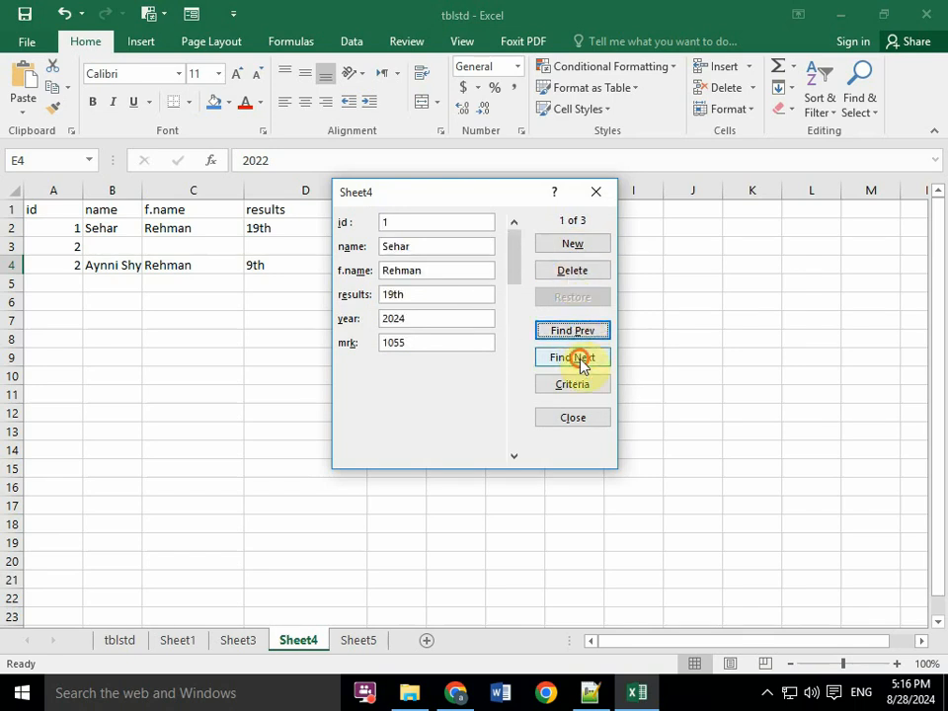
{"action": "left_click", "coordinate": [577, 359]}
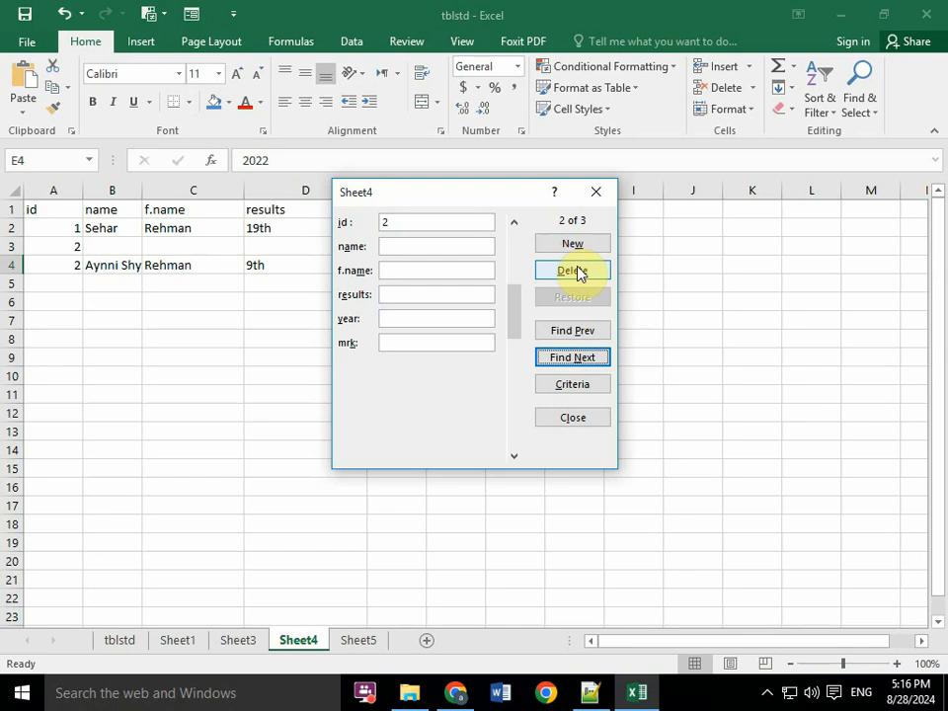
{"action": "left_click", "coordinate": [595, 193]}
{"action": "left_click", "coordinate": [590, 693]}
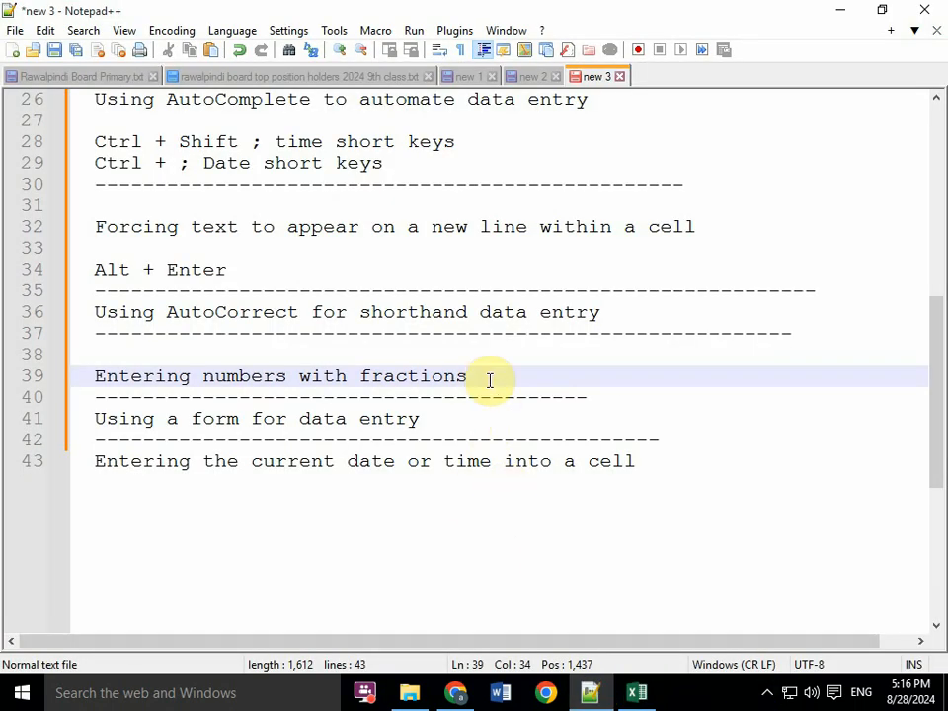
- Add a dashed separator line below "Entering the current date or time into a cell" in the topic notes
{"action": "left_click", "coordinate": [452, 433]}
{"action": "key", "text": "Up"}
{"action": "key", "text": "Up"}
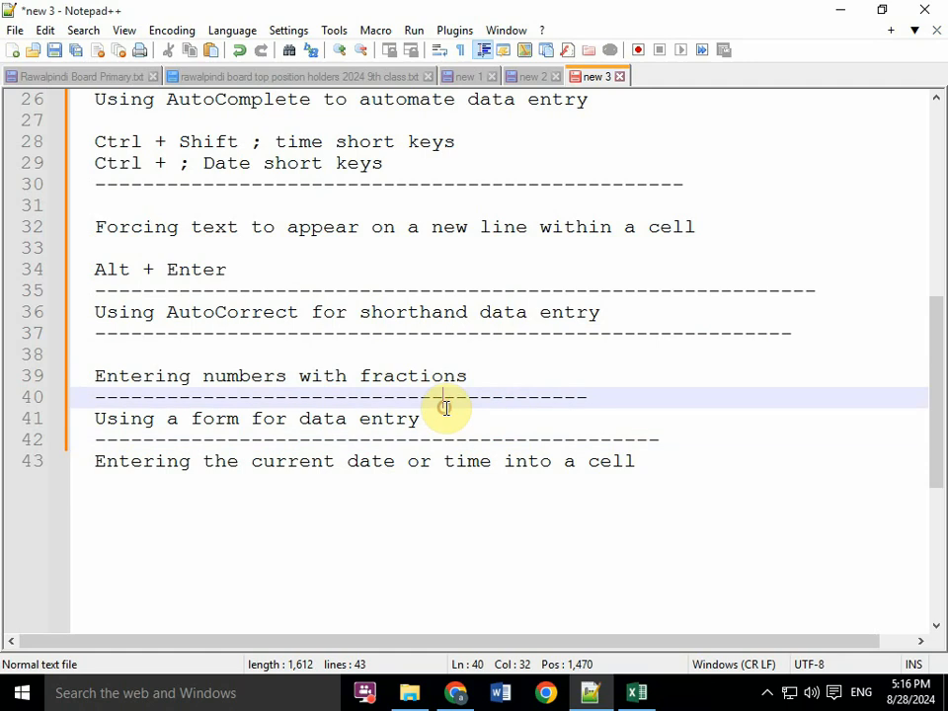
{"action": "left_click", "coordinate": [445, 418]}
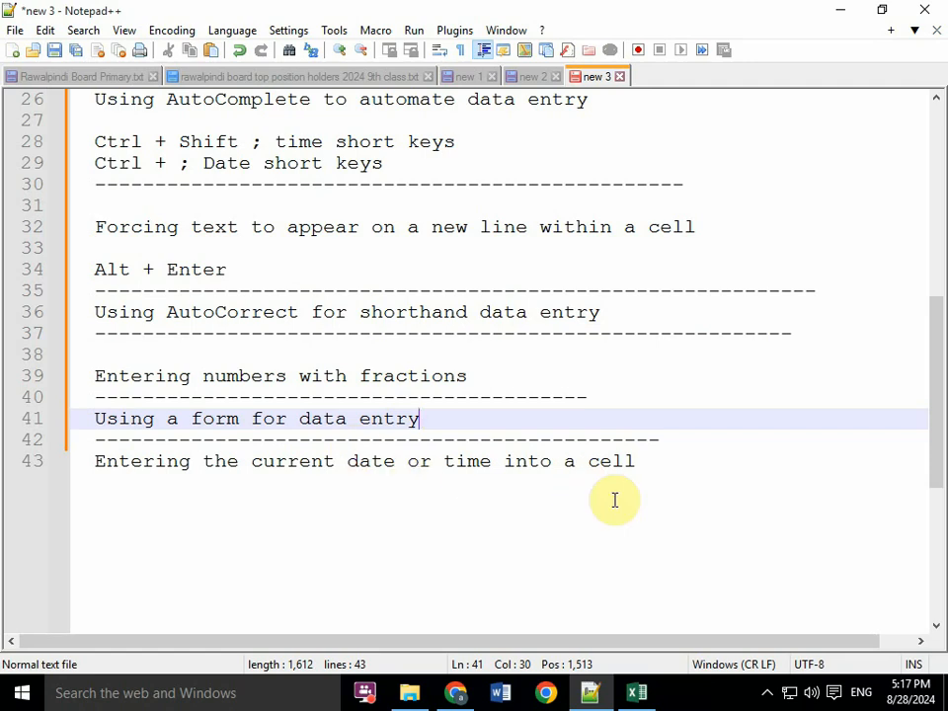
{"action": "left_click", "coordinate": [650, 468]}
{"action": "key", "text": "Return"}
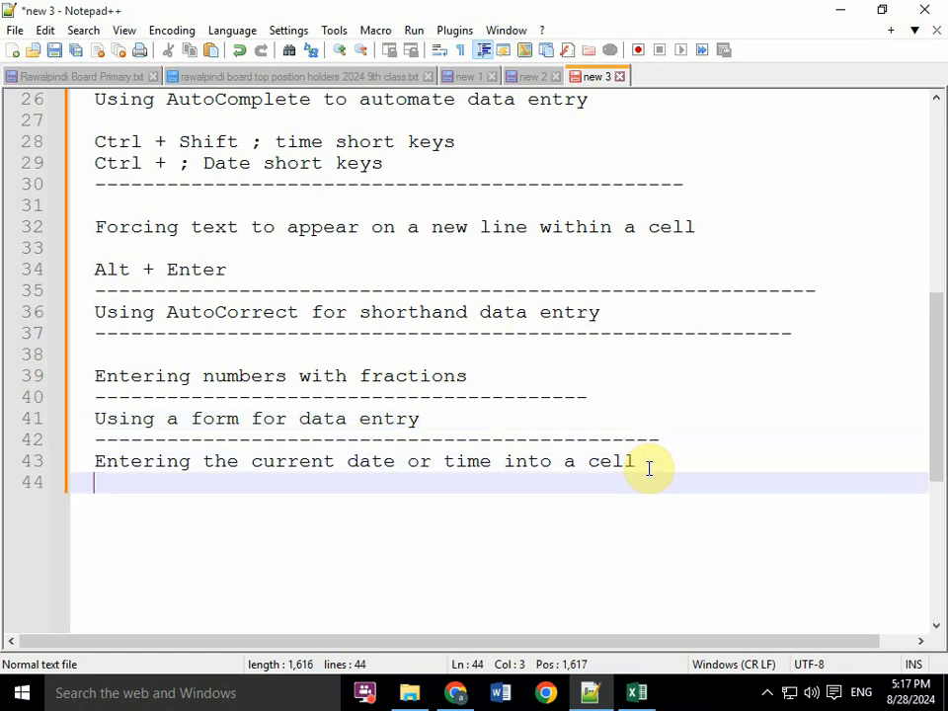
{"action": "type", "text": "----------------------------------------------------"}
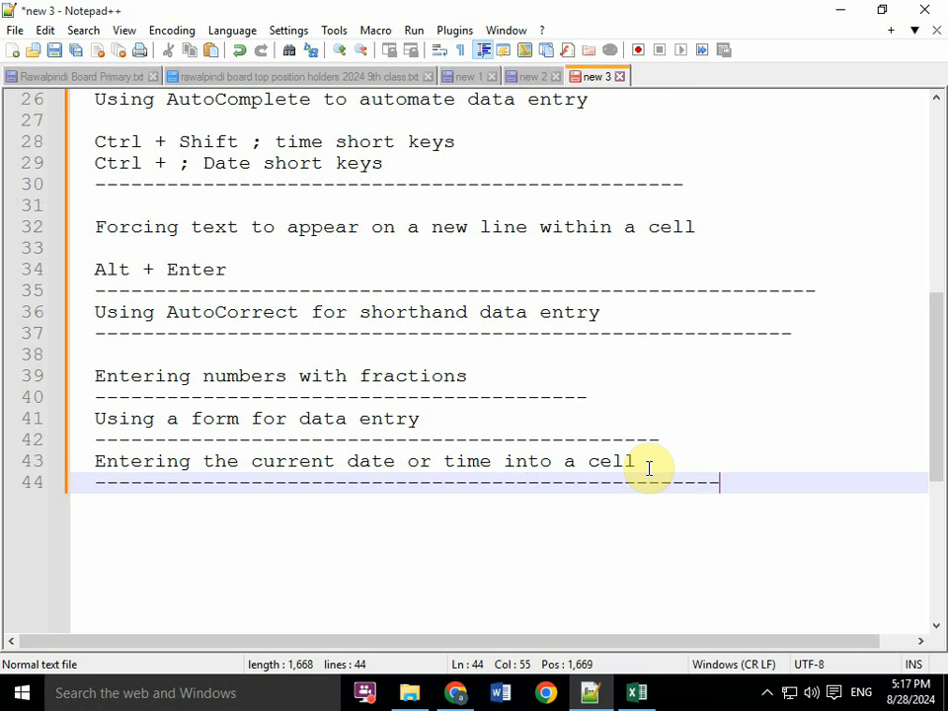
- Switch to Excel and enter the formula =TODAY() in cell C7 of Sheet4
{"action": "left_click", "coordinate": [636, 692]}
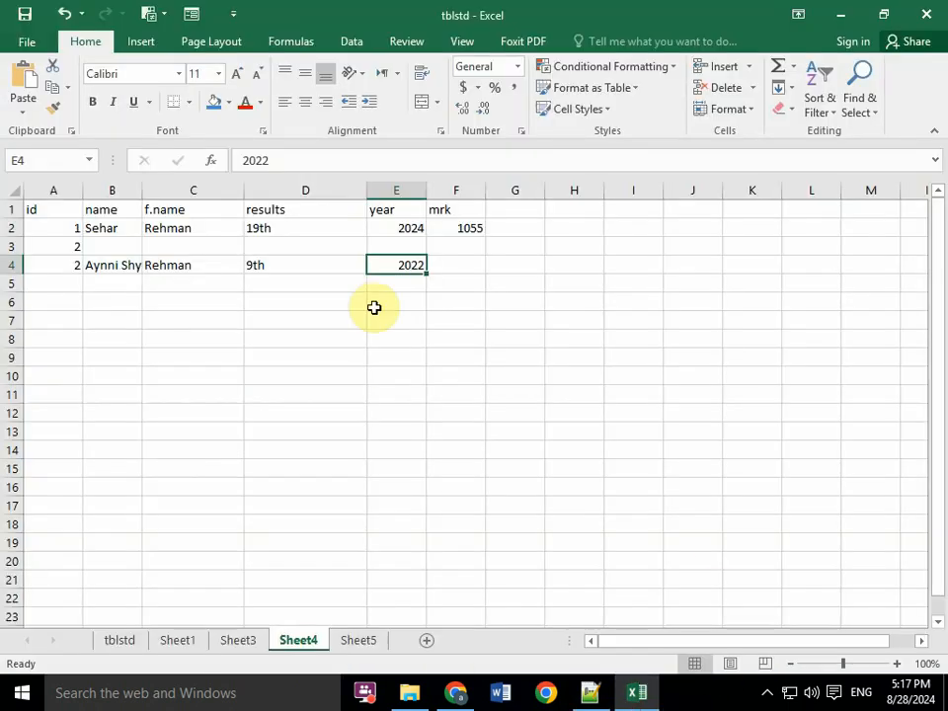
{"action": "left_click", "coordinate": [265, 338]}
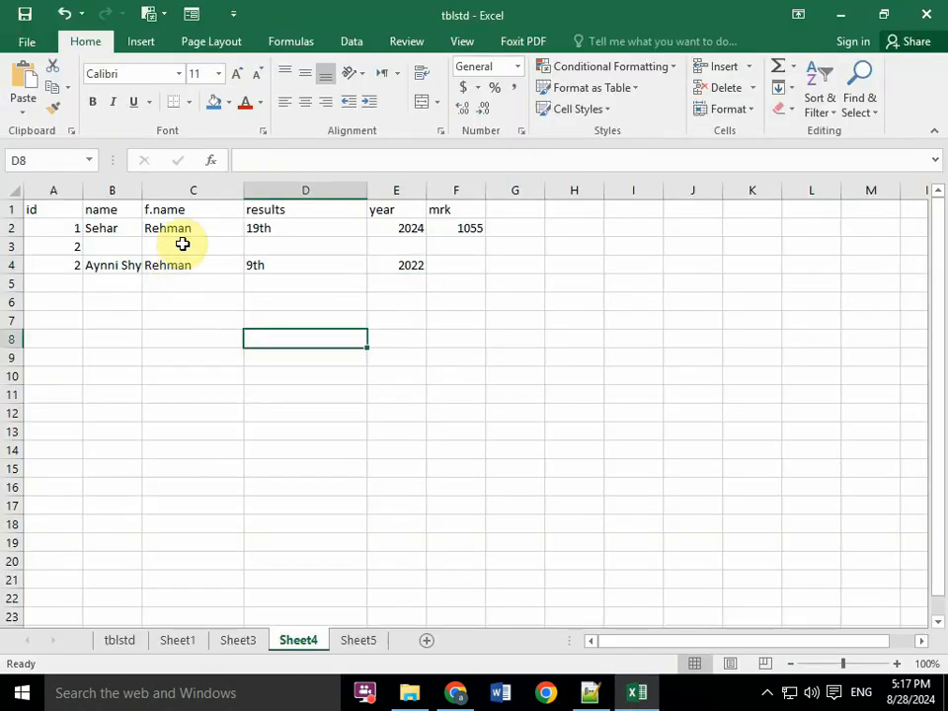
{"action": "left_click", "coordinate": [200, 322]}
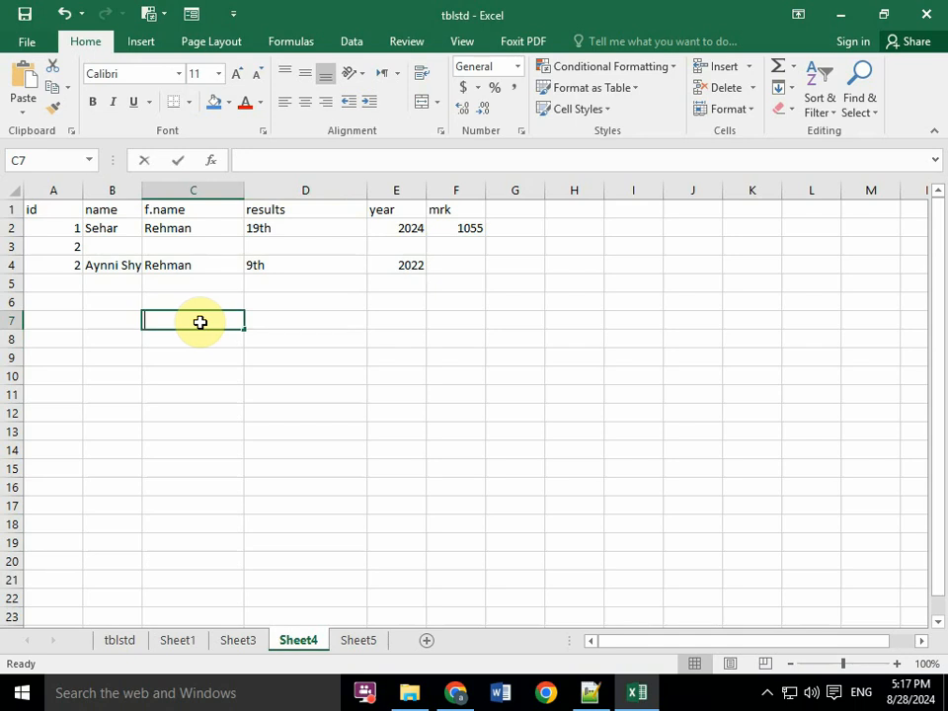
{"action": "type", "text": "=TI"}
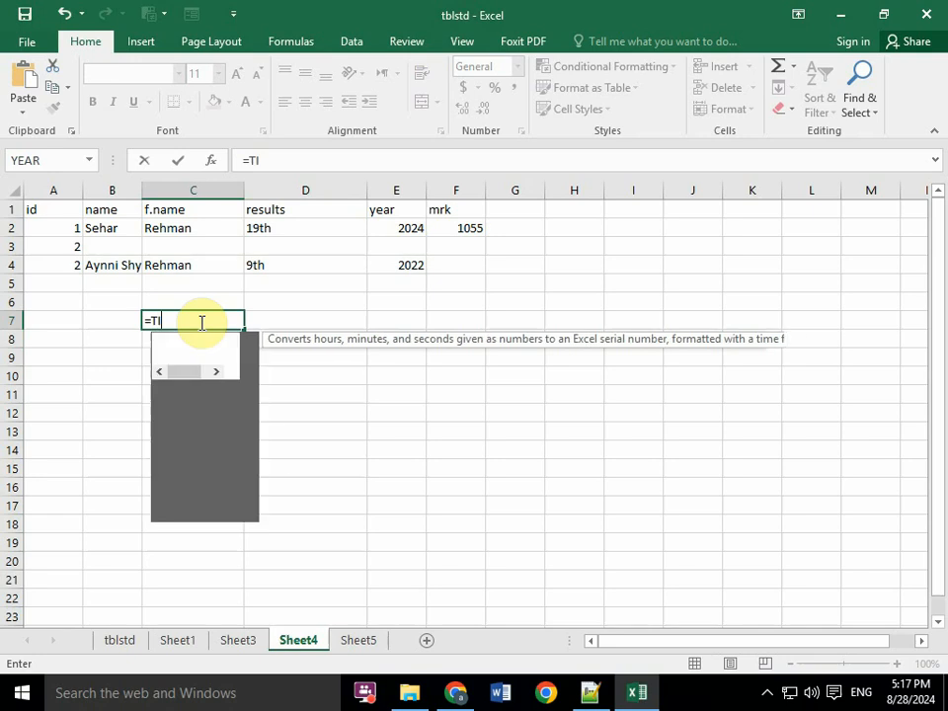
{"action": "key", "text": "BackSpace"}
{"action": "type", "text": "ODAY"}
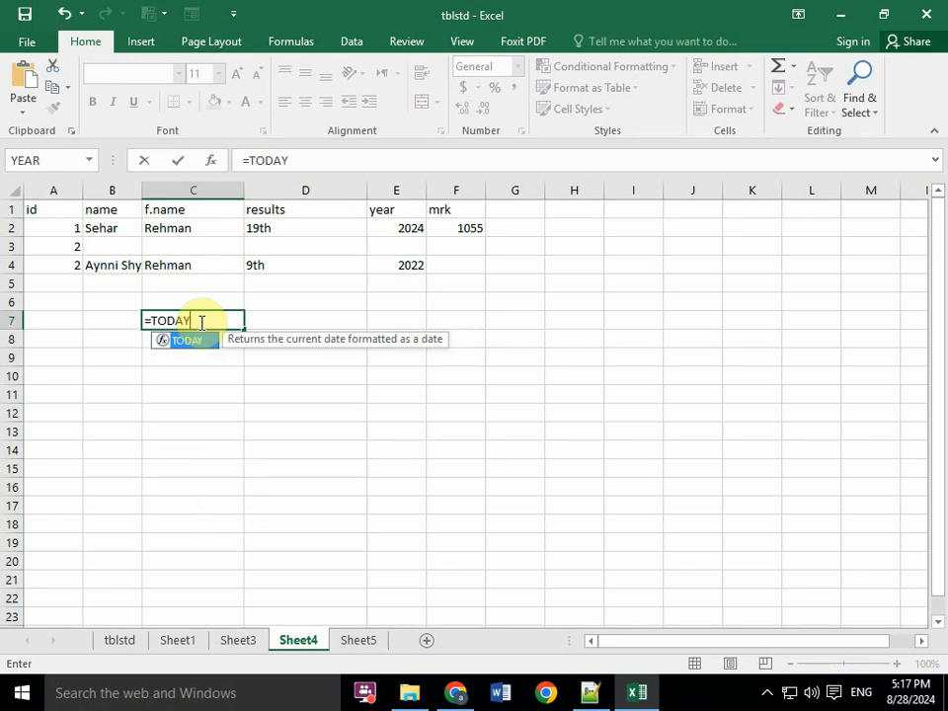
{"action": "type", "text": "()"}
{"action": "key", "text": "Return"}
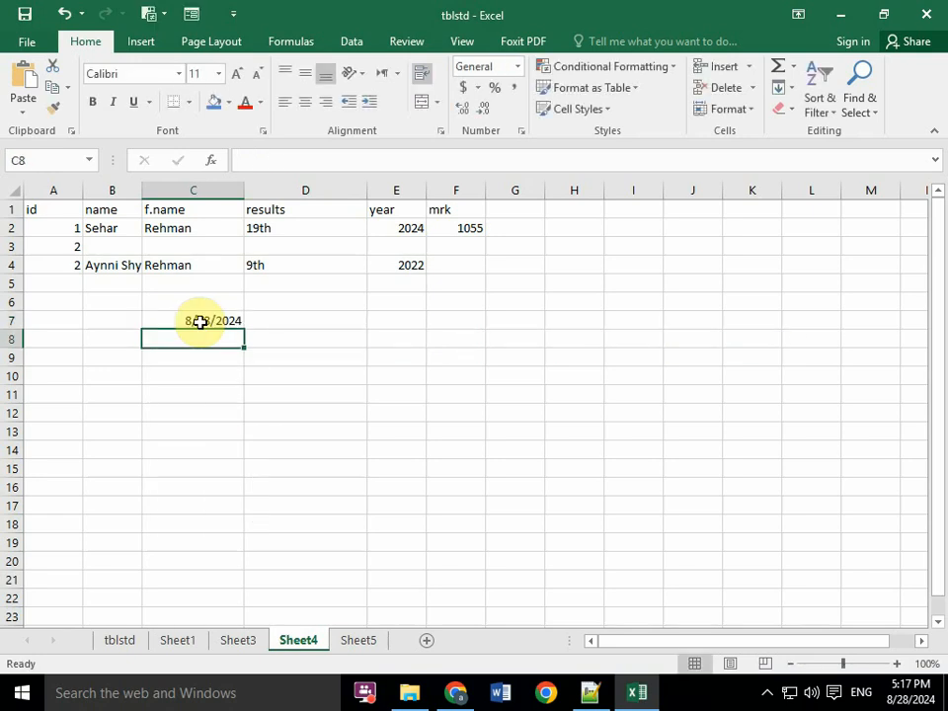
- Examine the date types and the alignment, font, border, fill and protection settings in Format Cells for C7
{"action": "left_click", "coordinate": [199, 321]}
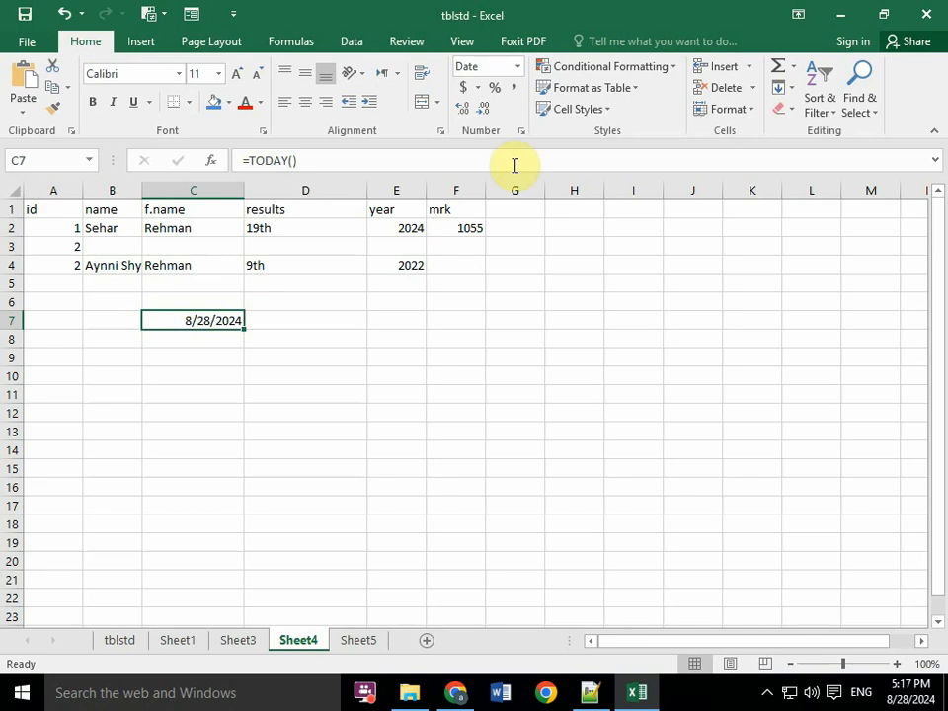
{"action": "left_click", "coordinate": [521, 131]}
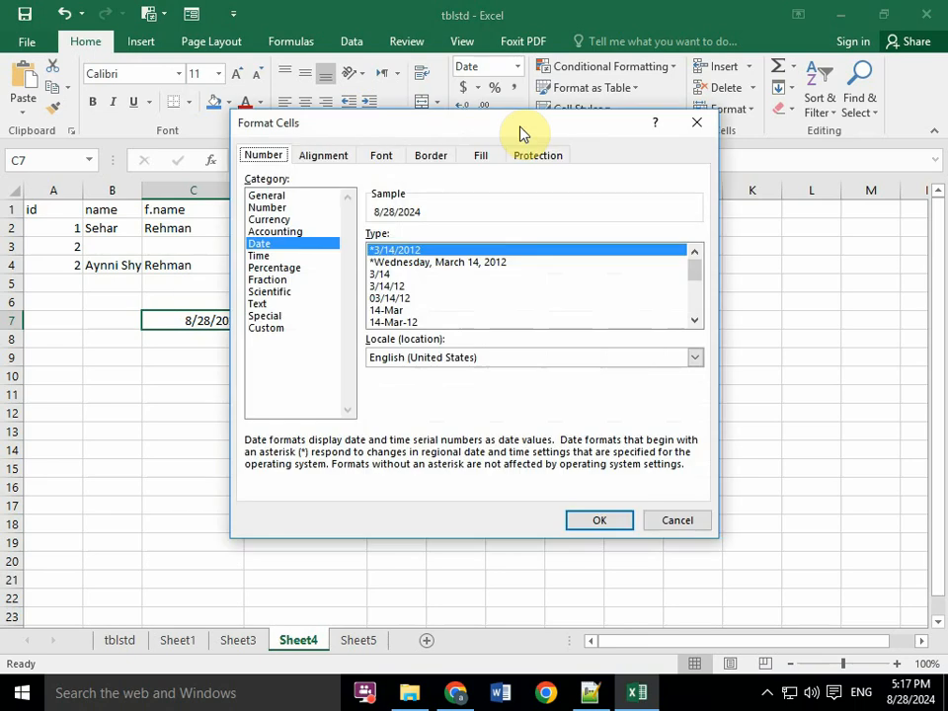
{"action": "left_click", "coordinate": [683, 128]}
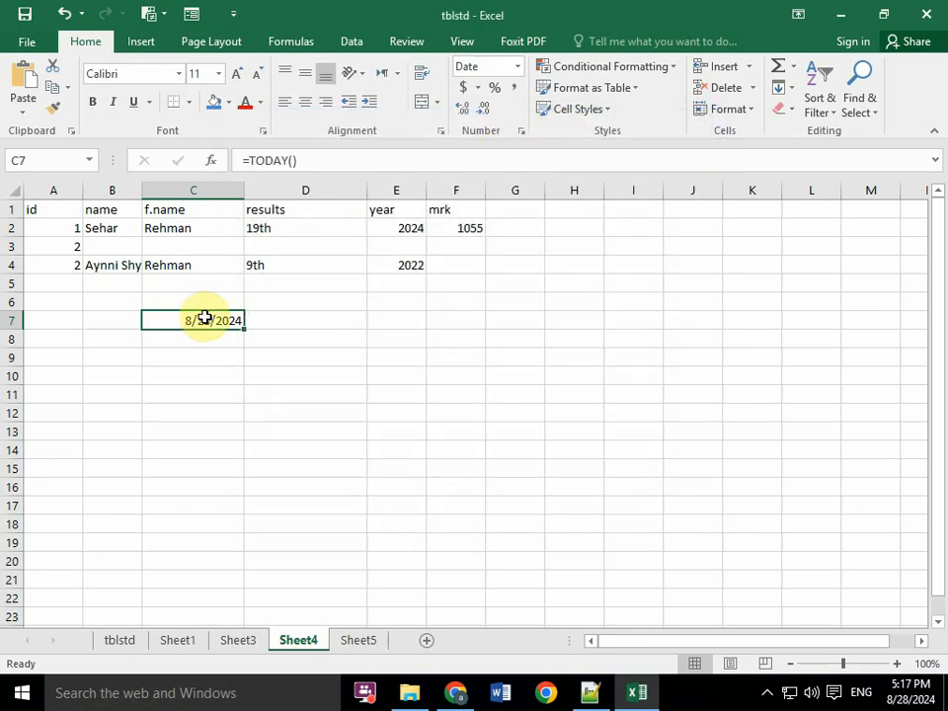
{"action": "key", "text": "ctrl+1"}
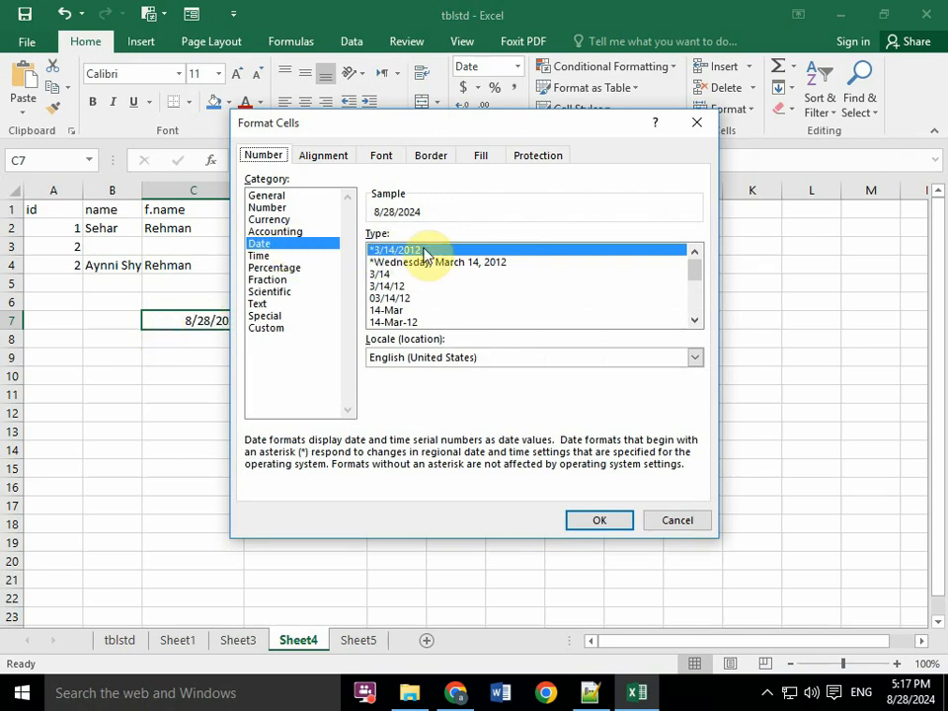
{"action": "left_click_drag", "start_coordinate": [697, 265], "coordinate": [698, 302]}
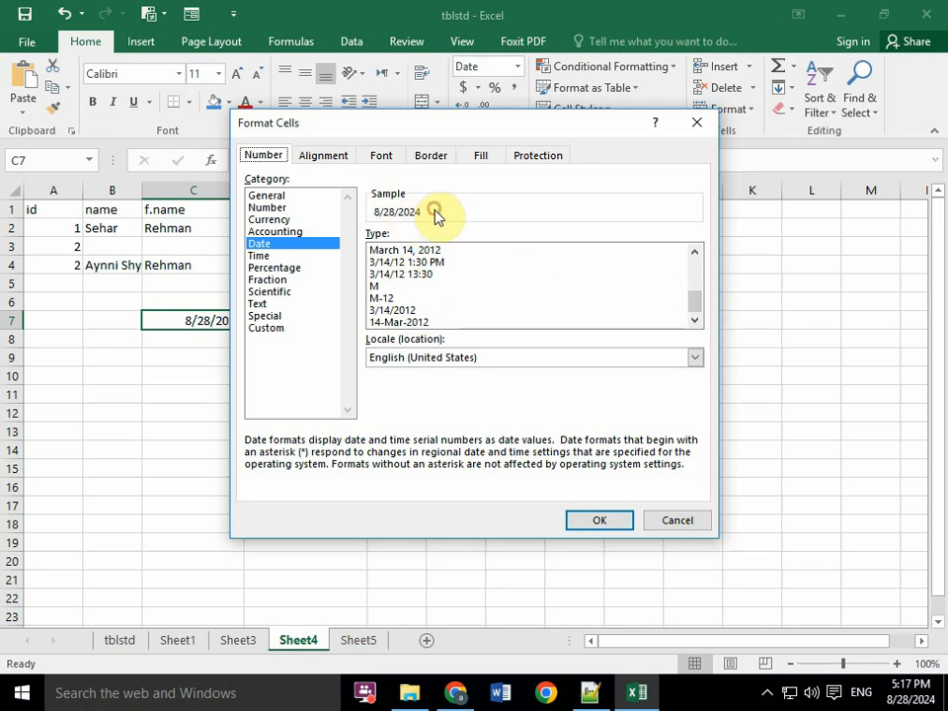
{"action": "left_click", "coordinate": [344, 156]}
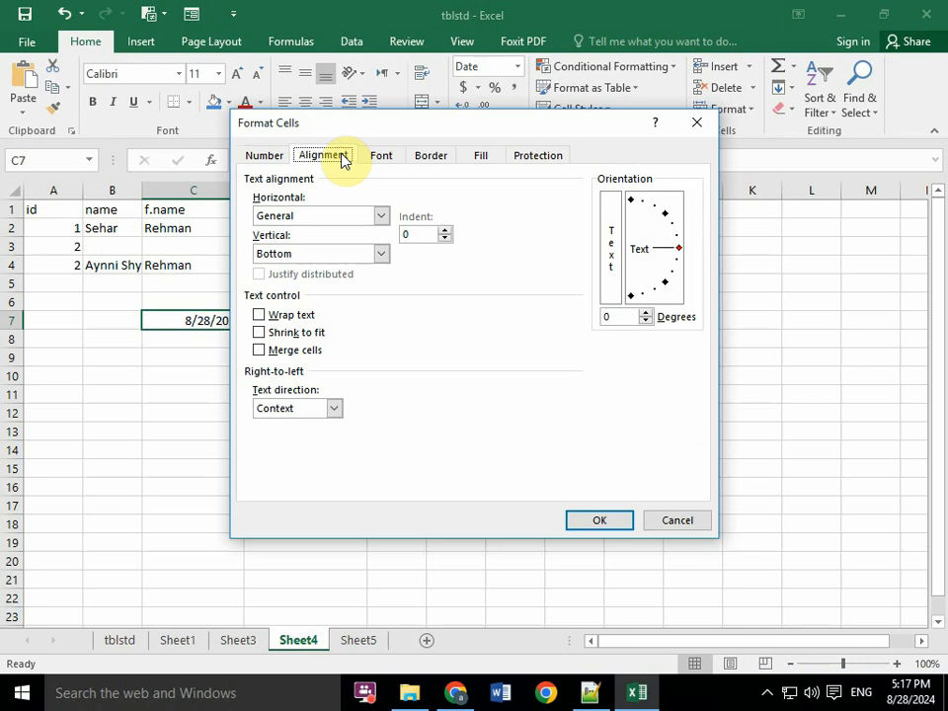
{"action": "left_click", "coordinate": [381, 156]}
{"action": "left_click", "coordinate": [431, 156]}
{"action": "left_click", "coordinate": [479, 156]}
{"action": "left_click", "coordinate": [533, 156]}
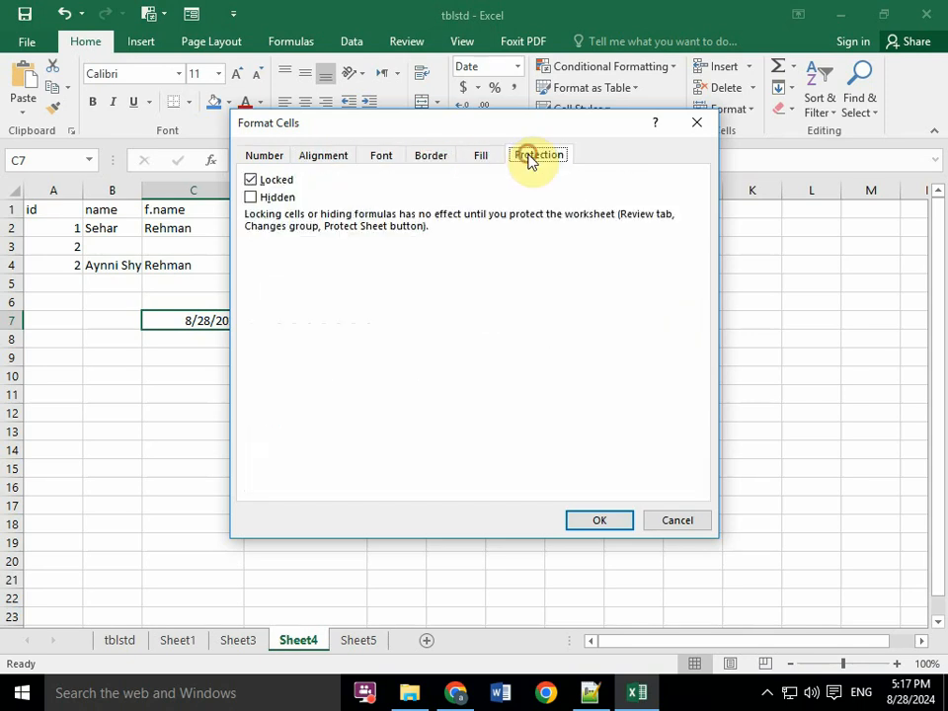
{"action": "left_click", "coordinate": [261, 155]}
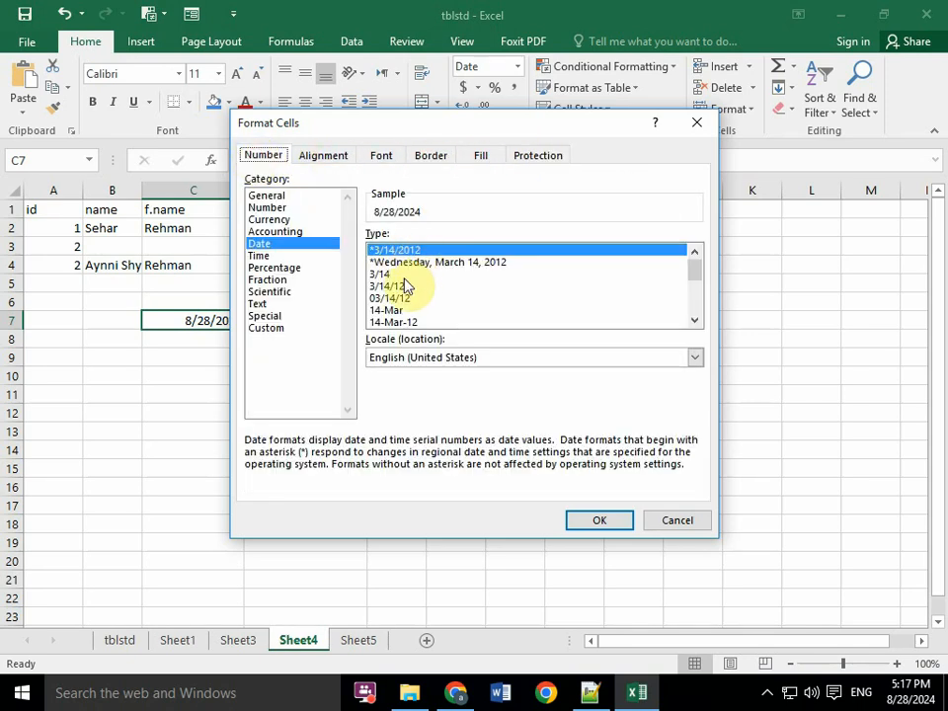
- Apply the "March 14, 2012" date type to cell C7
{"action": "left_click_drag", "start_coordinate": [689, 272], "coordinate": [703, 318]}
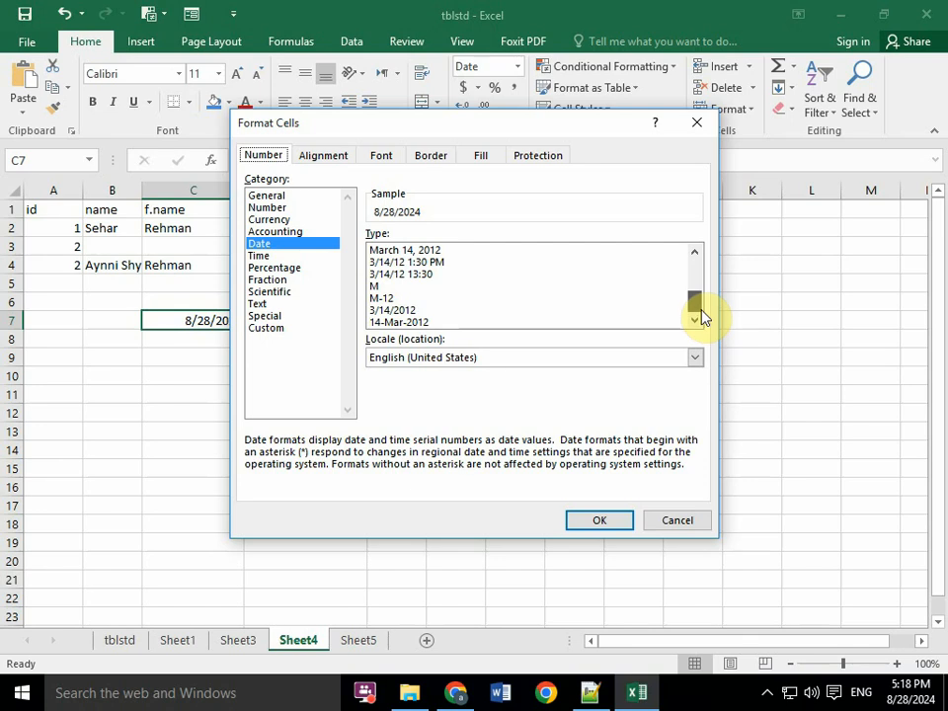
{"action": "left_click_drag", "start_coordinate": [698, 312], "coordinate": [698, 308]}
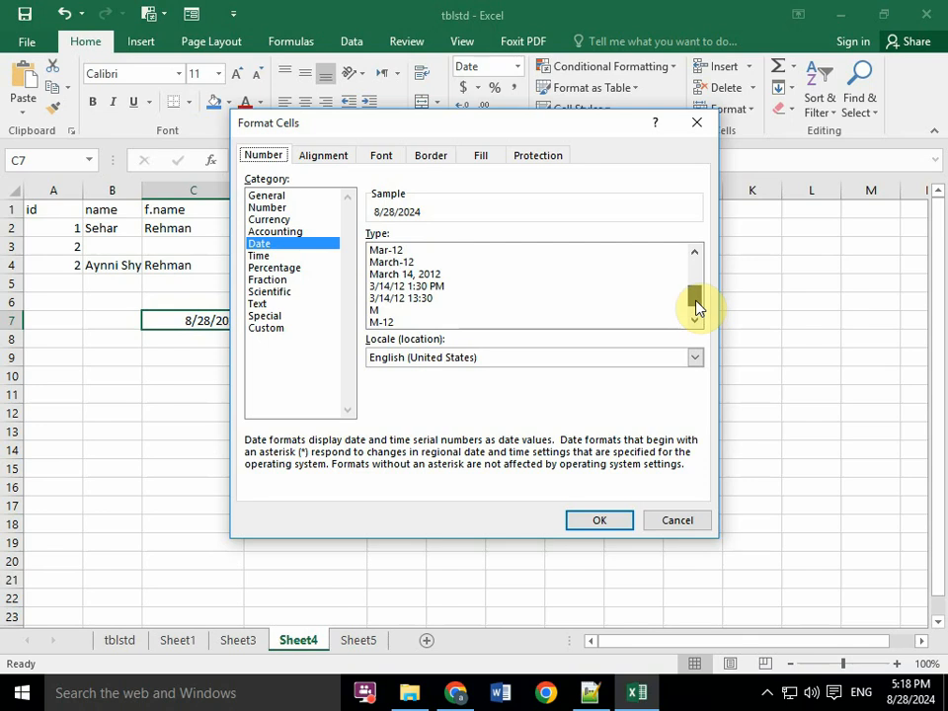
{"action": "left_click", "coordinate": [404, 276]}
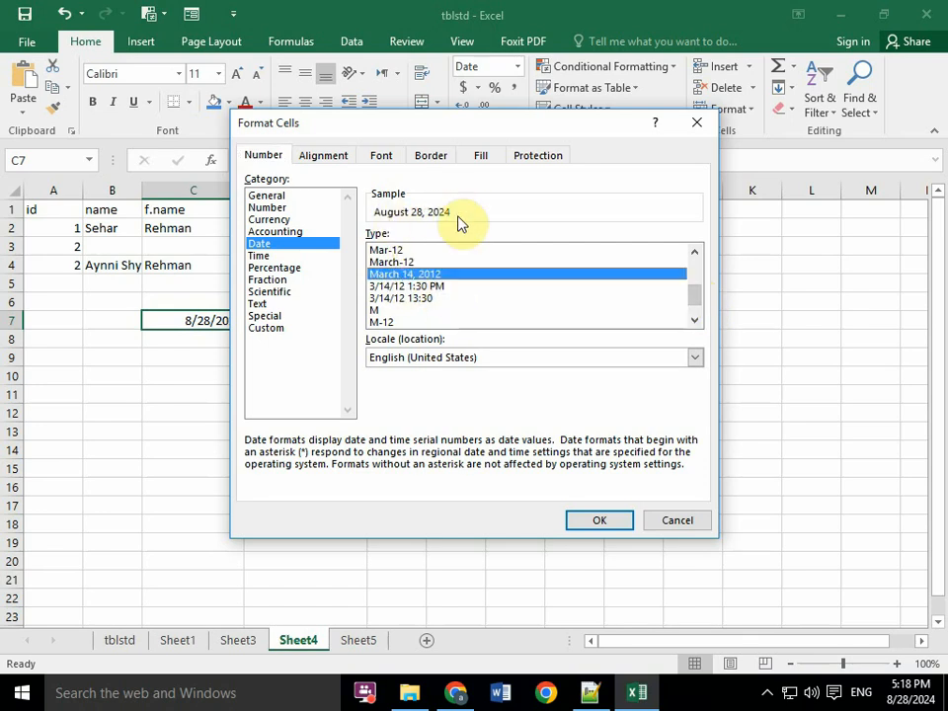
{"action": "left_click", "coordinate": [594, 520]}
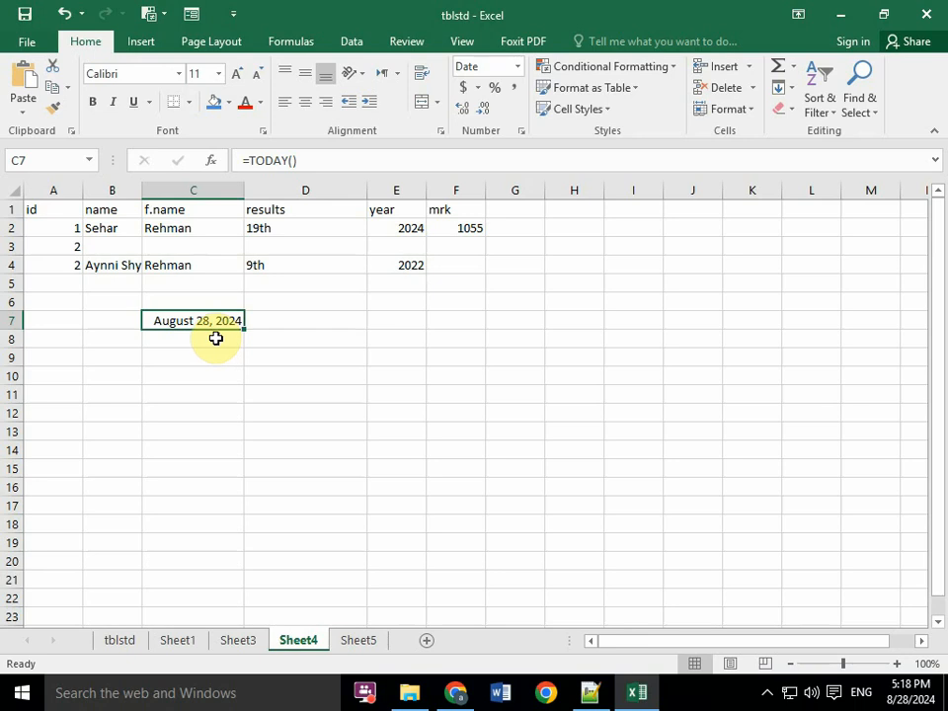
- Switch back to the topic notes in Notepad++ and minimize the Chrome window opened on the way
{"action": "left_click", "coordinate": [590, 692]}
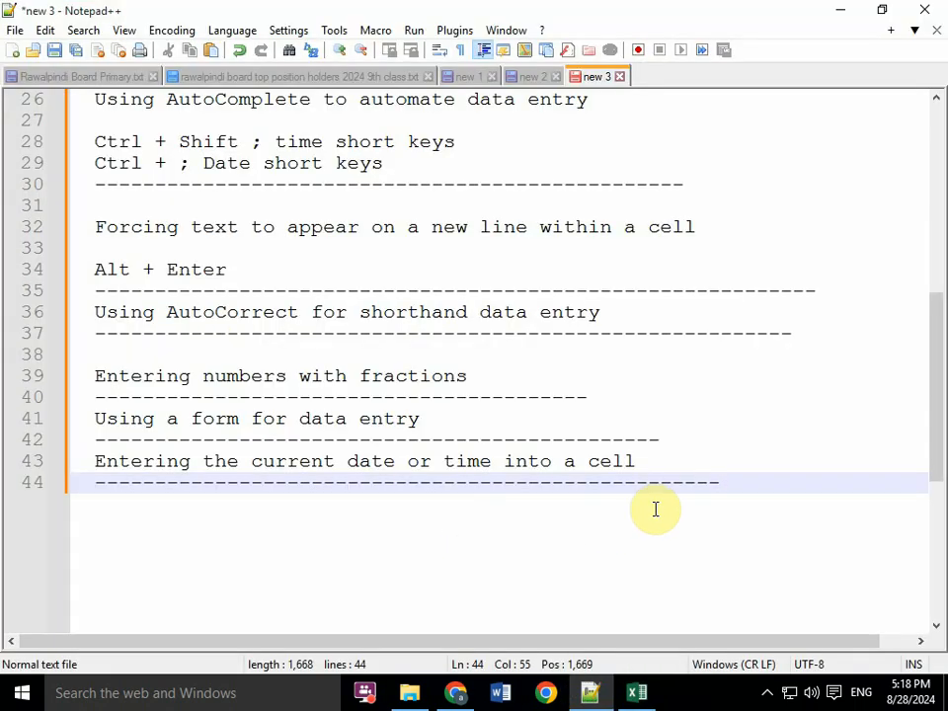
{"action": "key", "text": "alt+Tab"}
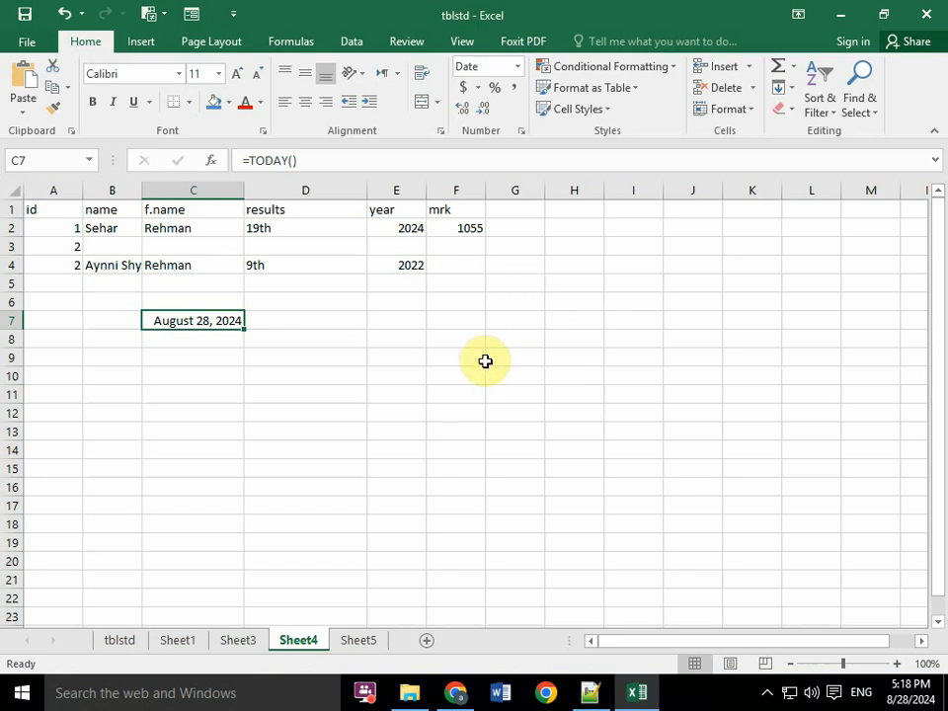
{"action": "left_click", "coordinate": [592, 701]}
{"action": "left_click", "coordinate": [468, 697]}
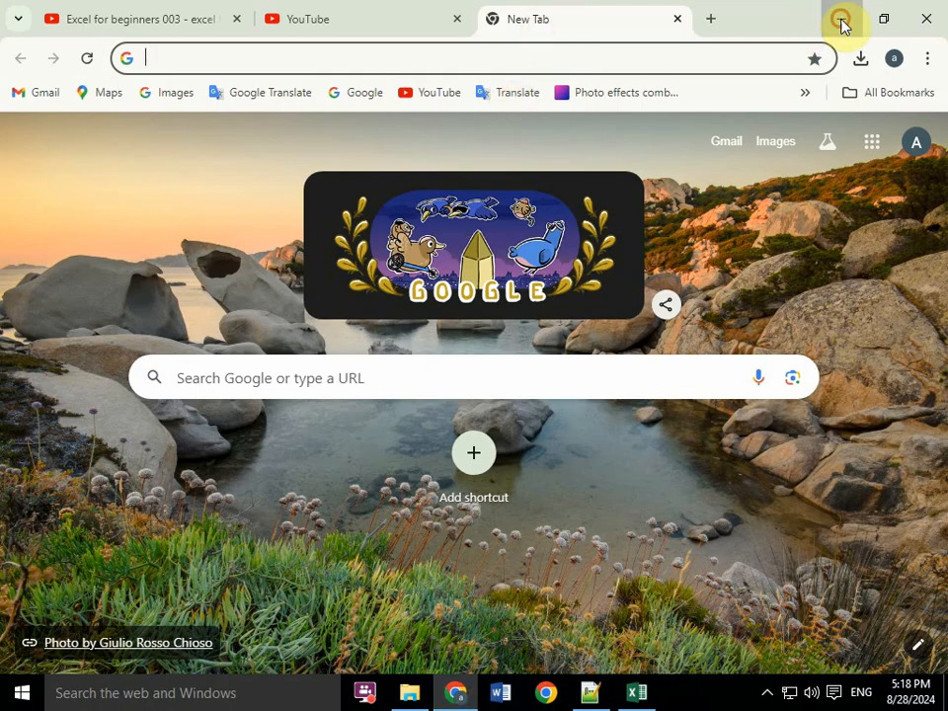
{"action": "left_click", "coordinate": [840, 22]}
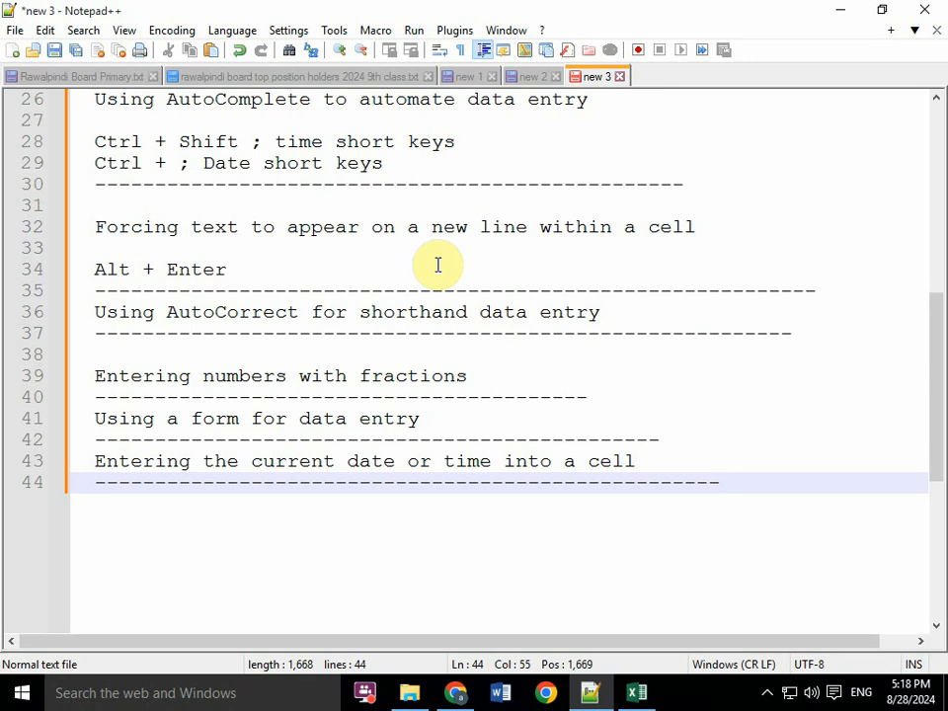